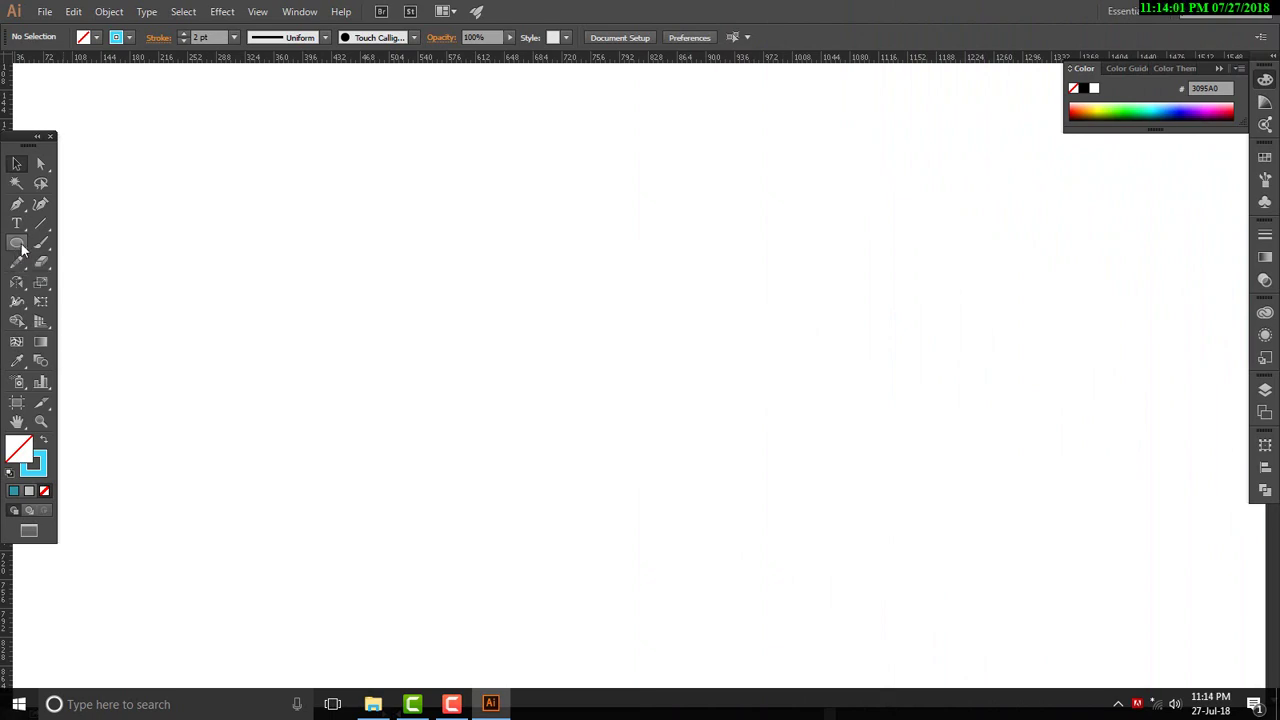
- Choose the Ellipse Tool to draw on the empty canvas
{"action": "left_click", "coordinate": [21, 245]}
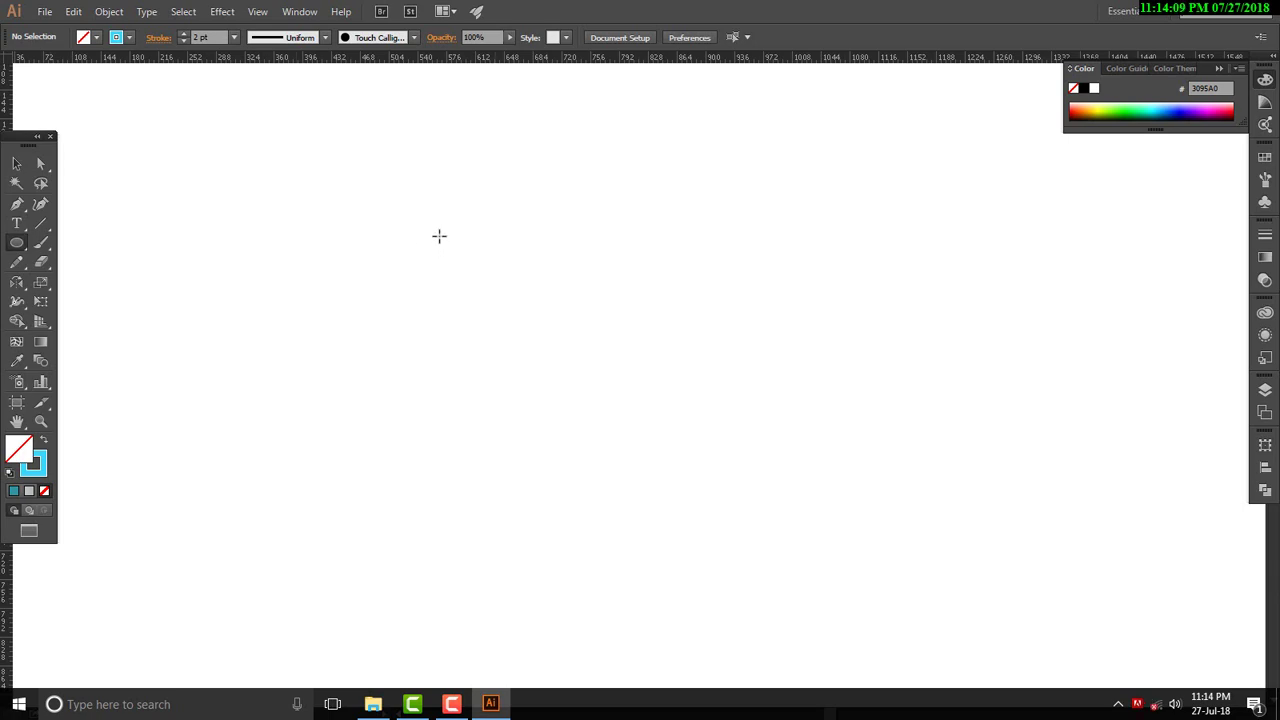
- Draw a 299 px circle and position it near the canvas centre
{"action": "left_click_drag", "start_coordinate": [439, 236], "coordinate": [649, 434]}
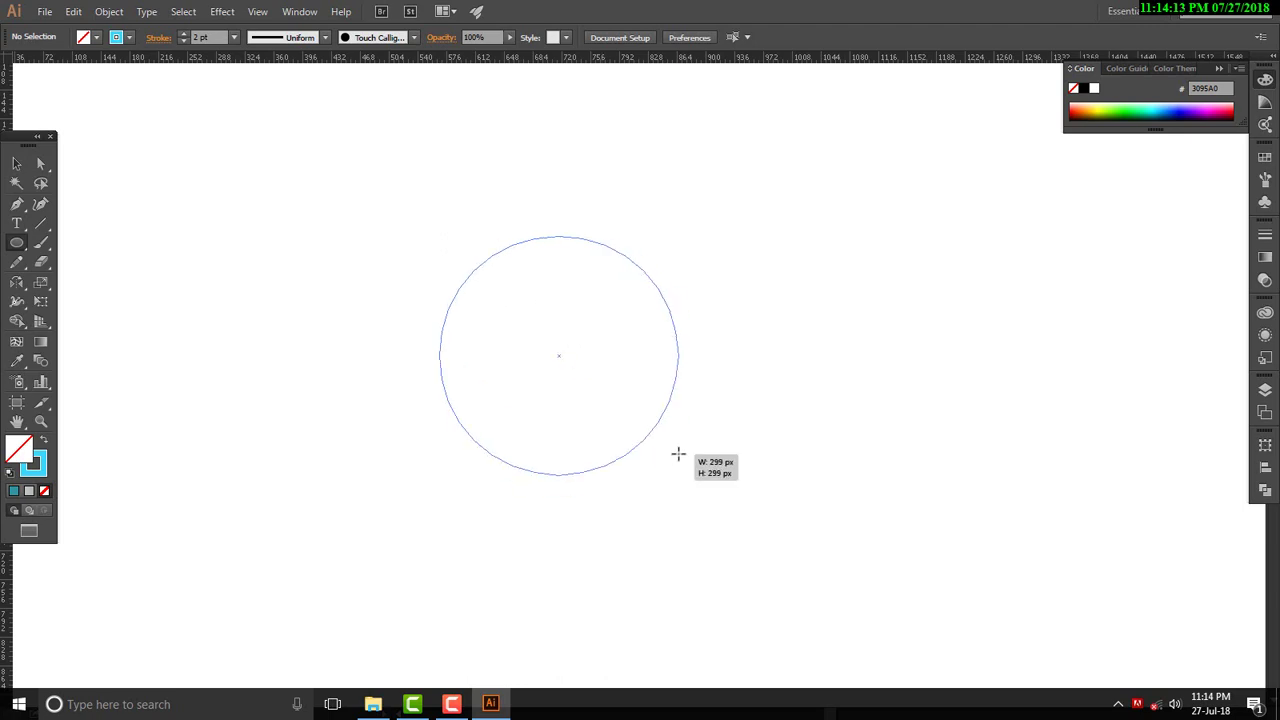
{"action": "left_click_drag", "start_coordinate": [649, 434], "coordinate": [678, 455]}
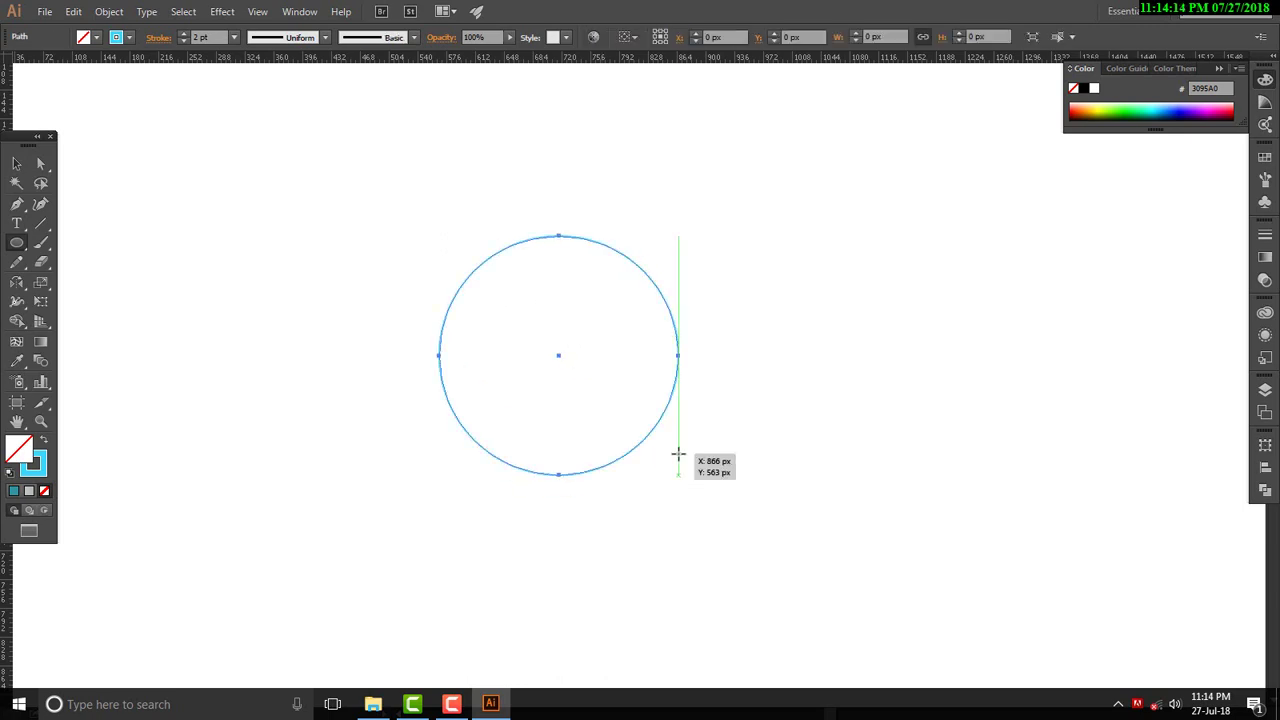
{"action": "left_click", "coordinate": [16, 163]}
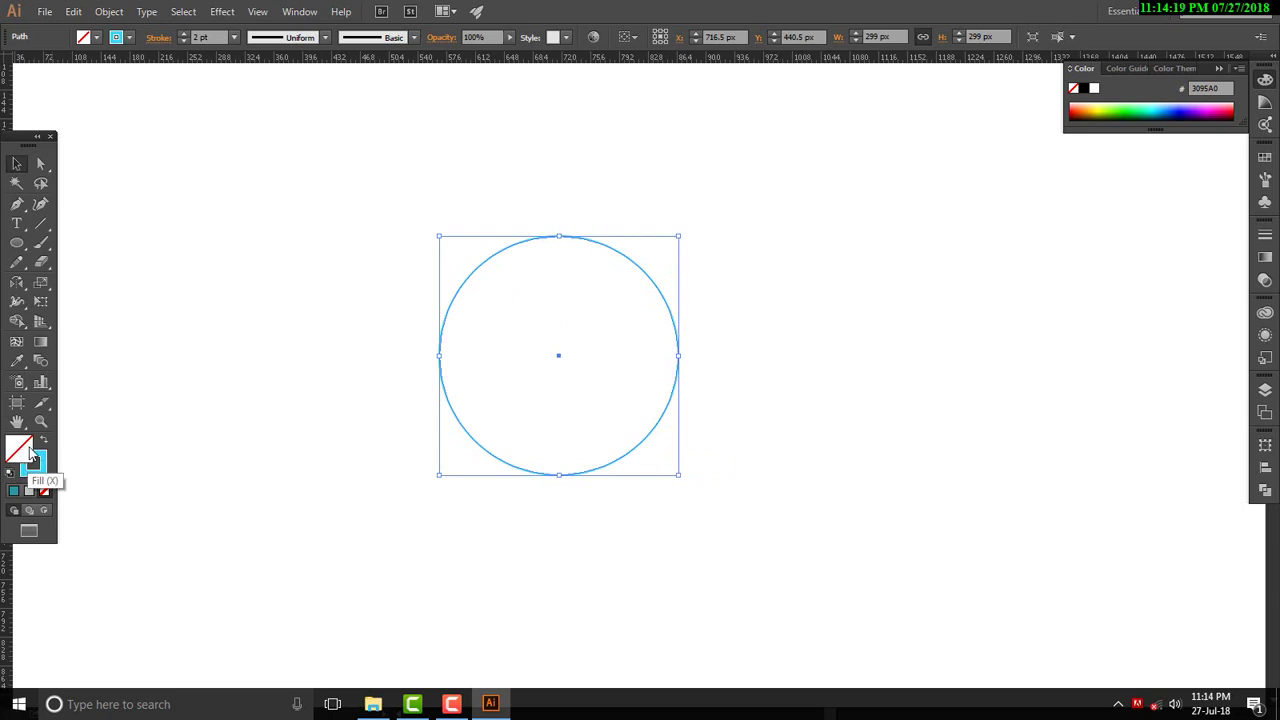
{"action": "left_click", "coordinate": [705, 208]}
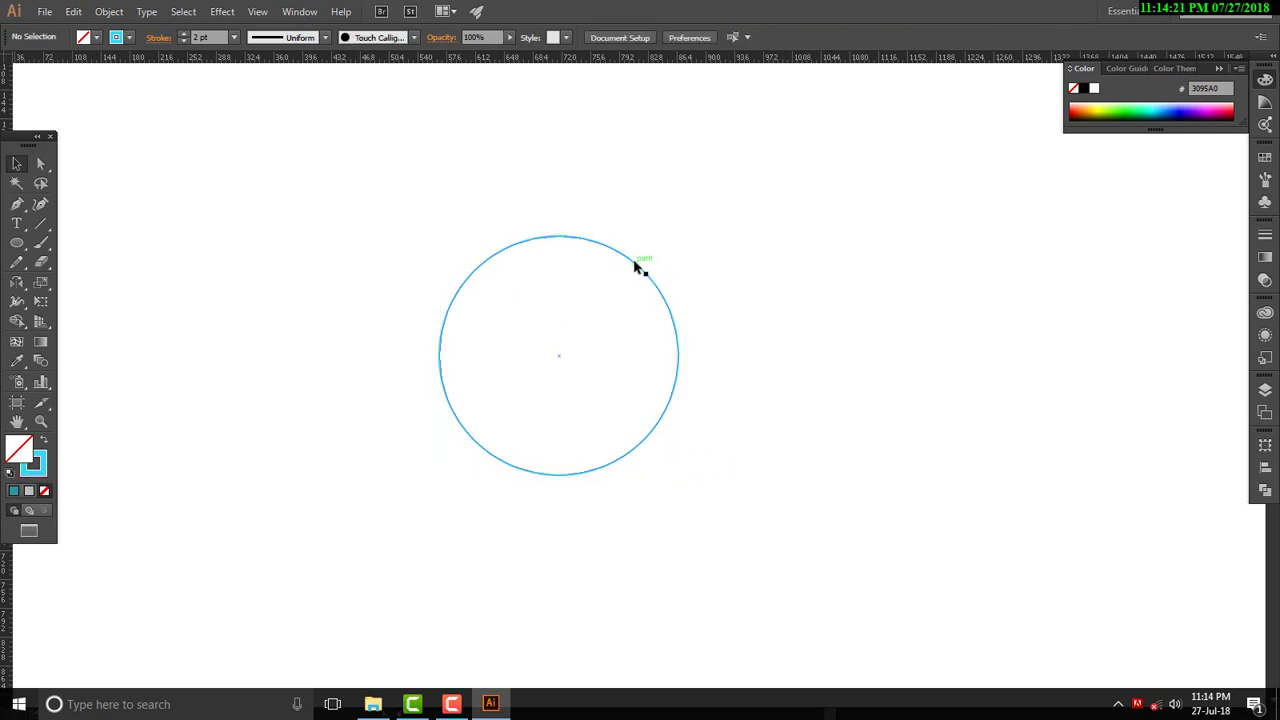
{"action": "left_click_drag", "start_coordinate": [634, 263], "coordinate": [588, 266]}
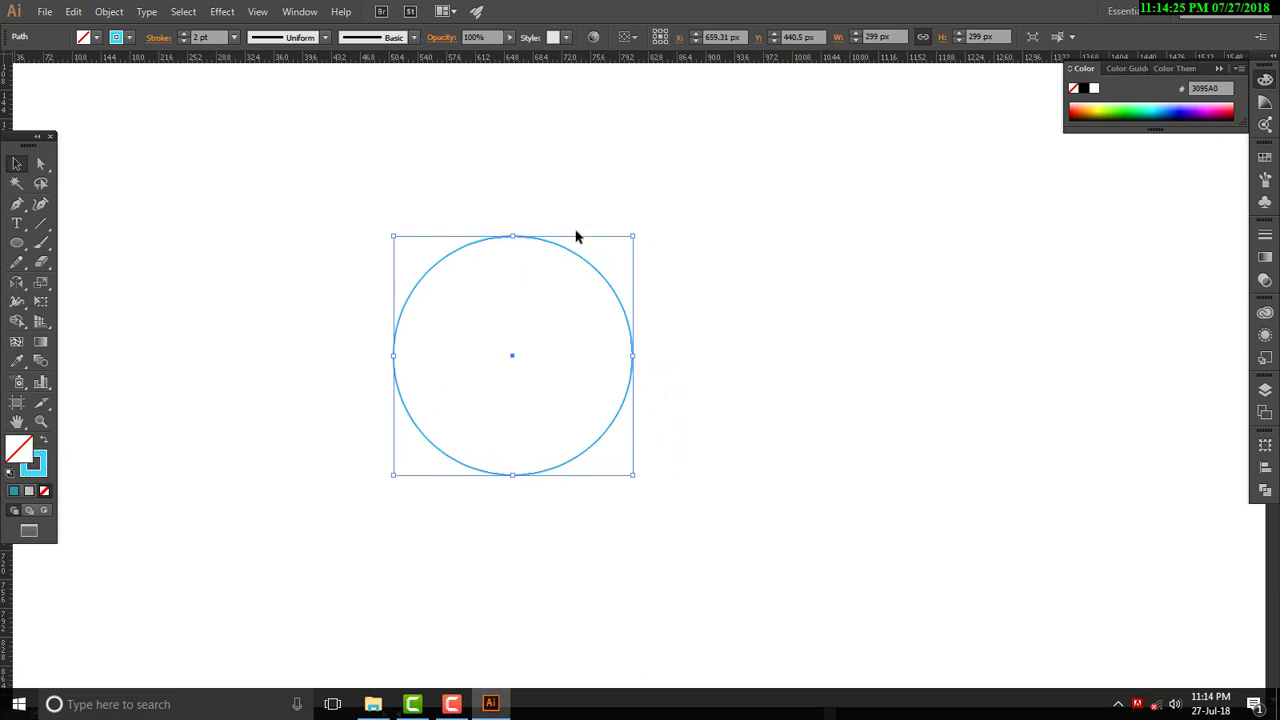
{"action": "left_click", "coordinate": [668, 274]}
{"action": "left_click_drag", "start_coordinate": [633, 352], "coordinate": [603, 393]}
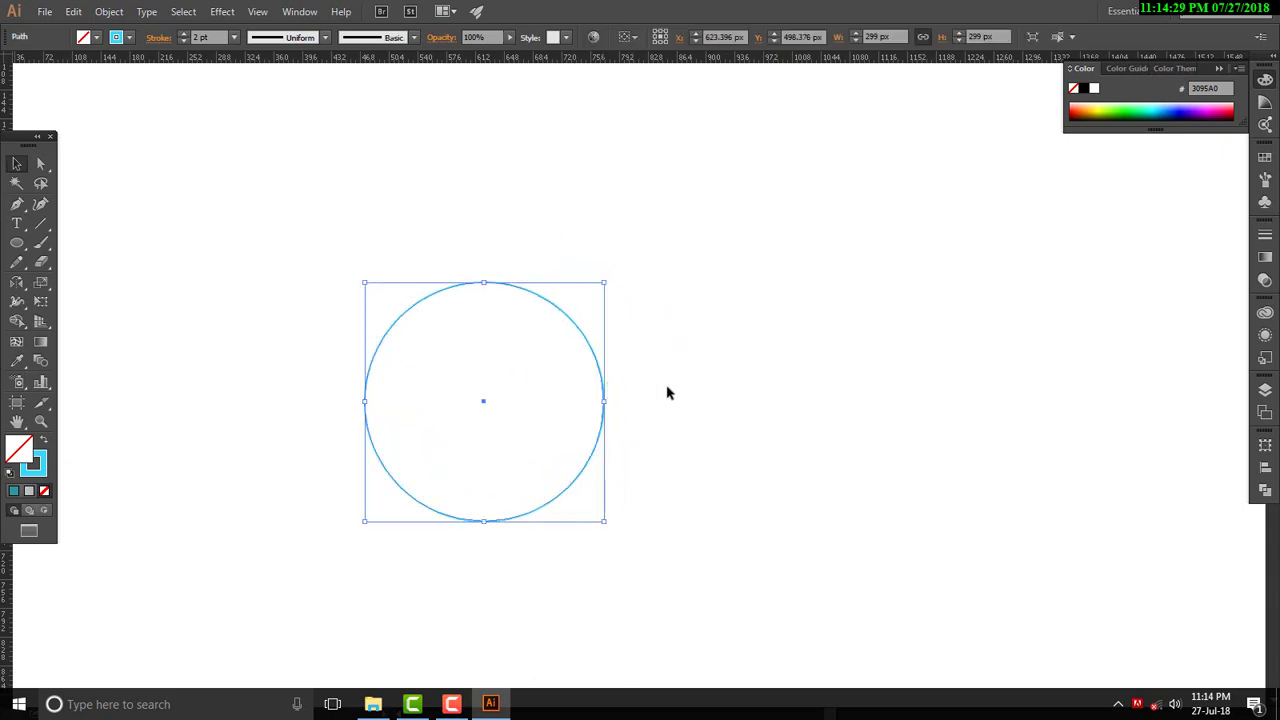
{"action": "left_click", "coordinate": [617, 414]}
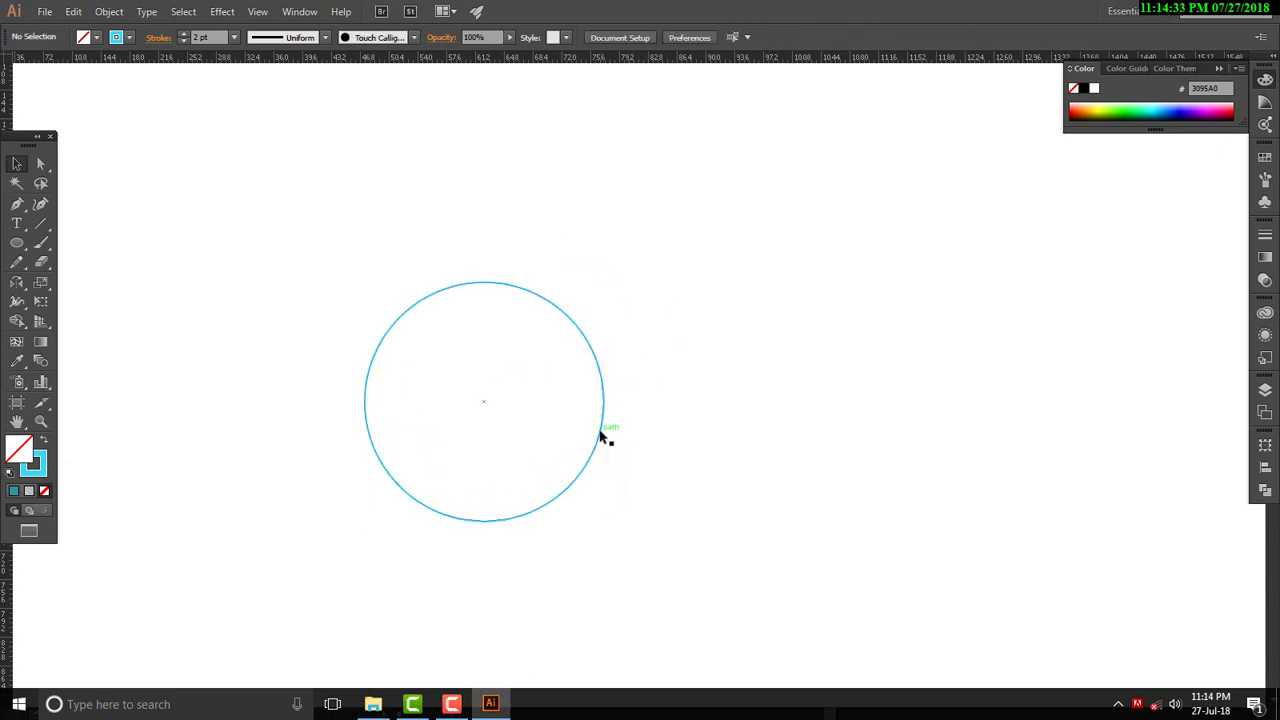
- Alt-drag copies of the circle half a diameter straight above and below it
{"action": "left_click_drag", "start_coordinate": [603, 436], "coordinate": [604, 317]}
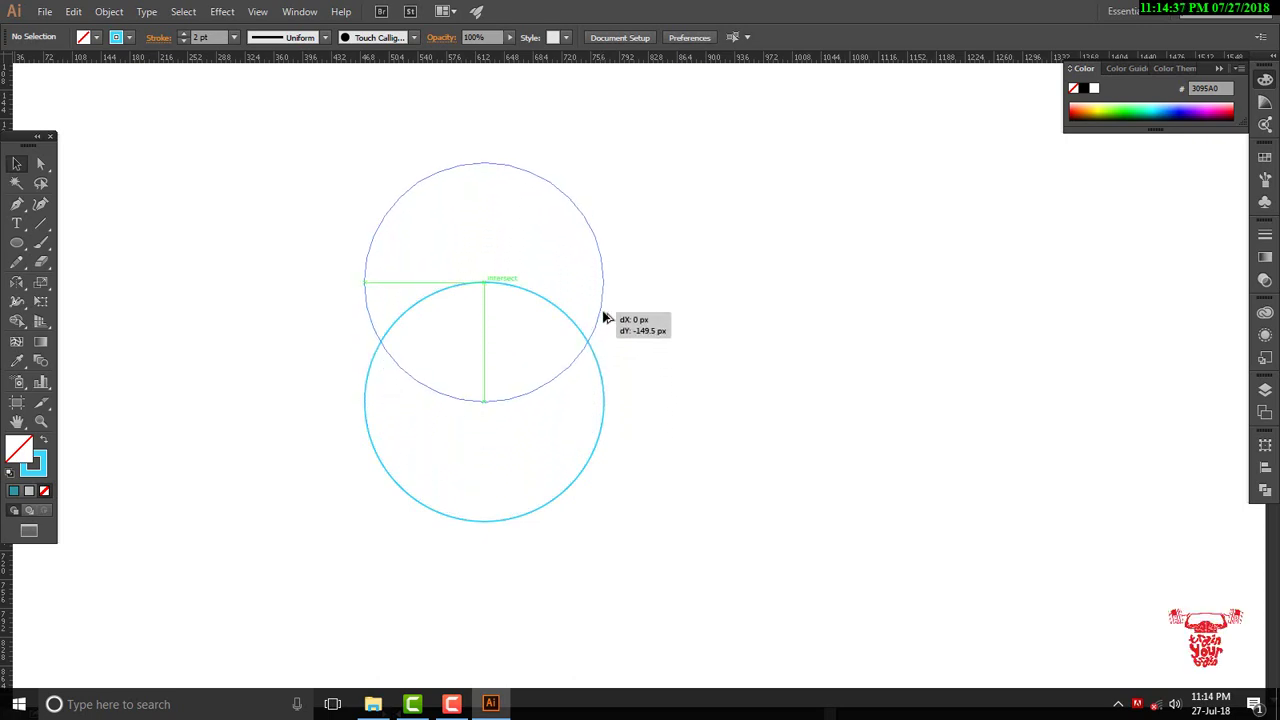
{"action": "left_click_drag", "start_coordinate": [604, 317], "coordinate": [604, 317]}
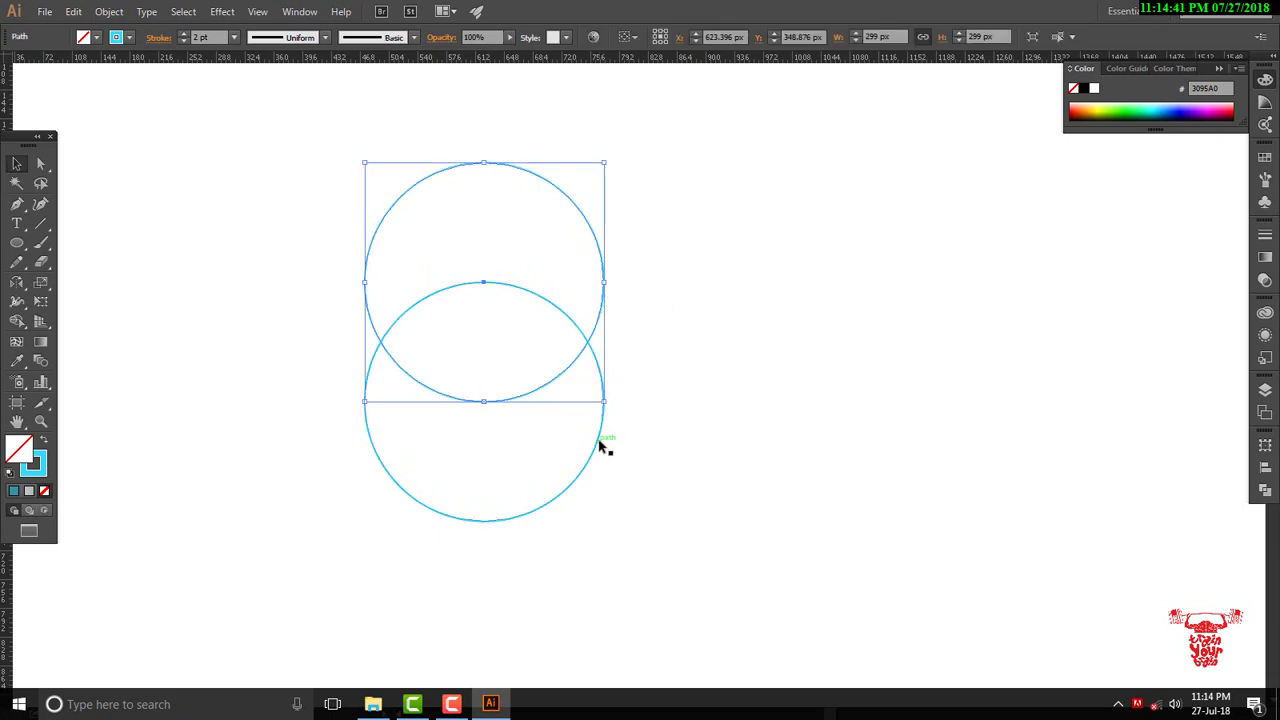
{"action": "left_click_drag", "start_coordinate": [601, 443], "coordinate": [598, 566]}
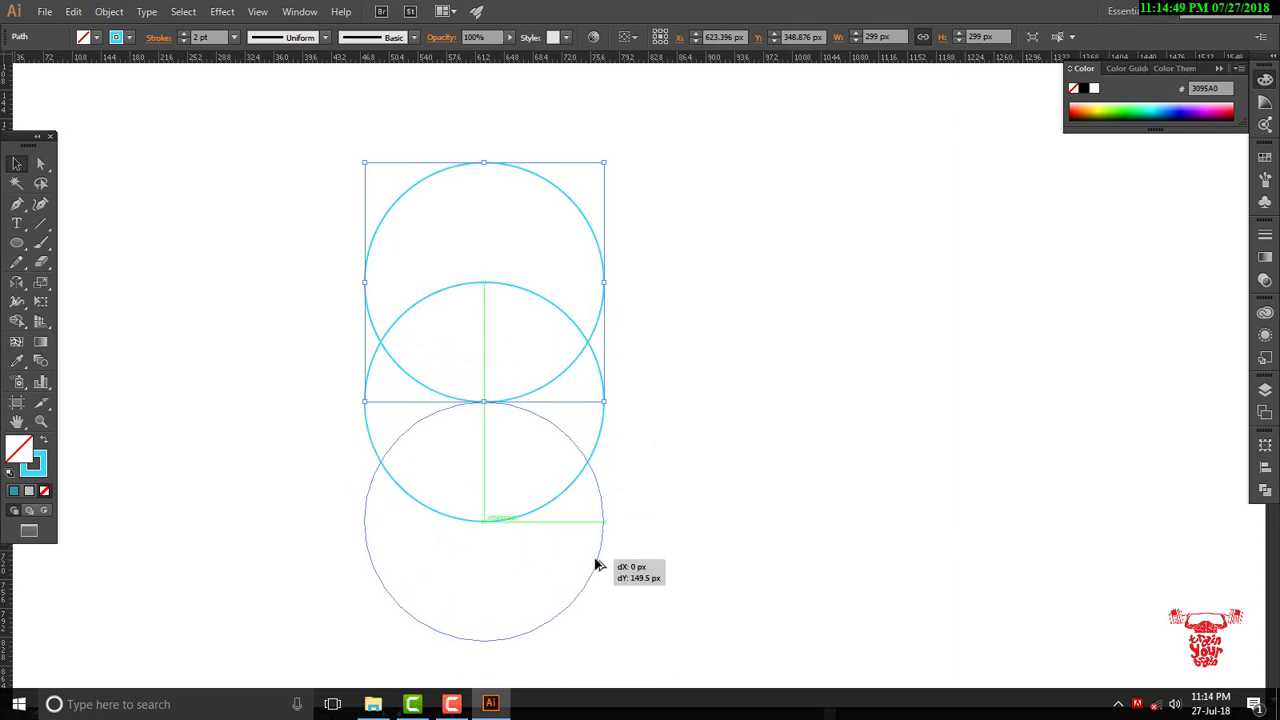
{"action": "left_click_drag", "start_coordinate": [597, 566], "coordinate": [595, 566]}
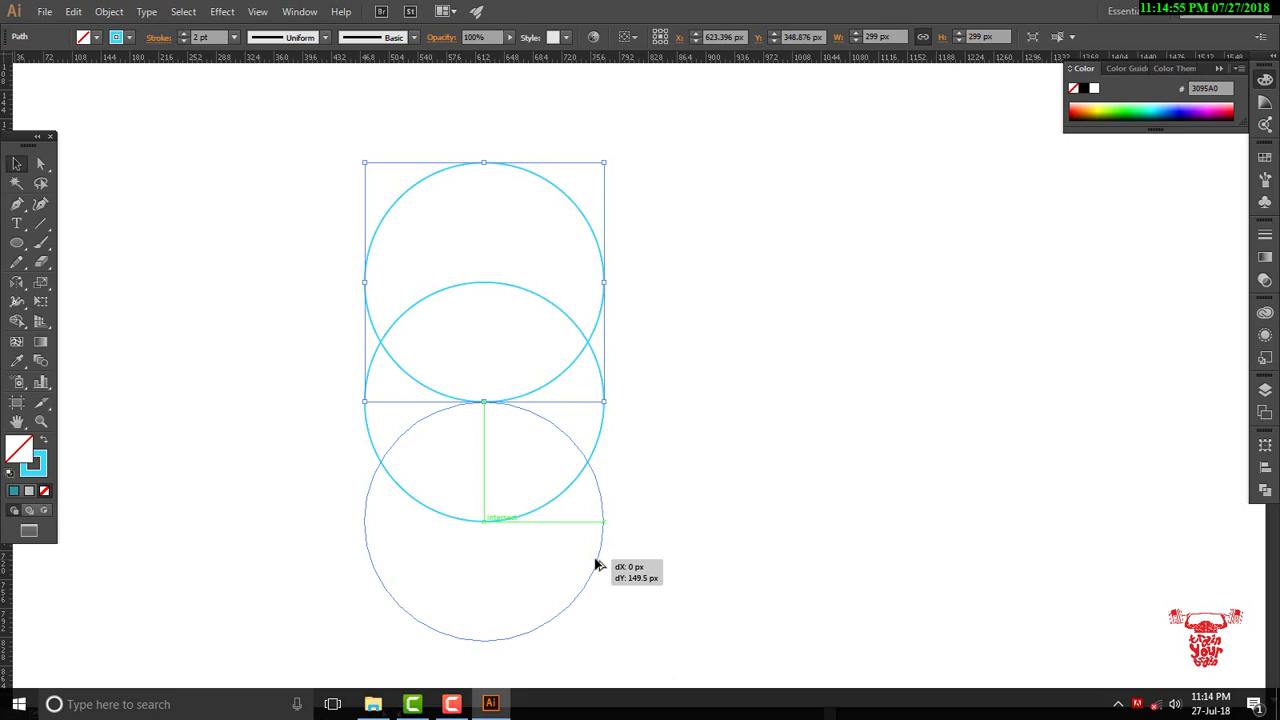
{"action": "left_click_drag", "start_coordinate": [595, 566], "coordinate": [594, 563]}
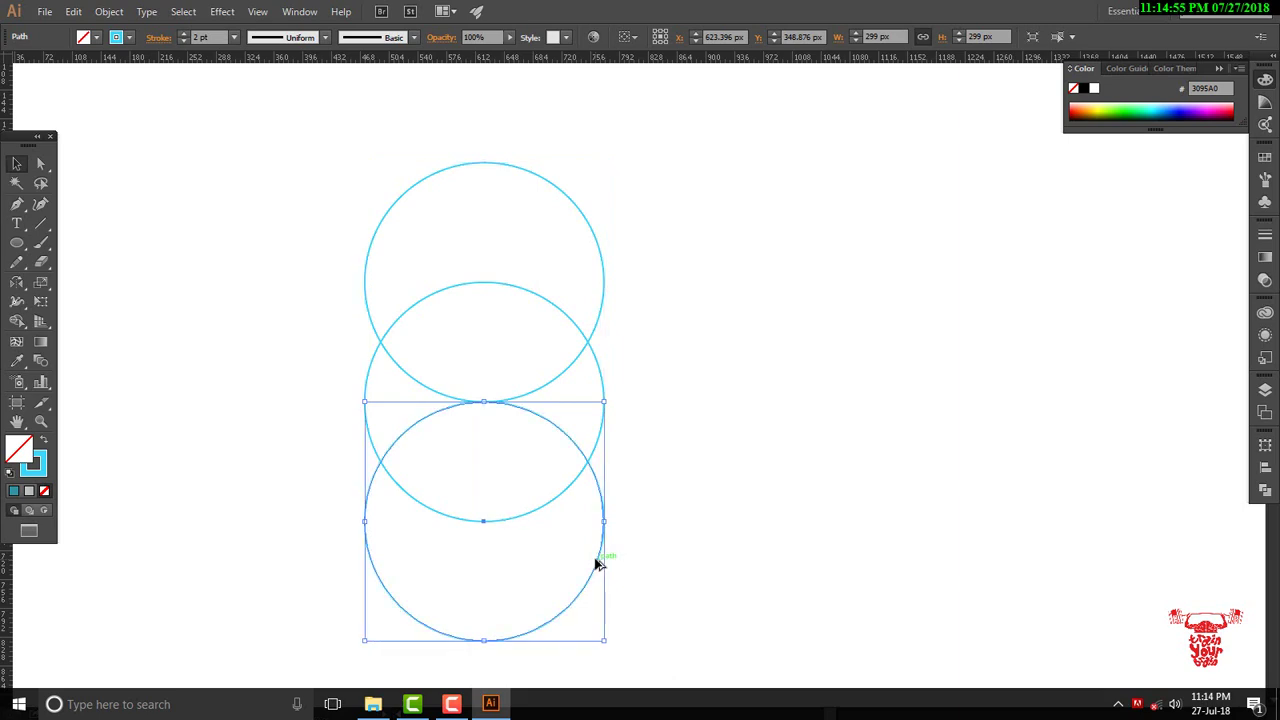
{"action": "left_click", "coordinate": [689, 427]}
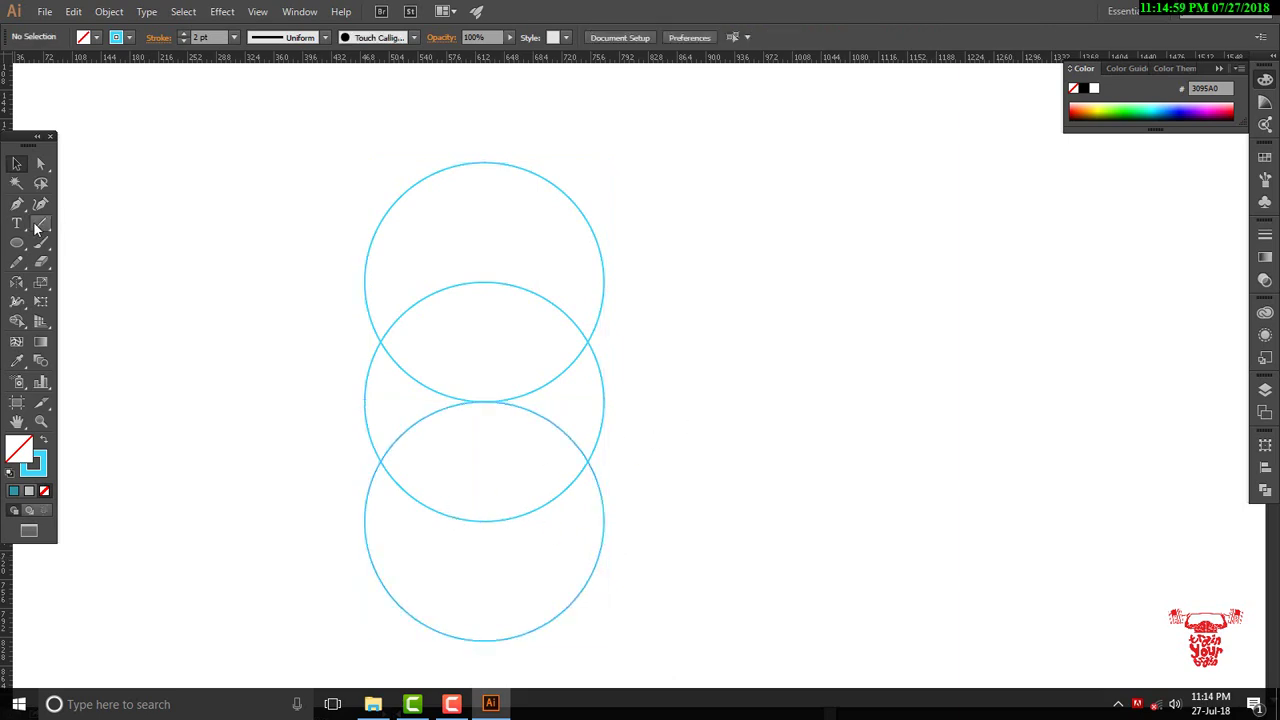
- Draw a vertical line running through all three circles' centres
{"action": "left_click", "coordinate": [37, 228]}
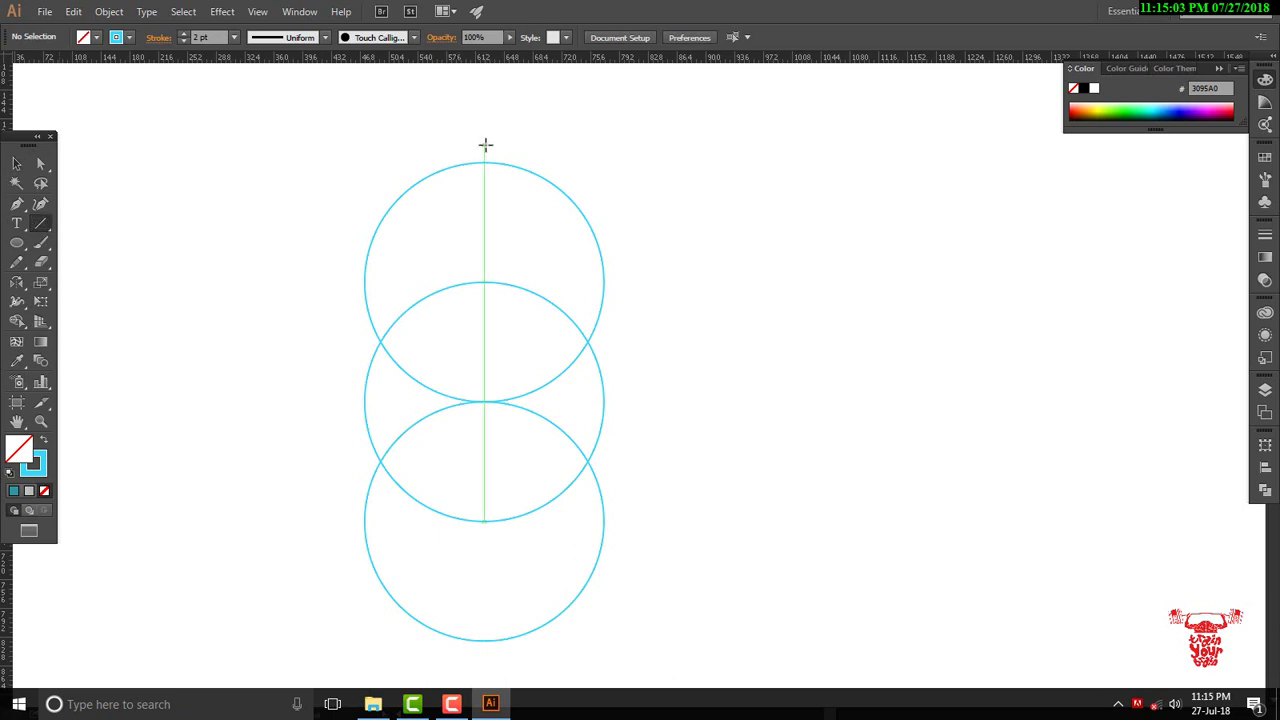
{"action": "left_click_drag", "start_coordinate": [485, 145], "coordinate": [491, 665]}
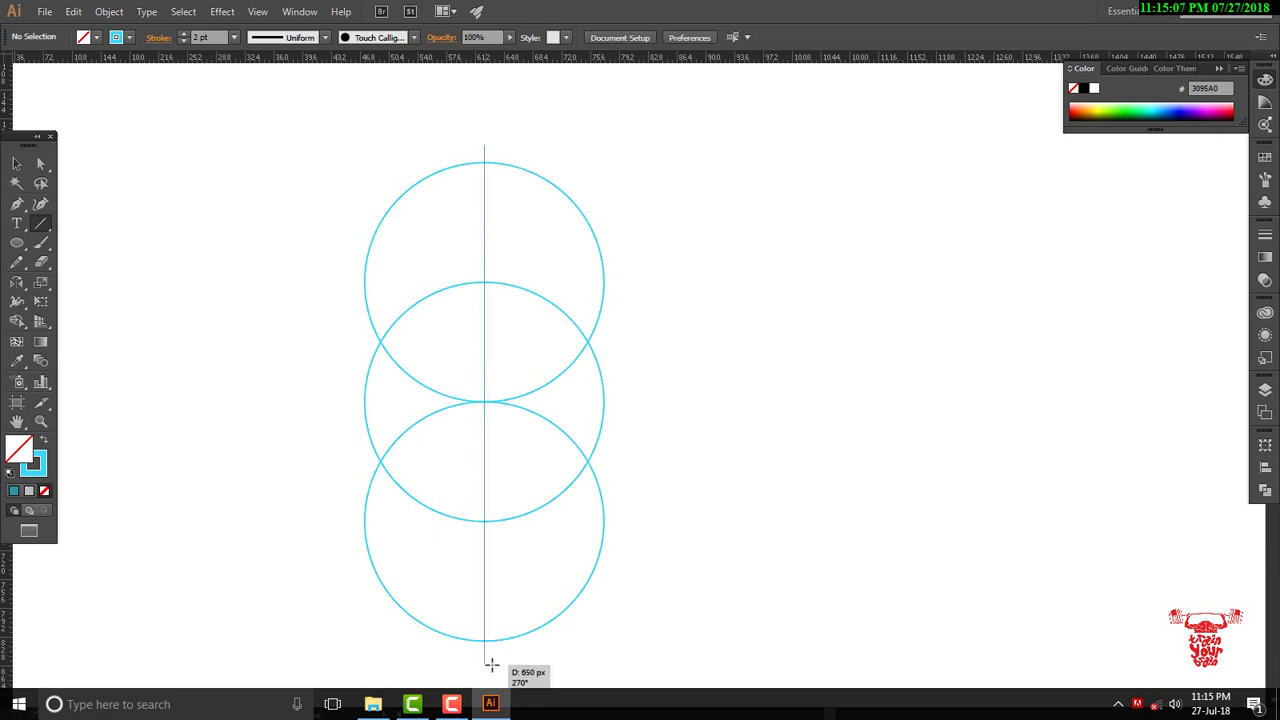
{"action": "left_click", "coordinate": [16, 163]}
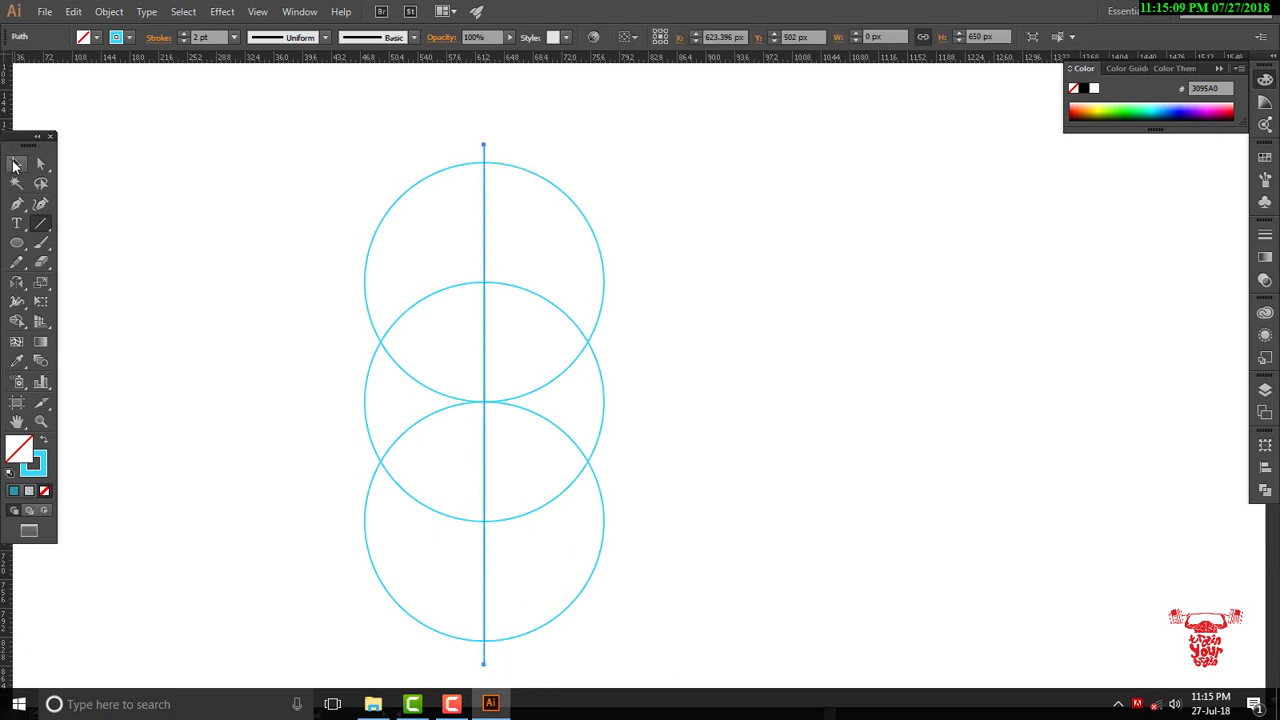
{"action": "left_click", "coordinate": [486, 124]}
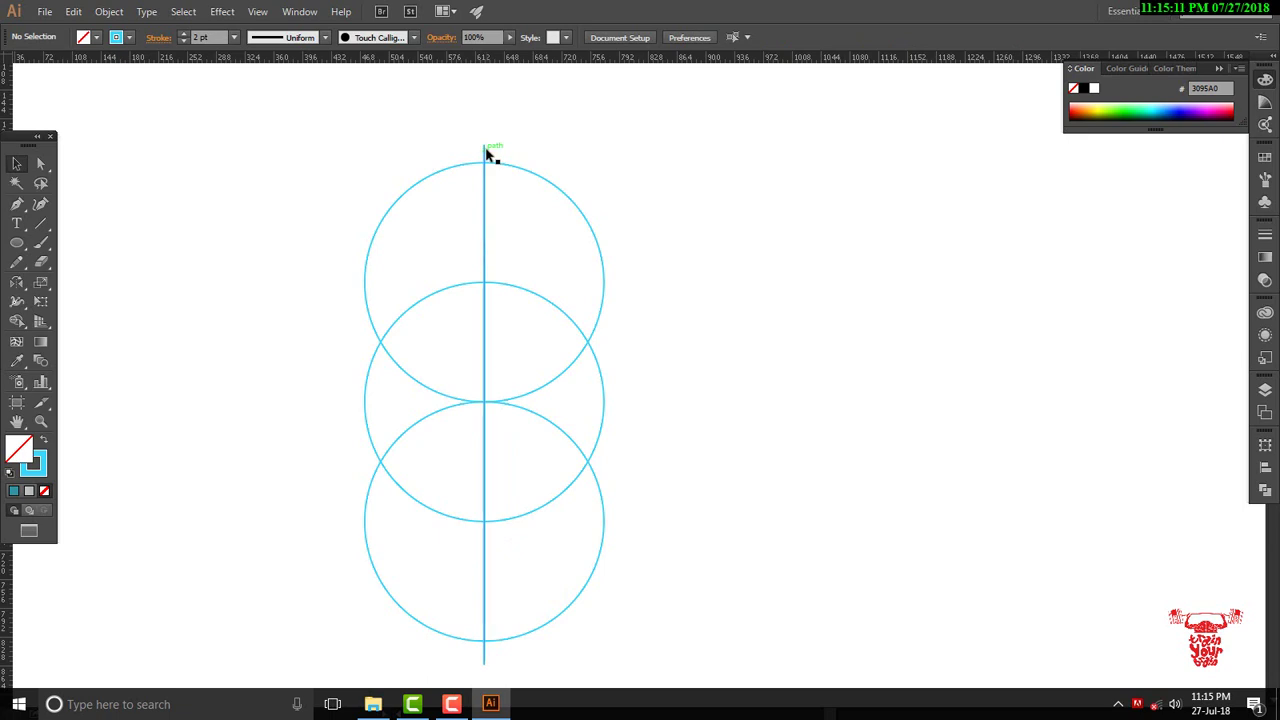
- Copy and rotate the line into 650 px horizontals through each circle's centre, then select everything
{"action": "left_click_drag", "start_coordinate": [484, 150], "coordinate": [651, 172]}
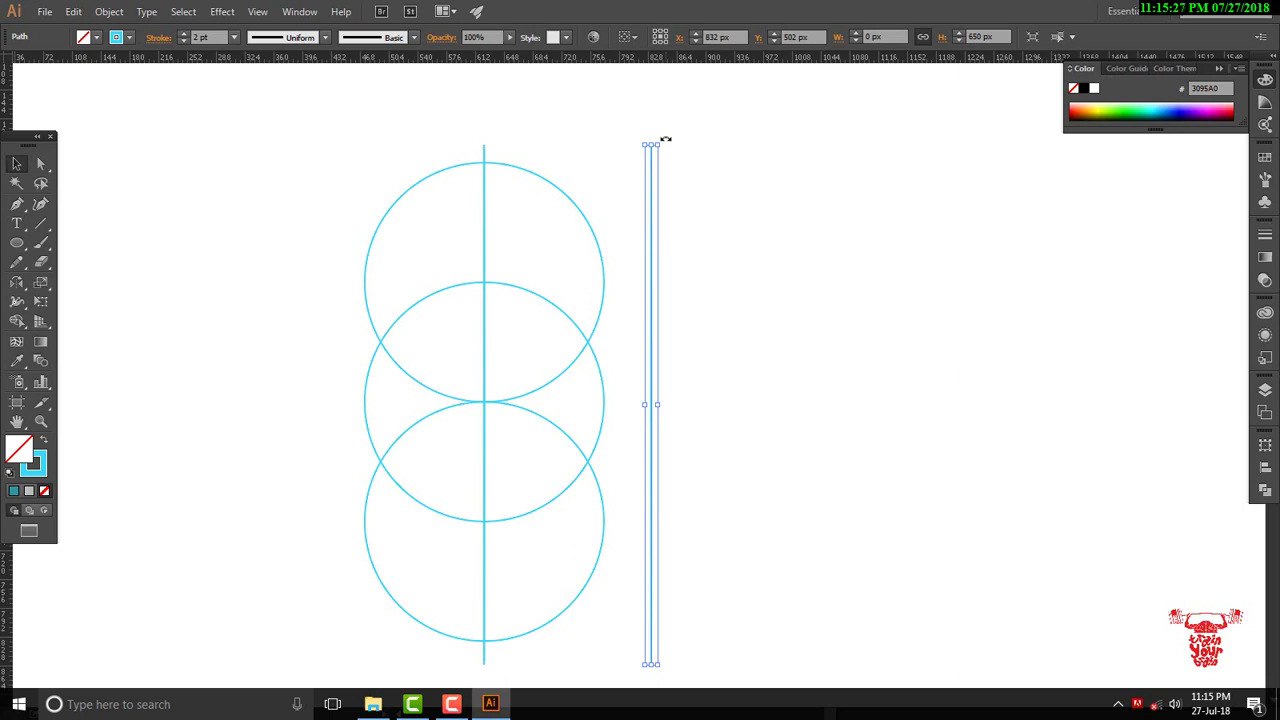
{"action": "left_click_drag", "start_coordinate": [665, 139], "coordinate": [969, 429]}
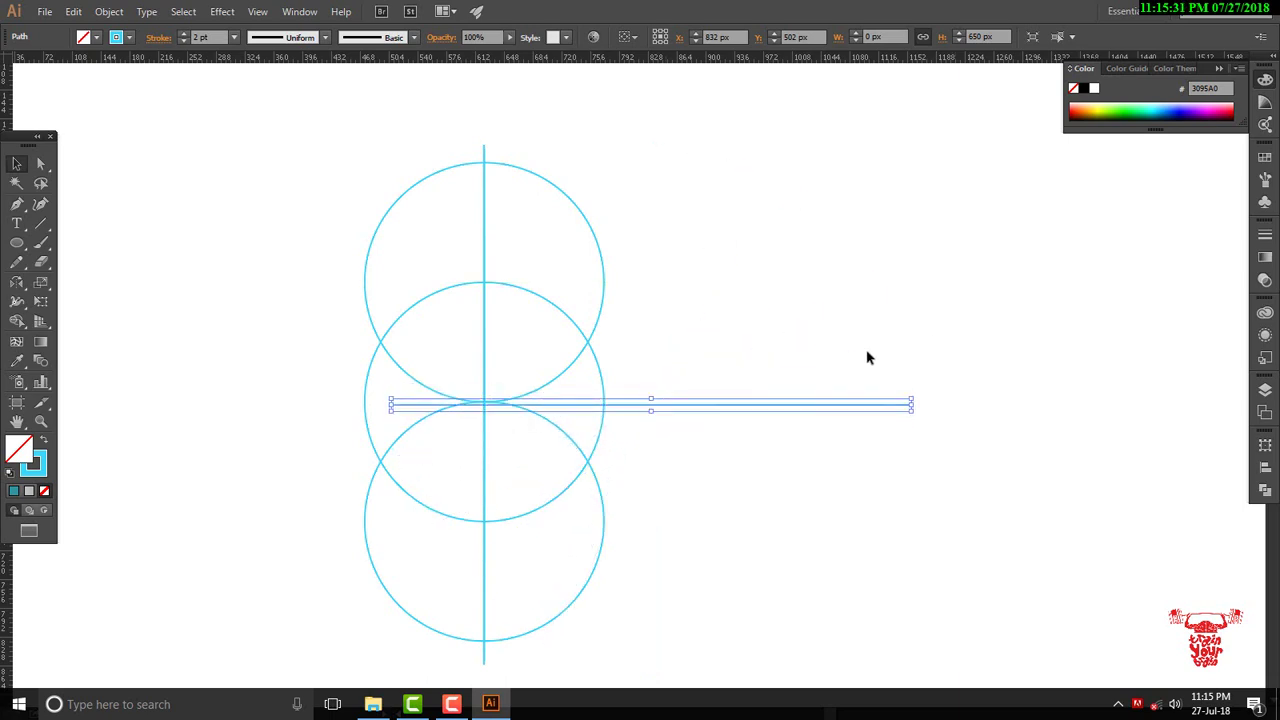
{"action": "left_click", "coordinate": [866, 357]}
{"action": "mouse_move", "coordinate": [780, 405]}
{"action": "left_mouse_down"}
{"action": "mouse_move", "coordinate": [587, 299]}
{"action": "mouse_move", "coordinate": [594, 283]}
{"action": "left_mouse_up"}
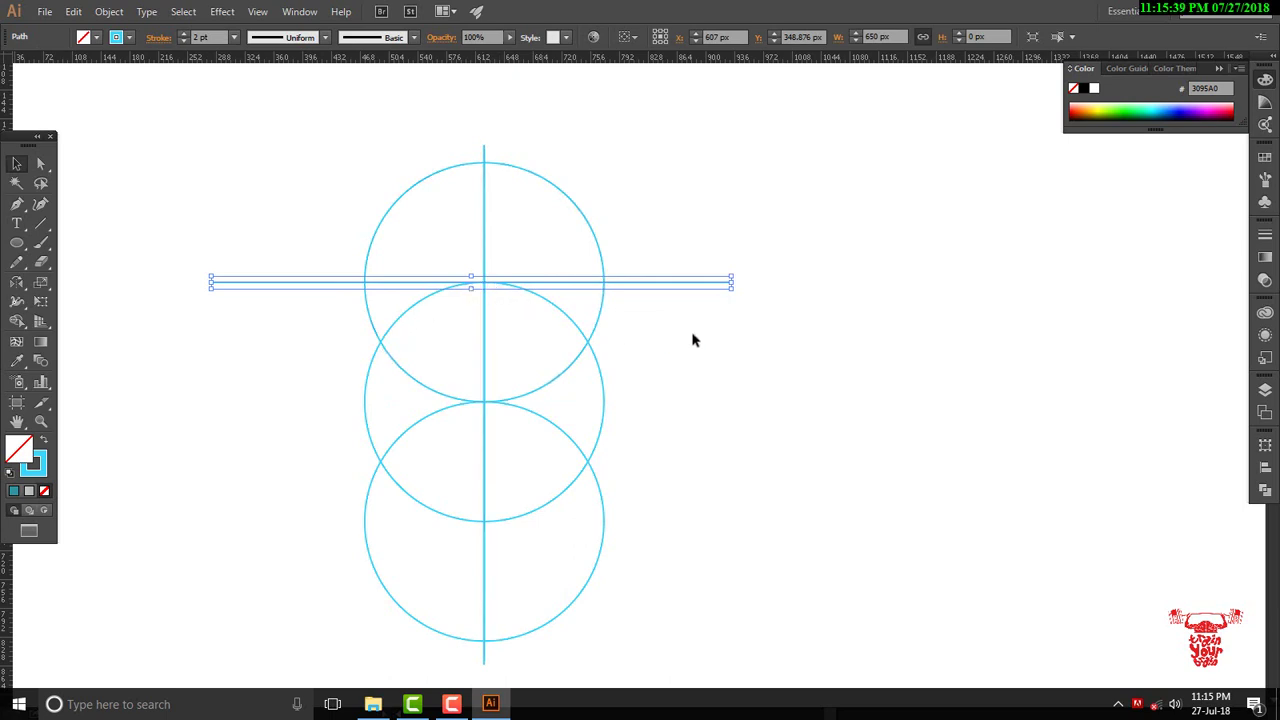
{"action": "left_click", "coordinate": [651, 316]}
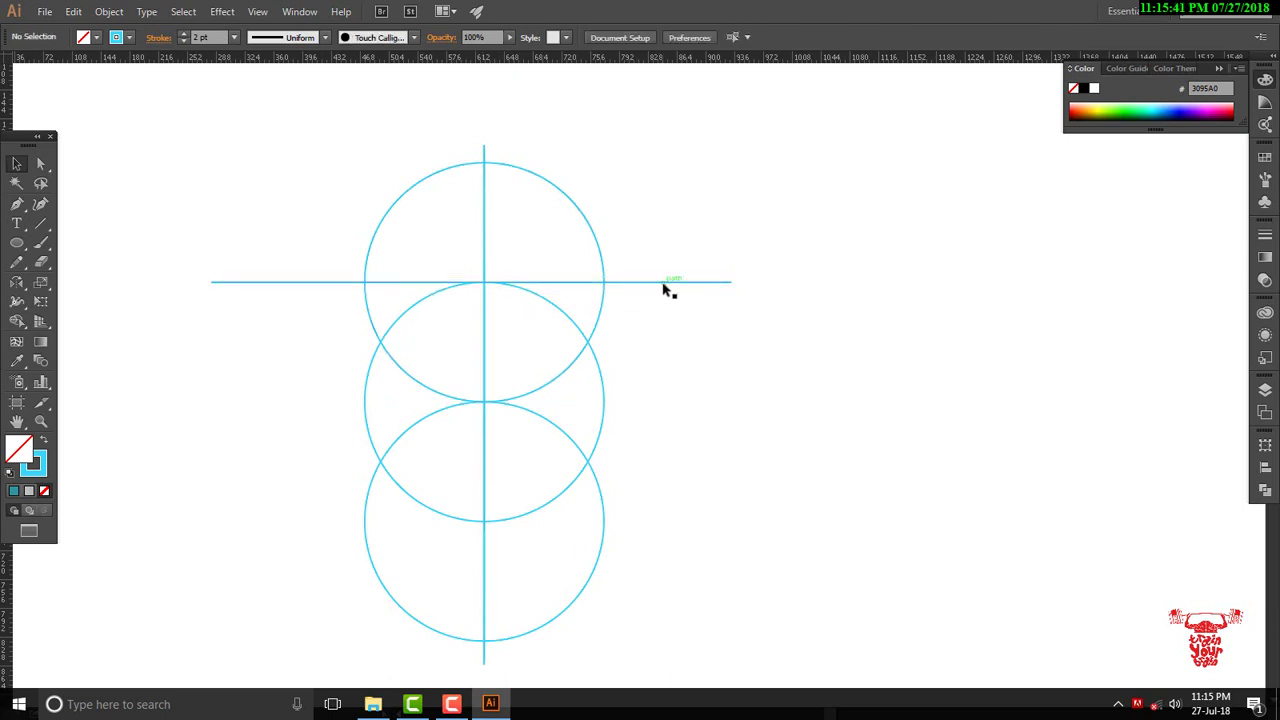
{"action": "mouse_move", "coordinate": [667, 285]}
{"action": "left_mouse_down"}
{"action": "mouse_move", "coordinate": [663, 410]}
{"action": "mouse_move", "coordinate": [628, 523]}
{"action": "left_mouse_up"}
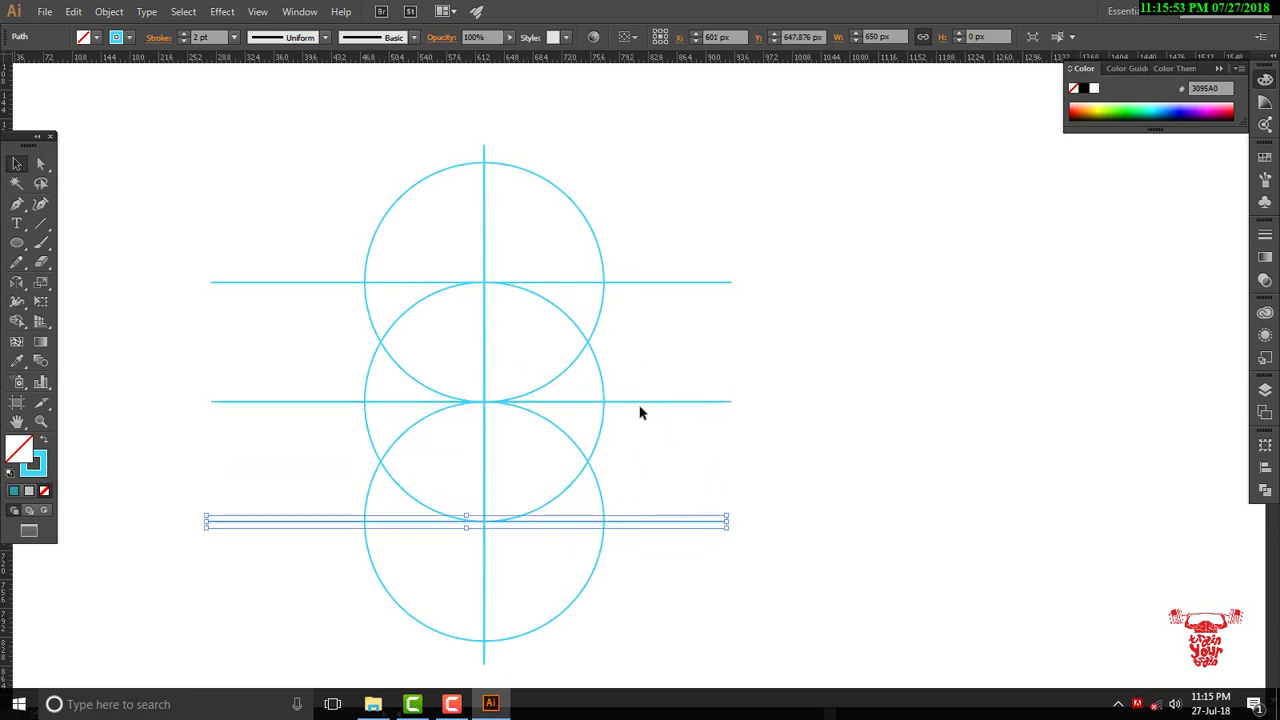
{"action": "left_click", "coordinate": [782, 345]}
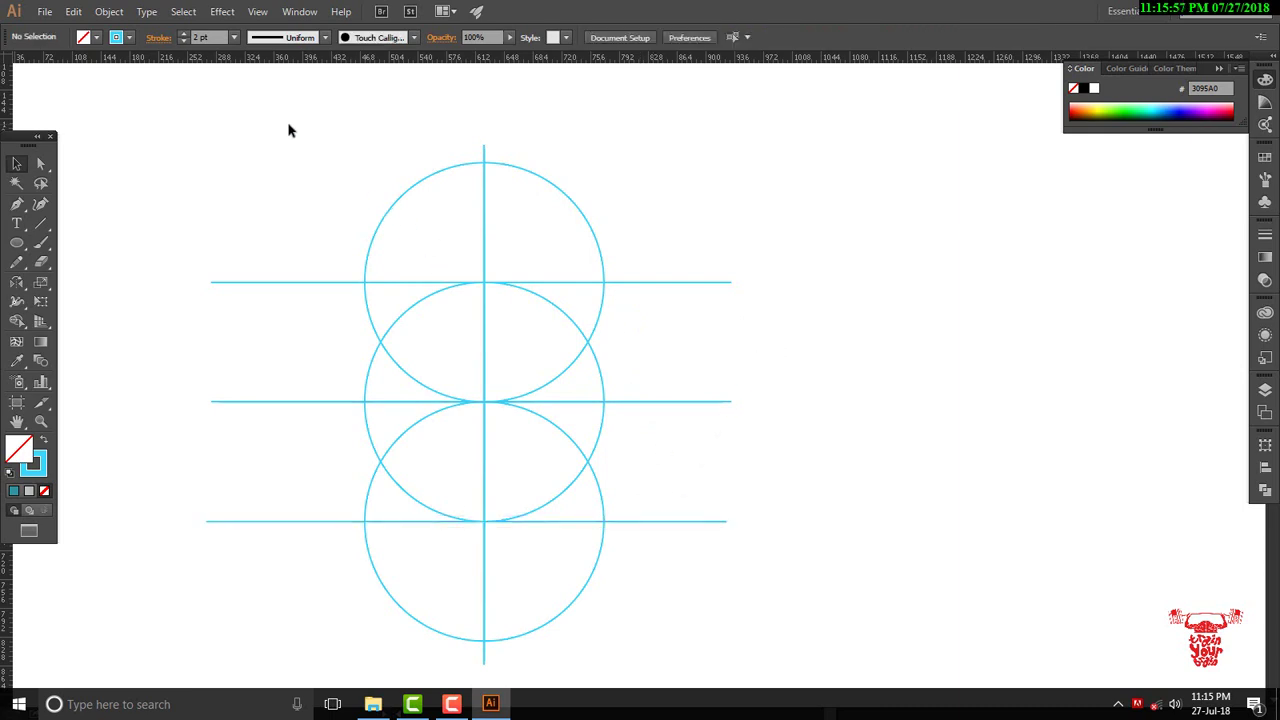
{"action": "left_click_drag", "start_coordinate": [234, 118], "coordinate": [817, 604]}
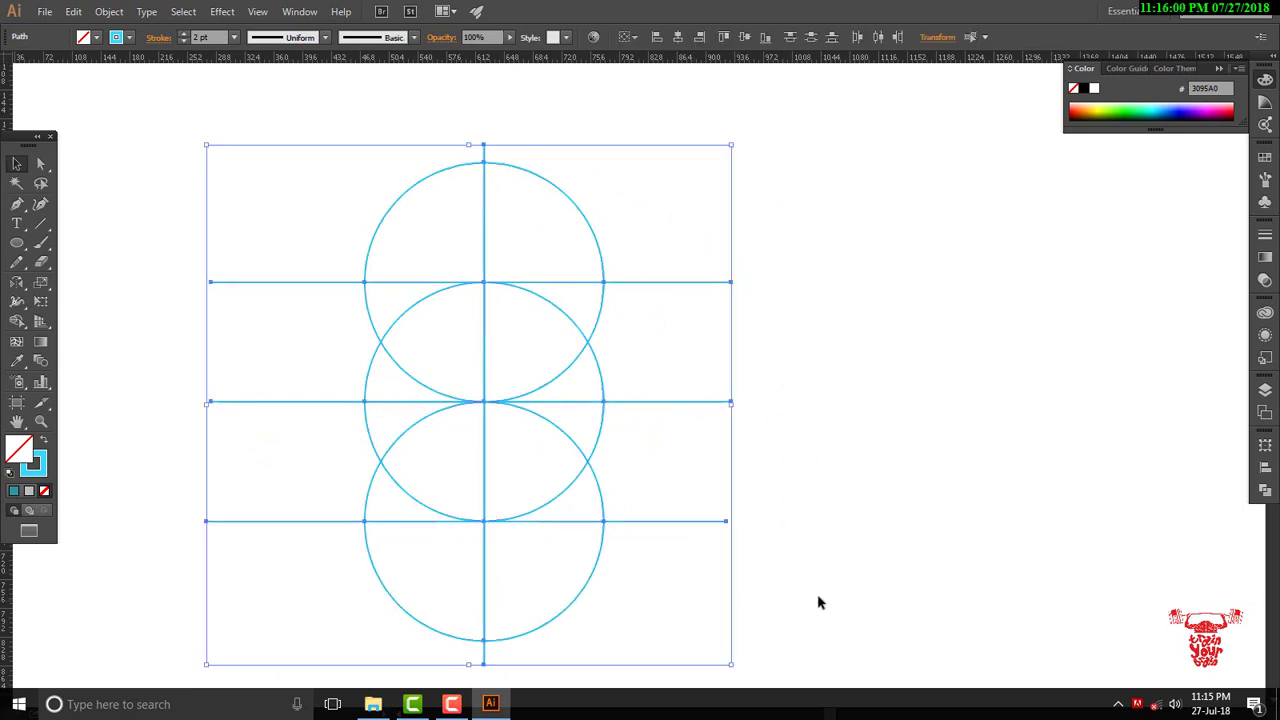
- Split and merge the overlapping regions around the lower-left lens with the Shape Builder
{"action": "left_click", "coordinate": [17, 322]}
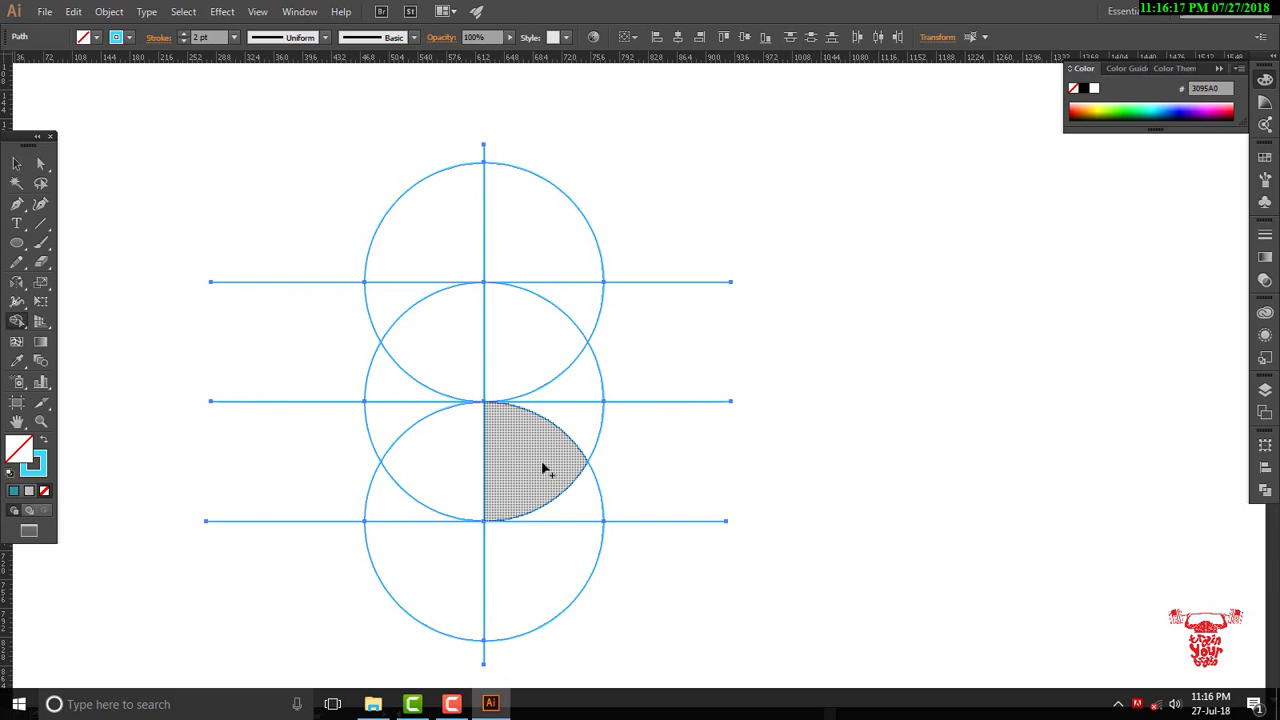
{"action": "left_click", "coordinate": [543, 468]}
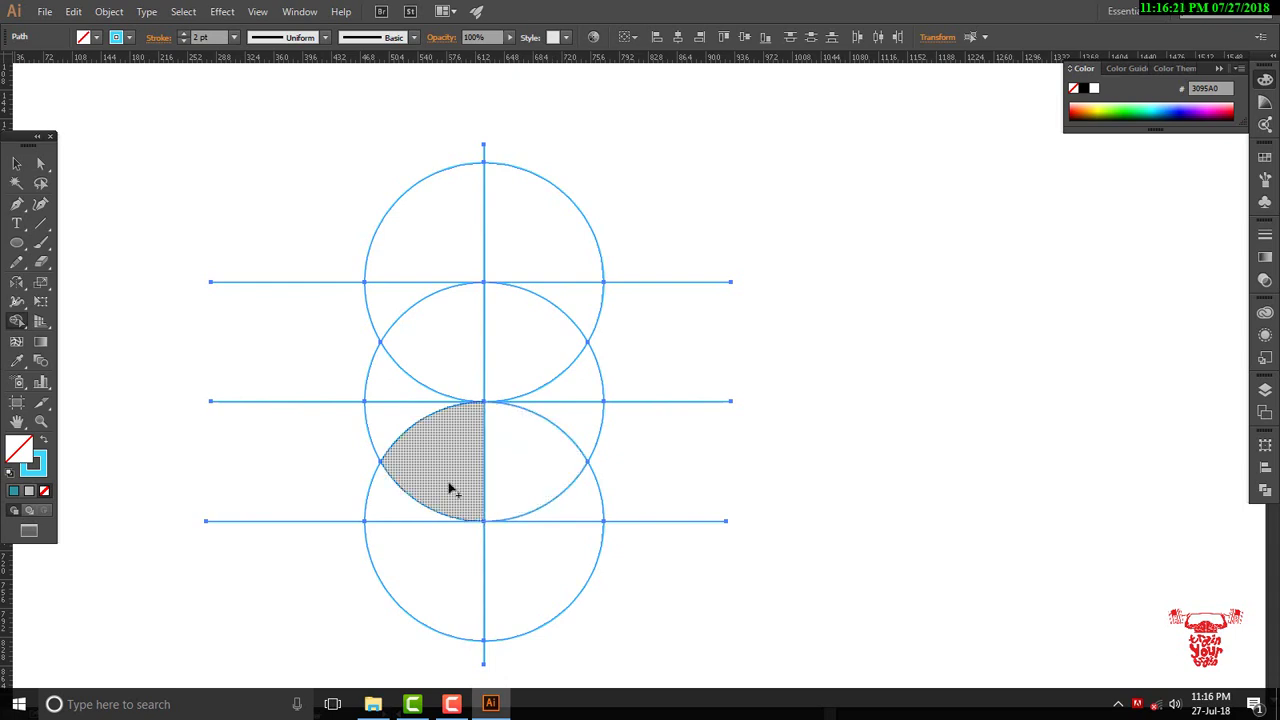
{"action": "left_click", "coordinate": [535, 477]}
{"action": "mouse_move", "coordinate": [468, 477]}
{"action": "left_mouse_down"}
{"action": "mouse_move", "coordinate": [427, 460]}
{"action": "mouse_move", "coordinate": [397, 423]}
{"action": "left_mouse_up"}
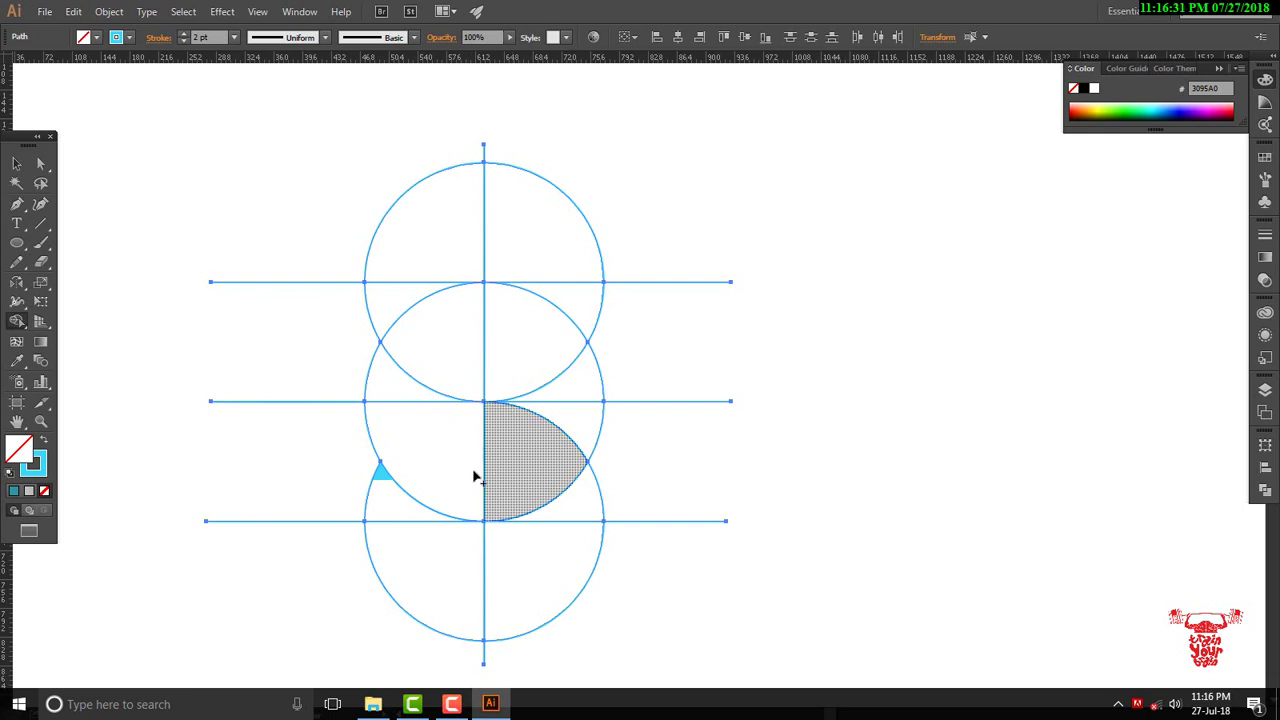
{"action": "left_click_drag", "start_coordinate": [440, 485], "coordinate": [393, 389]}
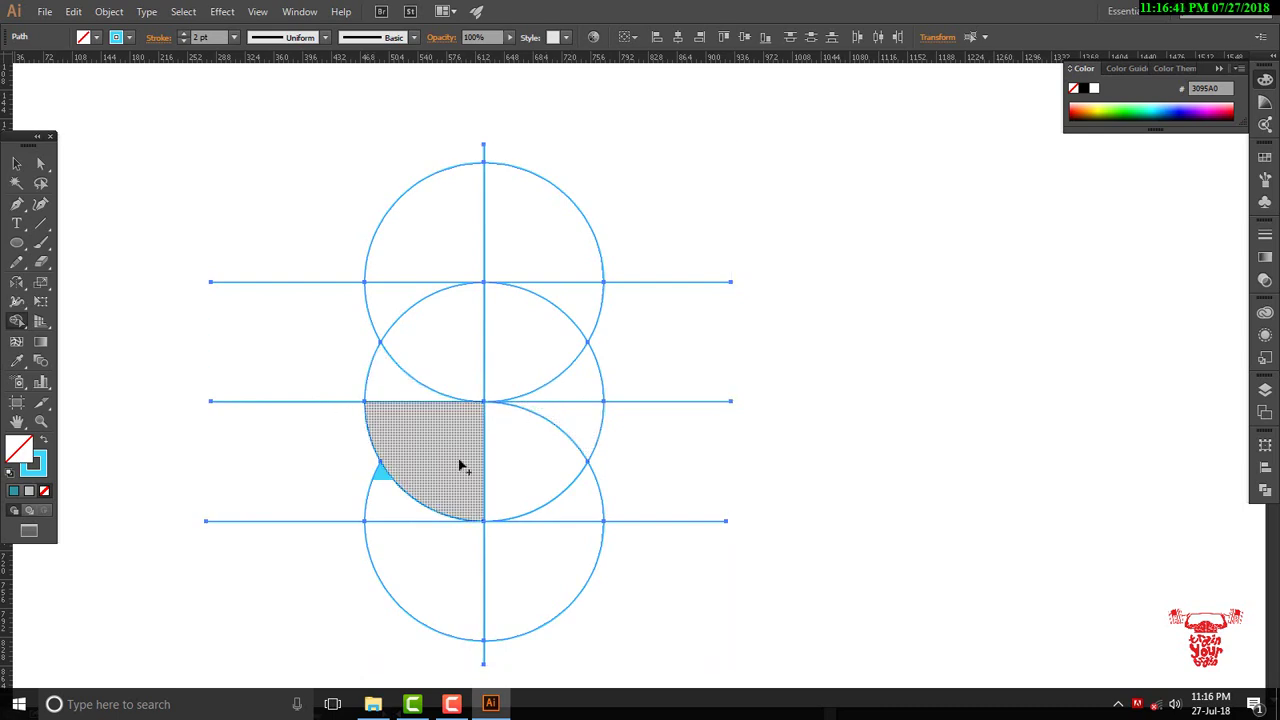
{"action": "left_click_drag", "start_coordinate": [455, 469], "coordinate": [392, 383]}
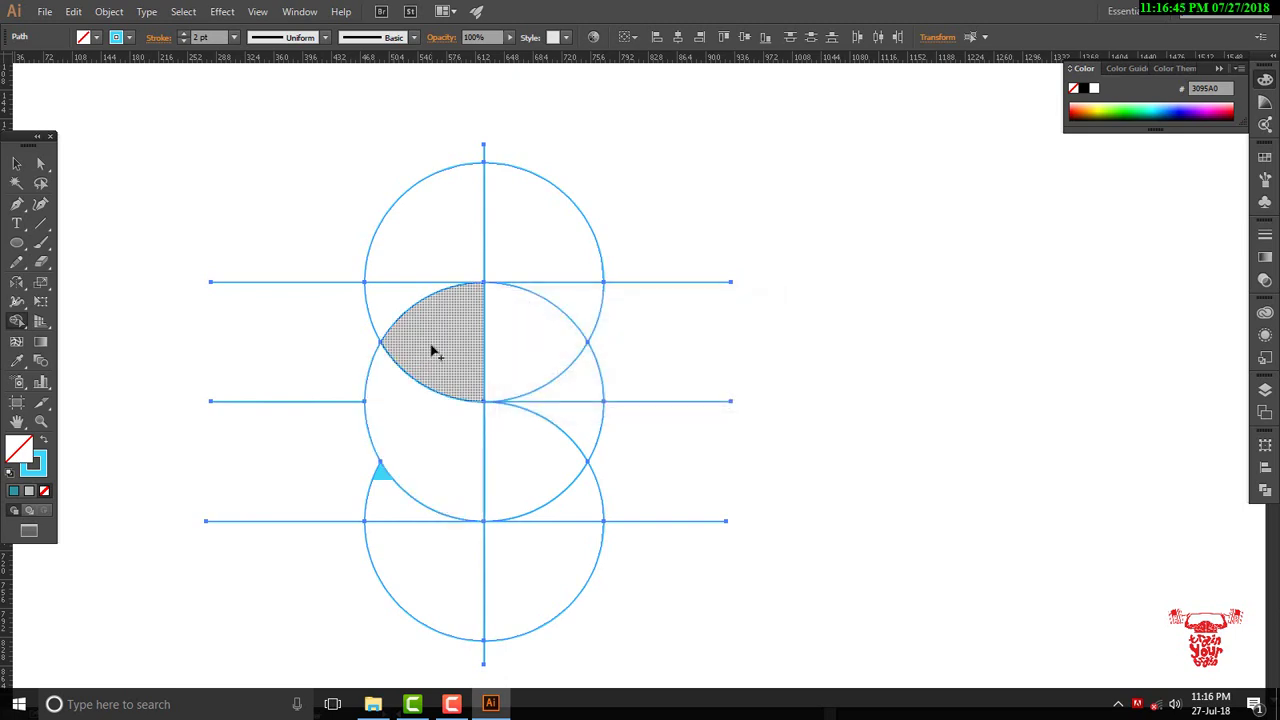
{"action": "left_click", "coordinate": [432, 350]}
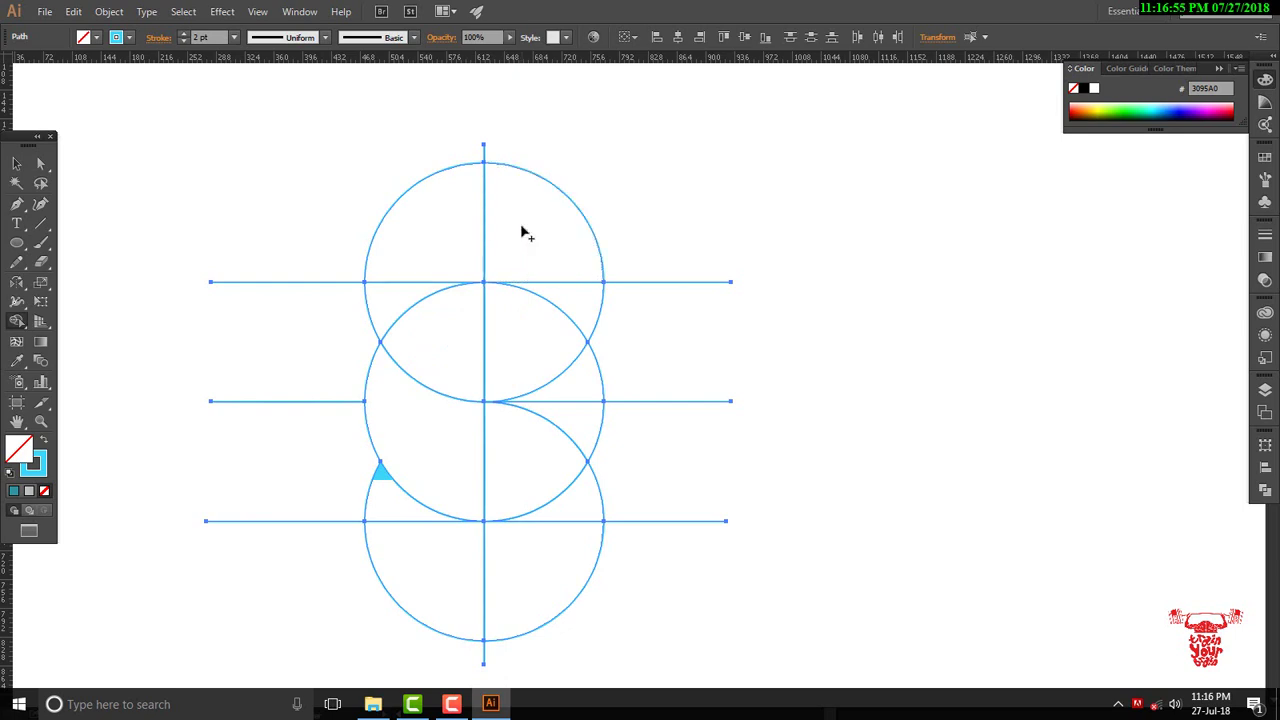
{"action": "left_click", "coordinate": [16, 165]}
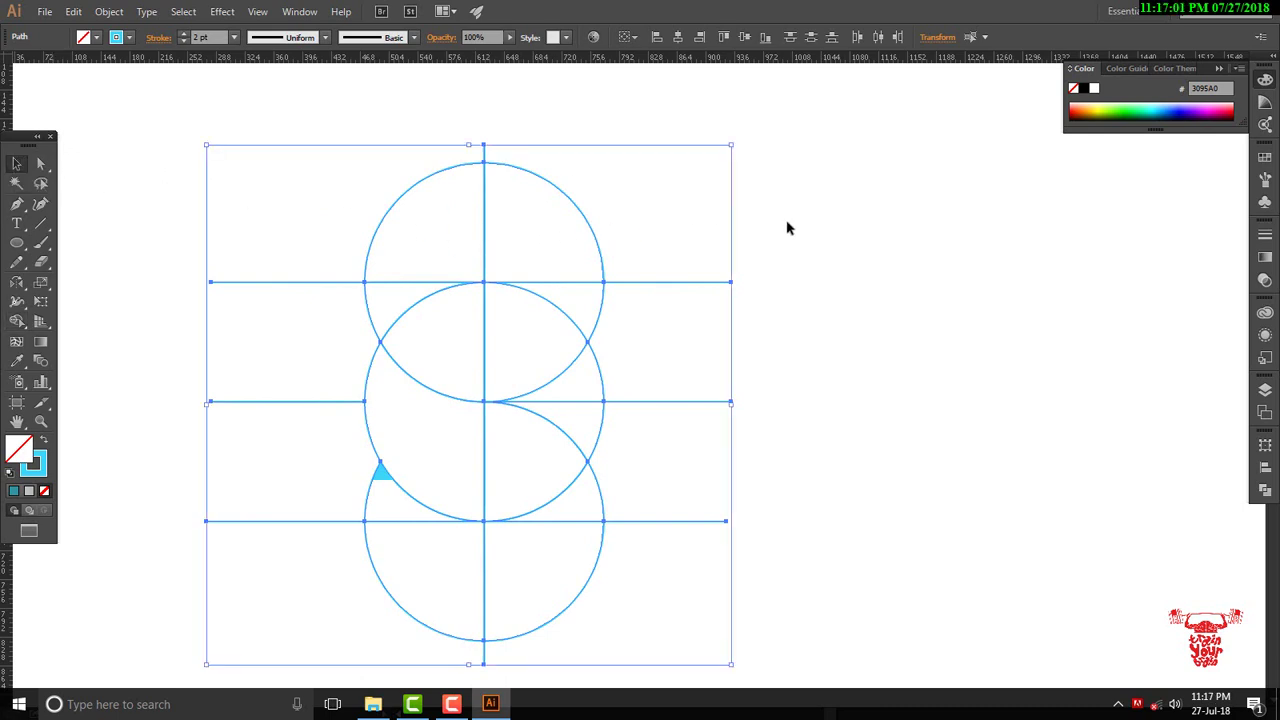
- Delete the horizontal lines' left and right ends and the upper circle's top-left arc
{"action": "left_click", "coordinate": [855, 222]}
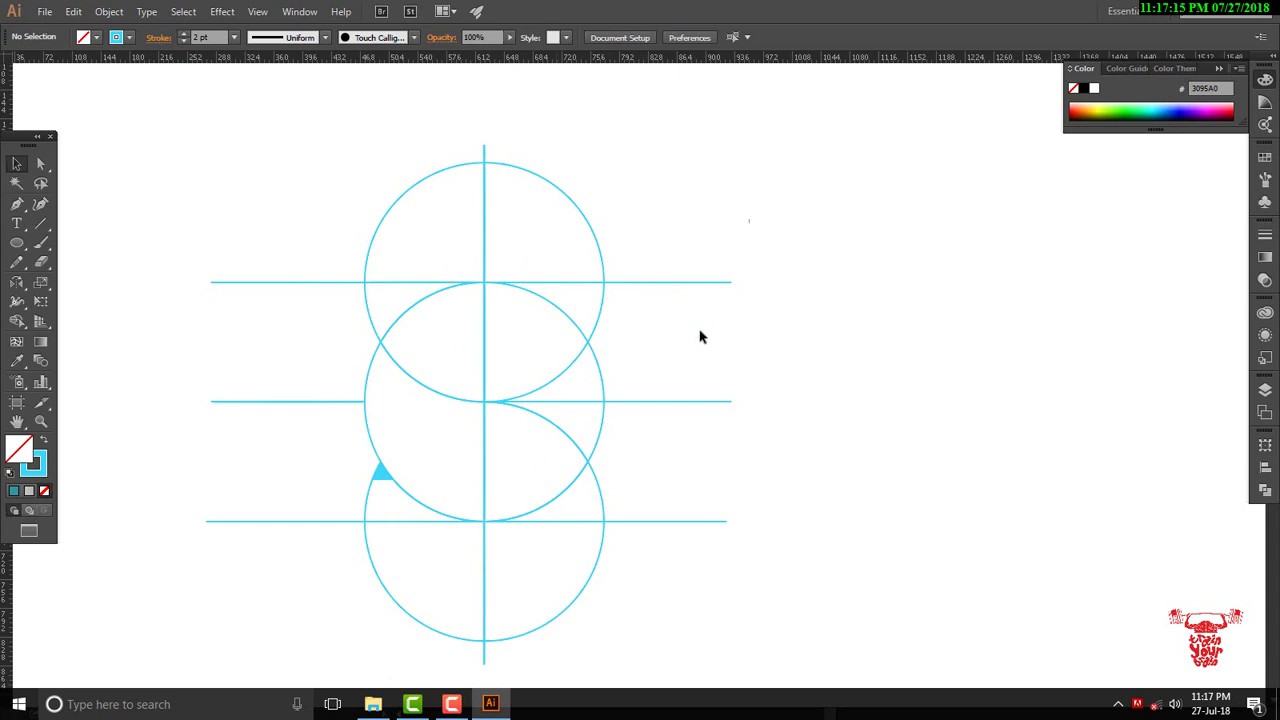
{"action": "left_click_drag", "start_coordinate": [750, 218], "coordinate": [646, 538]}
{"action": "key", "text": "Delete"}
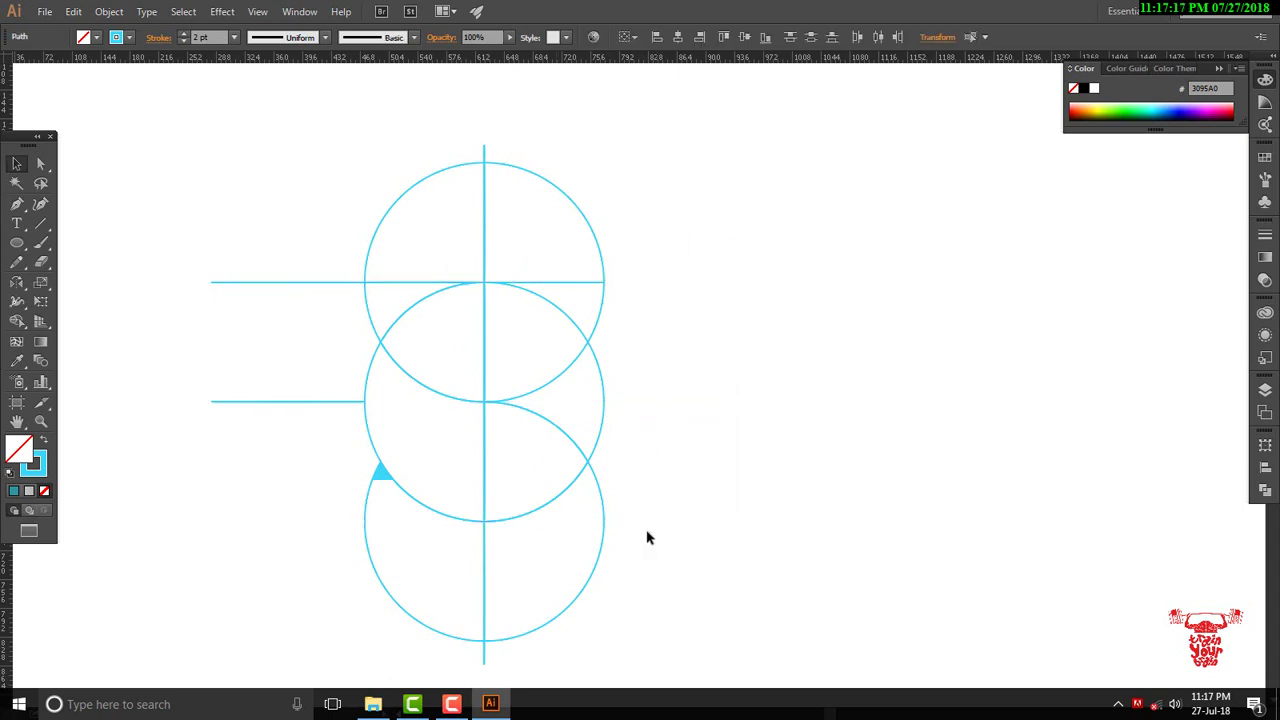
{"action": "left_click_drag", "start_coordinate": [160, 174], "coordinate": [348, 516]}
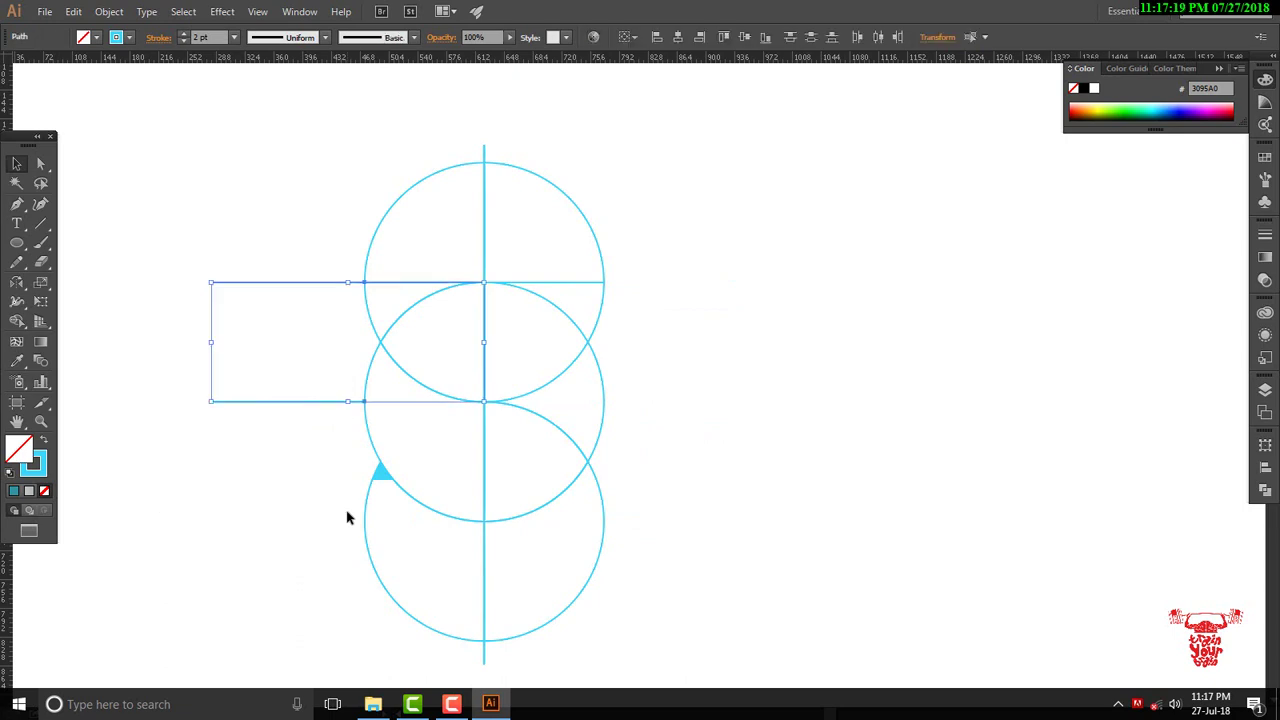
{"action": "key", "text": "Delete"}
{"action": "left_click_drag", "start_coordinate": [347, 131], "coordinate": [435, 247]}
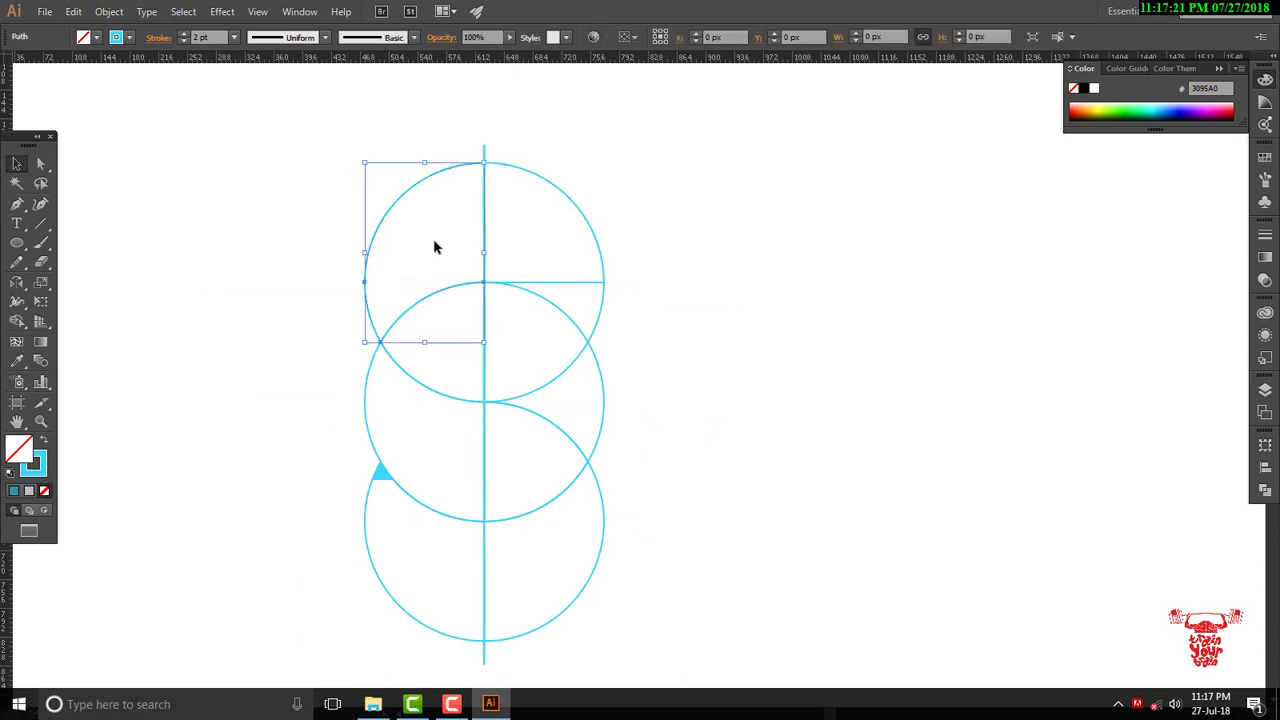
{"action": "key", "text": "Delete"}
- Delete the two right-hand arcs, the lower circle, the triangle and the line tail
{"action": "left_click_drag", "start_coordinate": [577, 303], "coordinate": [577, 303]}
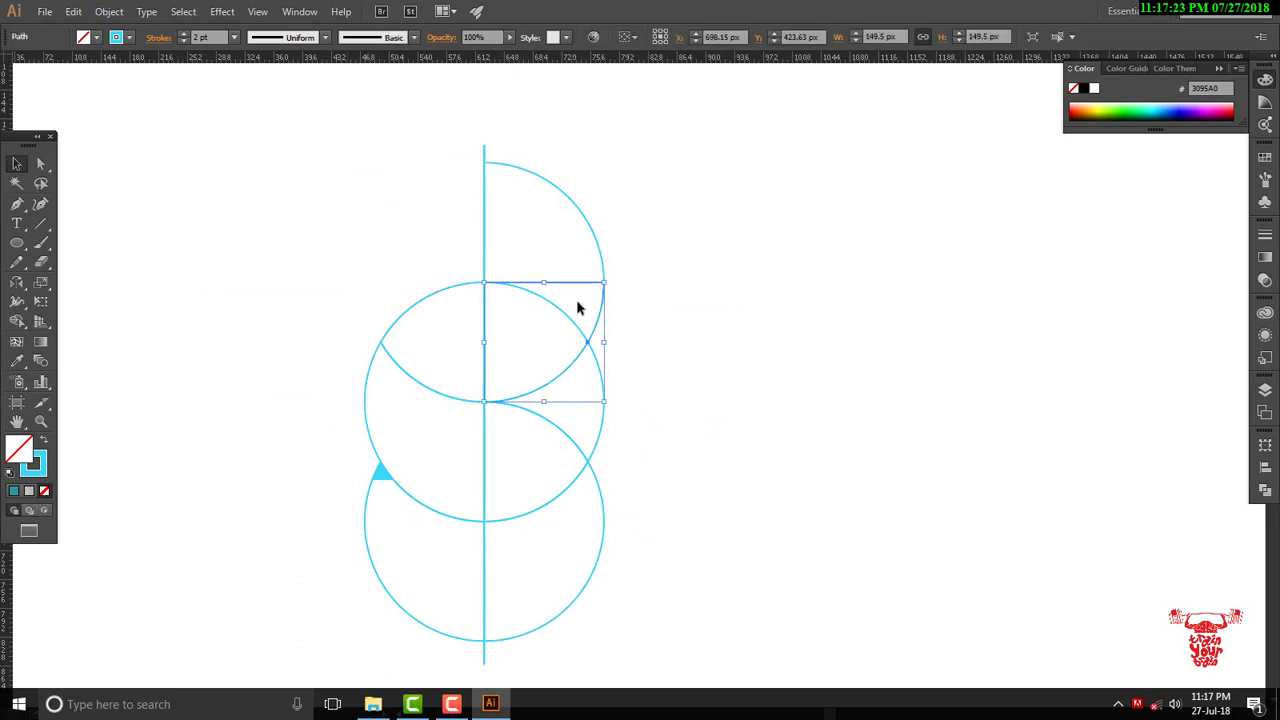
{"action": "left_click", "coordinate": [668, 328]}
{"action": "left_click_drag", "start_coordinate": [680, 316], "coordinate": [542, 373]}
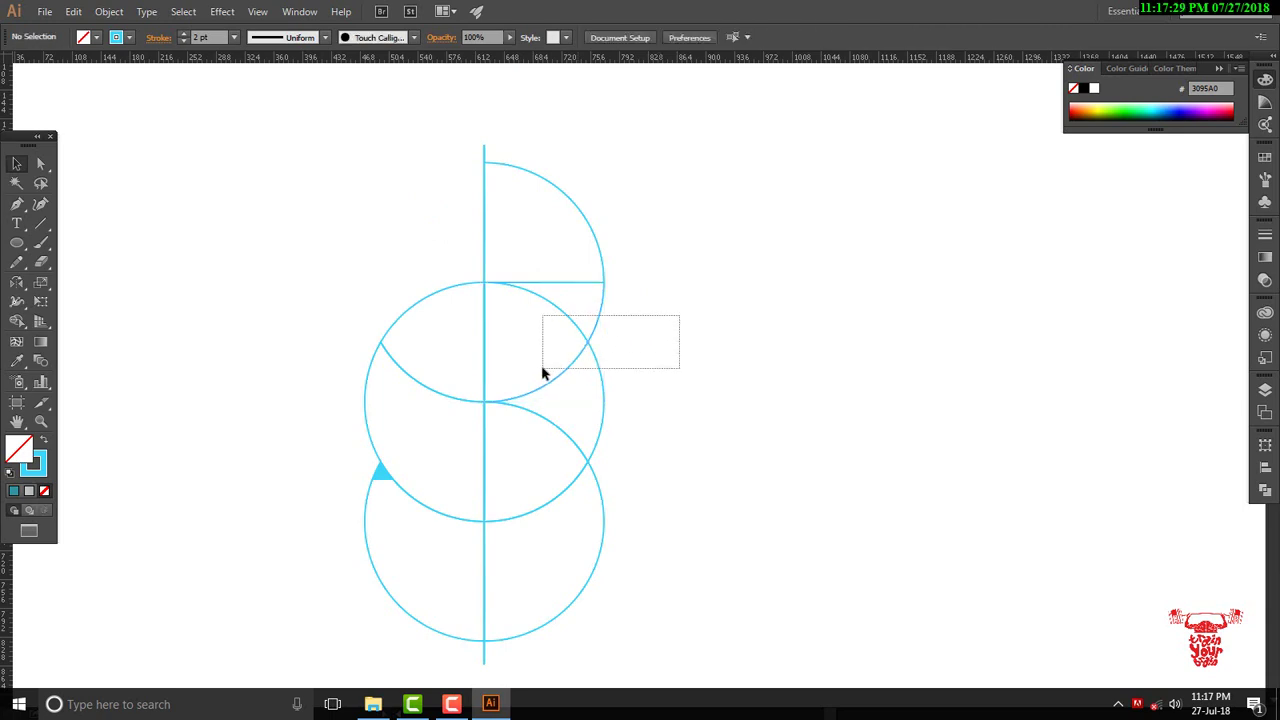
{"action": "key", "text": "Delete"}
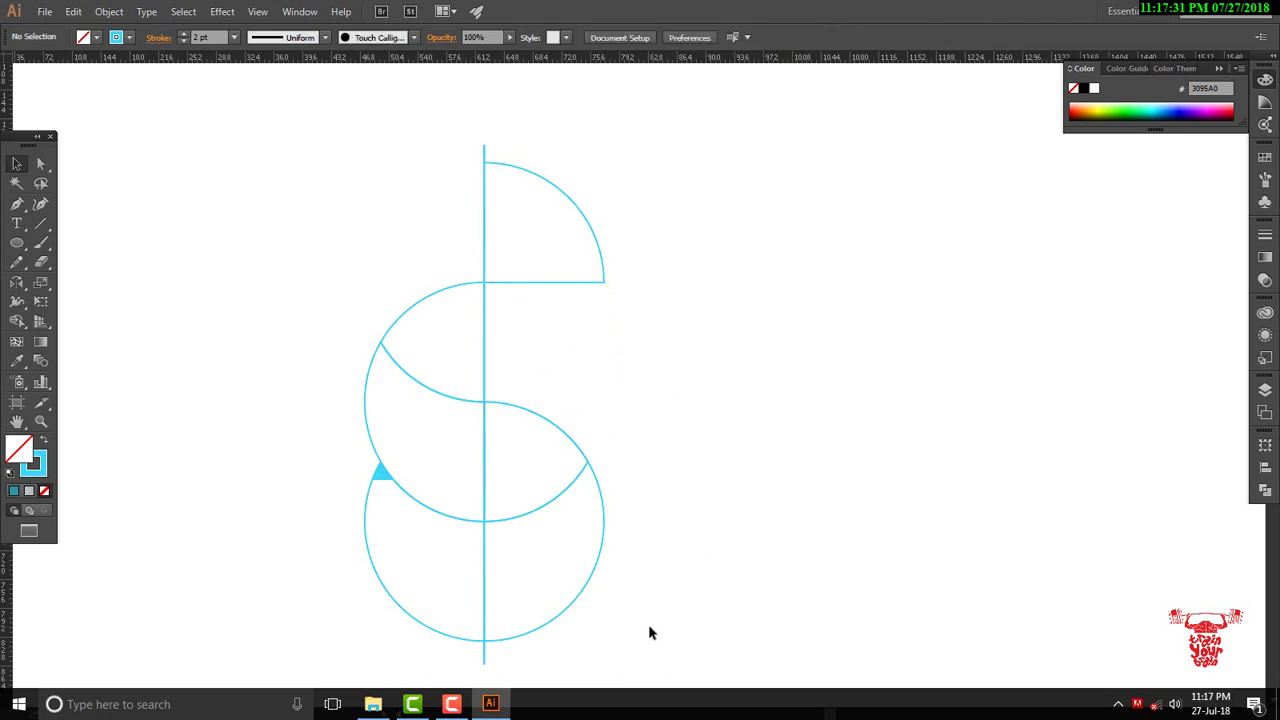
{"action": "left_click_drag", "start_coordinate": [642, 621], "coordinate": [352, 549]}
{"action": "key", "text": "Delete"}
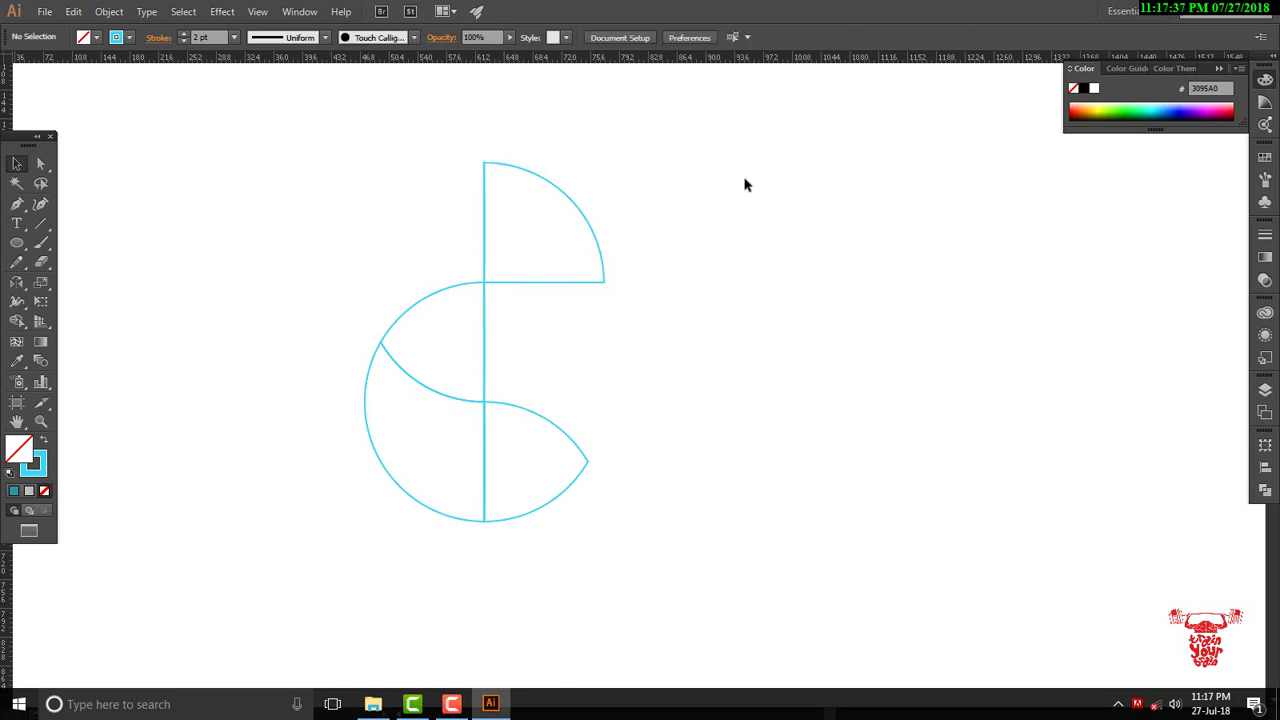
{"action": "left_click", "coordinate": [485, 398]}
{"action": "key", "text": "Delete"}
{"action": "left_click_drag", "start_coordinate": [487, 348], "coordinate": [650, 348]}
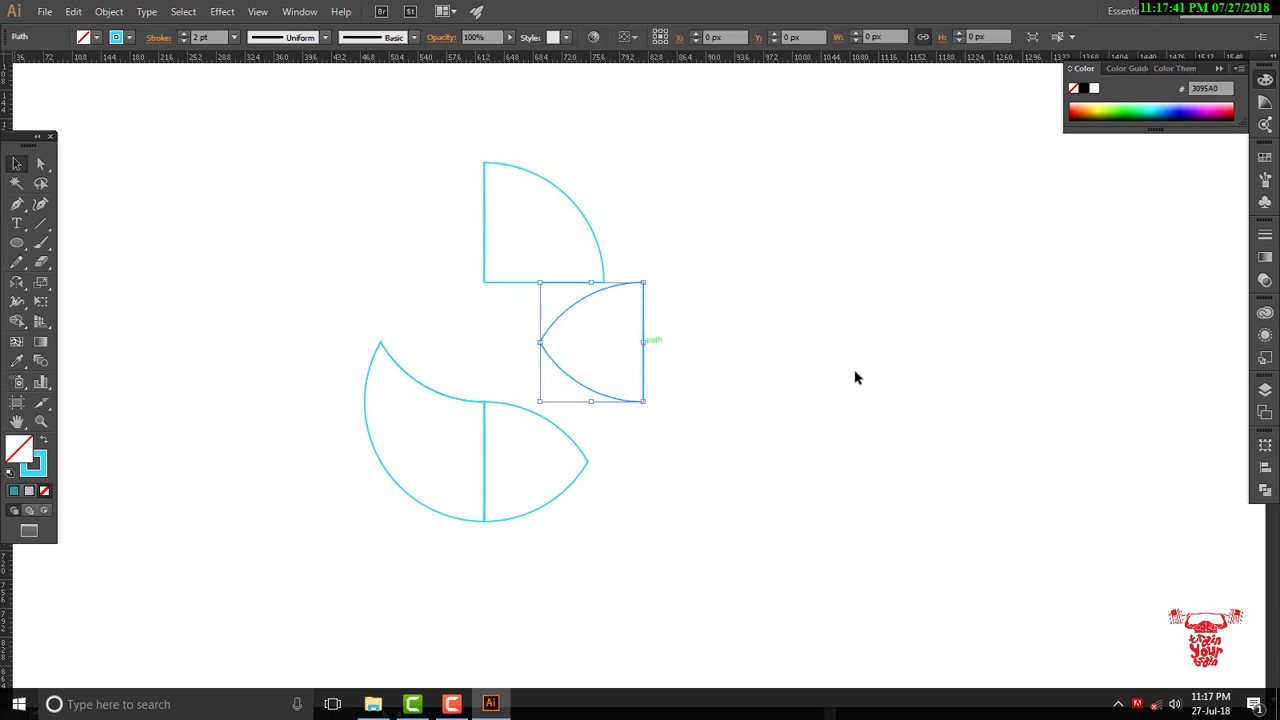
{"action": "key", "text": "ctrl+z"}
{"action": "left_click", "coordinate": [853, 379]}
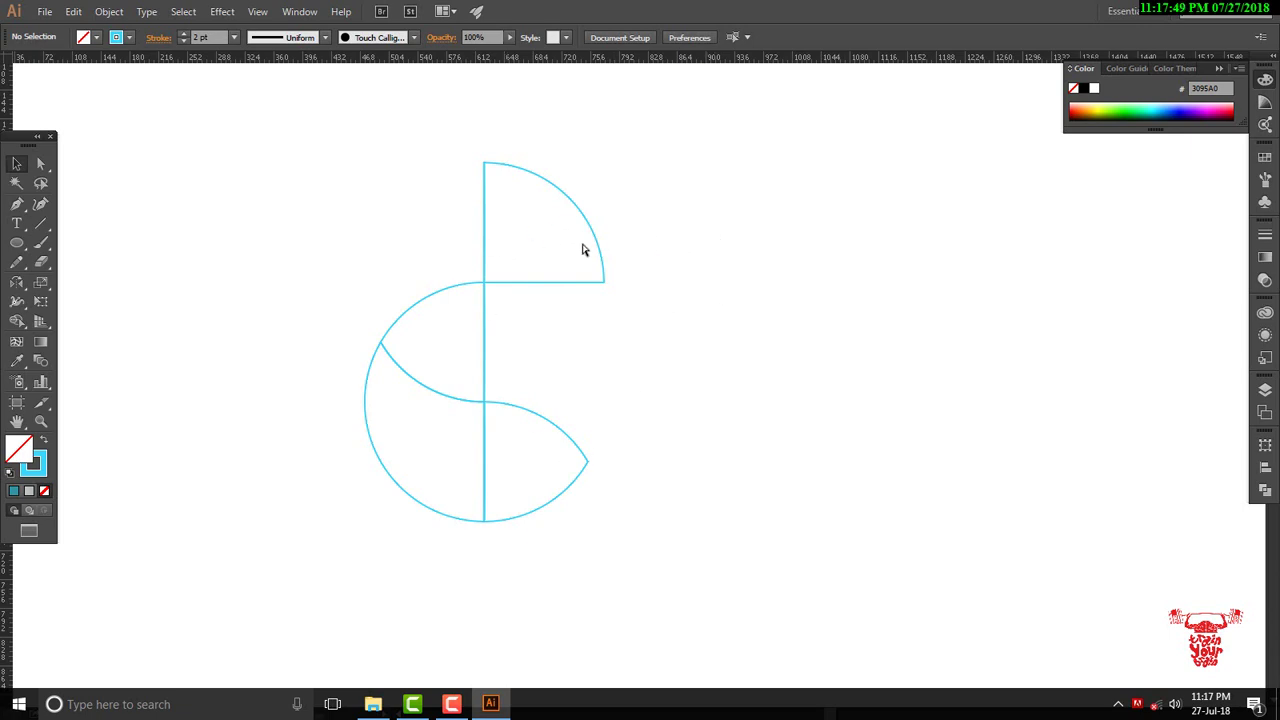
{"action": "key", "text": "ctrl+space"}
{"action": "left_click_drag", "start_coordinate": [545, 231], "coordinate": [662, 343]}
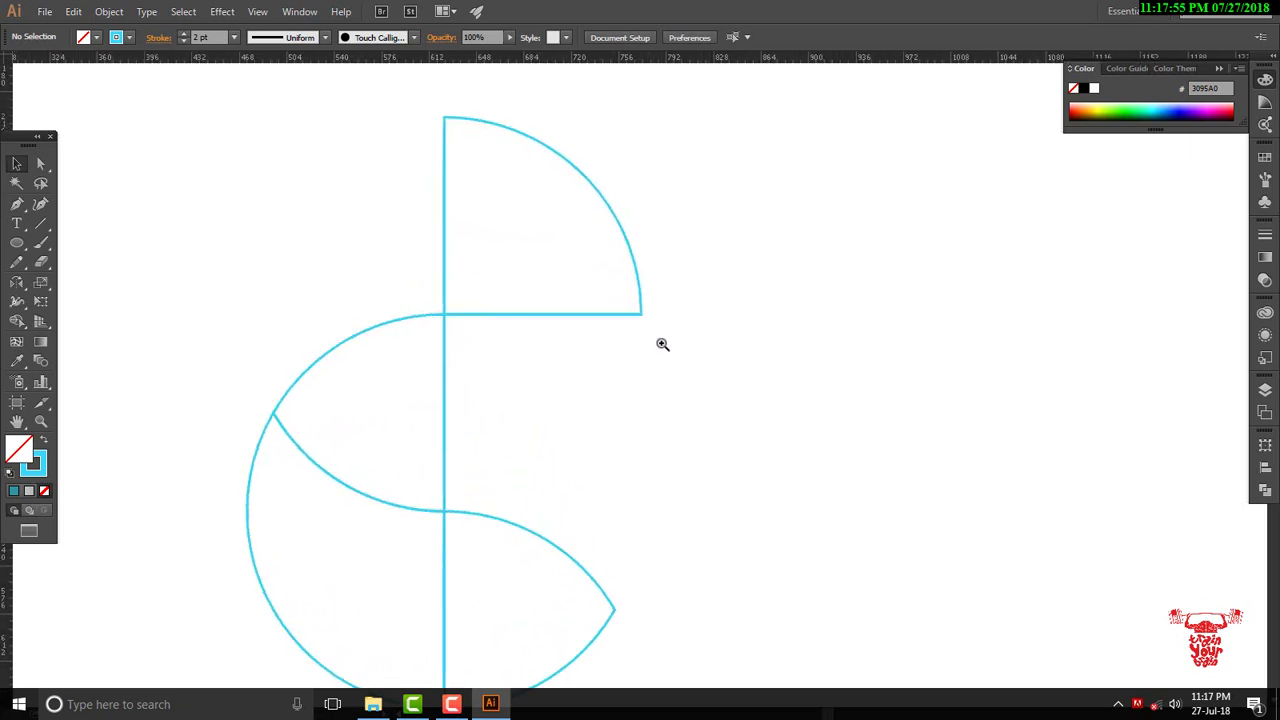
{"action": "left_click", "coordinate": [16, 245]}
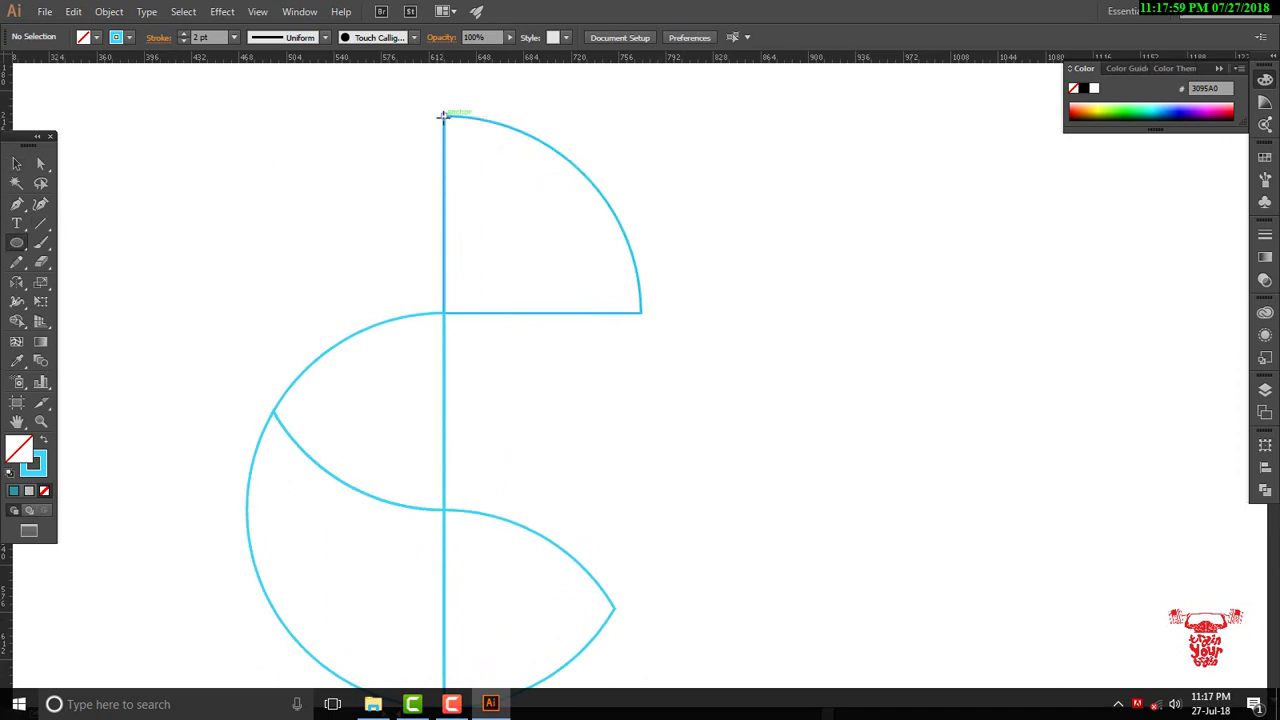
{"action": "left_click_drag", "start_coordinate": [443, 116], "coordinate": [558, 249]}
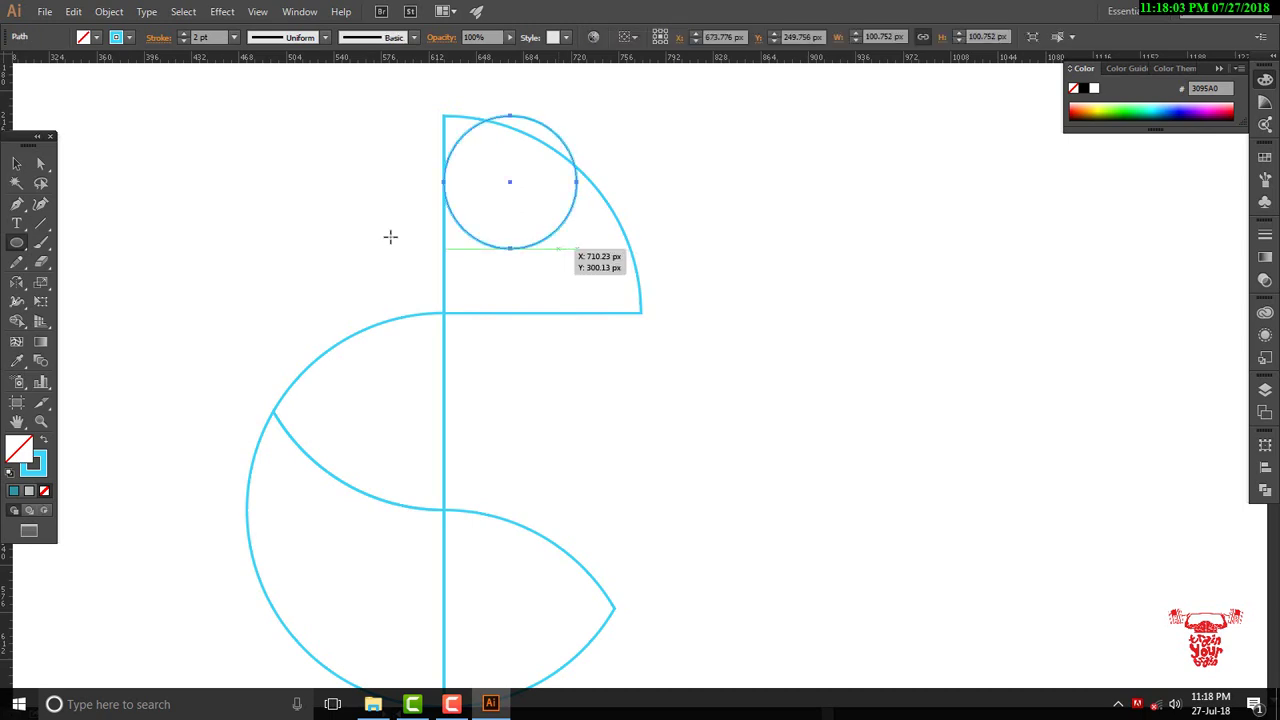
- Copy the small circle toward the curved edge and shift the top circle left
{"action": "key", "text": "v"}
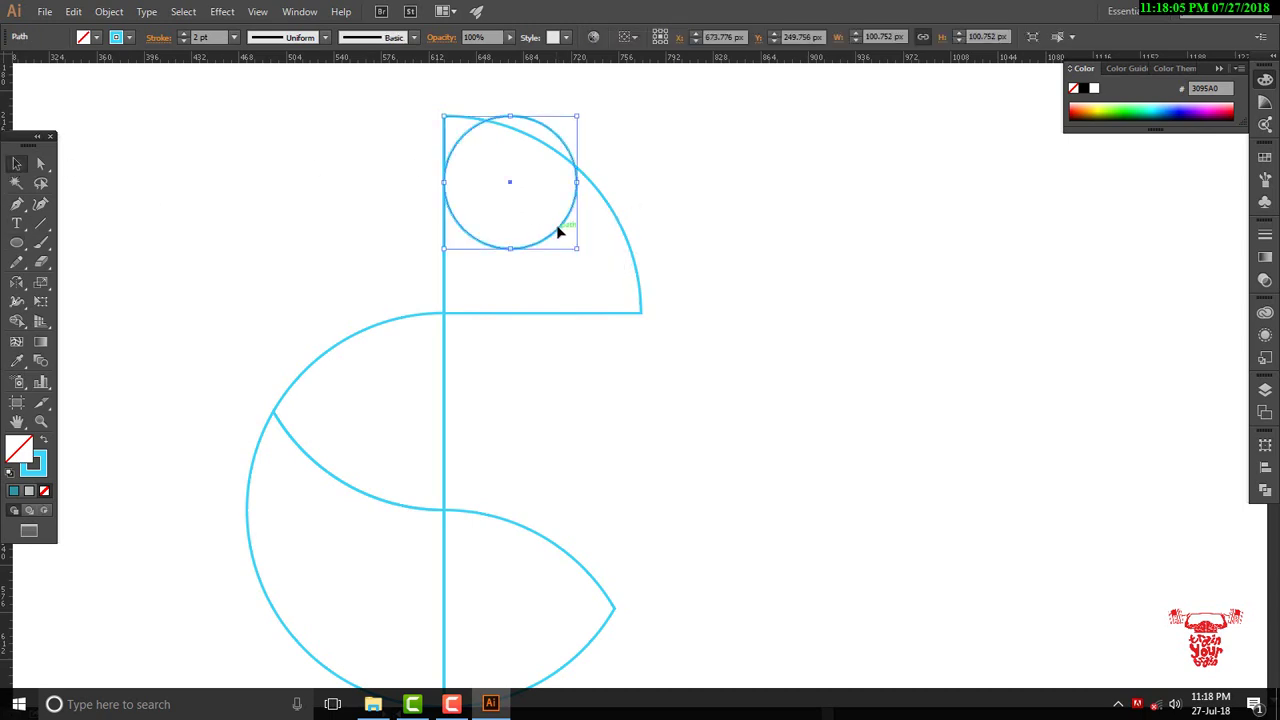
{"action": "left_click_drag", "start_coordinate": [560, 232], "coordinate": [616, 317]}
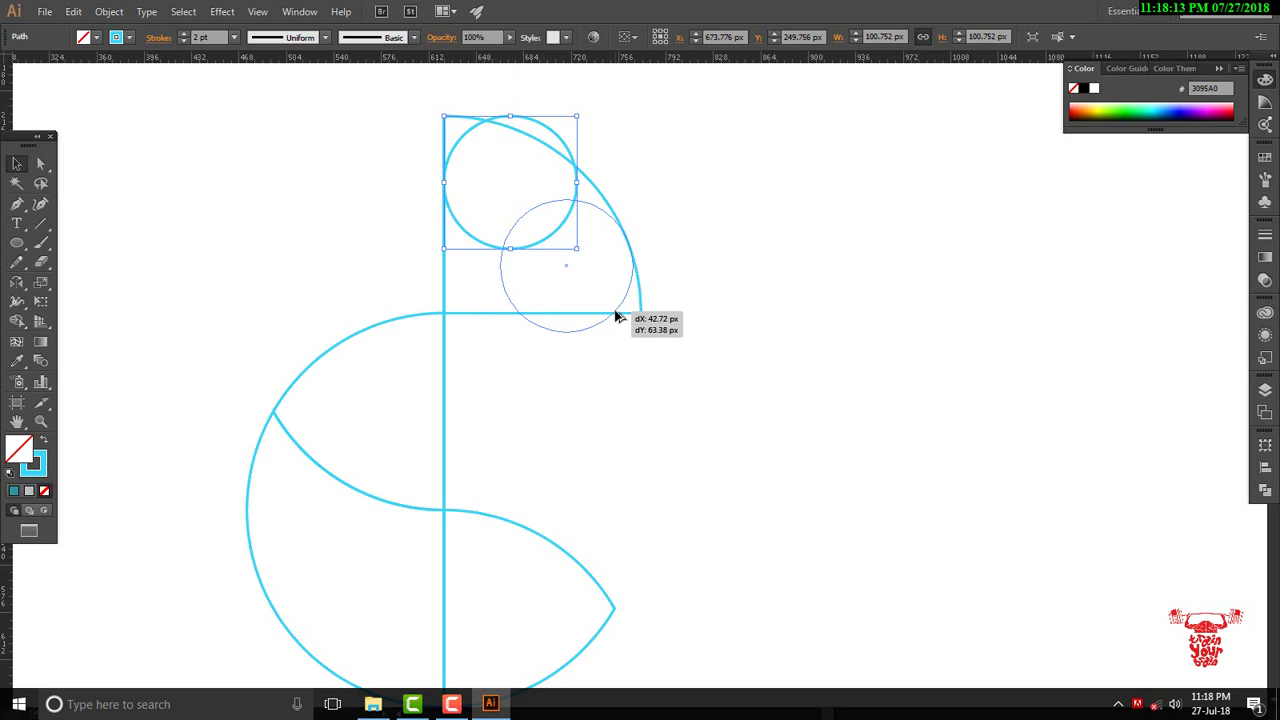
{"action": "left_click_drag", "start_coordinate": [616, 317], "coordinate": [617, 315]}
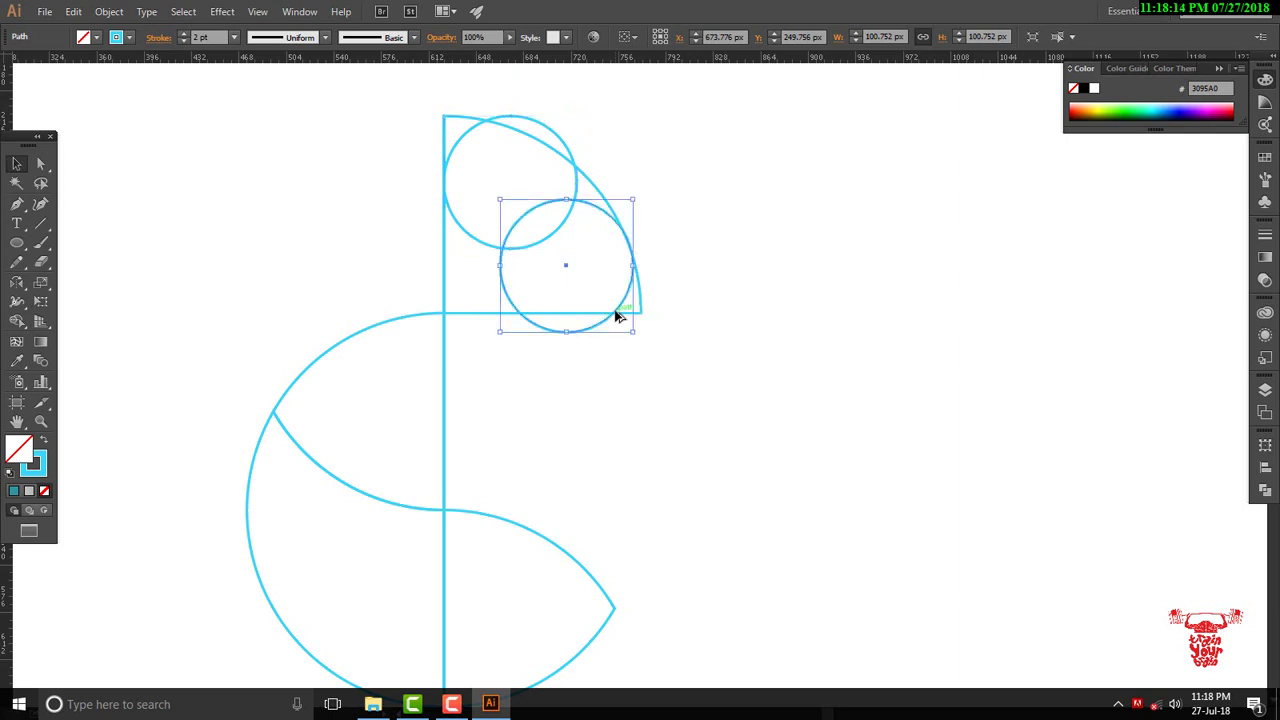
{"action": "left_click", "coordinate": [720, 287]}
{"action": "mouse_move", "coordinate": [576, 180]}
{"action": "left_mouse_down"}
{"action": "mouse_move", "coordinate": [545, 175]}
{"action": "mouse_move", "coordinate": [510, 118]}
{"action": "left_mouse_up"}
{"action": "left_click_drag", "start_coordinate": [510, 182], "coordinate": [579, 272]}
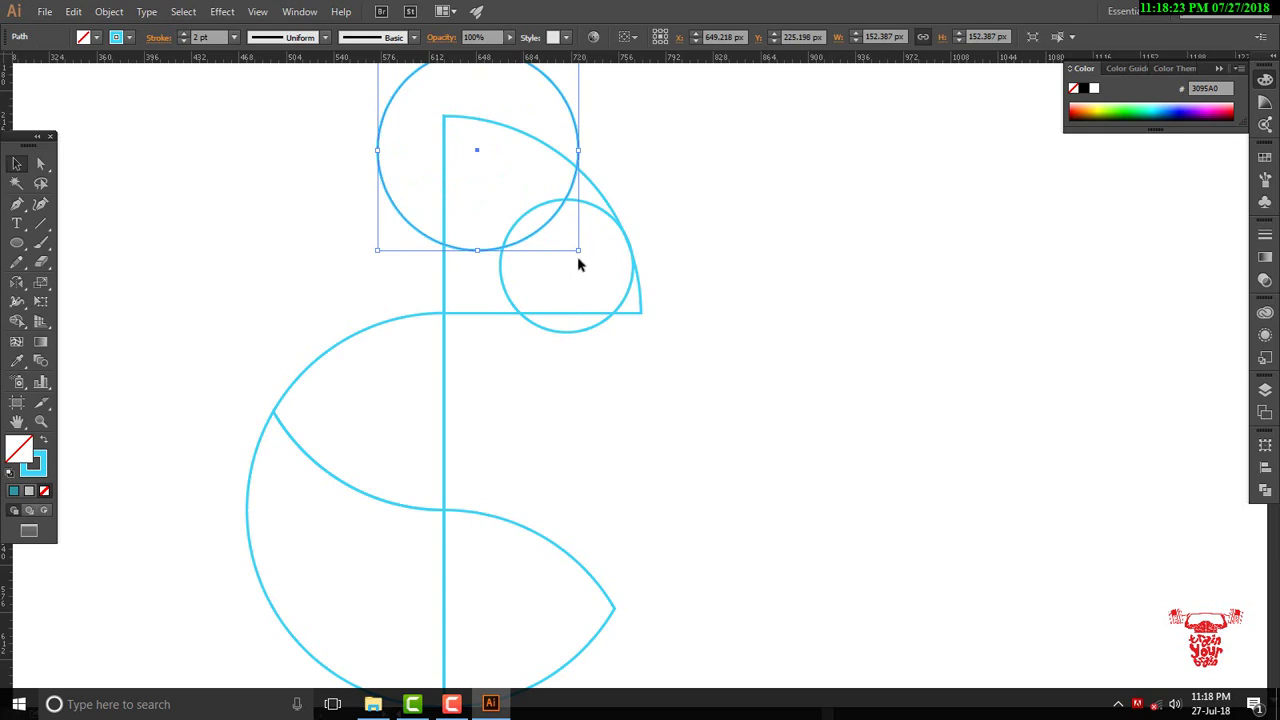
{"action": "key", "text": "ctrl+z"}
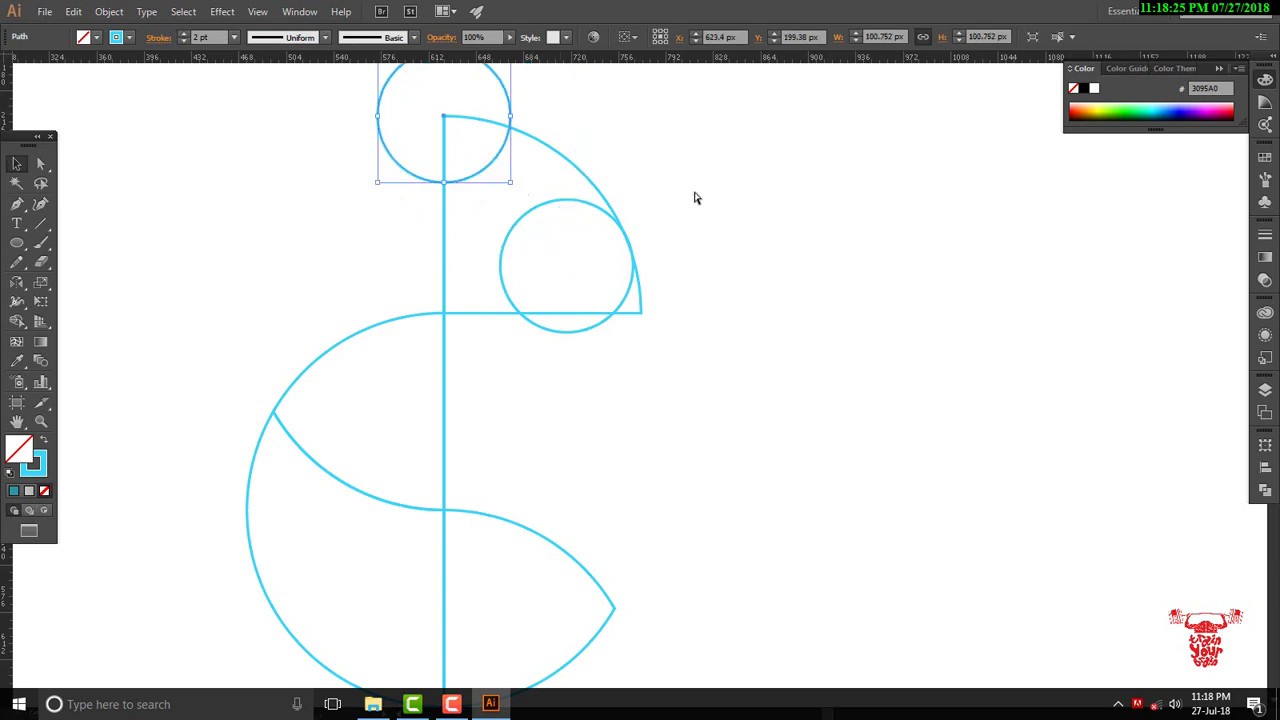
- Enlarge the top circle to 126.857 px and place a copy against the quarter-circle's curved edge
{"action": "left_click", "coordinate": [574, 122]}
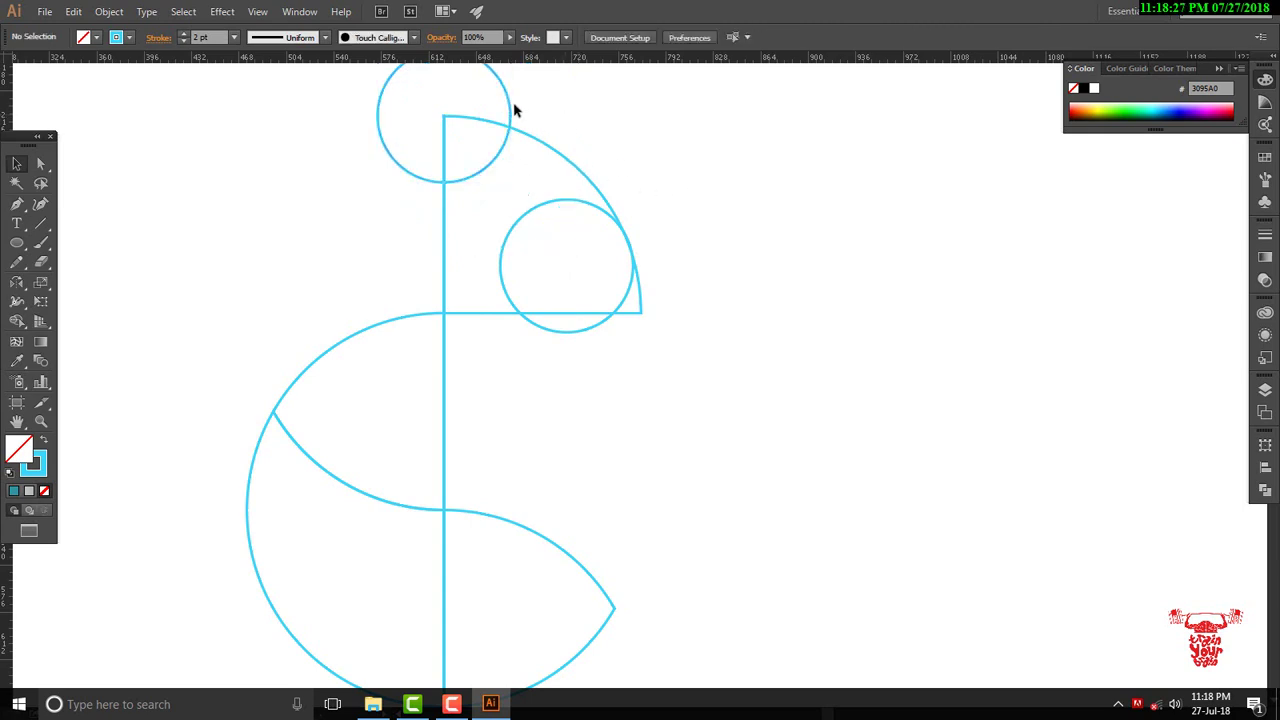
{"action": "left_click_drag", "start_coordinate": [509, 110], "coordinate": [525, 175]}
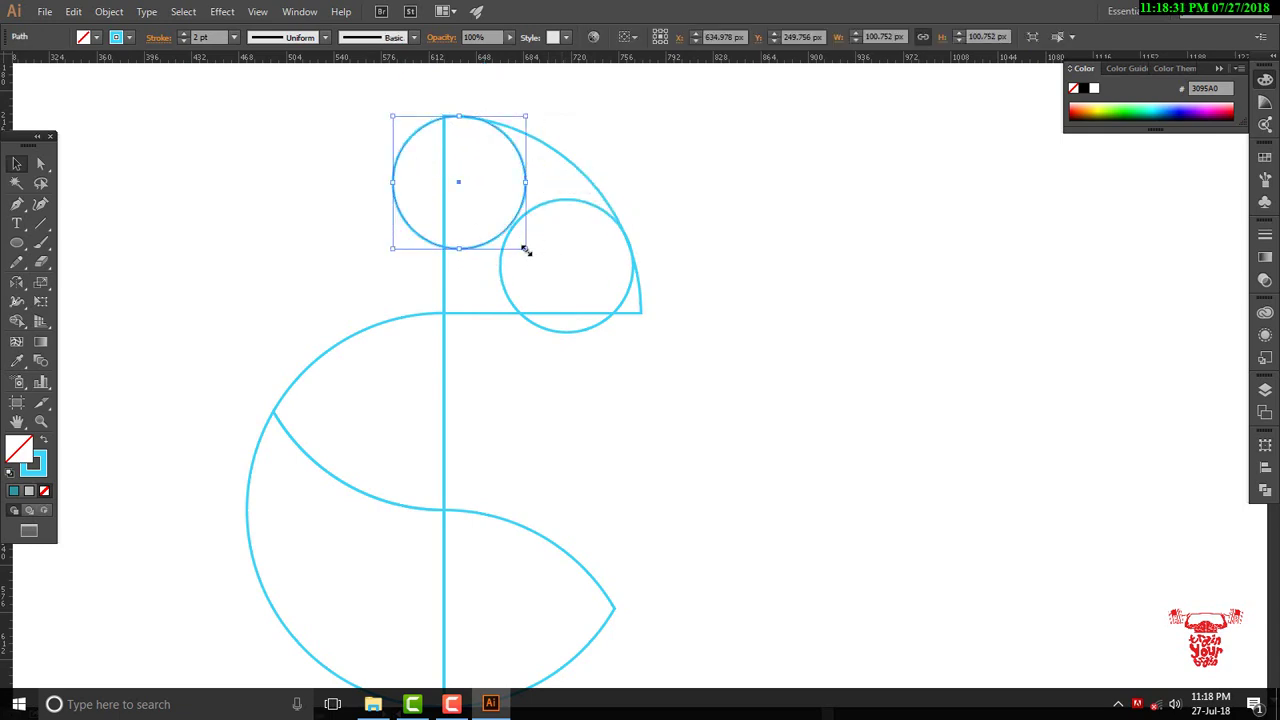
{"action": "left_click_drag", "start_coordinate": [526, 250], "coordinate": [566, 286]}
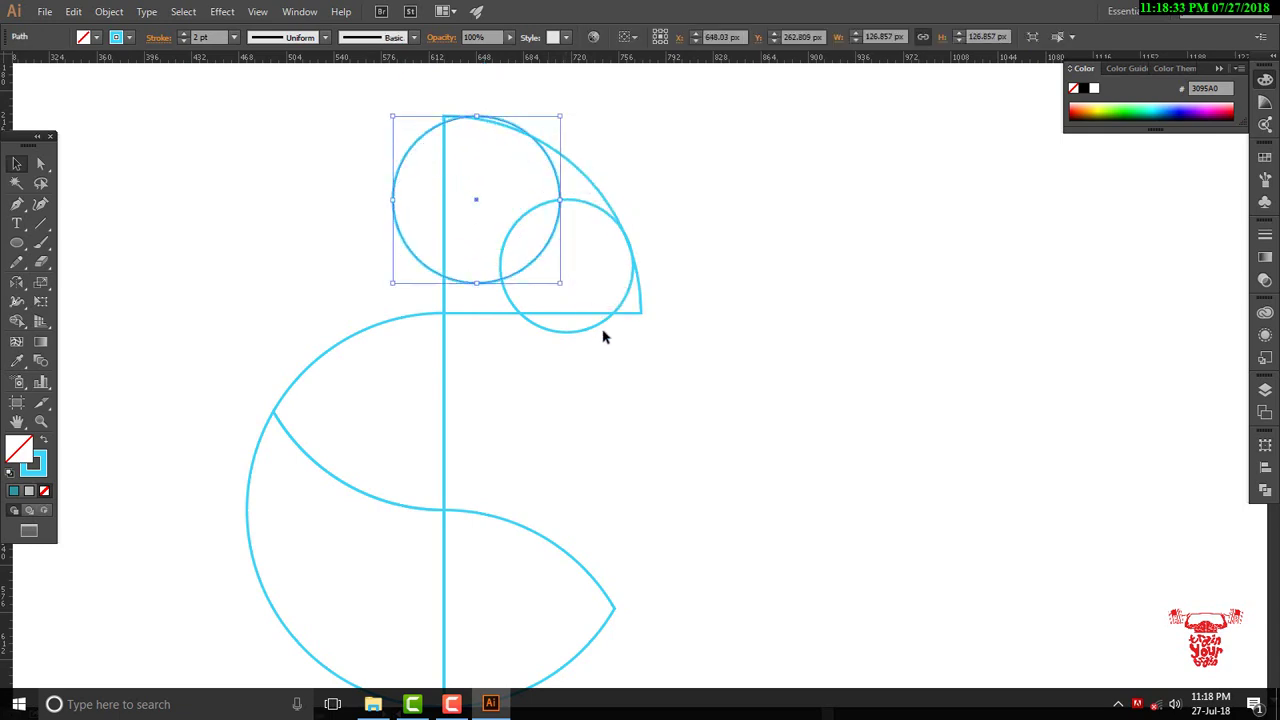
{"action": "left_click", "coordinate": [591, 330]}
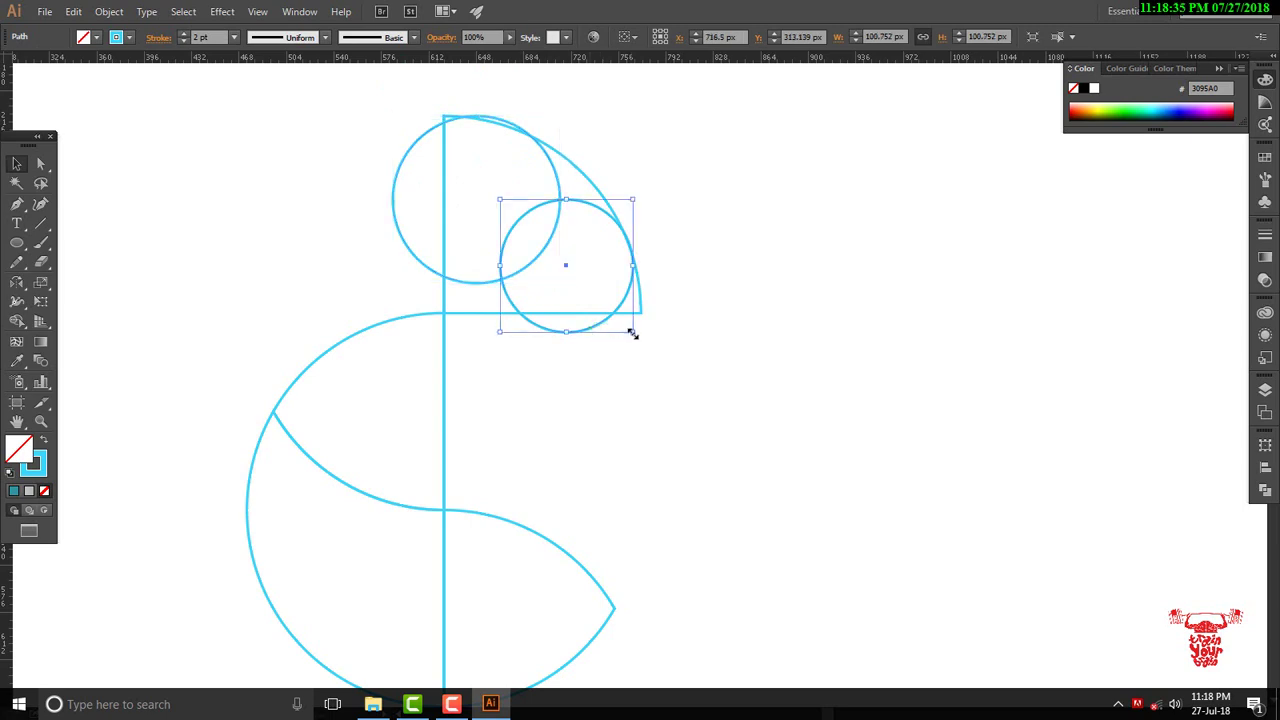
{"action": "key", "text": "Delete"}
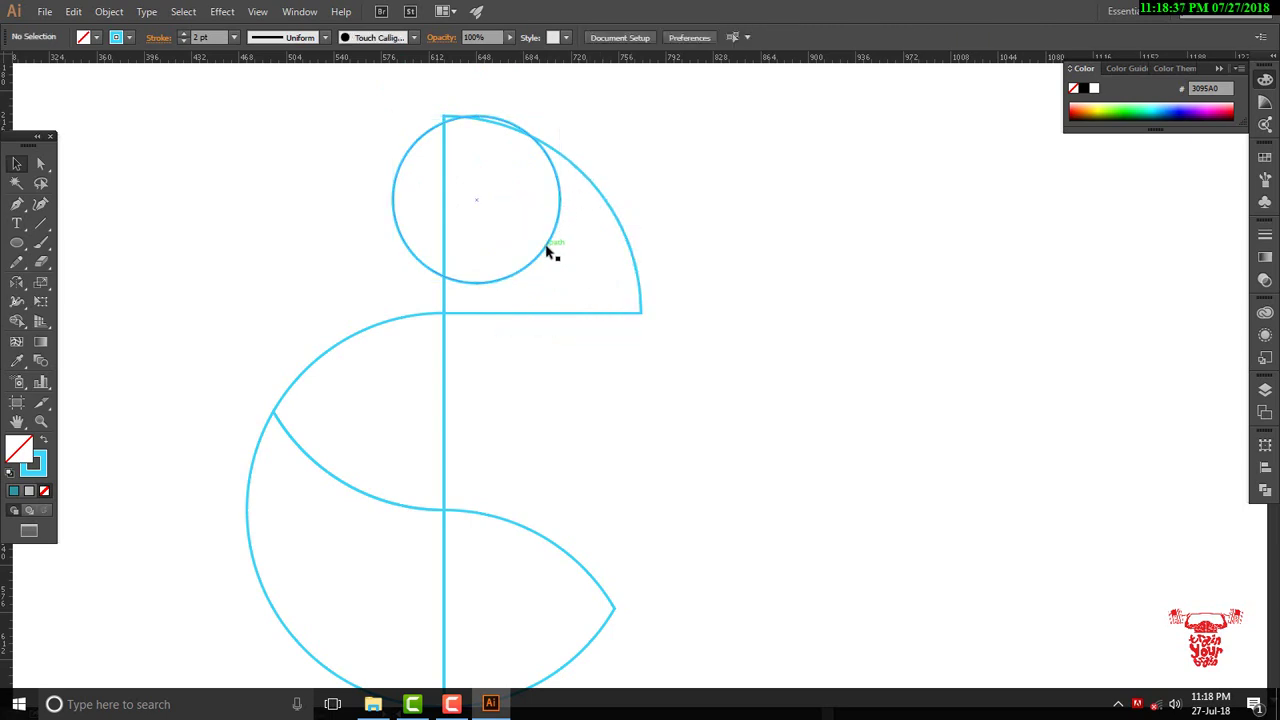
{"action": "mouse_move", "coordinate": [549, 251]}
{"action": "left_mouse_down"}
{"action": "mouse_move", "coordinate": [630, 326]}
{"action": "mouse_move", "coordinate": [624, 336]}
{"action": "left_mouse_up"}
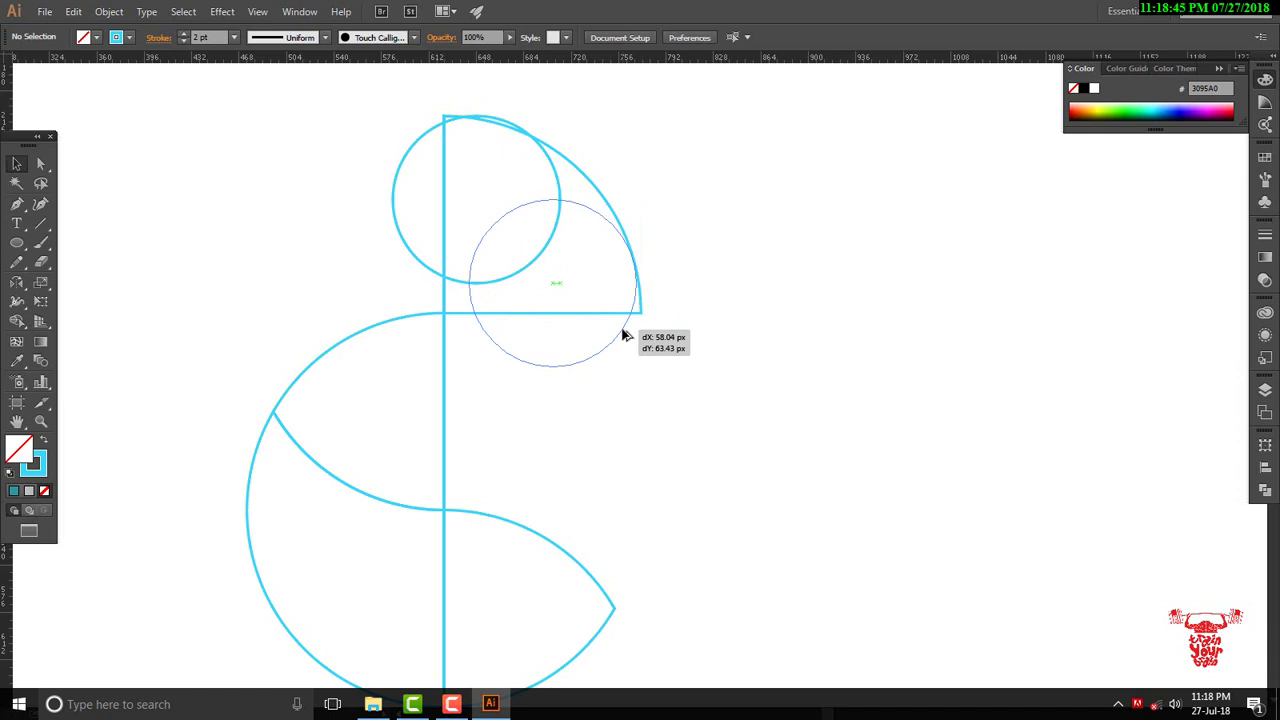
{"action": "left_click_drag", "start_coordinate": [622, 335], "coordinate": [623, 334]}
{"action": "mouse_move", "coordinate": [355, 118]}
{"action": "left_mouse_down"}
{"action": "mouse_move", "coordinate": [723, 360]}
{"action": "mouse_move", "coordinate": [723, 314]}
{"action": "mouse_move", "coordinate": [717, 329]}
{"action": "left_mouse_up"}
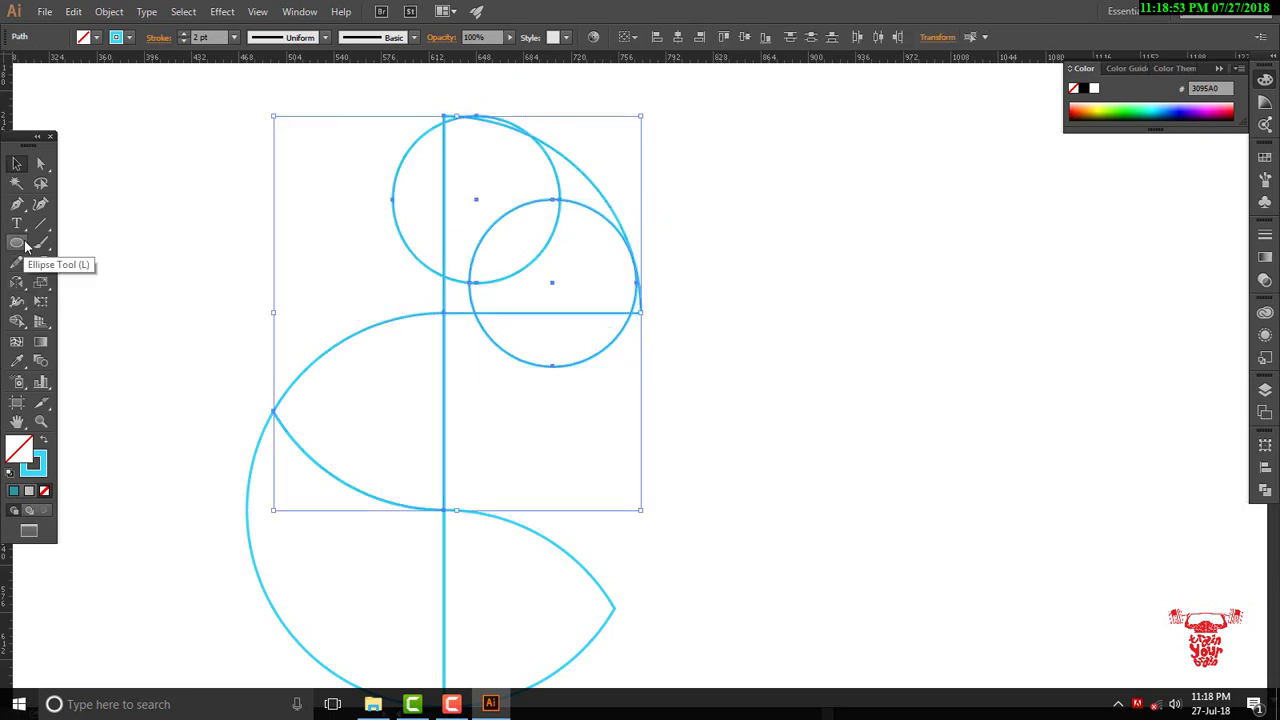
- Merge the upper and lower head regions into one shape with the Shape Builder
{"action": "left_click", "coordinate": [19, 322]}
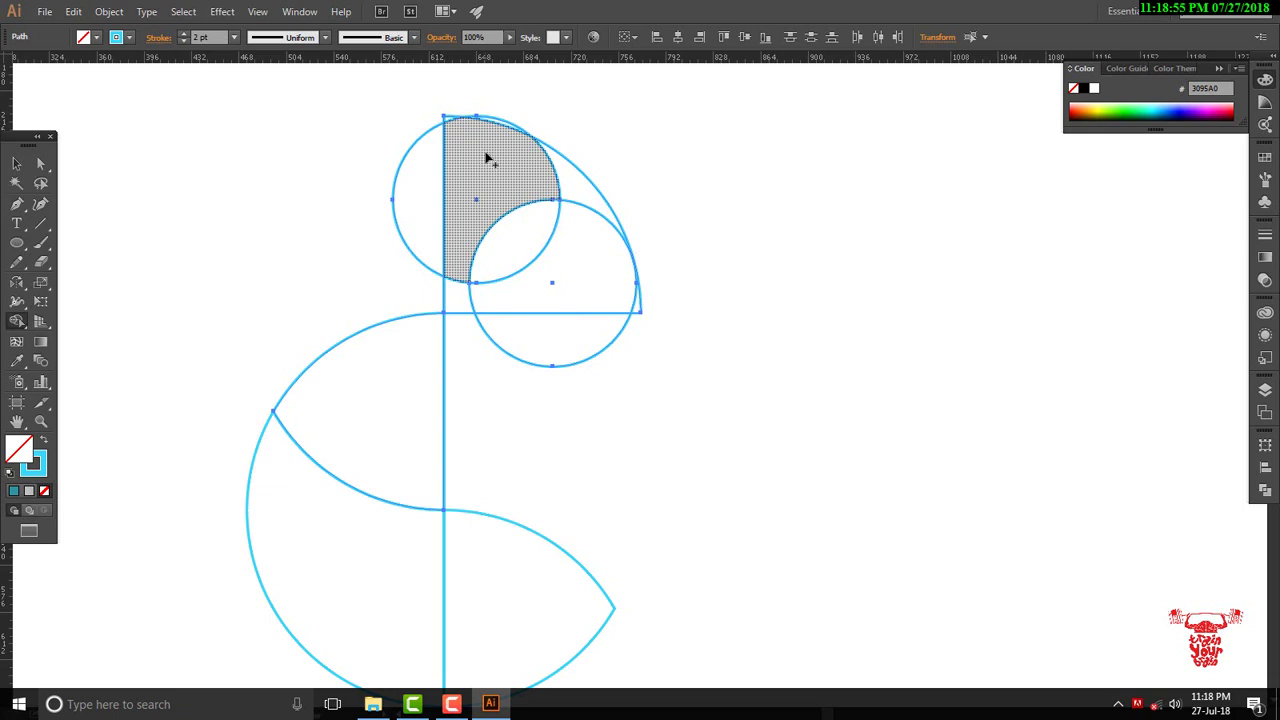
{"action": "mouse_move", "coordinate": [486, 153]}
{"action": "left_mouse_down"}
{"action": "mouse_move", "coordinate": [507, 262]}
{"action": "mouse_move", "coordinate": [581, 292]}
{"action": "mouse_move", "coordinate": [462, 302]}
{"action": "left_mouse_up"}
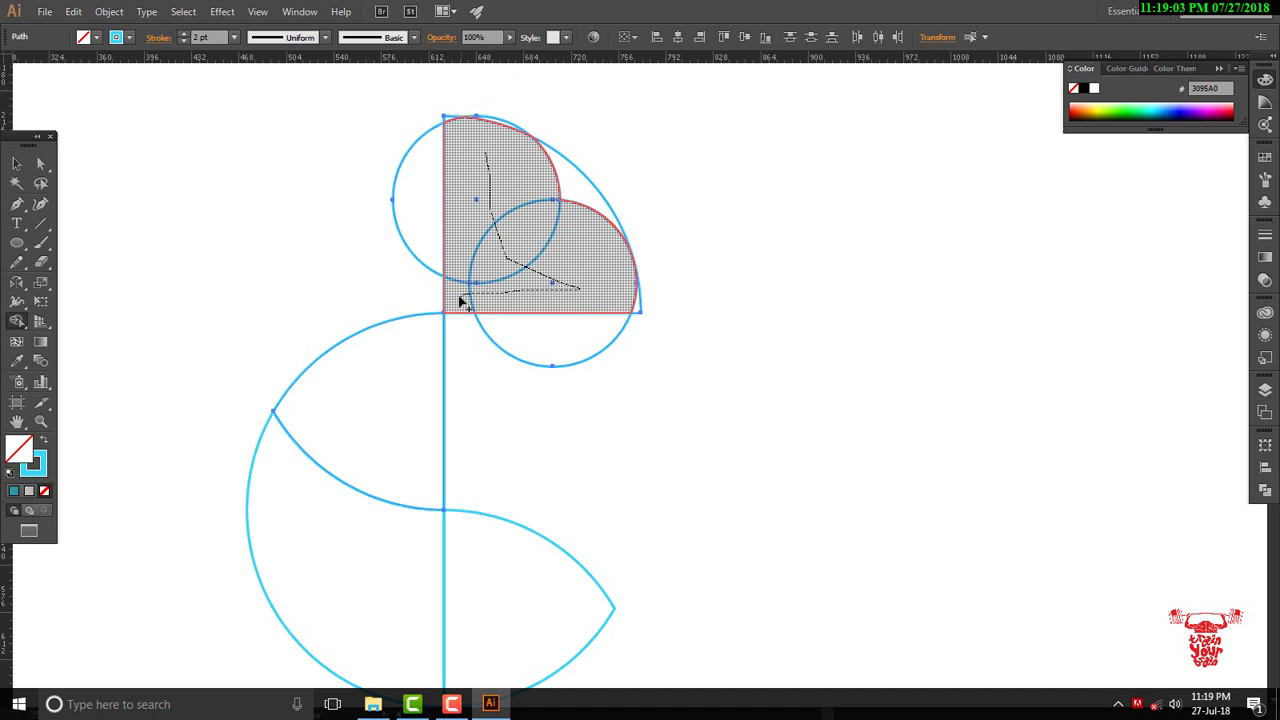
{"action": "left_click_drag", "start_coordinate": [461, 302], "coordinate": [461, 302]}
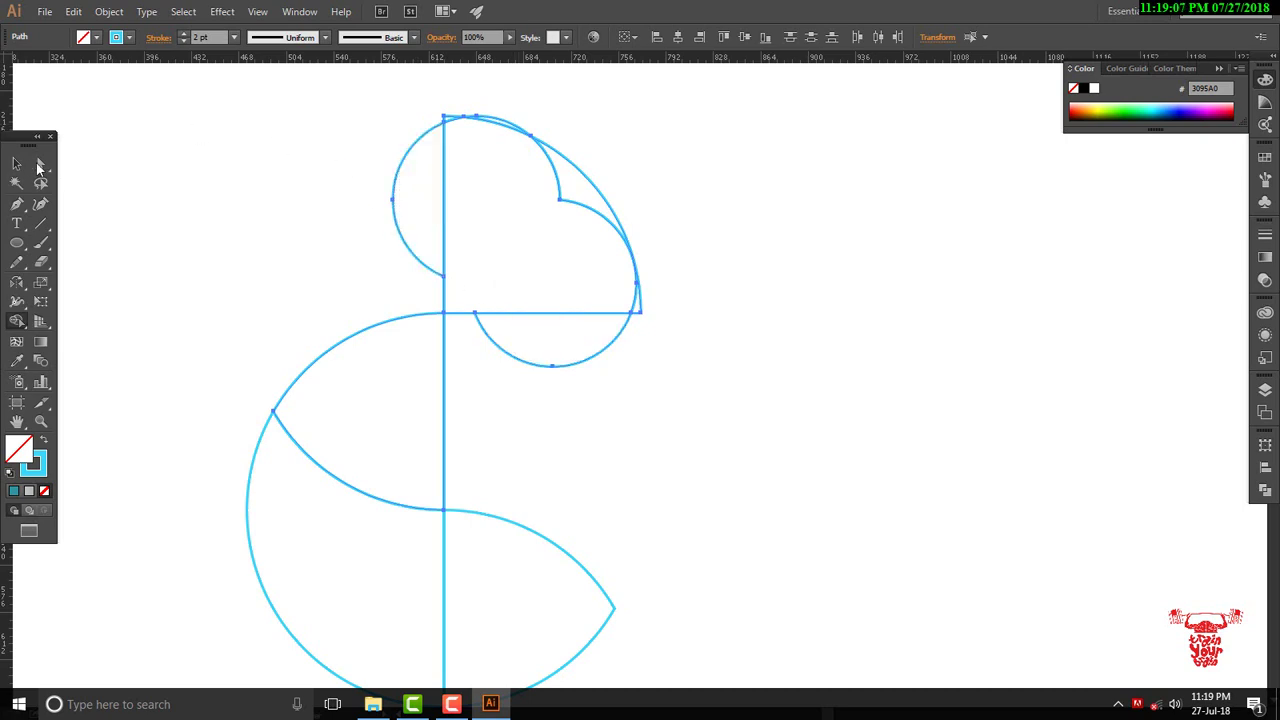
{"action": "left_click", "coordinate": [17, 163]}
{"action": "left_click", "coordinate": [405, 202]}
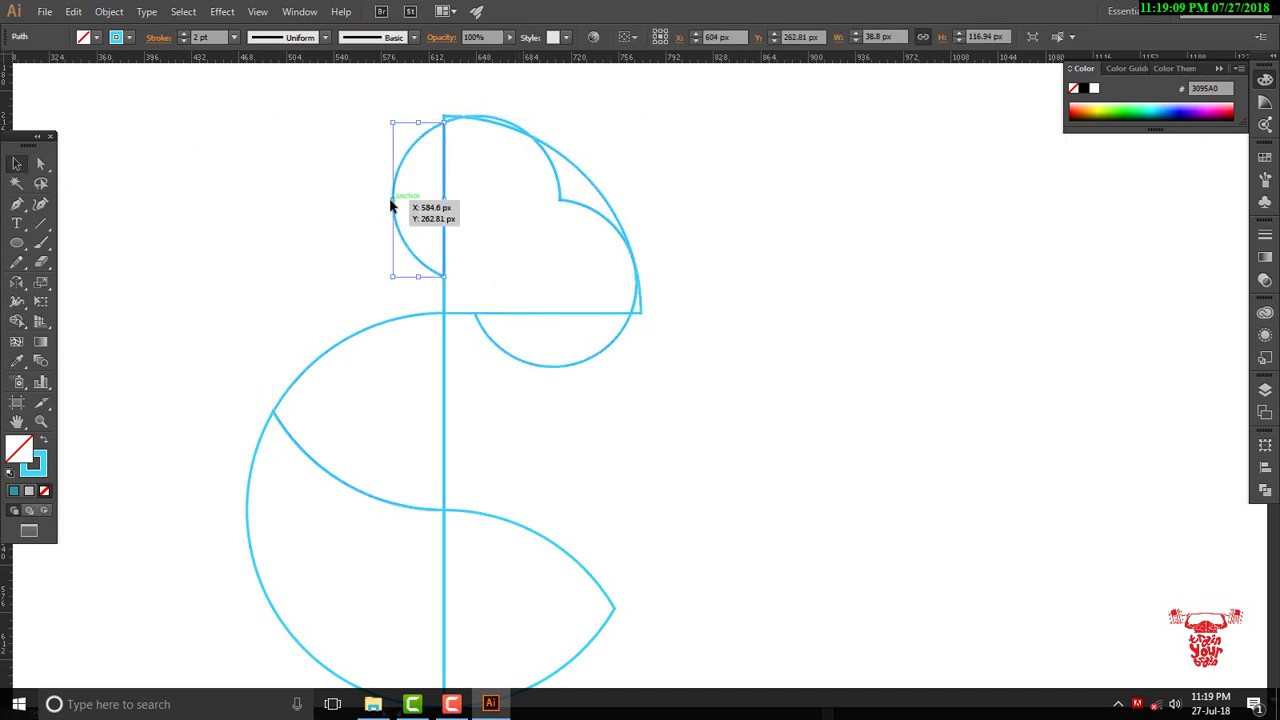
- Delete the leftover left half-circle, lower semicircle and duplicate top arcs
{"action": "key", "text": "Delete"}
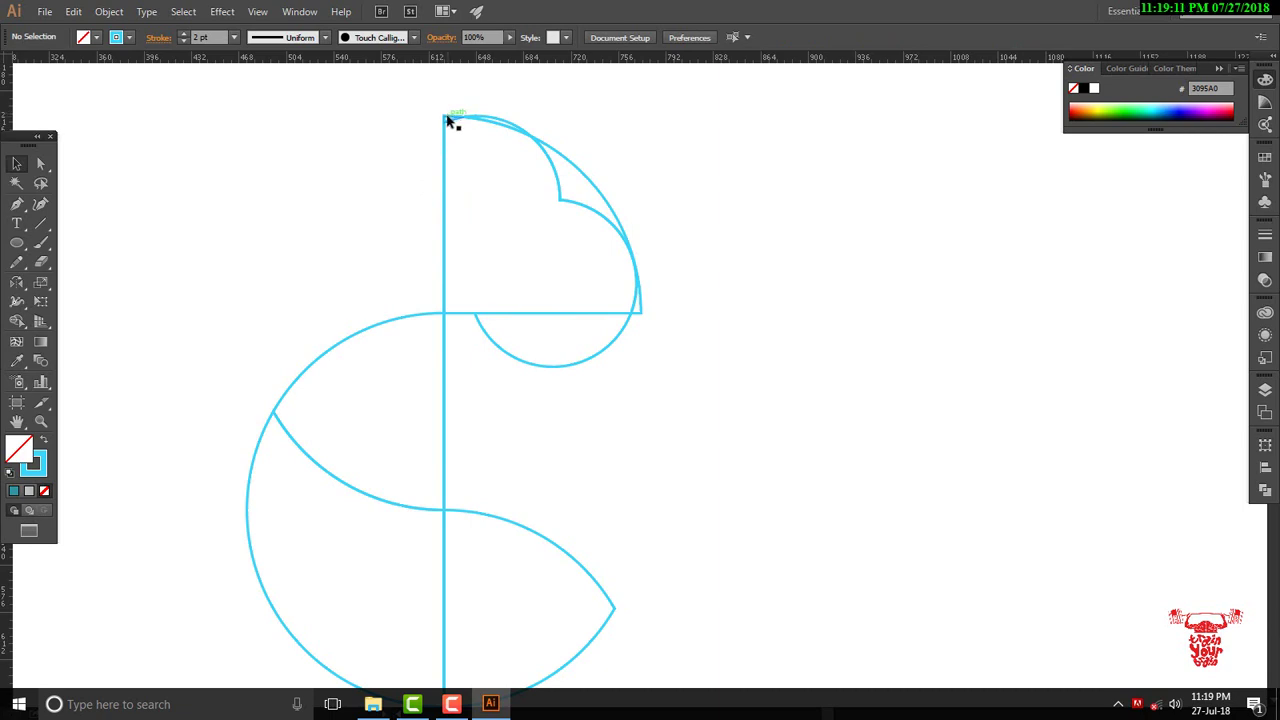
{"action": "left_click", "coordinate": [615, 357]}
{"action": "key", "text": "Delete"}
{"action": "left_click", "coordinate": [609, 200]}
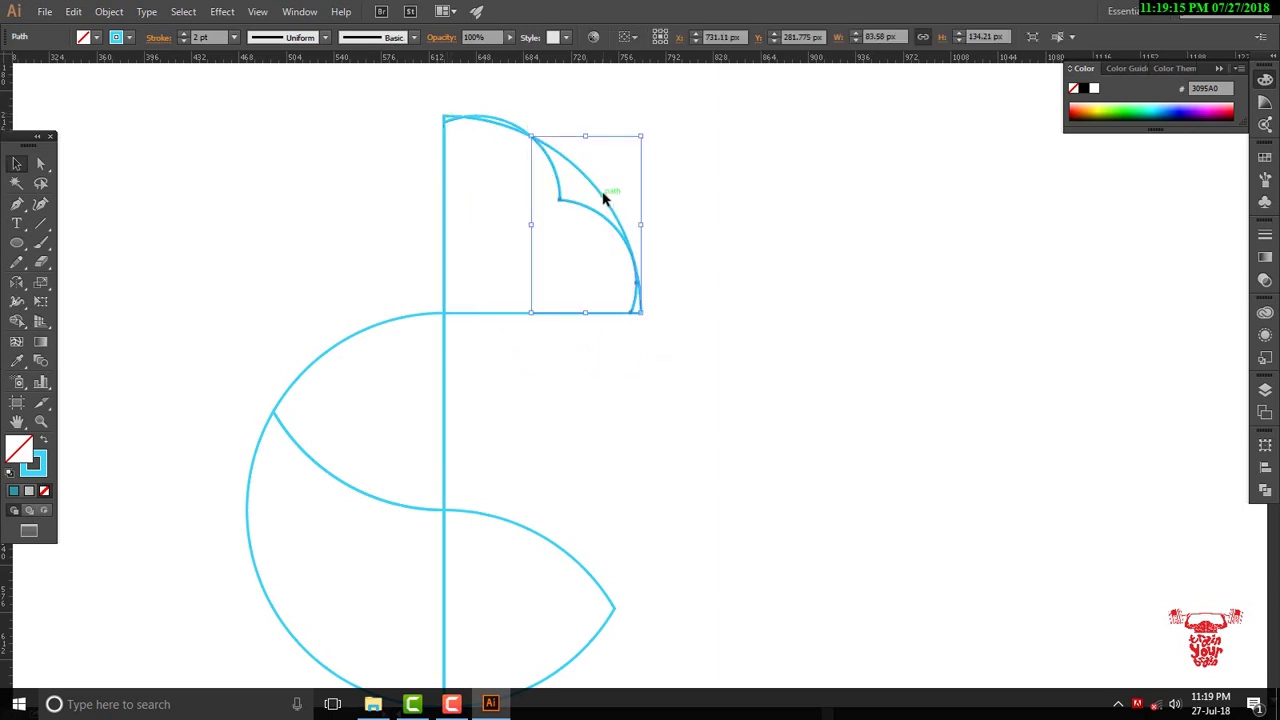
{"action": "key", "text": "Delete"}
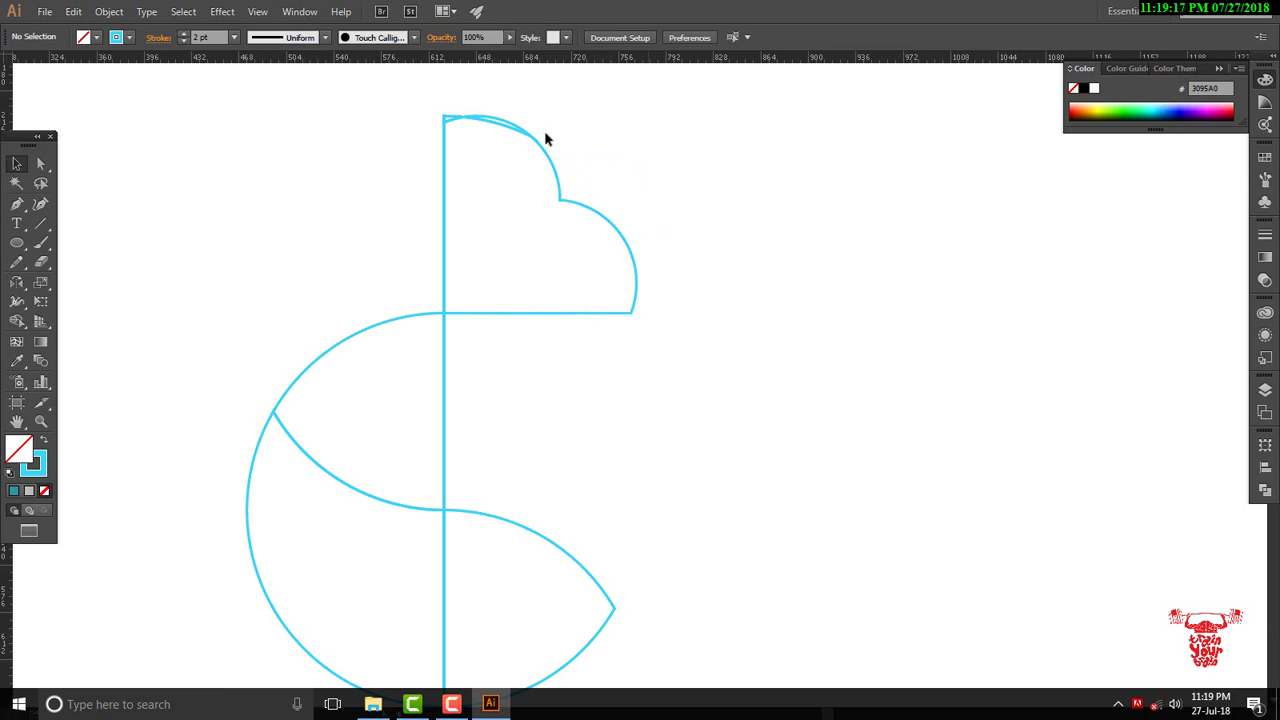
{"action": "left_click", "coordinate": [500, 122]}
{"action": "key", "text": "Delete"}
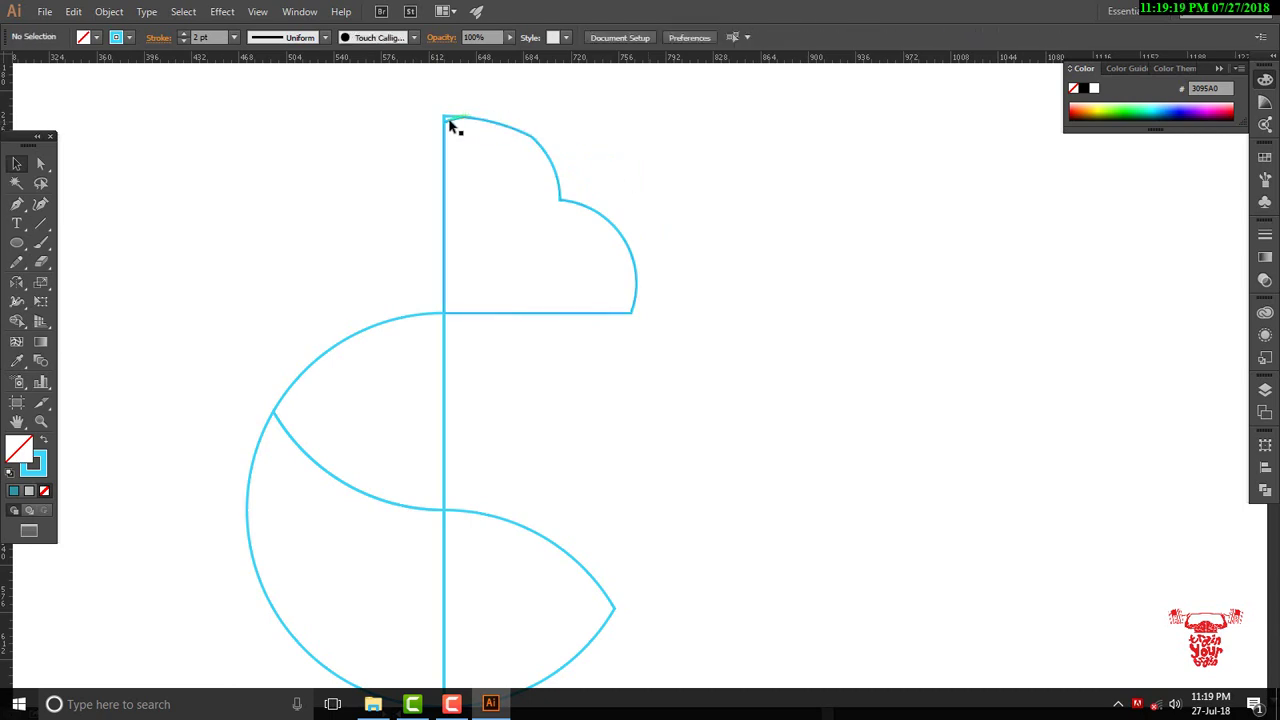
- Check the scalloped shape for leftover fragments near its top corner
{"action": "left_click", "coordinate": [452, 124]}
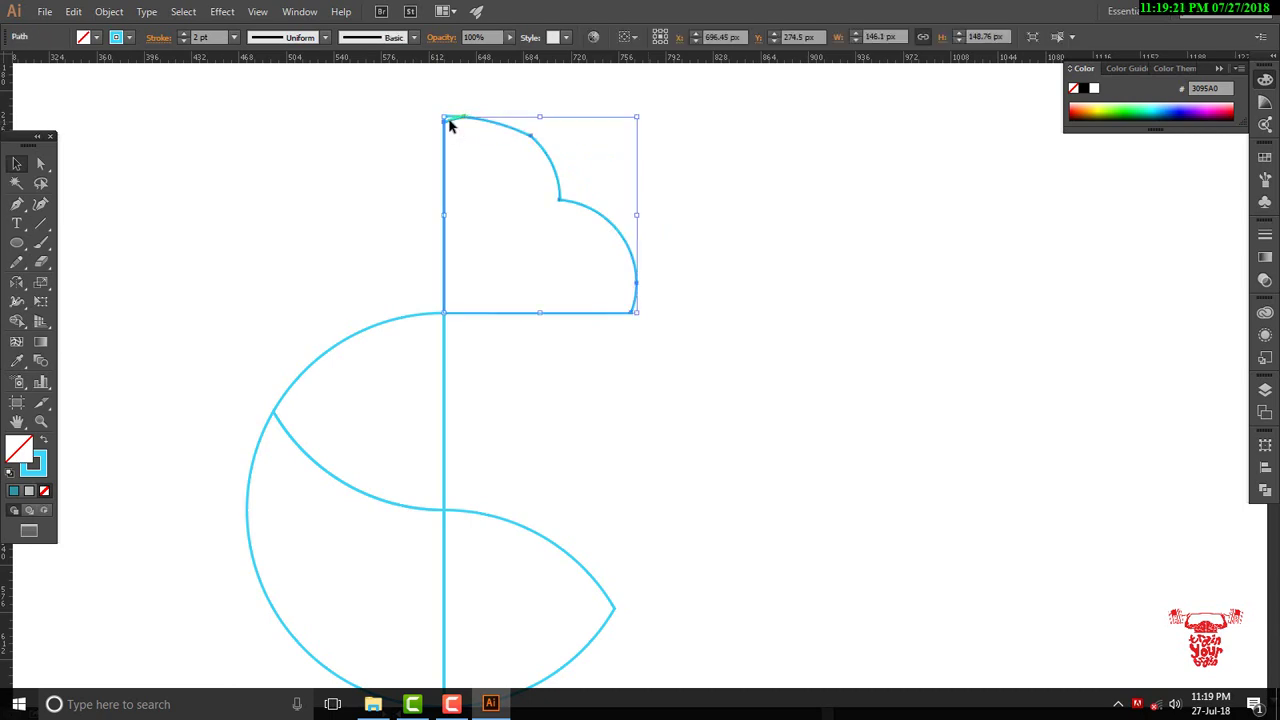
{"action": "left_click_drag", "start_coordinate": [508, 125], "coordinate": [670, 130]}
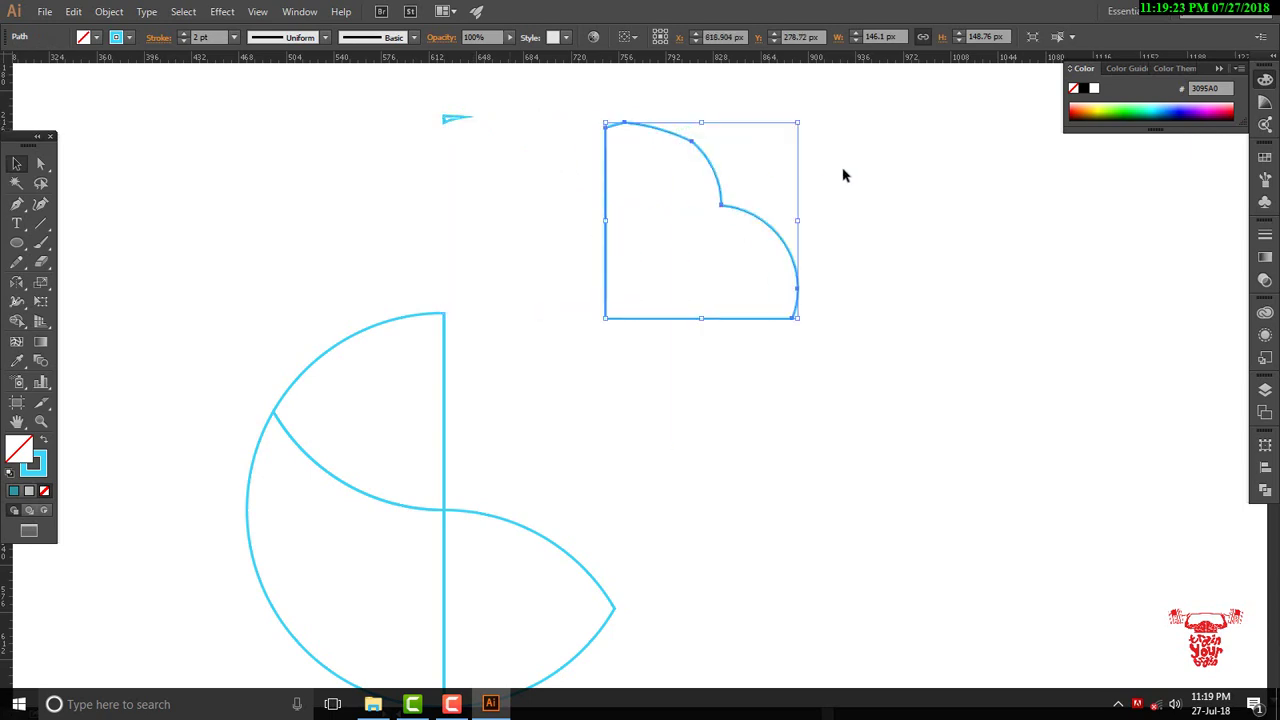
{"action": "key", "text": "ctrl+z"}
{"action": "left_click", "coordinate": [466, 103]}
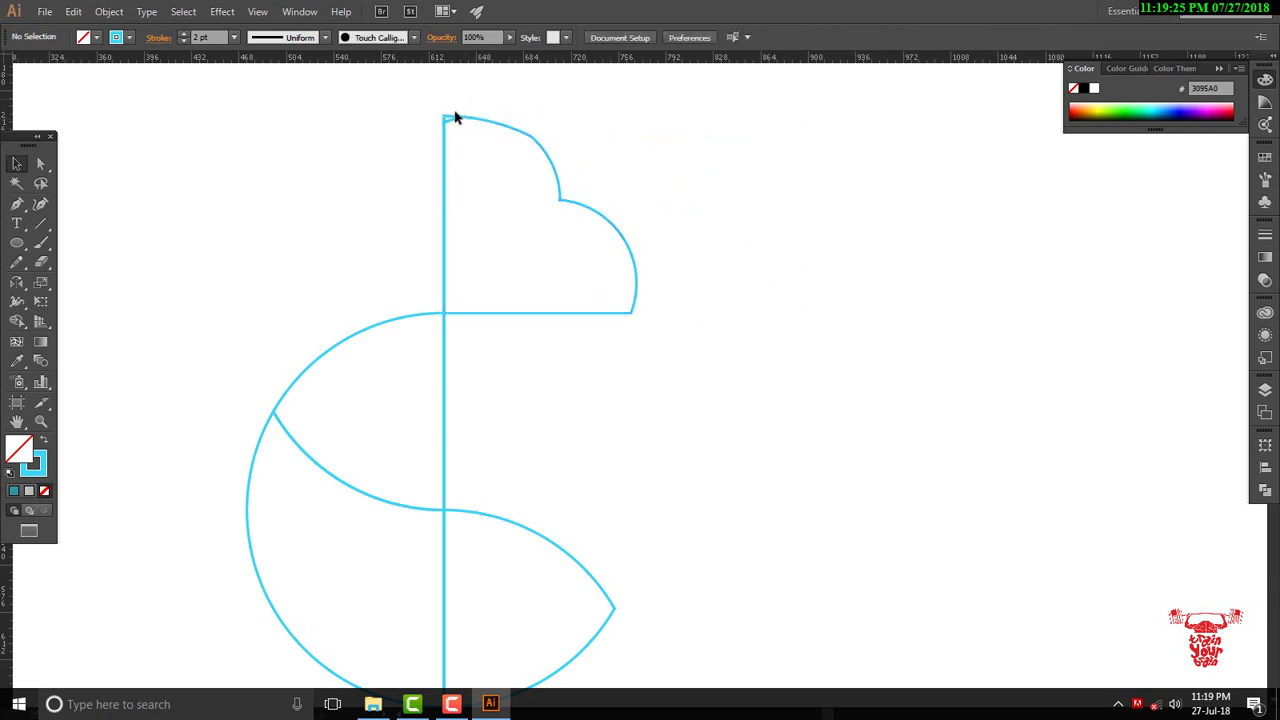
{"action": "left_click", "coordinate": [450, 119]}
{"action": "left_click", "coordinate": [662, 135]}
{"action": "left_click", "coordinate": [517, 163]}
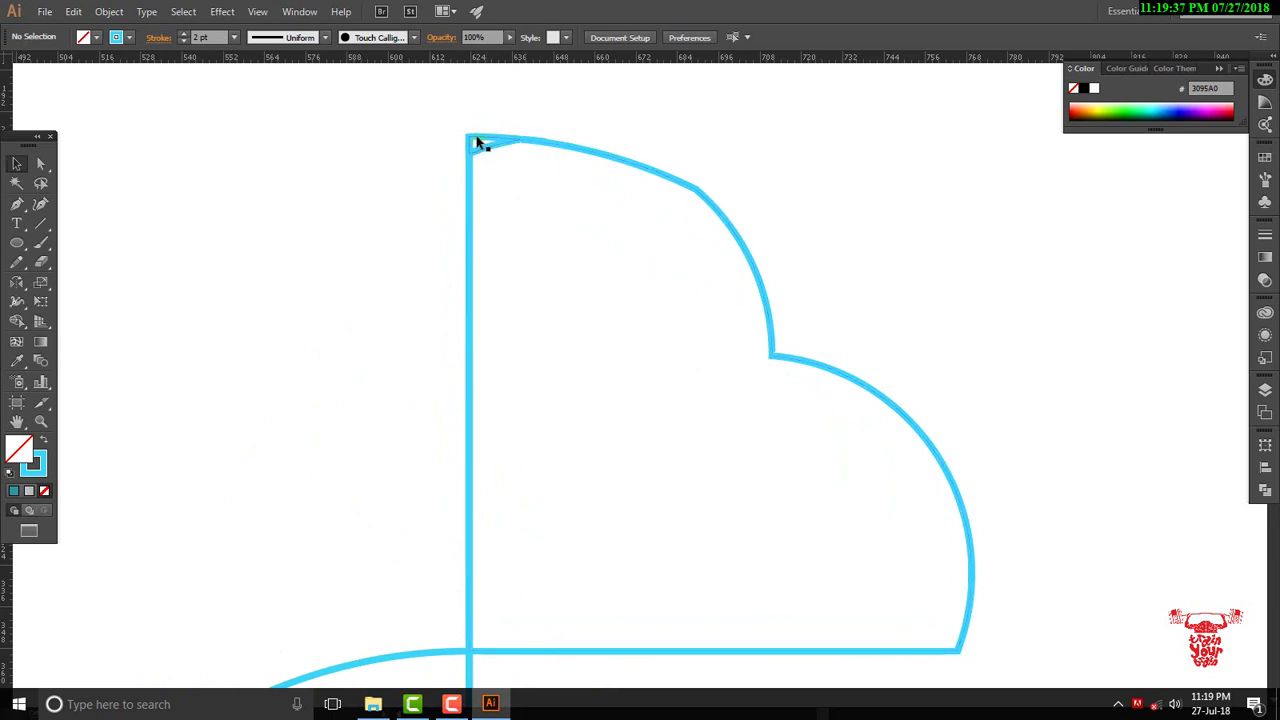
- Merge the top-left corner triangle into the scalloped shape using the Shape Builder
{"action": "left_click_drag", "start_coordinate": [311, 113], "coordinate": [940, 490]}
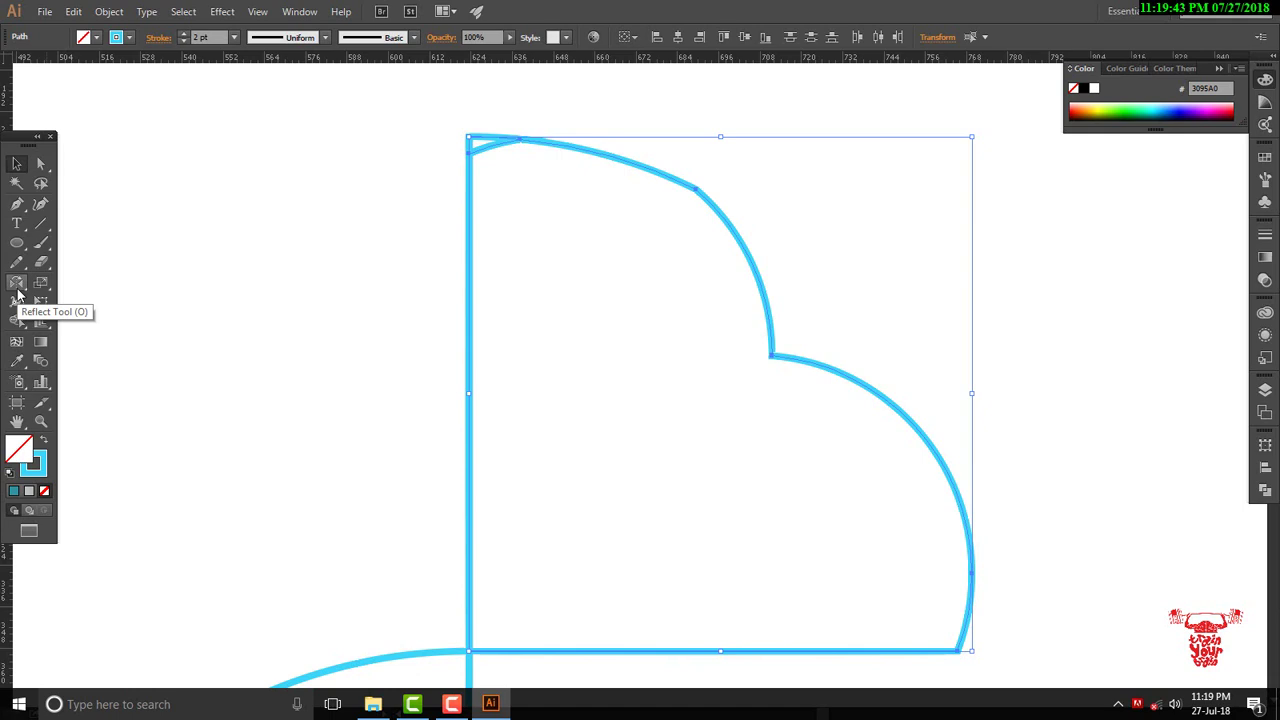
{"action": "left_click_drag", "start_coordinate": [410, 118], "coordinate": [1012, 450]}
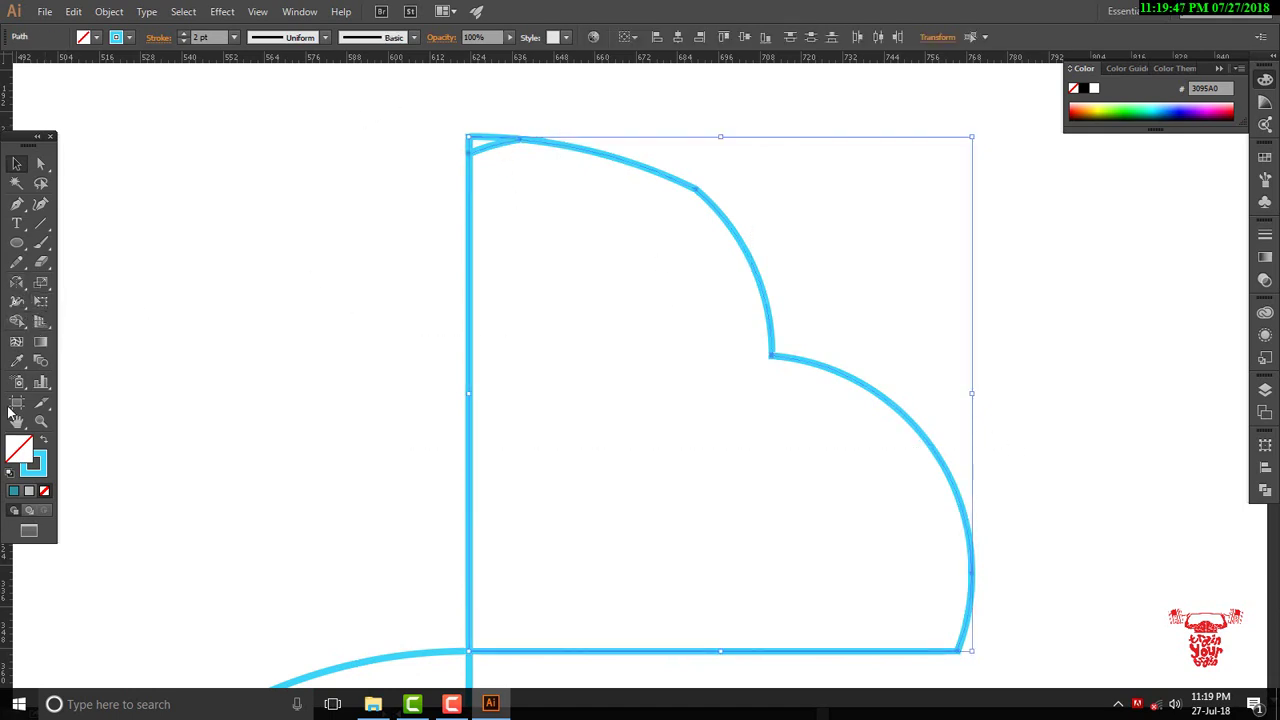
{"action": "left_click", "coordinate": [17, 321]}
{"action": "left_click_drag", "start_coordinate": [571, 243], "coordinate": [486, 148]}
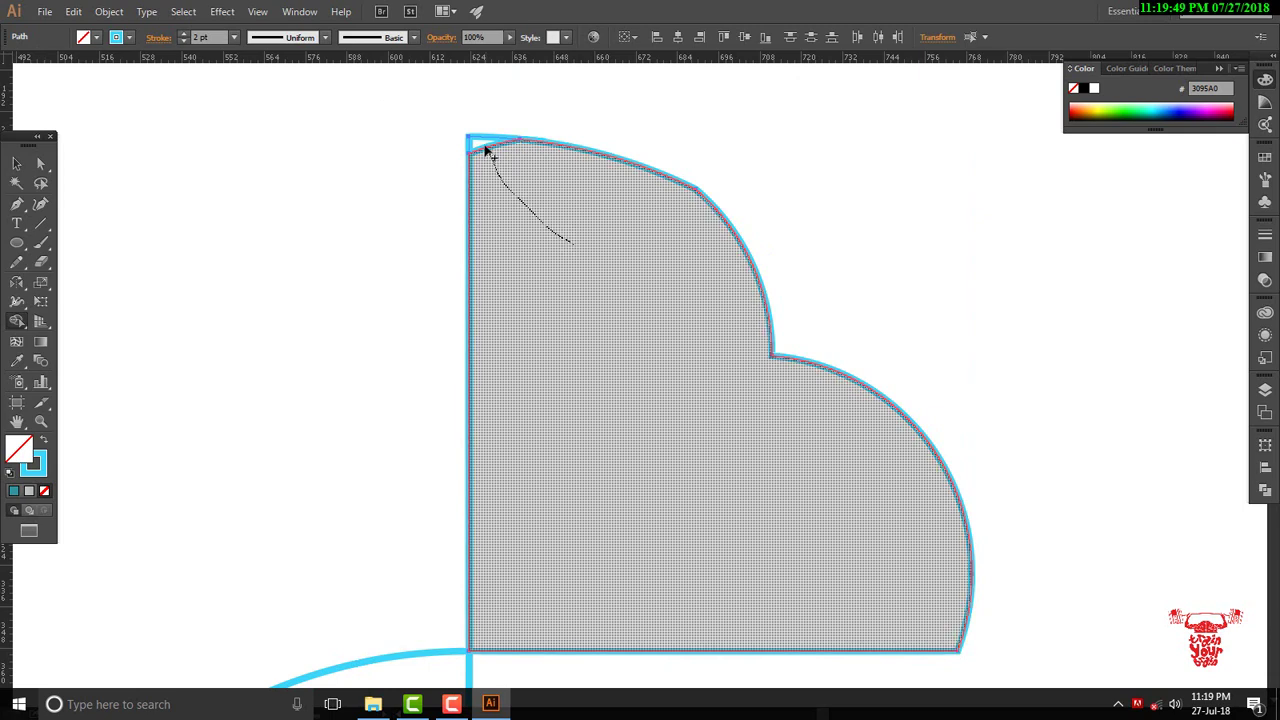
{"action": "left_click", "coordinate": [17, 163]}
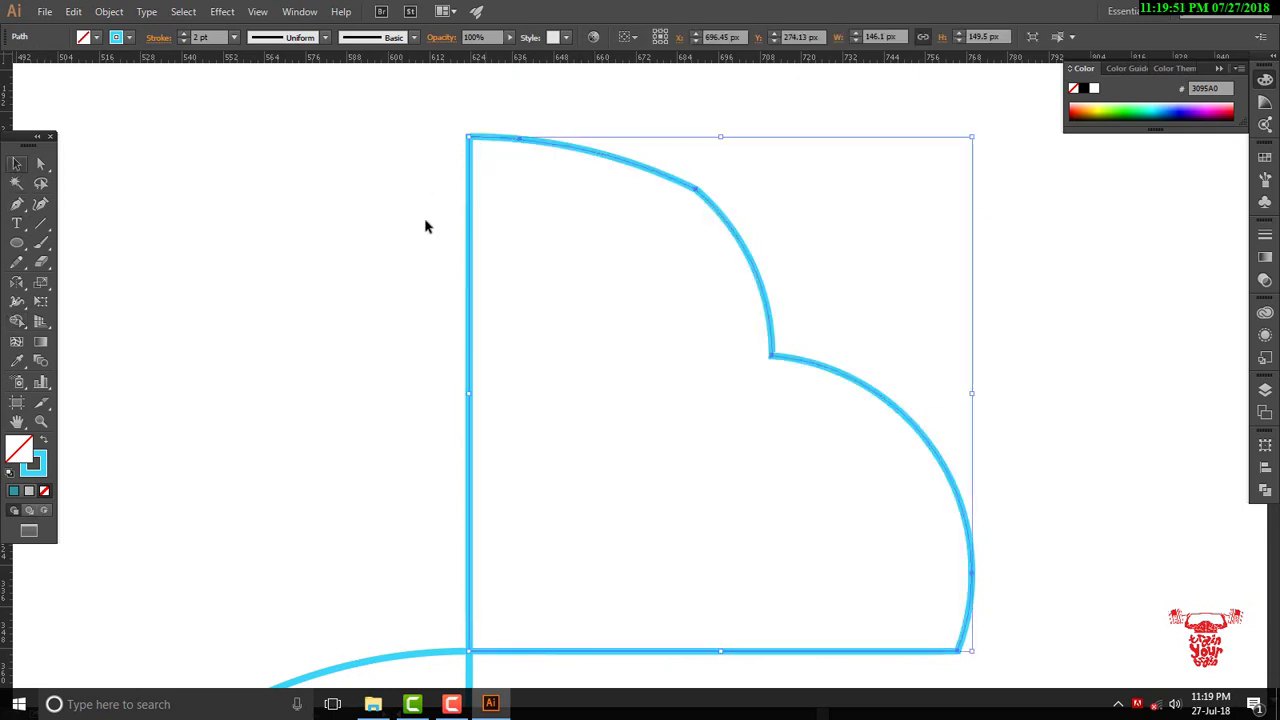
- Zoom out to the whole fish figure and reselect the scalloped top shape
{"action": "key", "text": "ctrl+minus"}
{"action": "key", "text": "ctrl+minus"}
{"action": "key", "text": "ctrl+minus"}
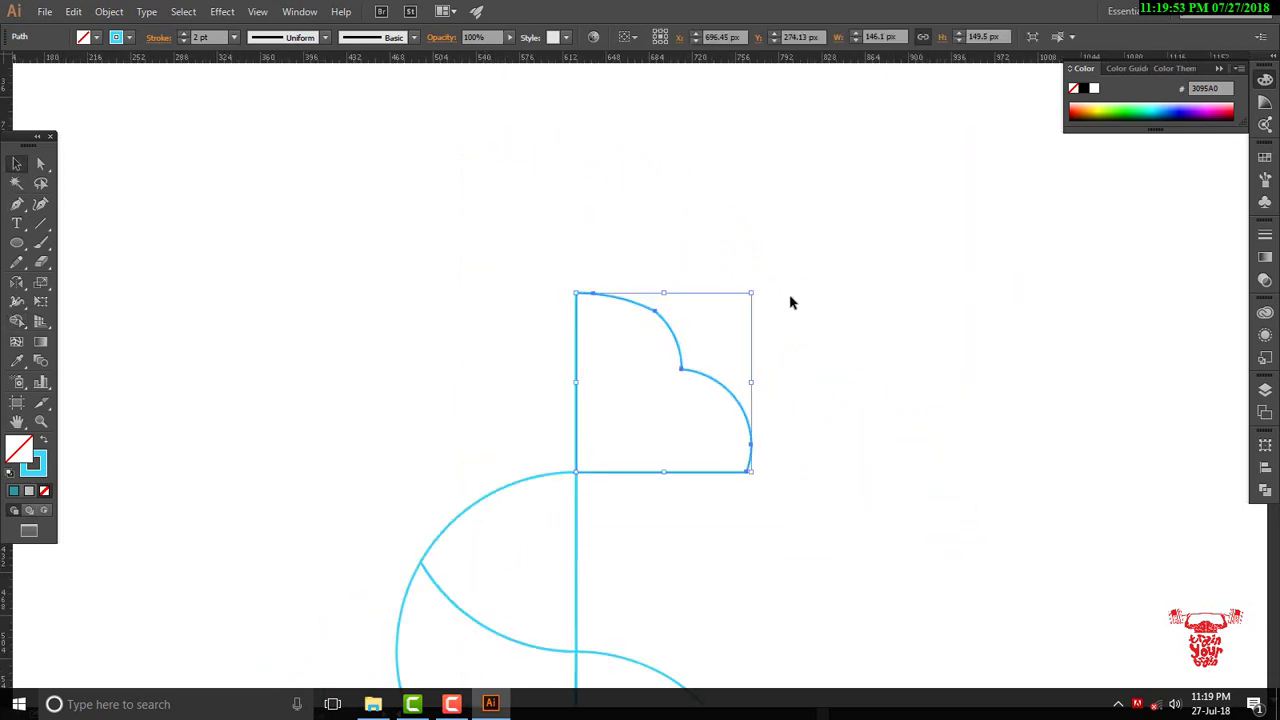
{"action": "left_click", "coordinate": [837, 400]}
{"action": "left_click_drag", "start_coordinate": [806, 480], "coordinate": [794, 433]}
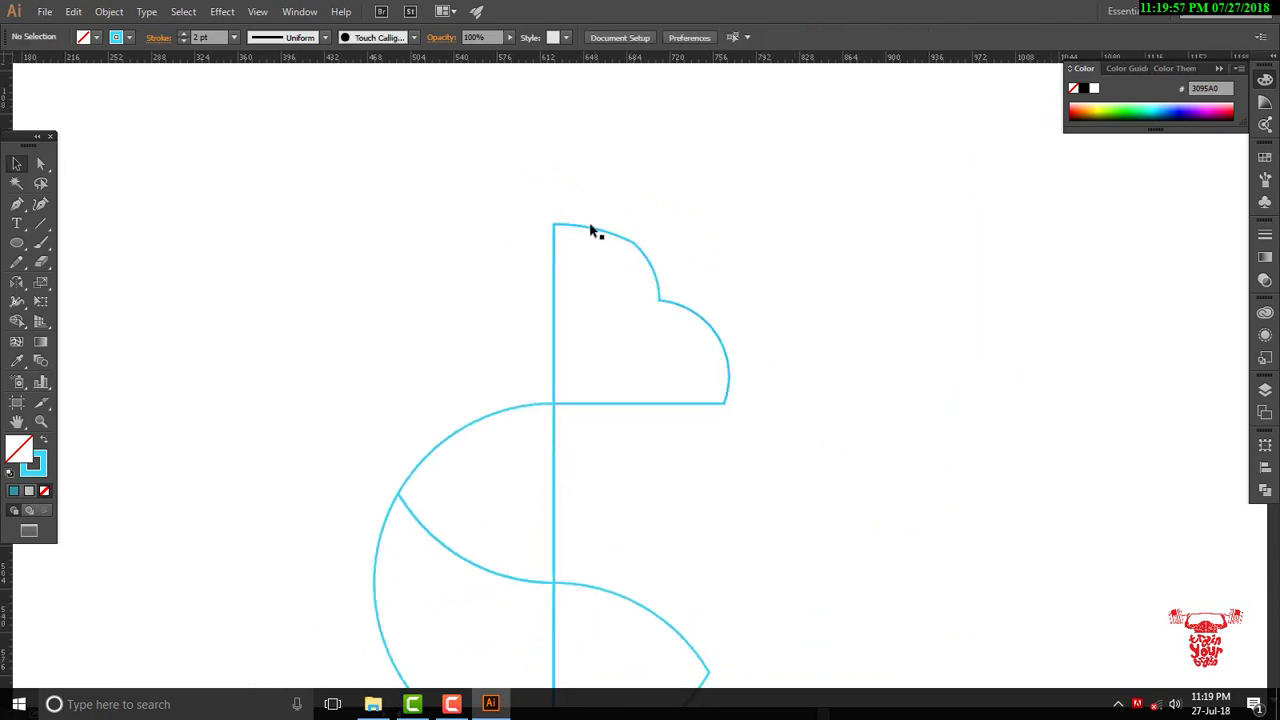
{"action": "left_click", "coordinate": [654, 274]}
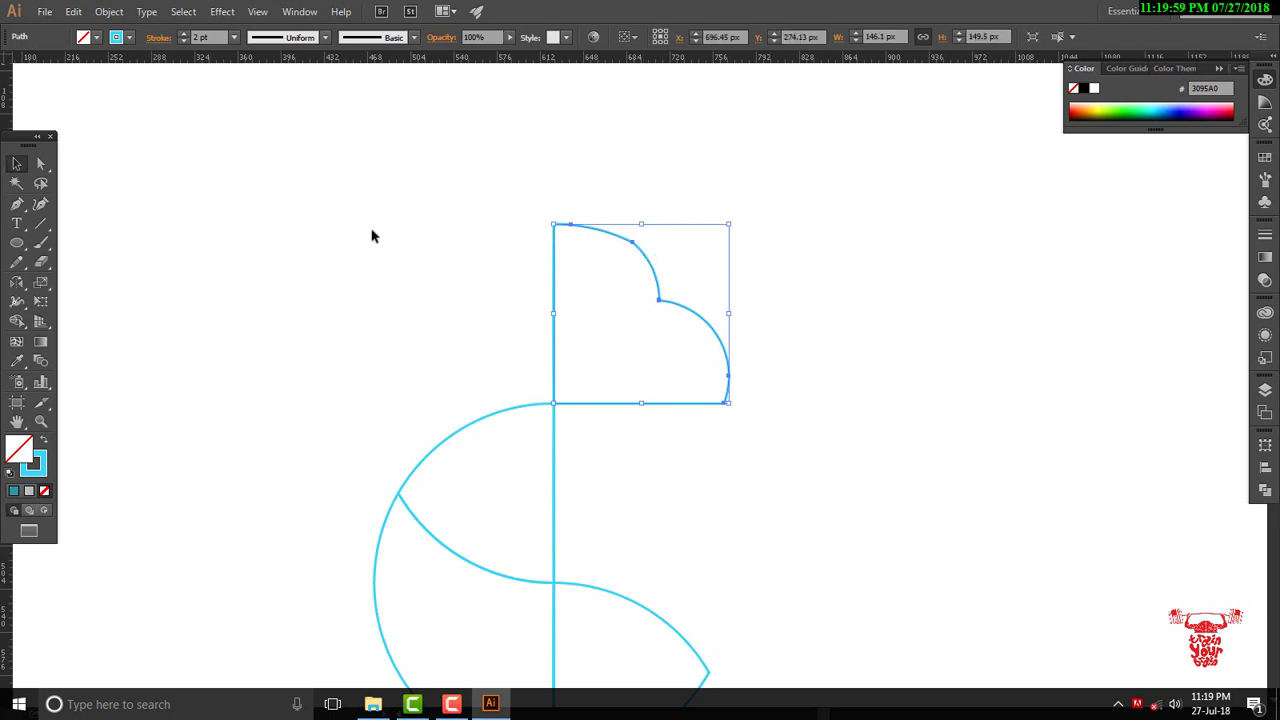
{"action": "left_click", "coordinate": [41, 163]}
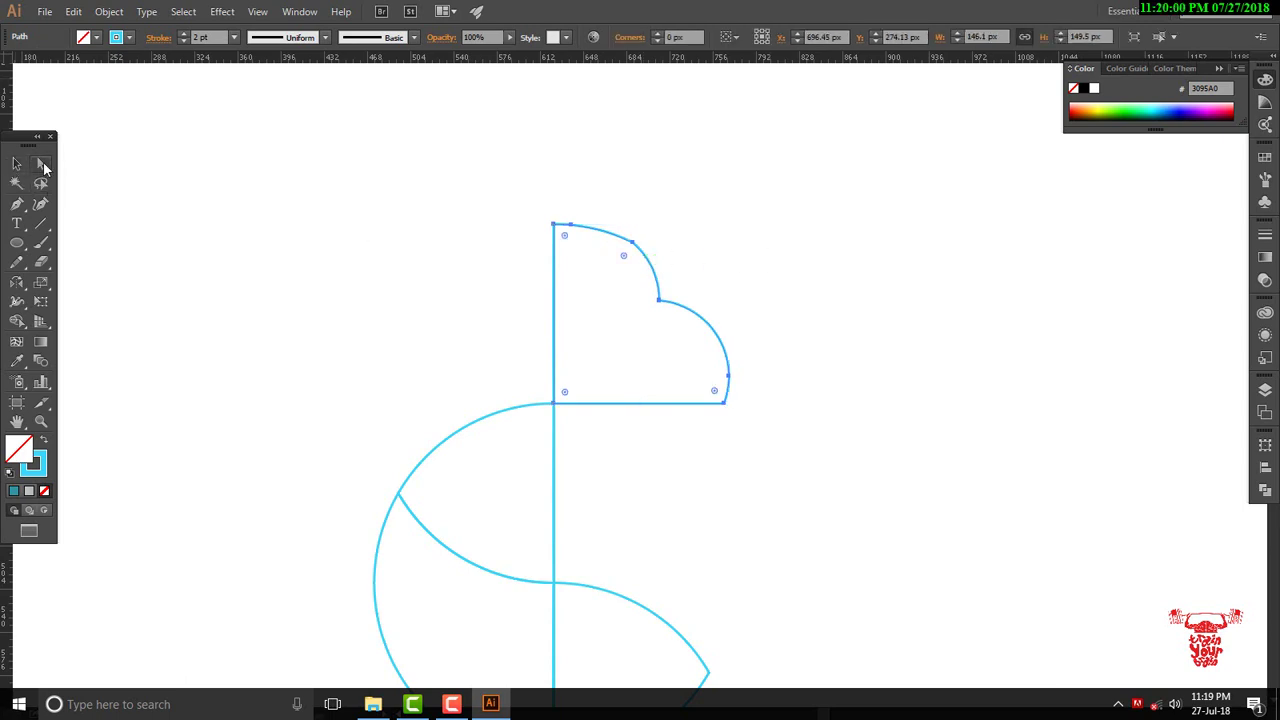
- Remove the extra anchor on the top curve and reshape it into one smooth arc
{"action": "left_click", "coordinate": [632, 243]}
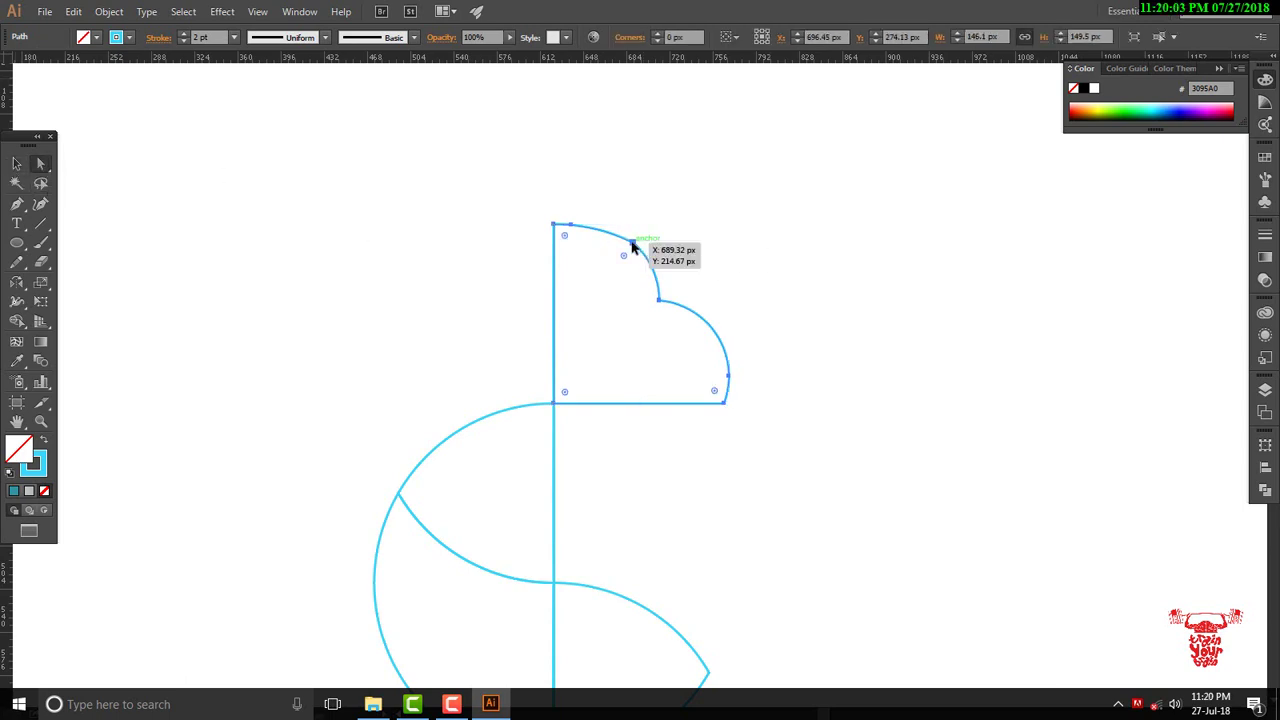
{"action": "key", "text": "p"}
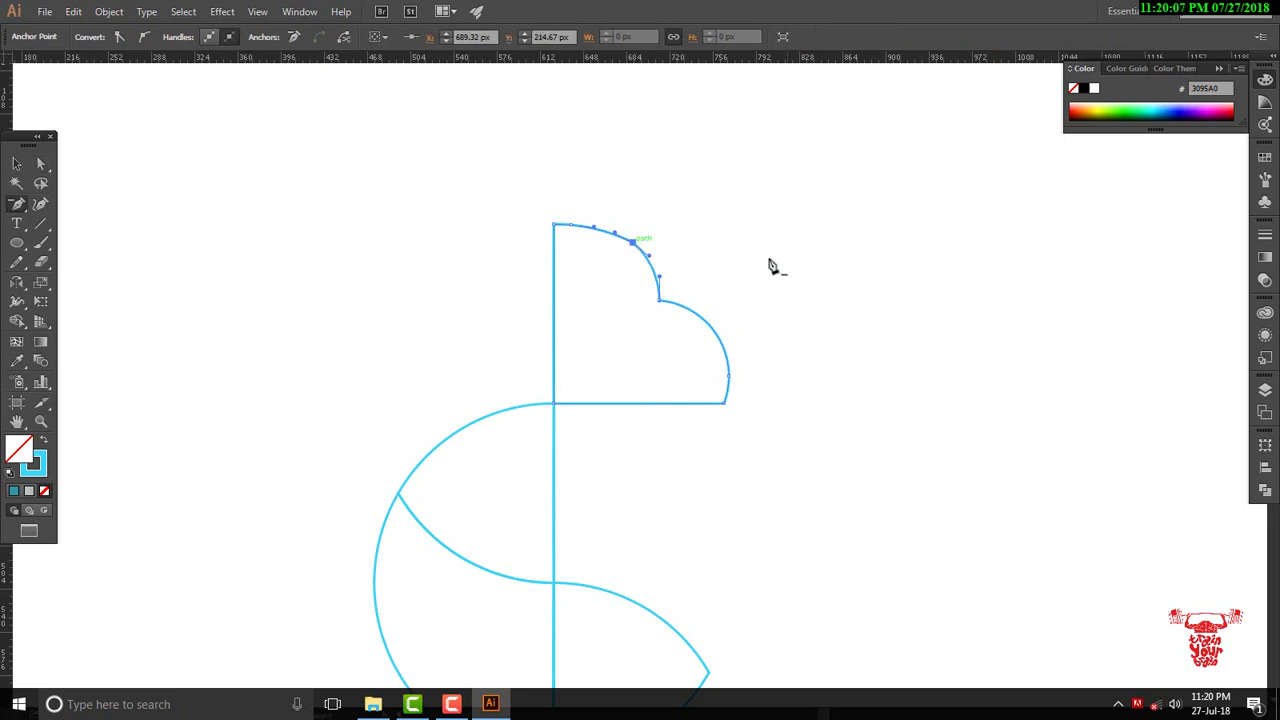
{"action": "left_click", "coordinate": [633, 245]}
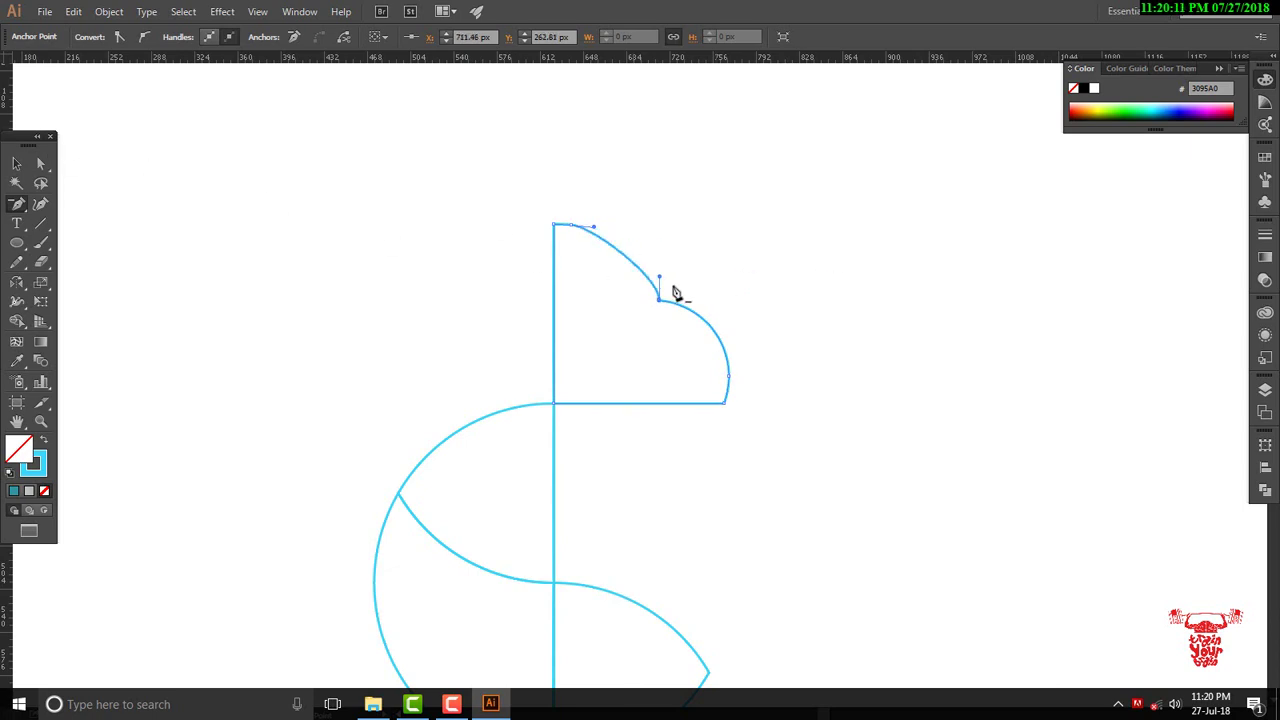
{"action": "left_click", "coordinate": [40, 163]}
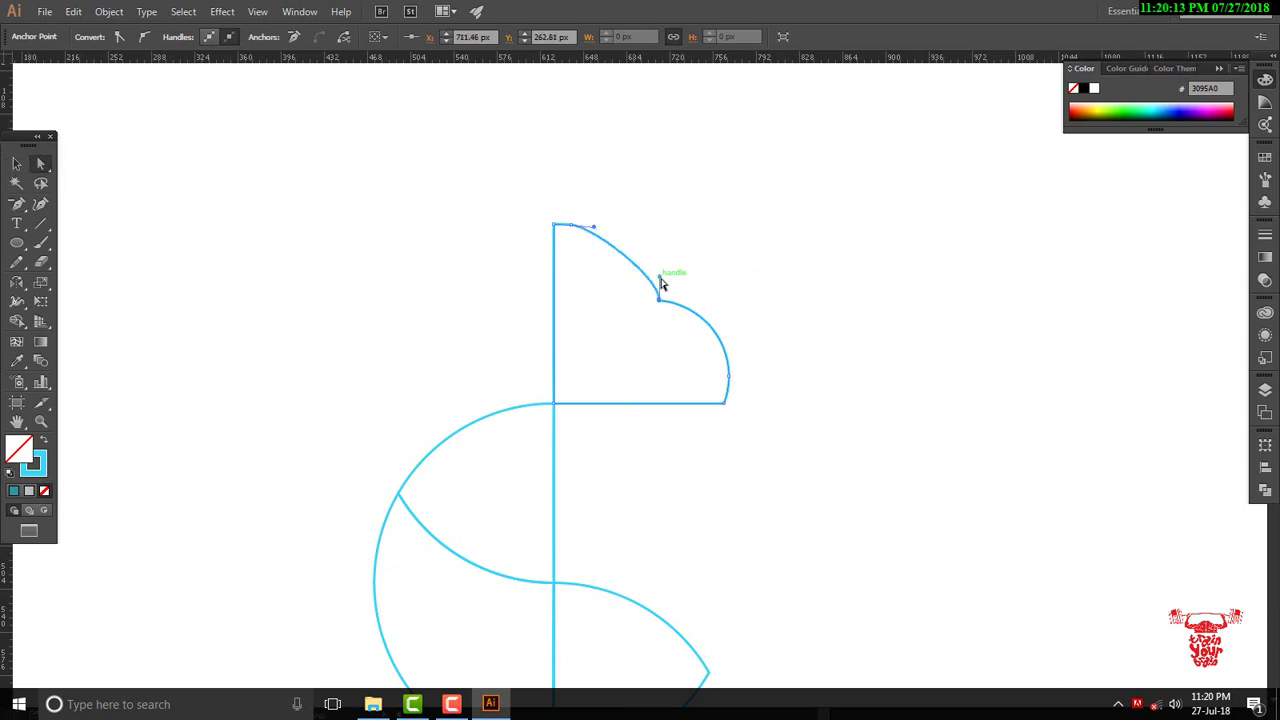
{"action": "left_click_drag", "start_coordinate": [660, 275], "coordinate": [667, 250]}
{"action": "left_click_drag", "start_coordinate": [668, 239], "coordinate": [651, 226]}
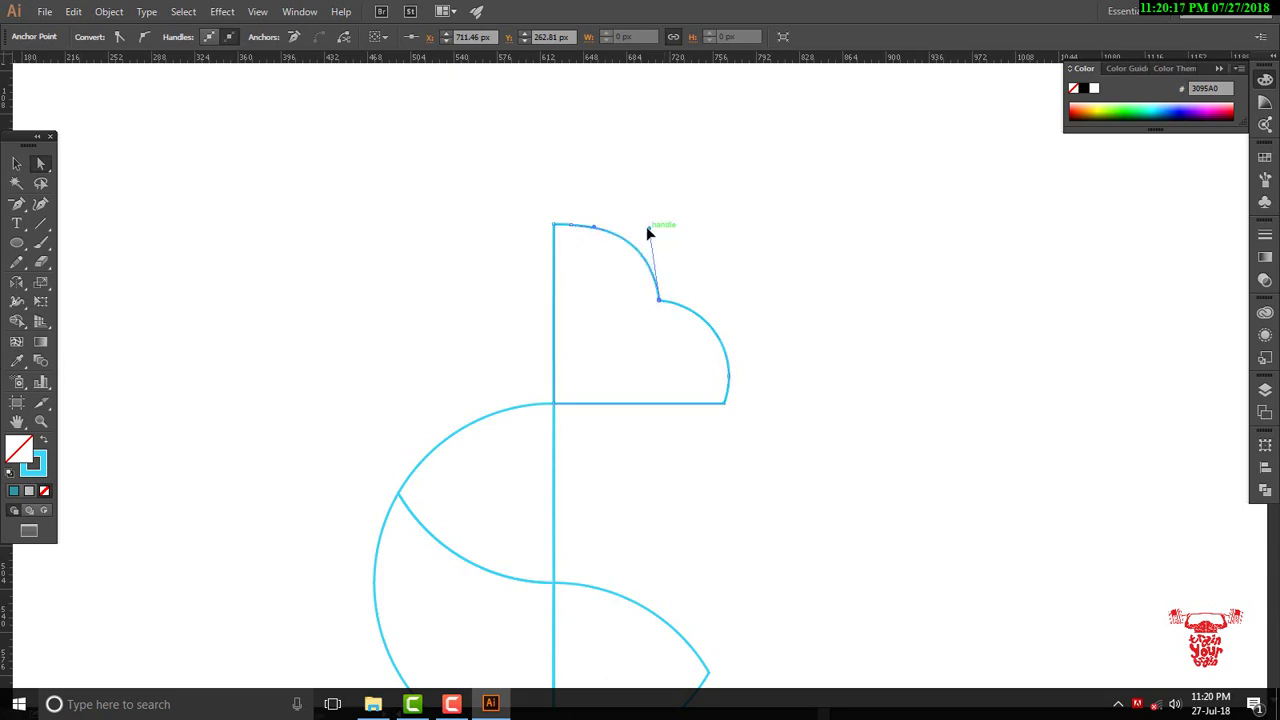
- Reframe the view on the fish figure and select the lower-right lens shape
{"action": "key", "text": "v"}
{"action": "left_click", "coordinate": [920, 322]}
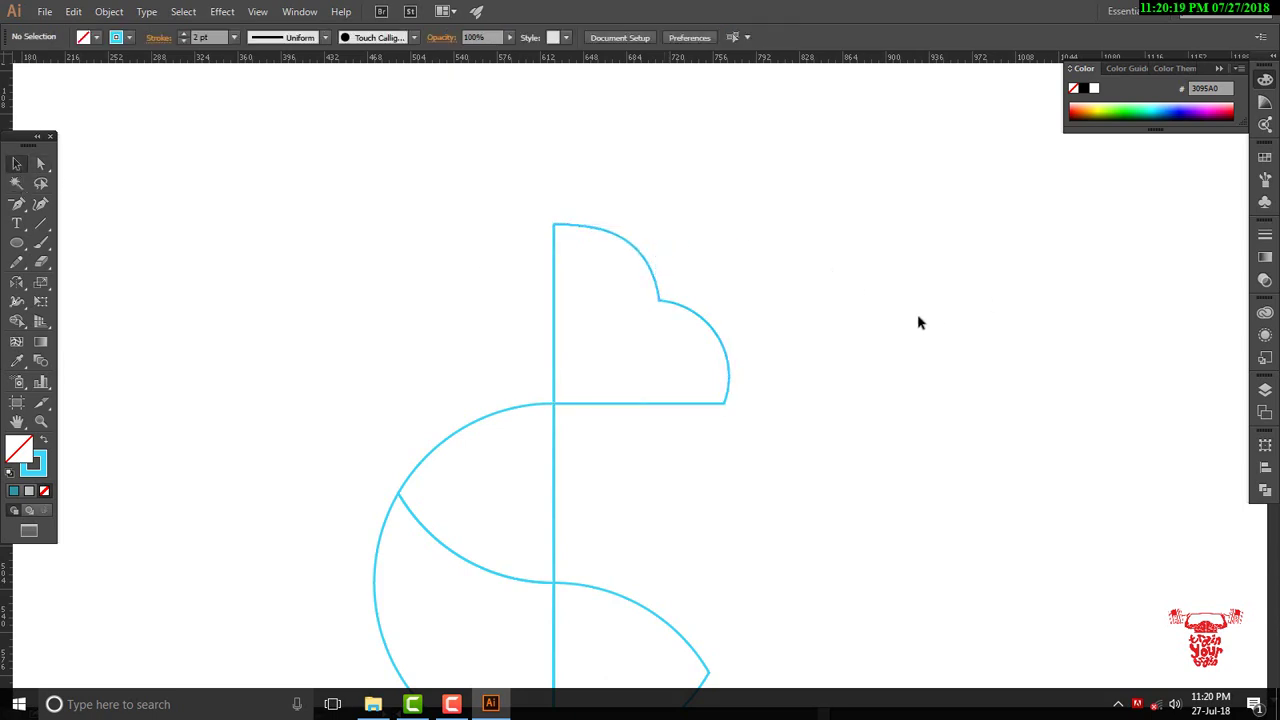
{"action": "key", "text": "ctrl+minus"}
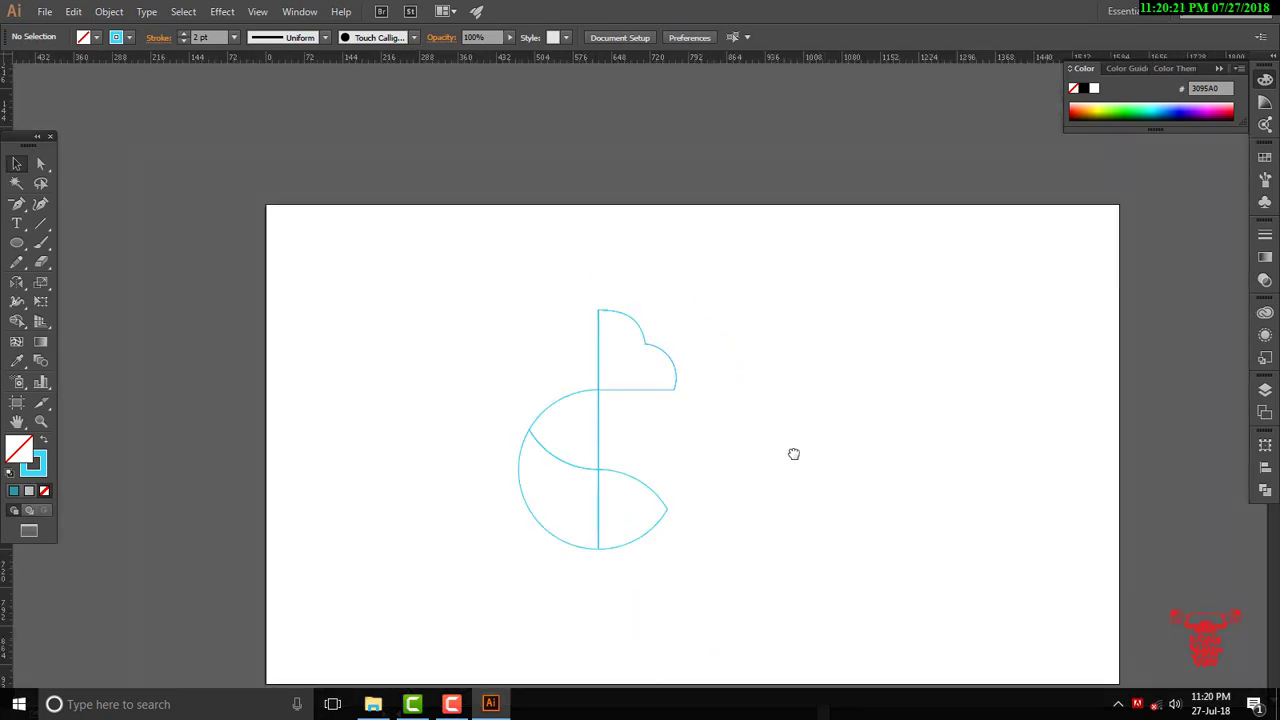
{"action": "left_click_drag", "start_coordinate": [673, 360], "coordinate": [685, 476]}
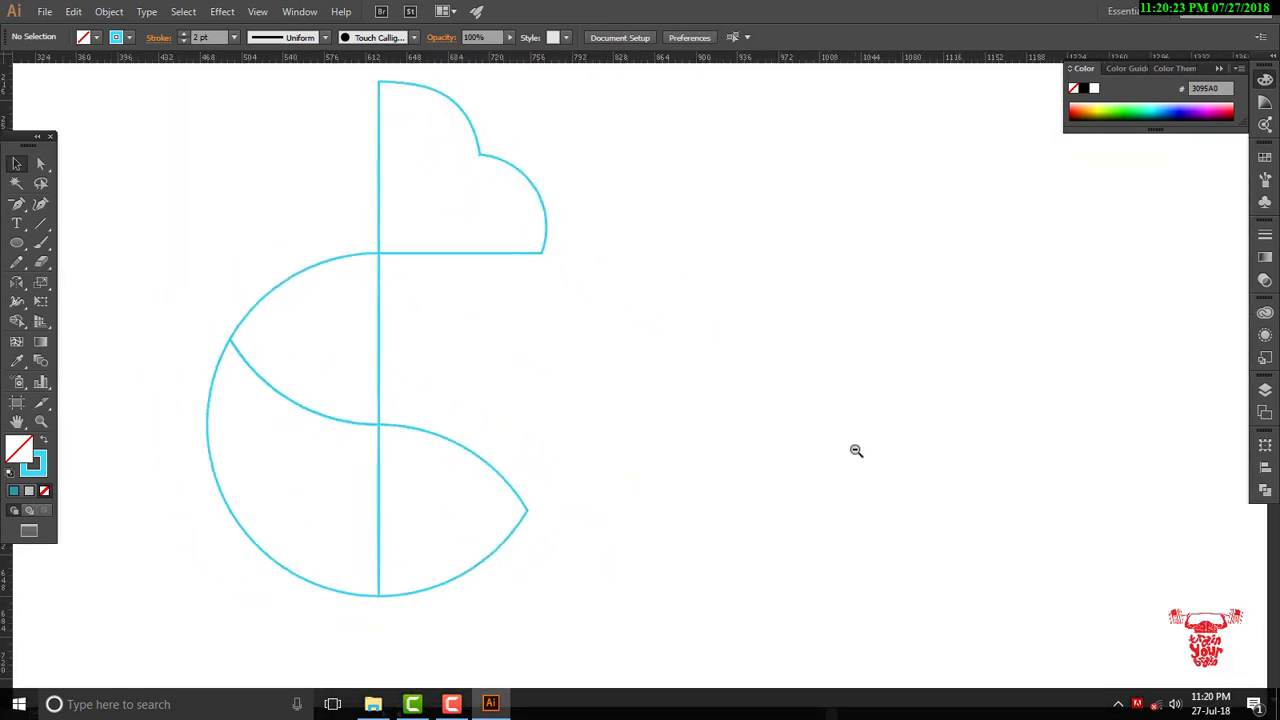
{"action": "scroll", "coordinate": [690, 500], "scroll_direction": "left", "scroll_amount": 3}
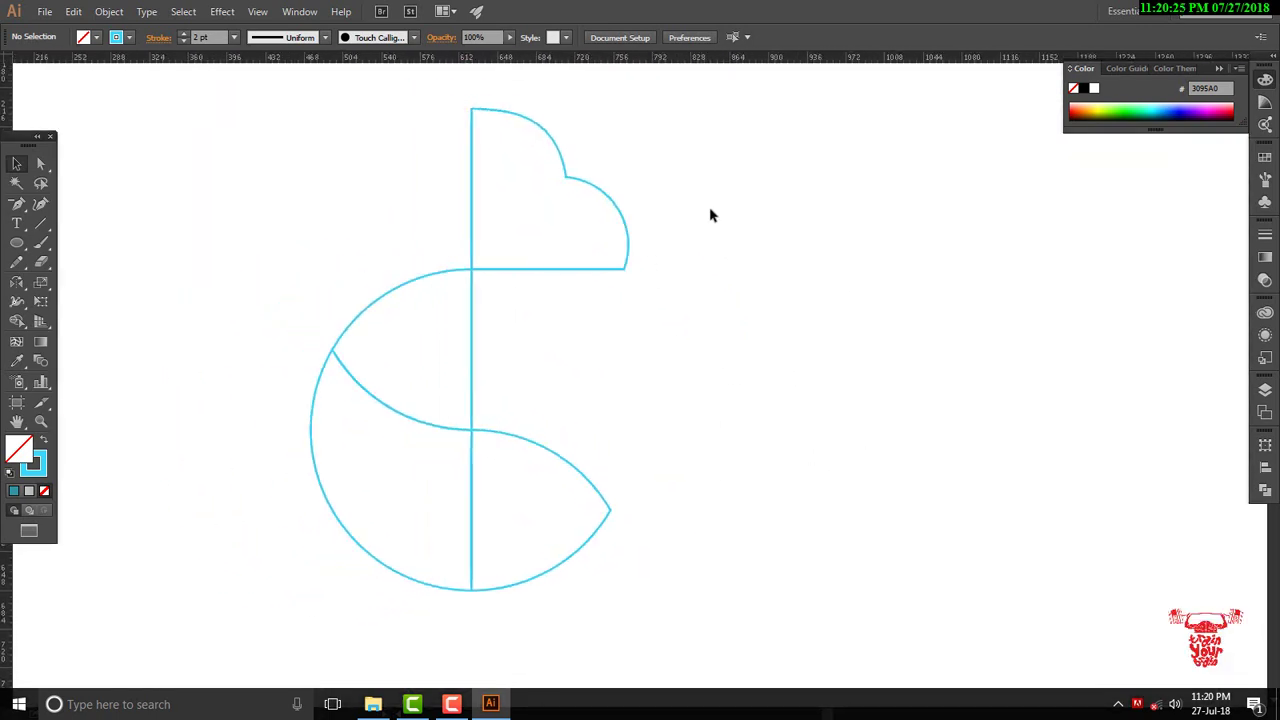
{"action": "left_click", "coordinate": [599, 191]}
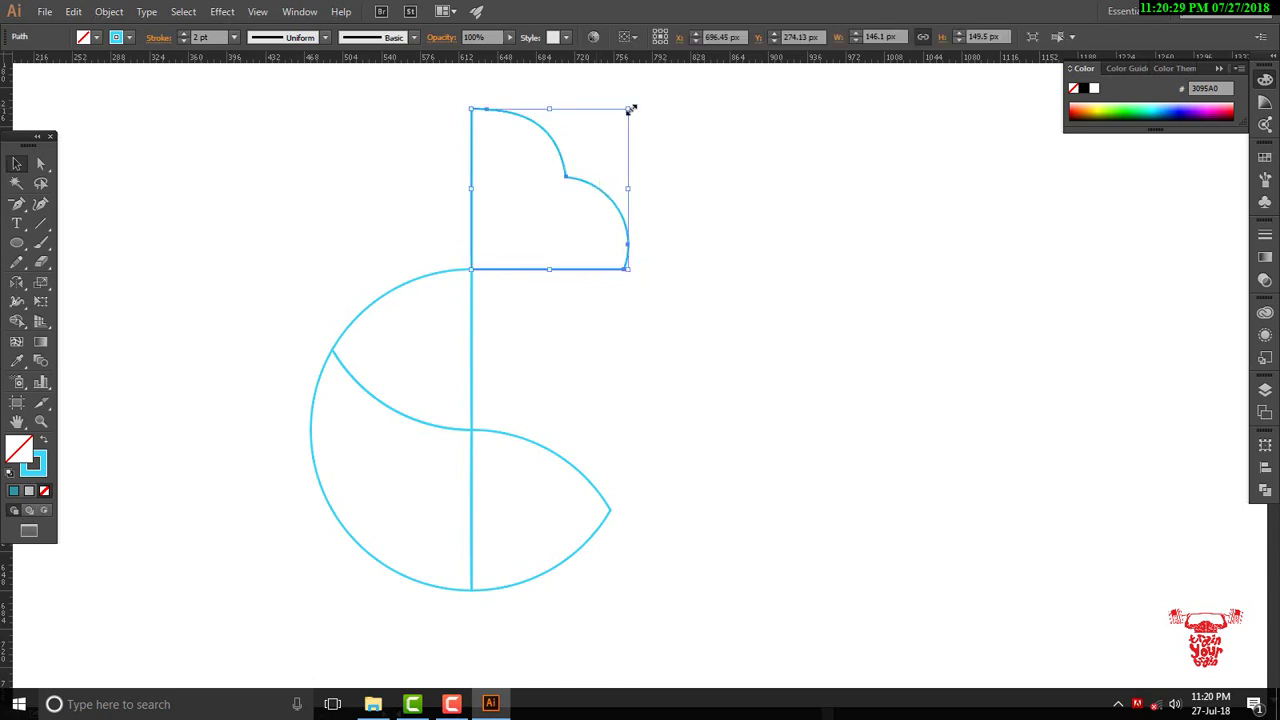
{"action": "left_click", "coordinate": [523, 494]}
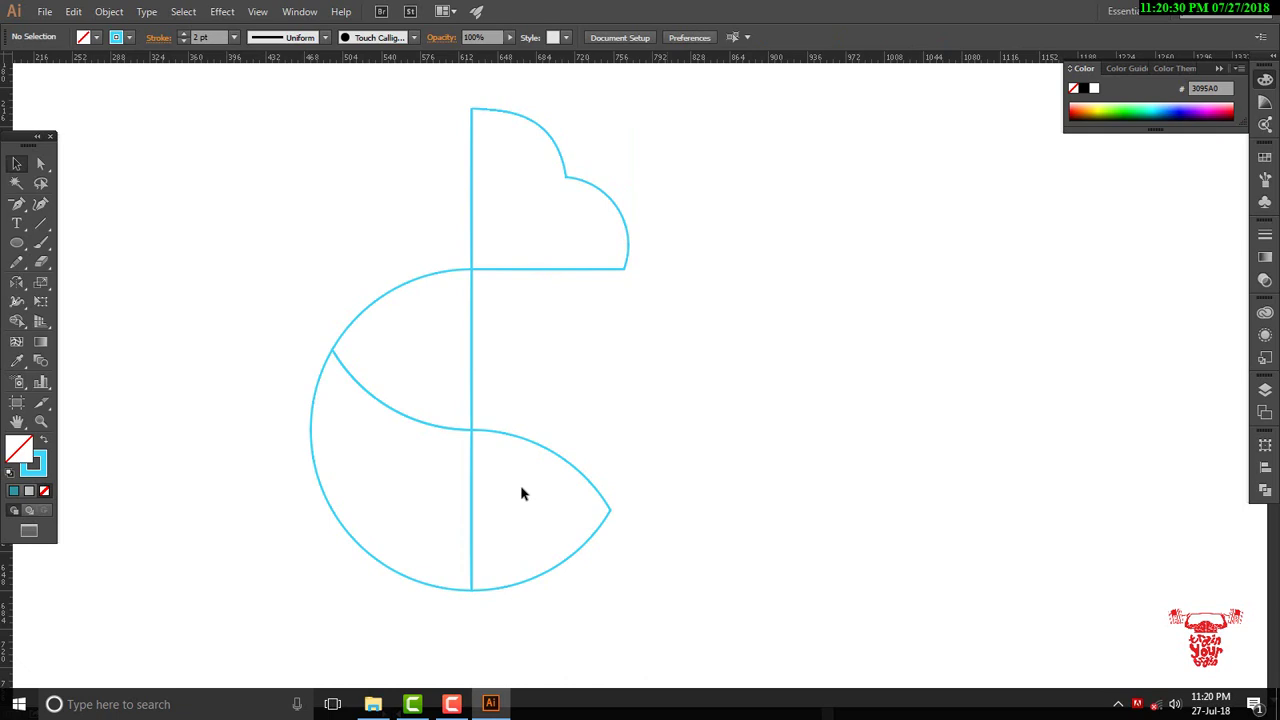
{"action": "left_click", "coordinate": [565, 462]}
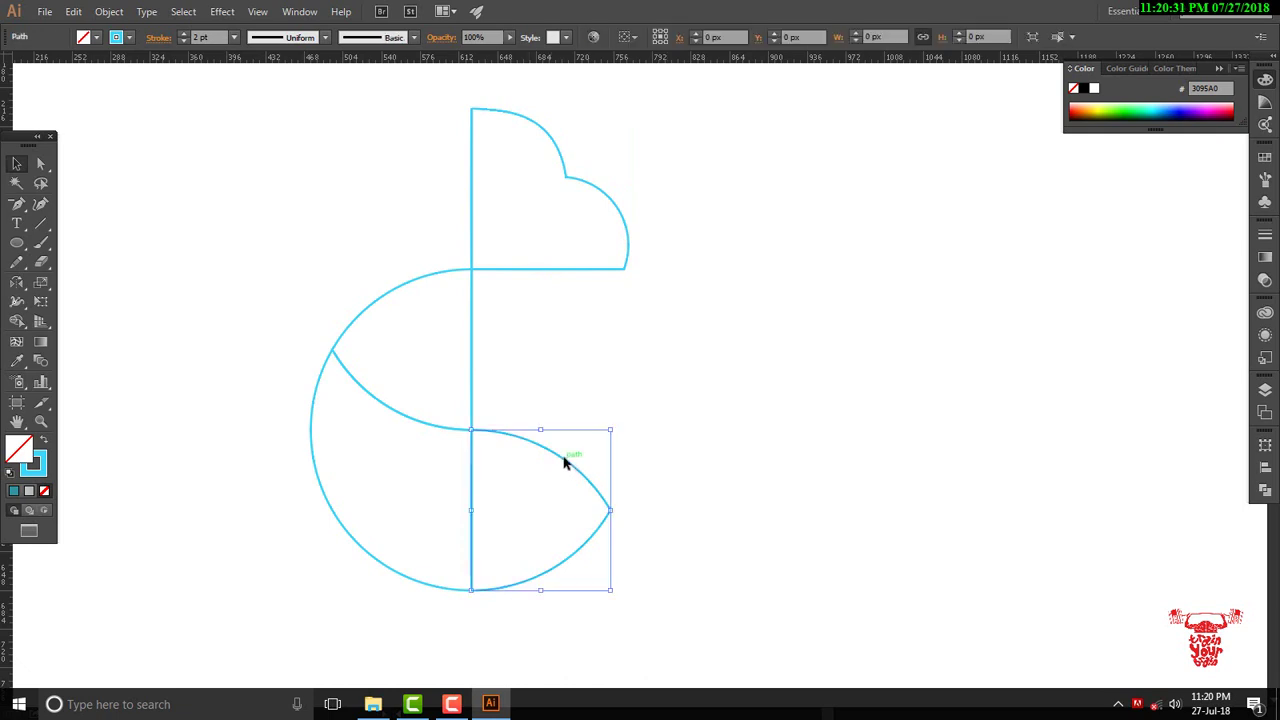
- Fill the lower-right piece with bright blue 0D82F7
{"action": "double_click", "coordinate": [20, 452]}
{"action": "left_click", "coordinate": [619, 348]}
{"action": "left_click_drag", "start_coordinate": [658, 341], "coordinate": [658, 317]}
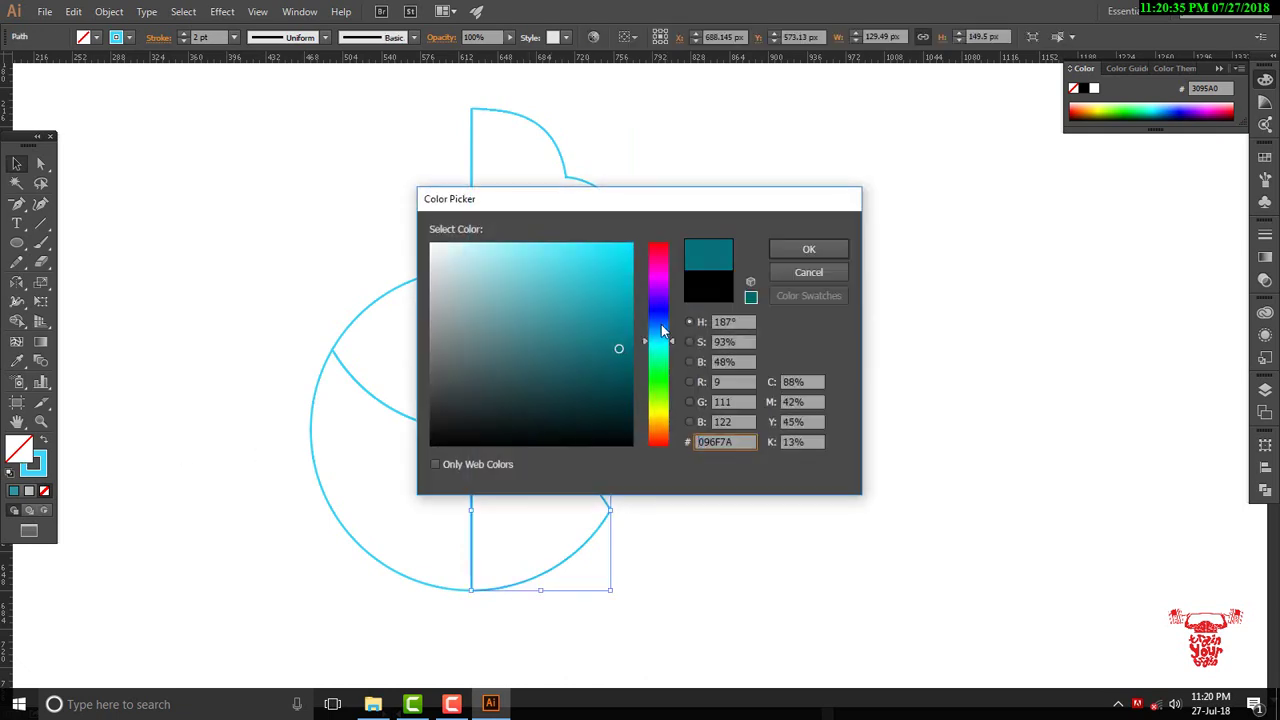
{"action": "left_click", "coordinate": [616, 273]}
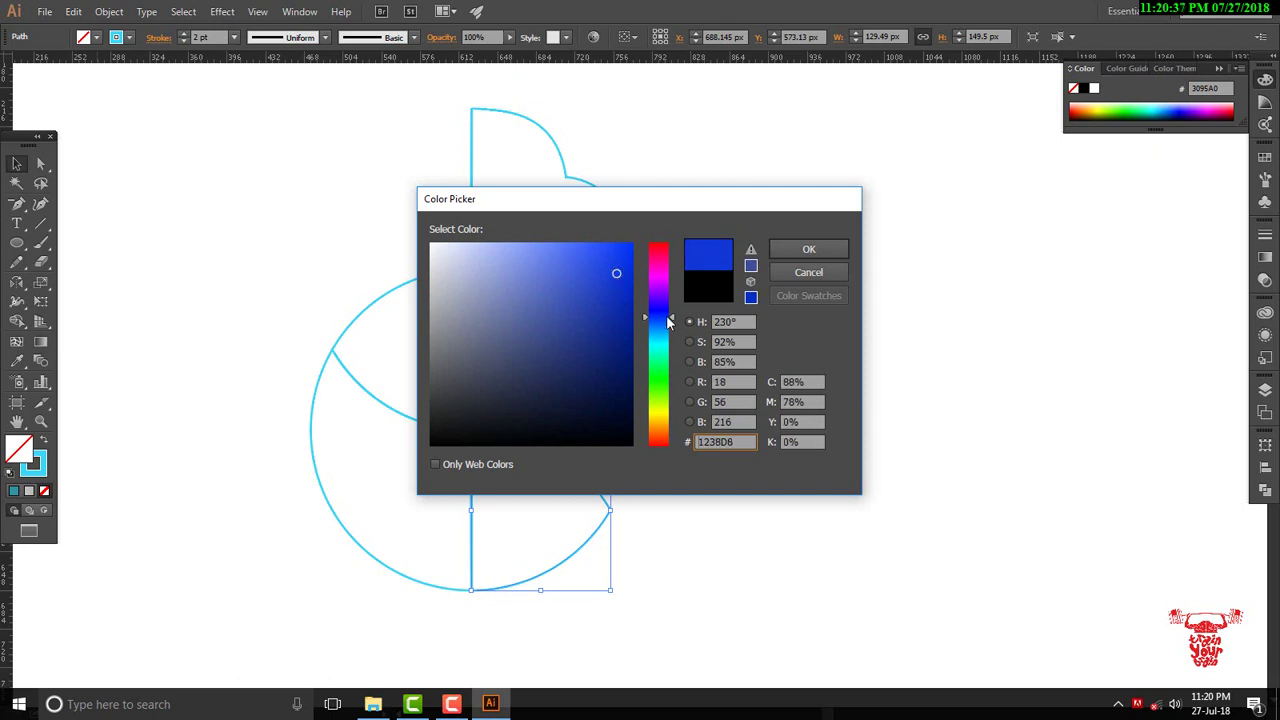
{"action": "left_click", "coordinate": [660, 327]}
{"action": "left_click_drag", "start_coordinate": [613, 254], "coordinate": [622, 248]}
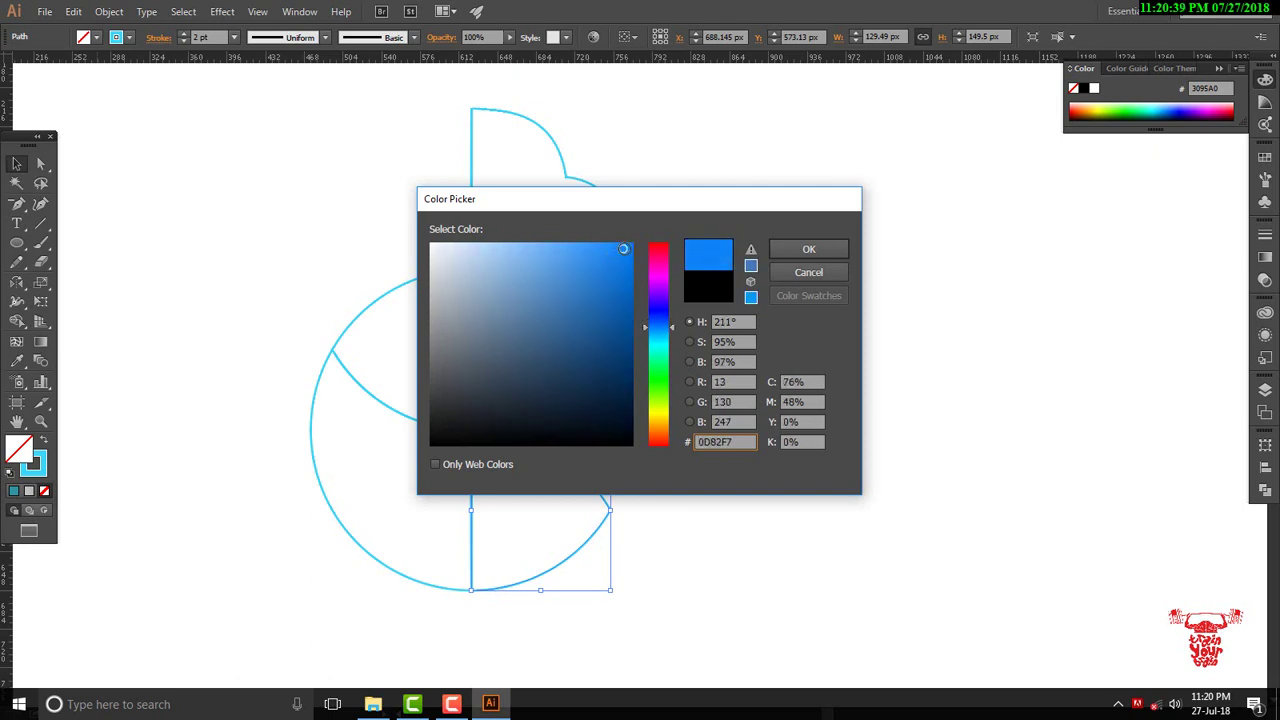
{"action": "left_click", "coordinate": [828, 252]}
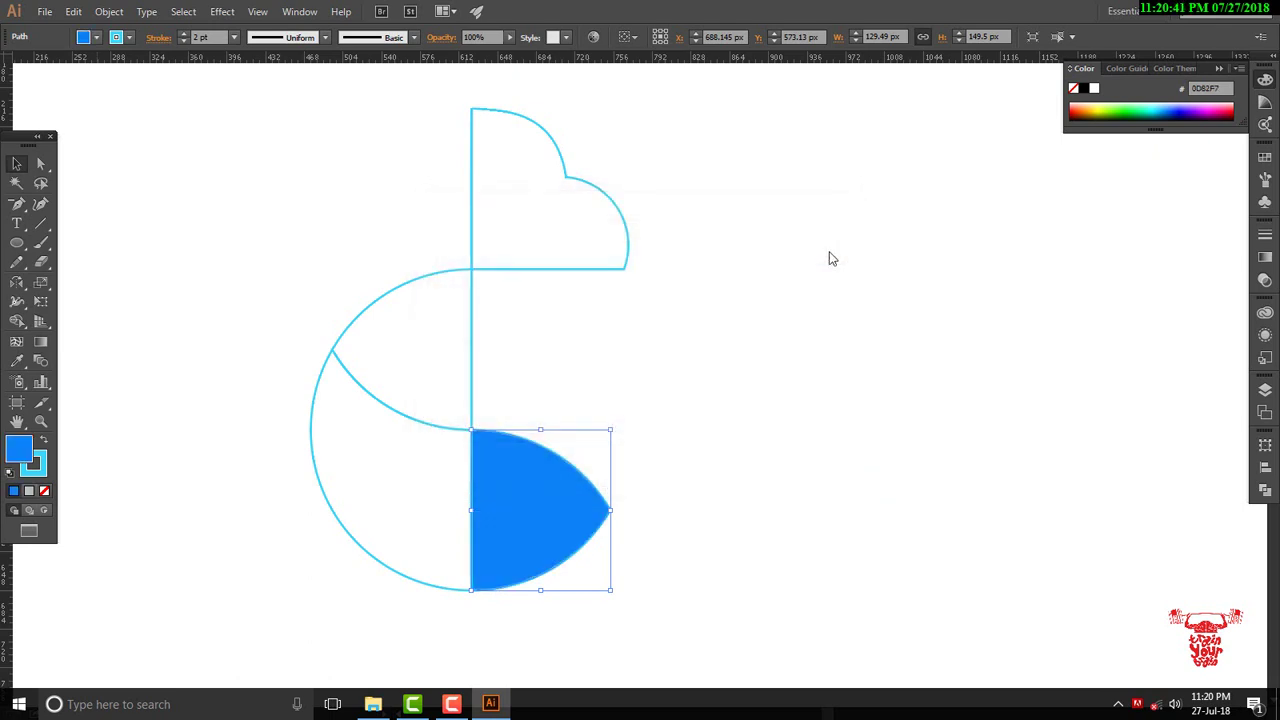
{"action": "left_click", "coordinate": [828, 257]}
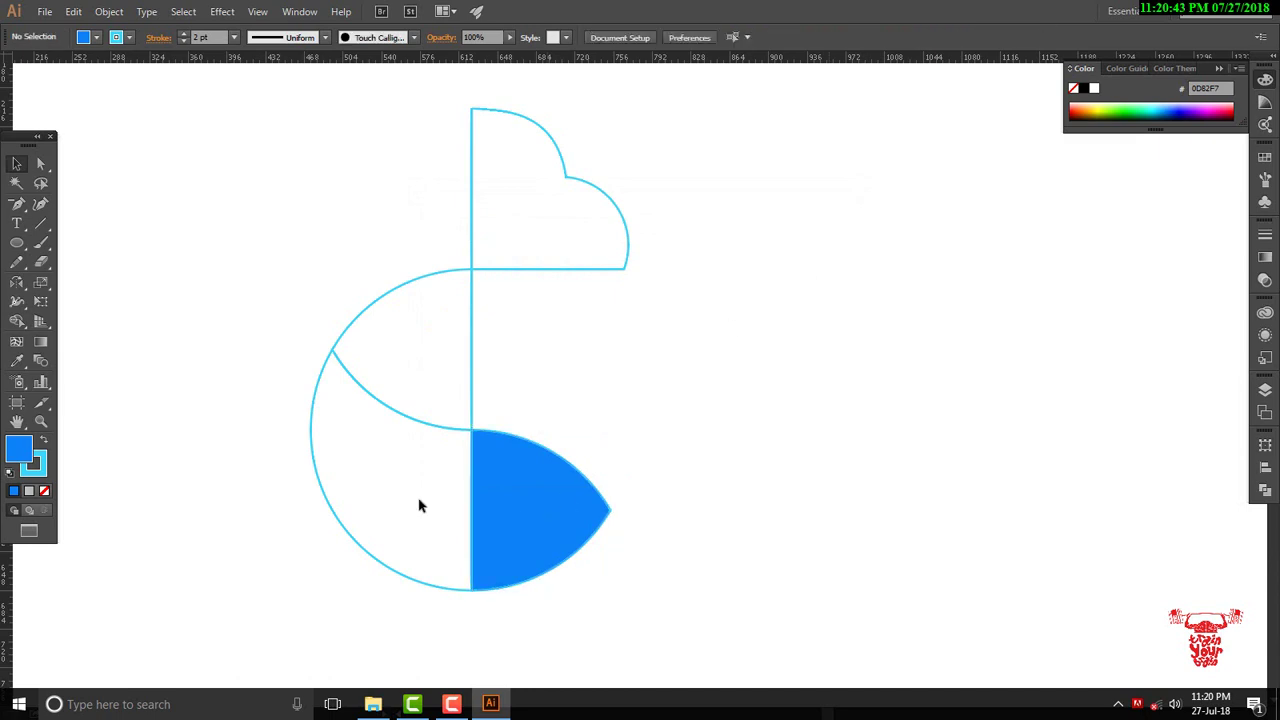
- Darken the lower-right piece's fill to deep blue 0658AF
{"action": "left_click", "coordinate": [511, 505]}
{"action": "double_click", "coordinate": [20, 452]}
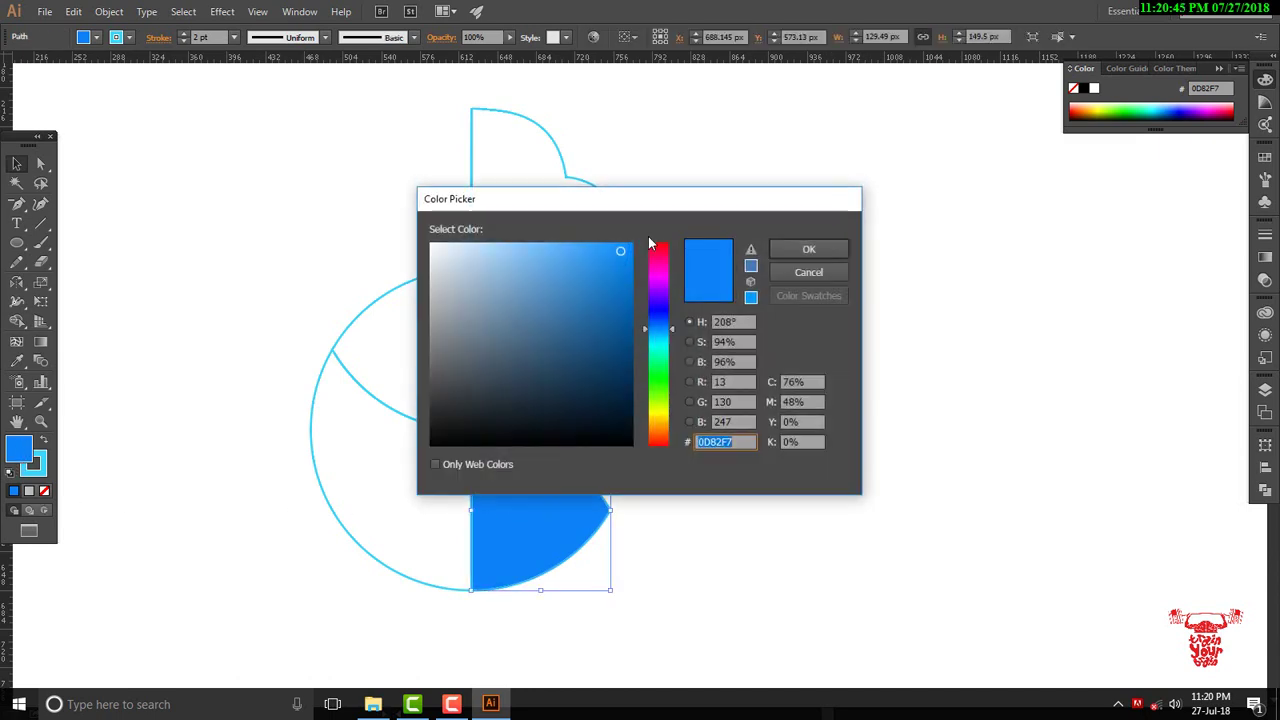
{"action": "left_click_drag", "start_coordinate": [627, 274], "coordinate": [626, 289]}
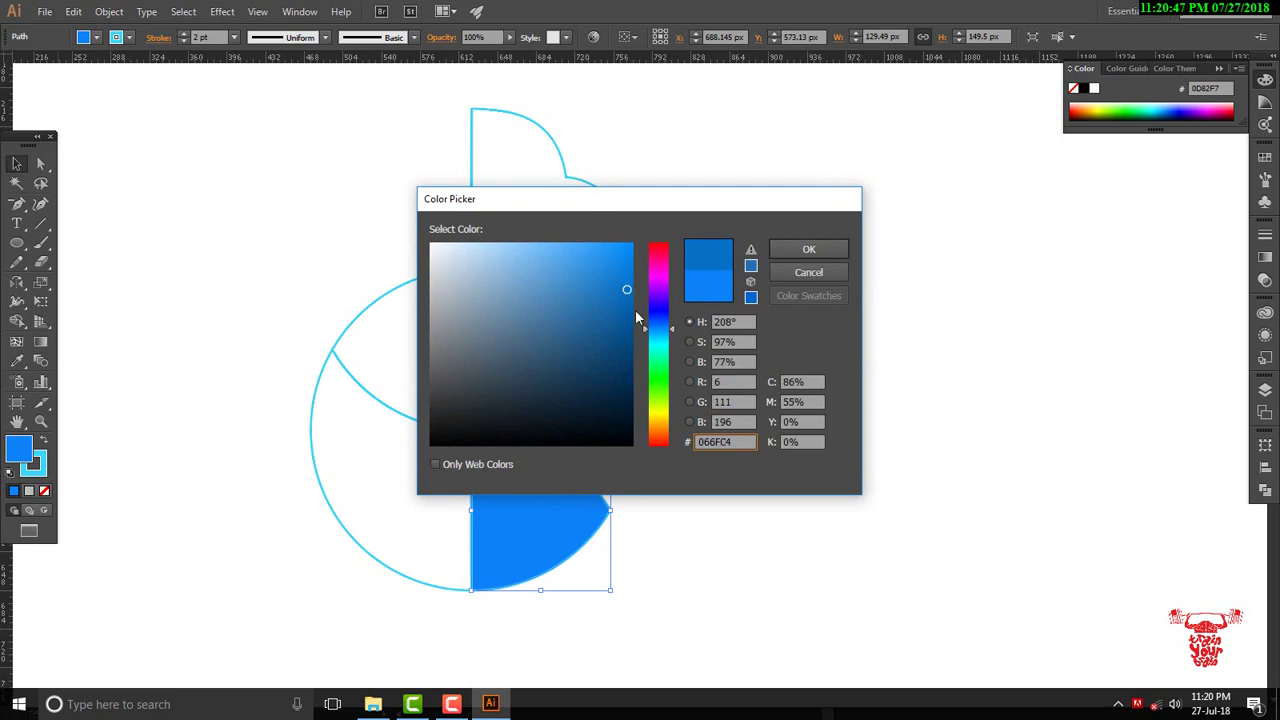
{"action": "left_click_drag", "start_coordinate": [646, 333], "coordinate": [646, 327]}
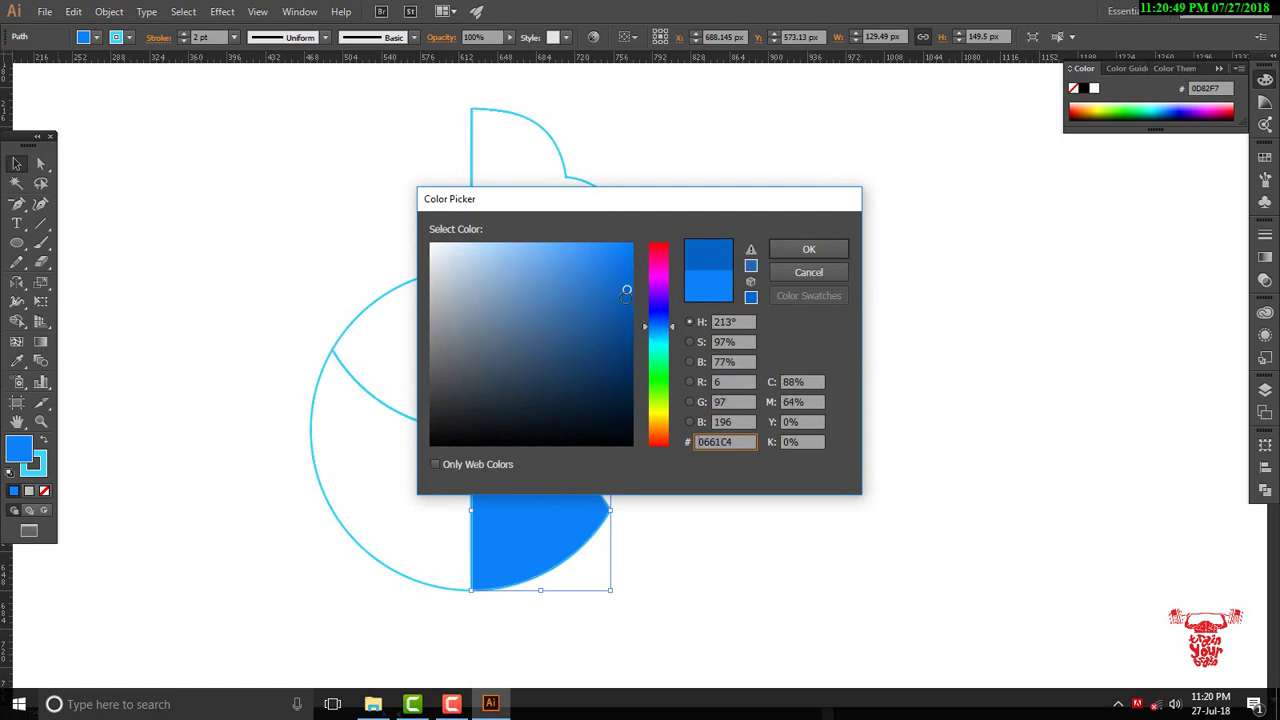
{"action": "left_click", "coordinate": [830, 254]}
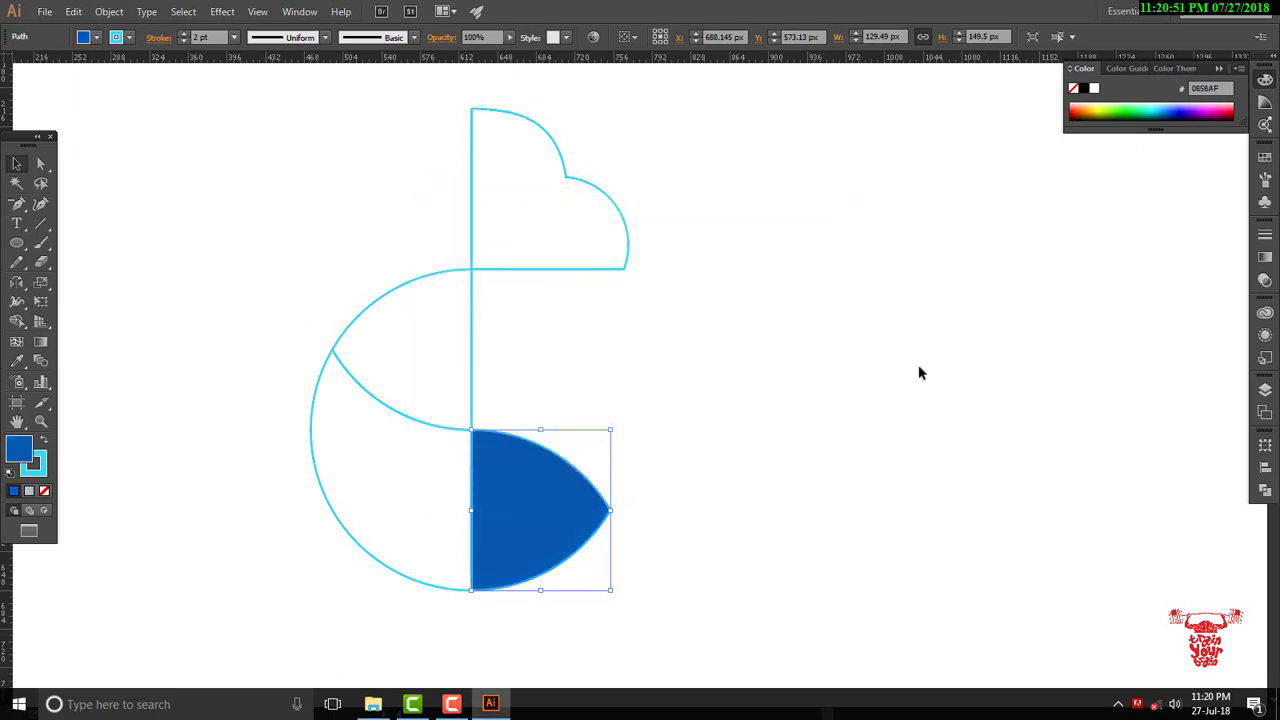
{"action": "left_click_drag", "start_coordinate": [290, 467], "coordinate": [366, 480]}
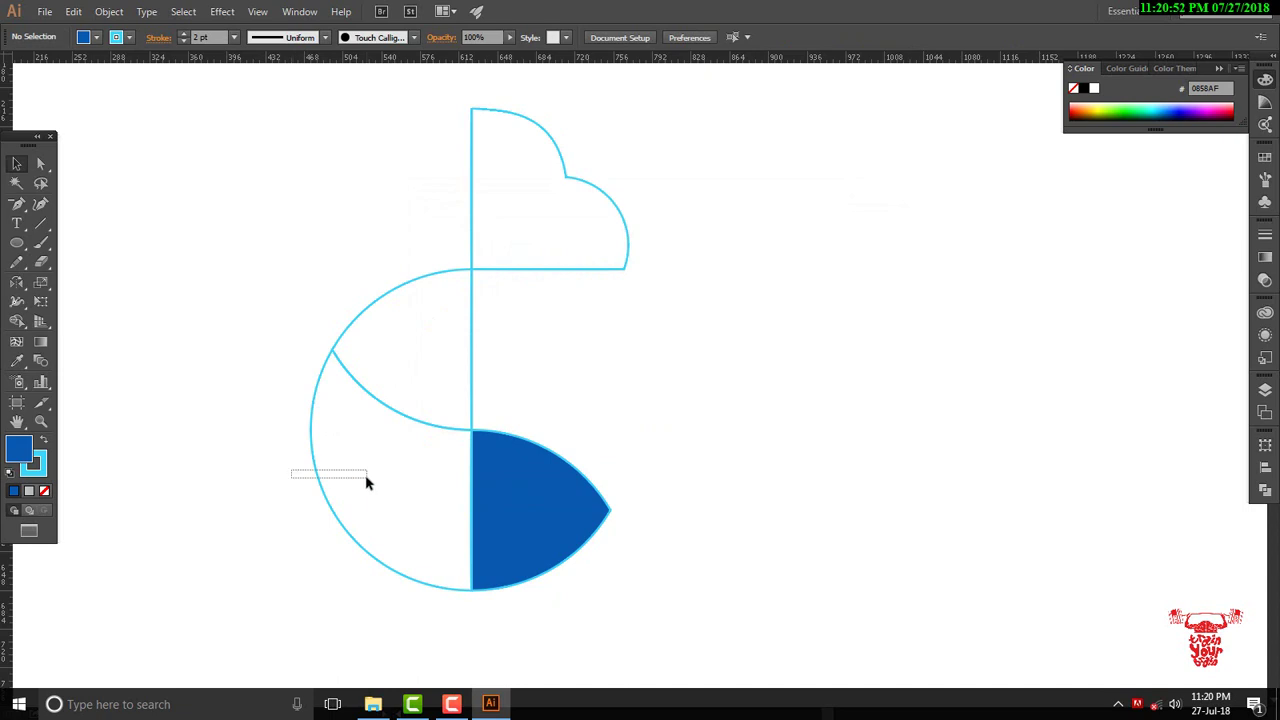
- Fill the lower-left piece with medium blue 1B7CCC and the upper-left arc with light blue 3D9BE8
{"action": "double_click", "coordinate": [27, 456]}
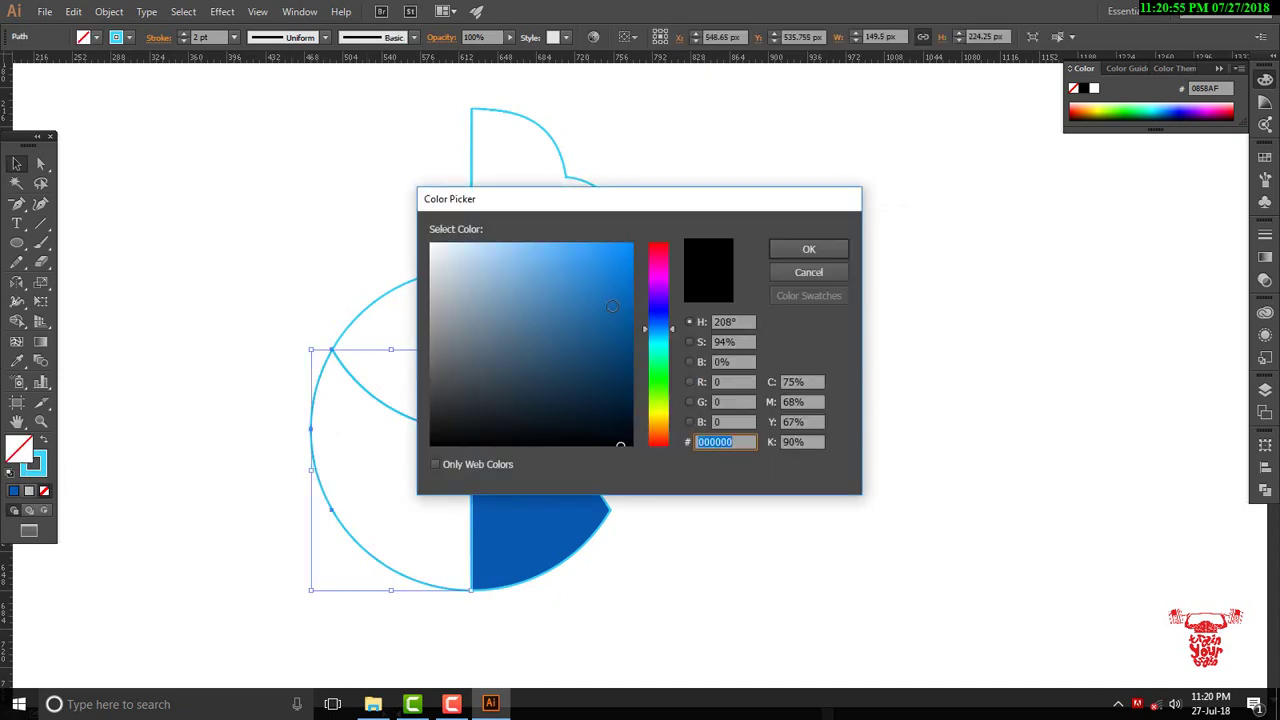
{"action": "left_click_drag", "start_coordinate": [612, 306], "coordinate": [607, 283]}
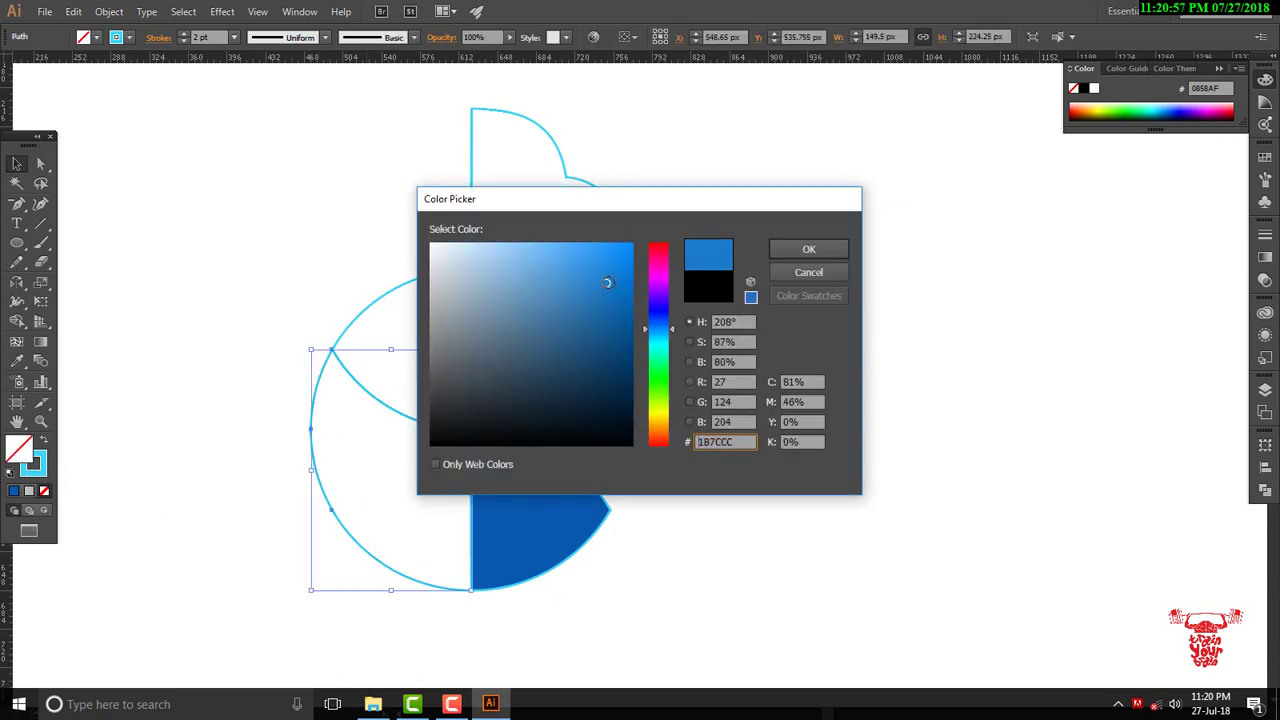
{"action": "left_click", "coordinate": [821, 248]}
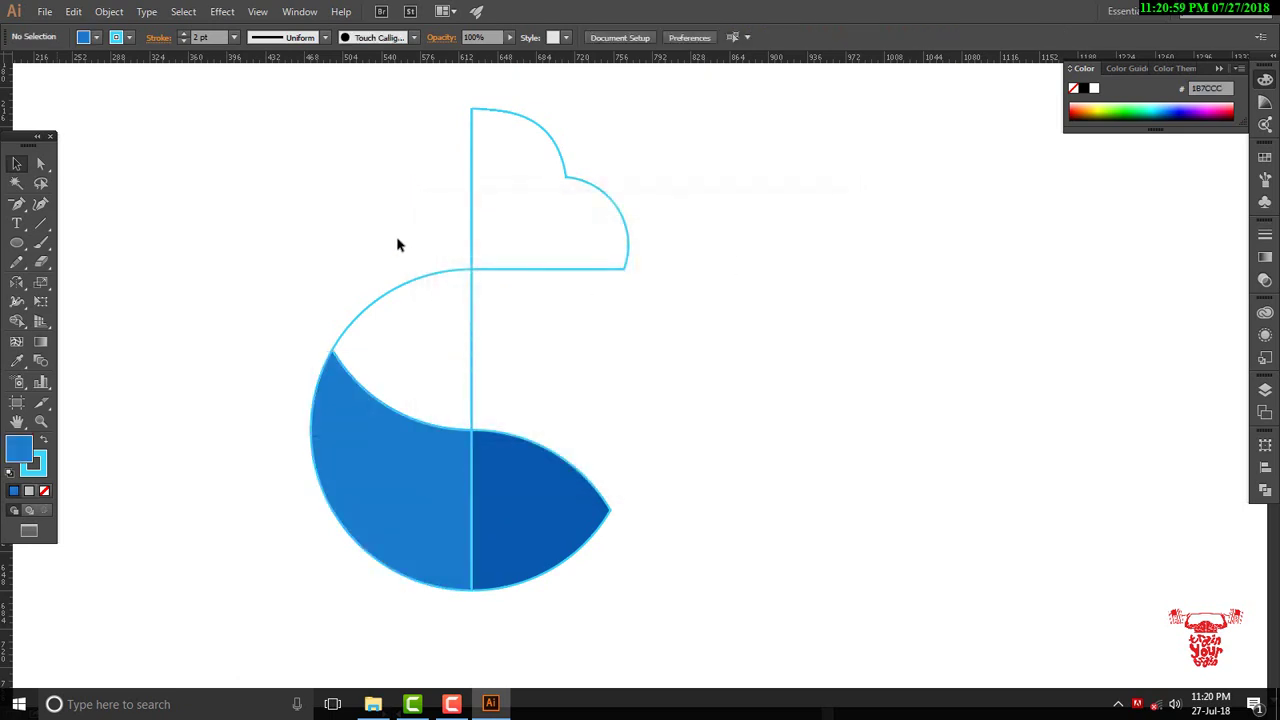
{"action": "left_click_drag", "start_coordinate": [397, 240], "coordinate": [428, 318]}
{"action": "double_click", "coordinate": [27, 455]}
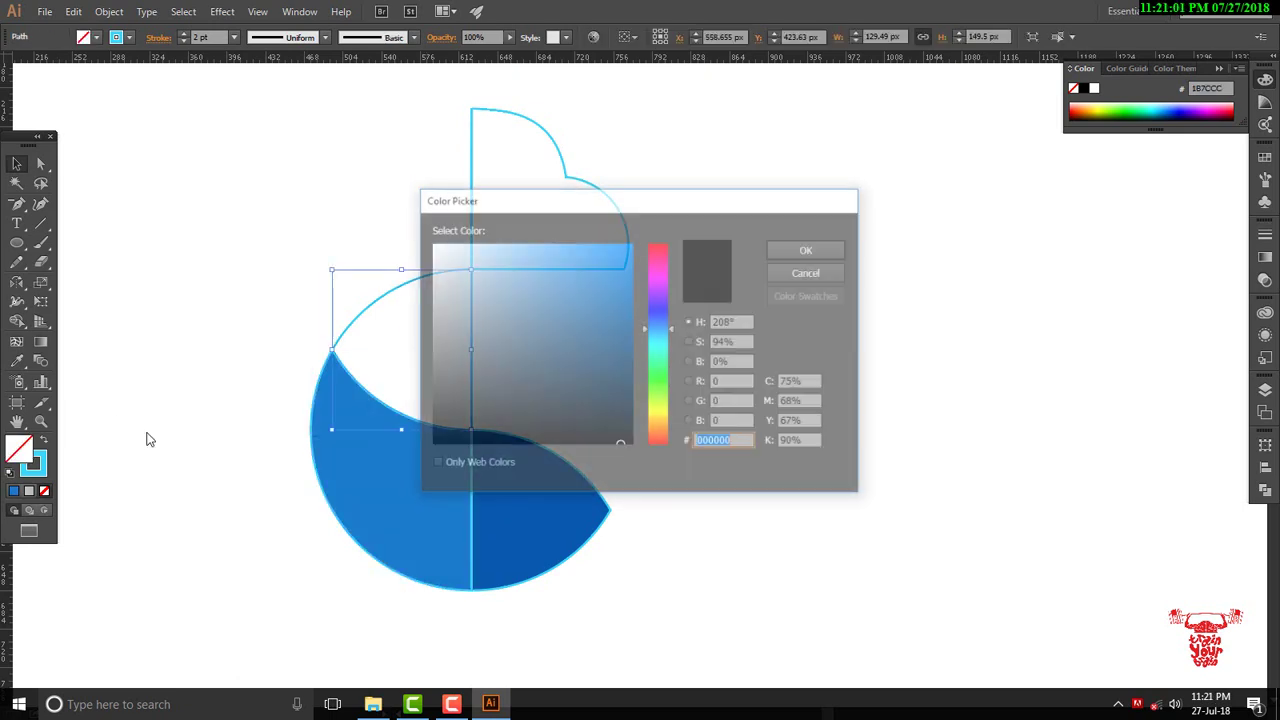
{"action": "left_click", "coordinate": [581, 260]}
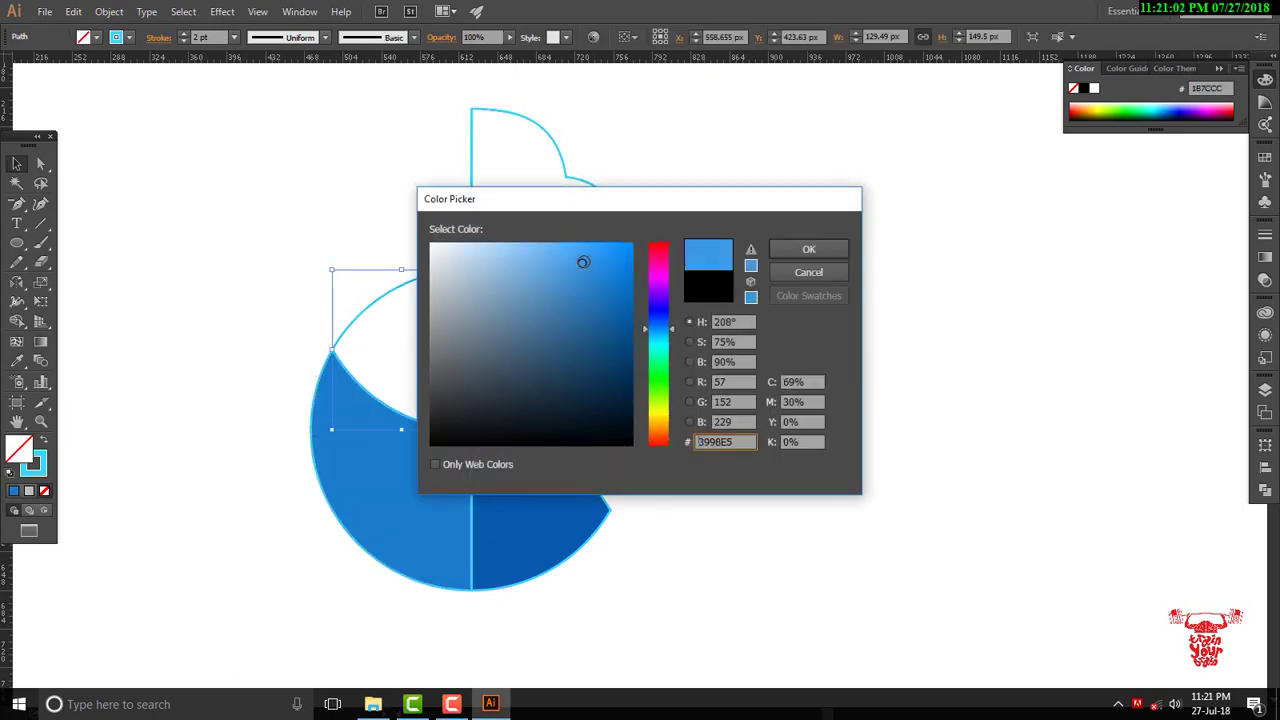
{"action": "left_click", "coordinate": [809, 249]}
{"action": "left_click", "coordinate": [797, 254]}
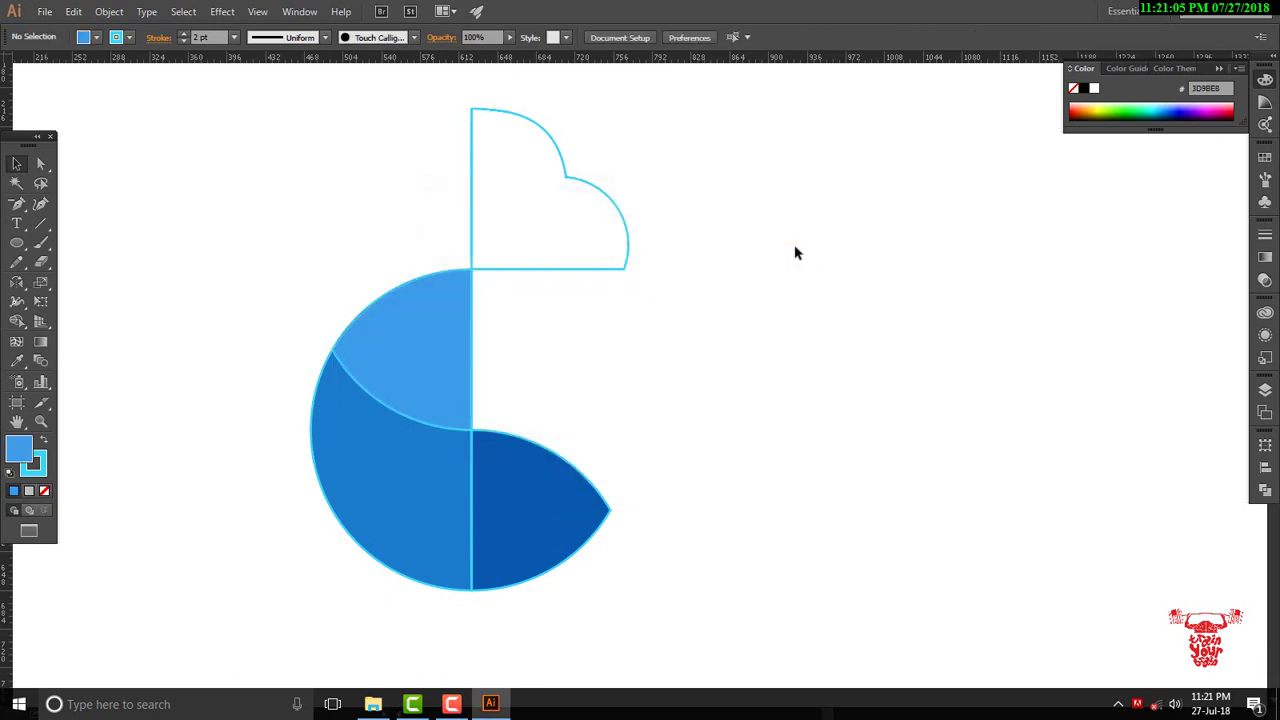
- Give the top cloud-shaped piece a teal fill from the Color Picker
{"action": "left_click", "coordinate": [565, 178]}
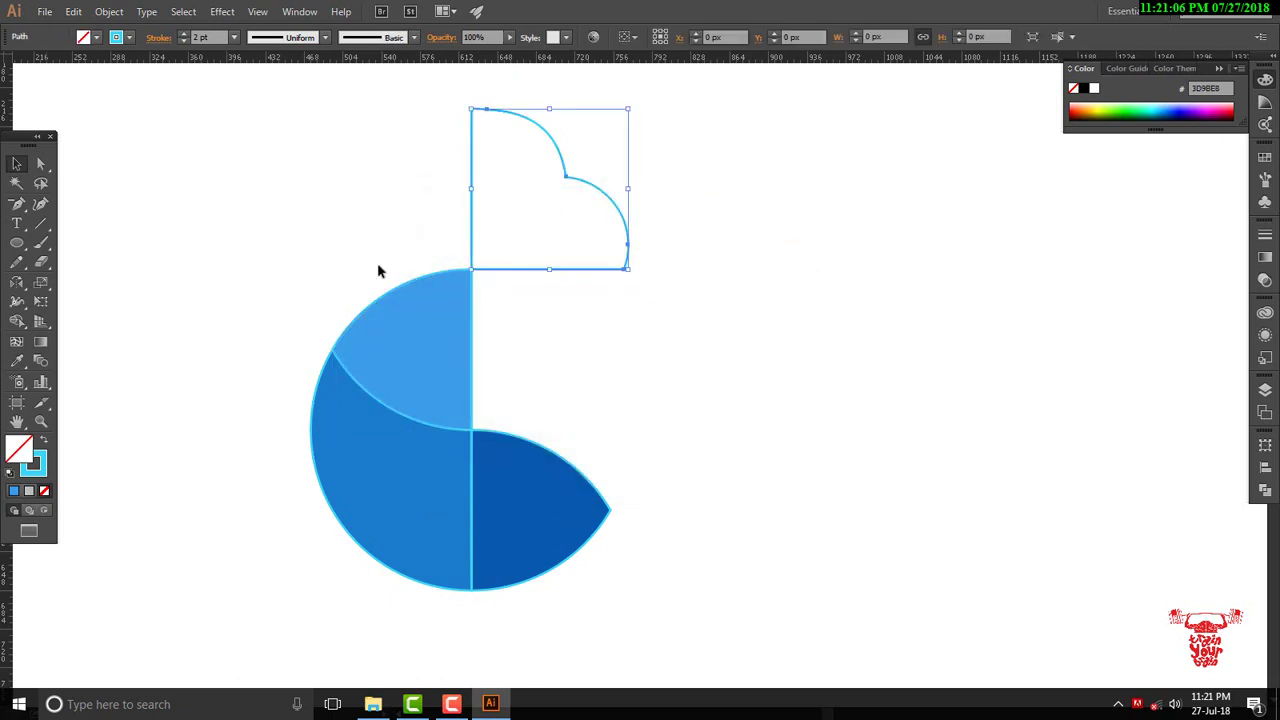
{"action": "double_click", "coordinate": [31, 458]}
{"action": "left_click", "coordinate": [580, 328]}
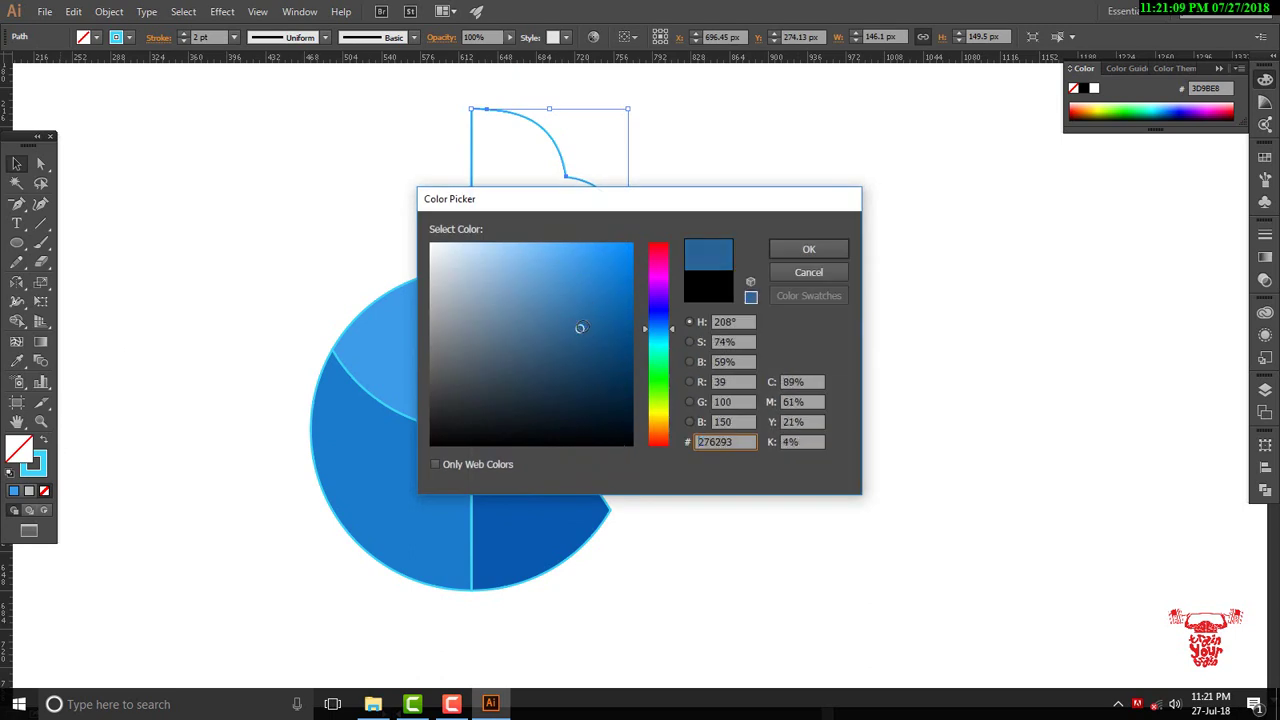
{"action": "left_click_drag", "start_coordinate": [658, 328], "coordinate": [658, 341]}
{"action": "left_click", "coordinate": [600, 302]}
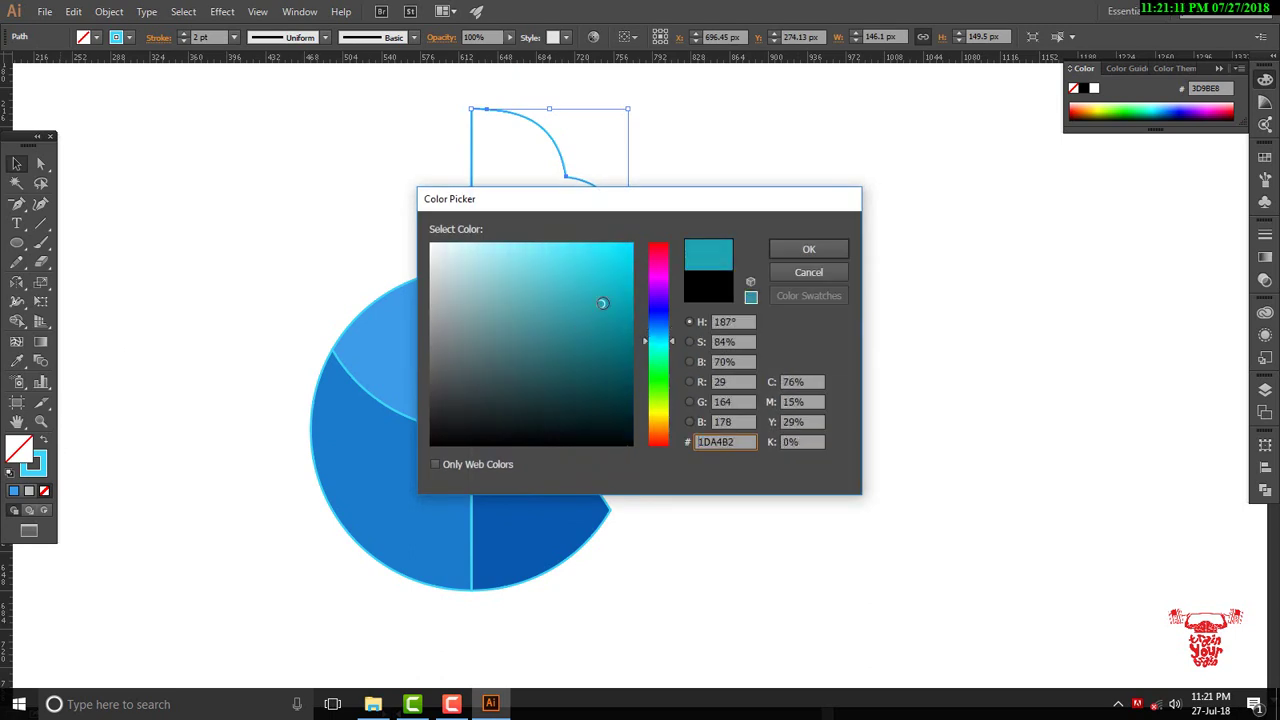
{"action": "left_click", "coordinate": [788, 248]}
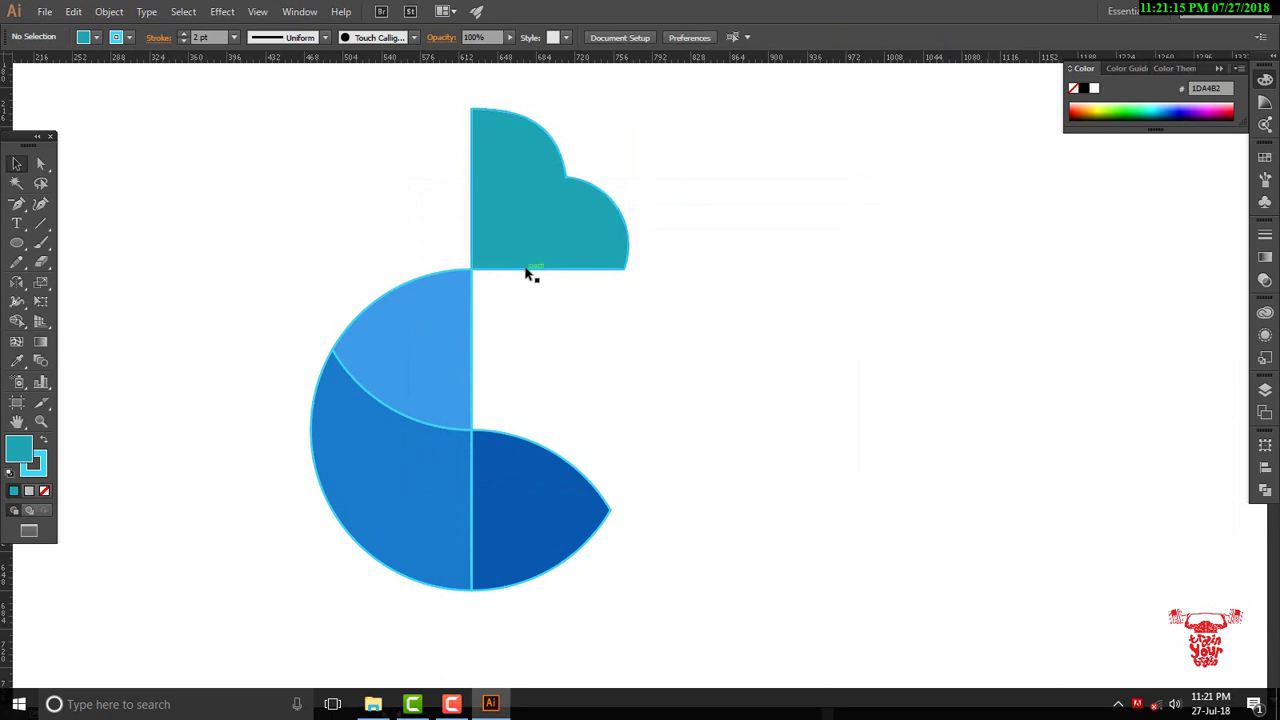
- Eyedrop the light blue 3D9BE8 onto the top cloud shape, then select all fish pieces
{"action": "key", "text": "i"}
{"action": "left_click", "coordinate": [429, 331]}
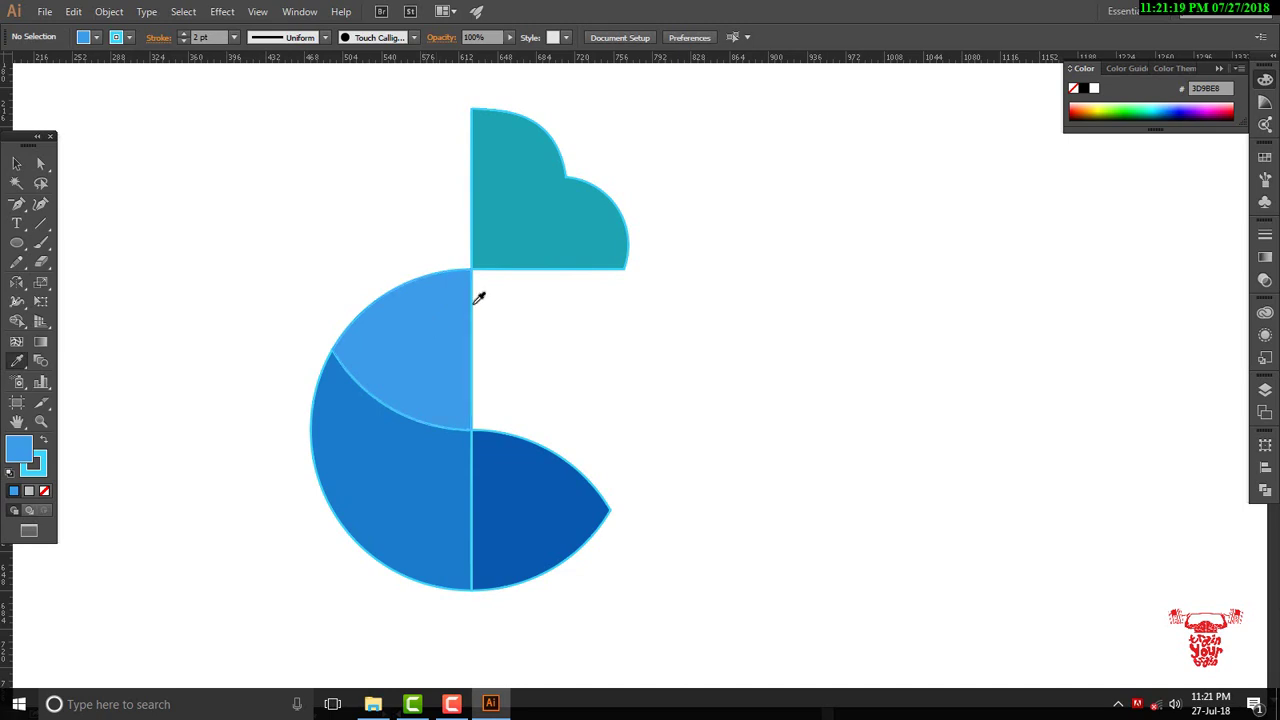
{"action": "key", "text": "v"}
{"action": "left_click", "coordinate": [543, 175]}
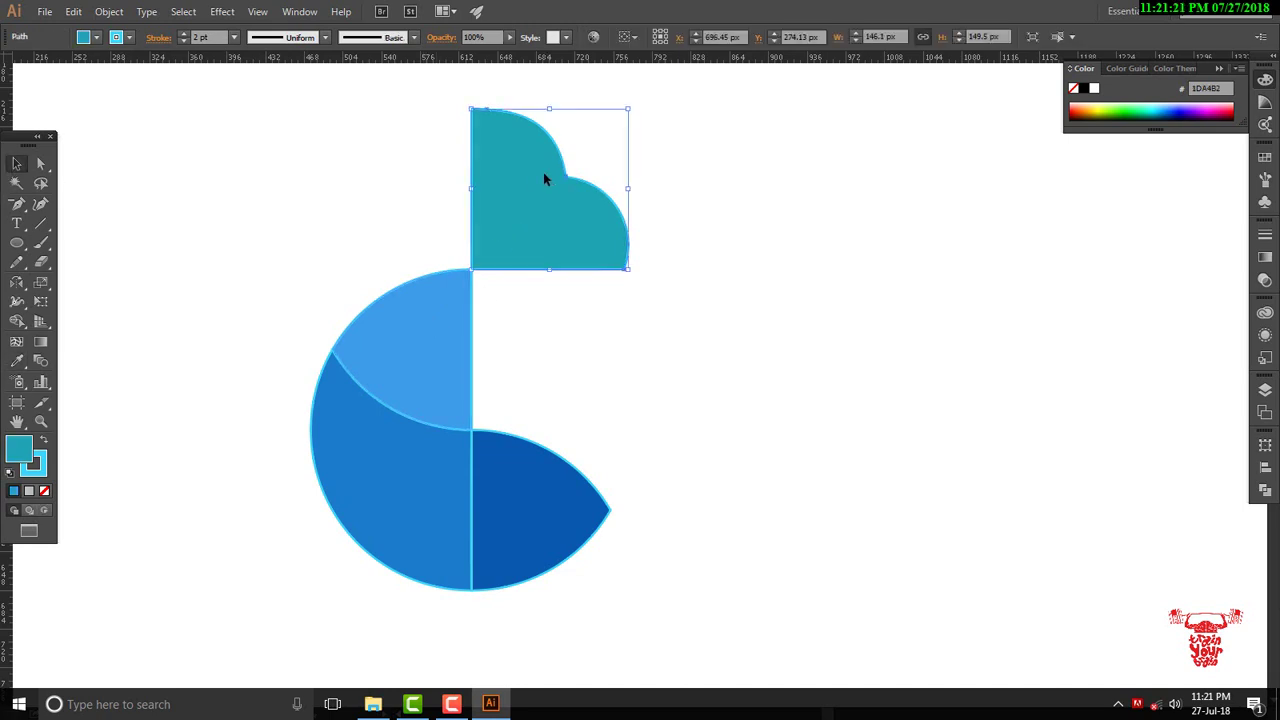
{"action": "key", "text": "i"}
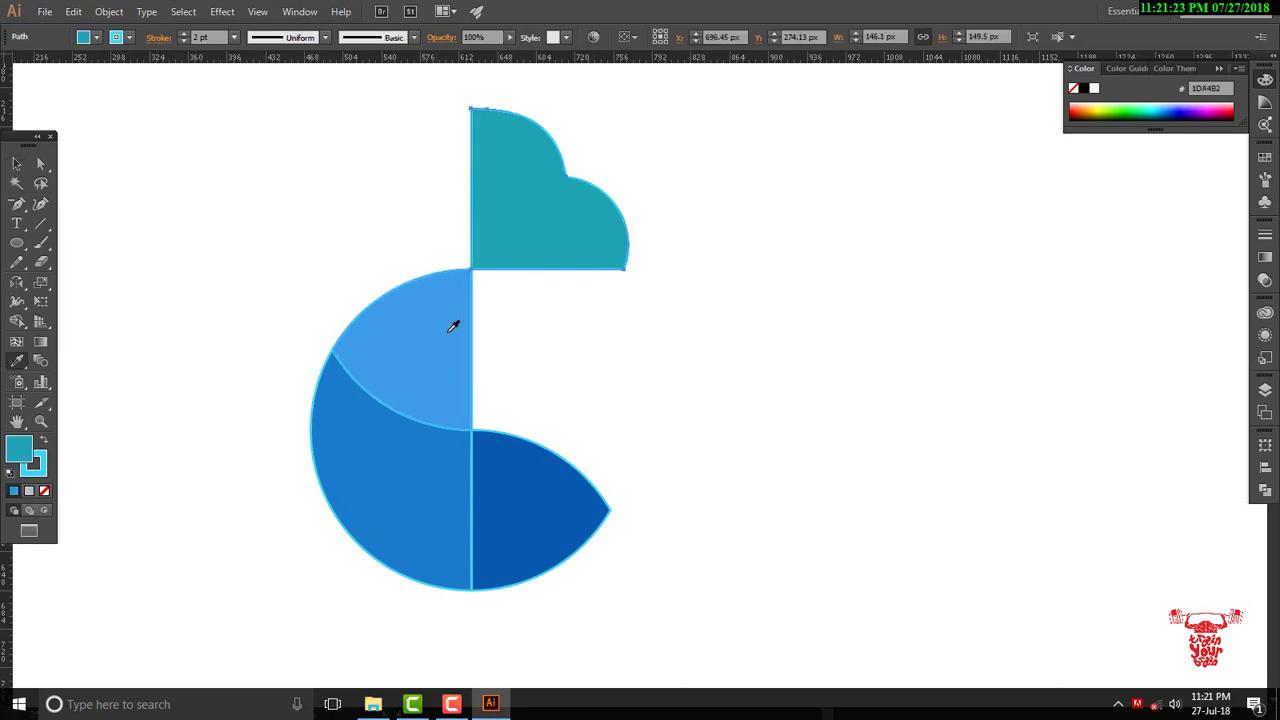
{"action": "left_click", "coordinate": [453, 326]}
{"action": "key", "text": "v"}
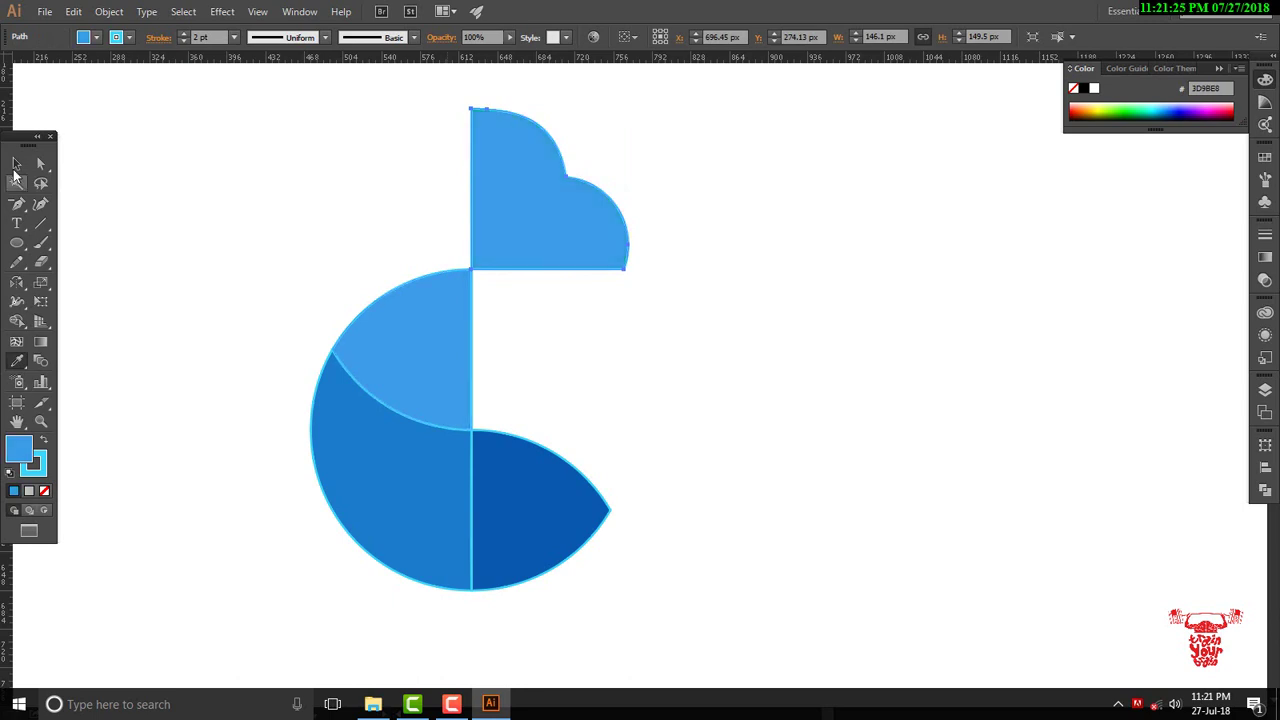
{"action": "left_click", "coordinate": [825, 326]}
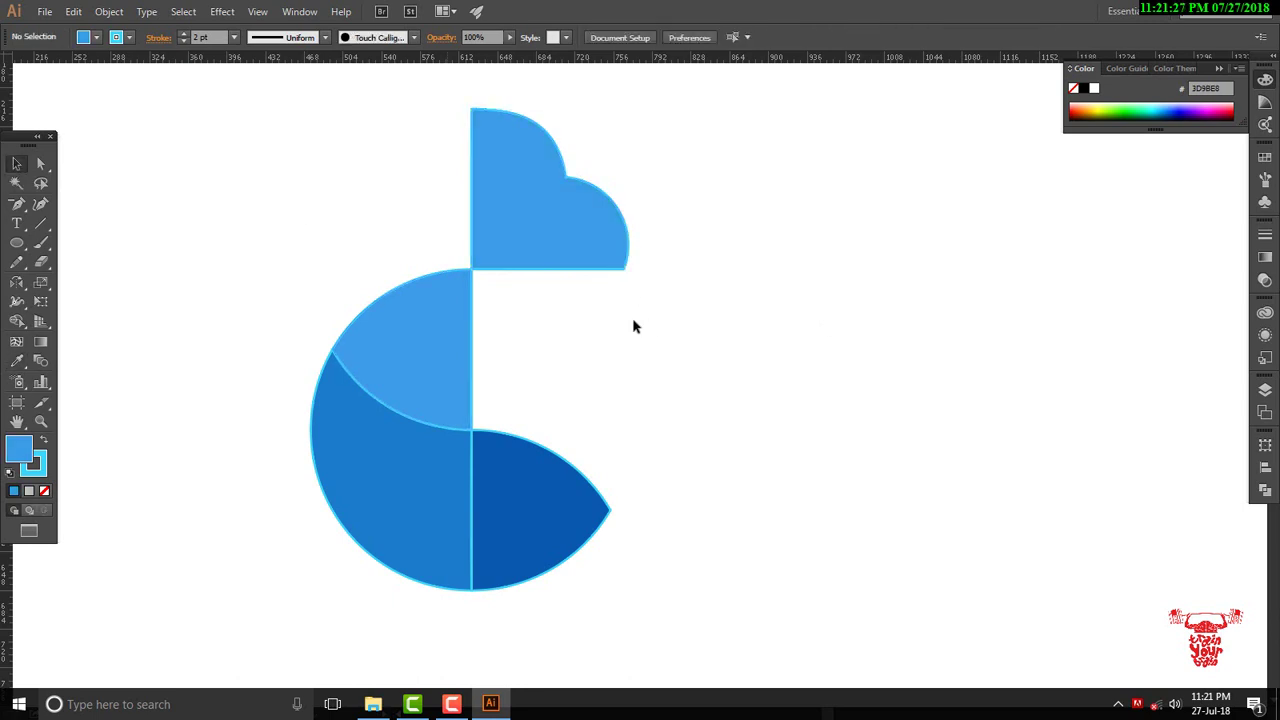
{"action": "left_click_drag", "start_coordinate": [675, 155], "coordinate": [325, 570]}
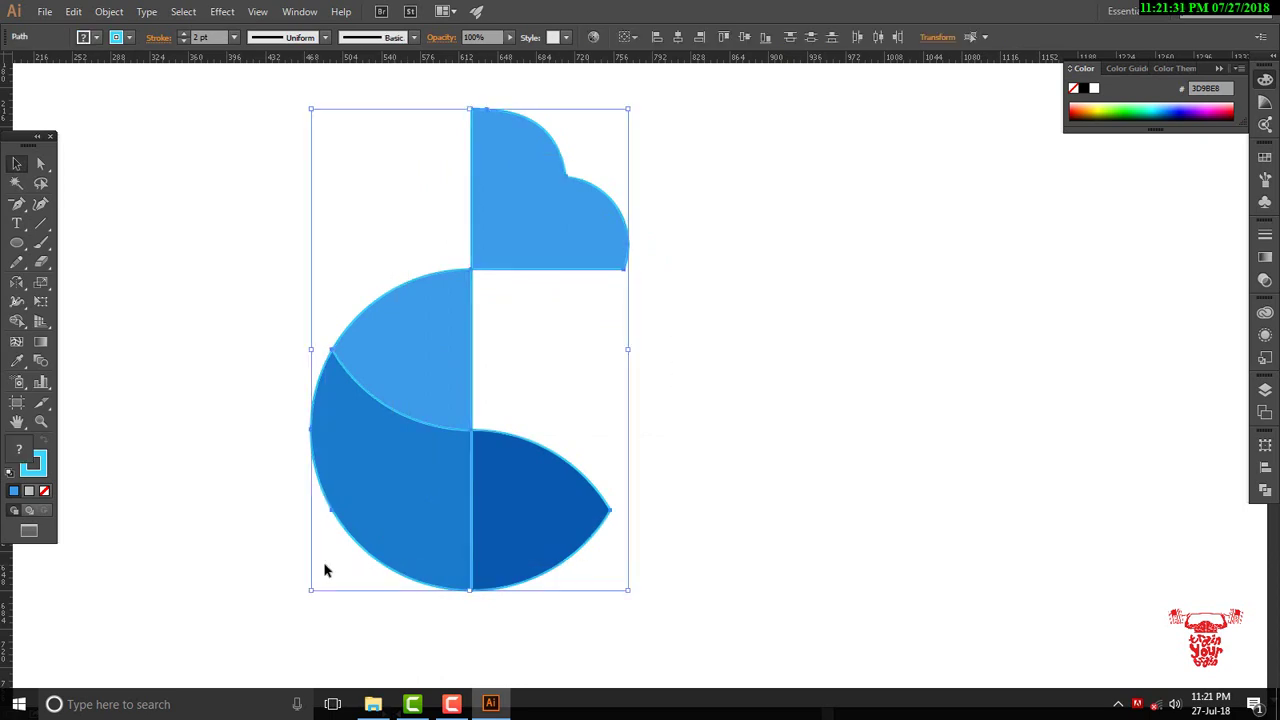
- Set the stroke of all four fish pieces to None, leaving flat blue fills
{"action": "left_click", "coordinate": [43, 460]}
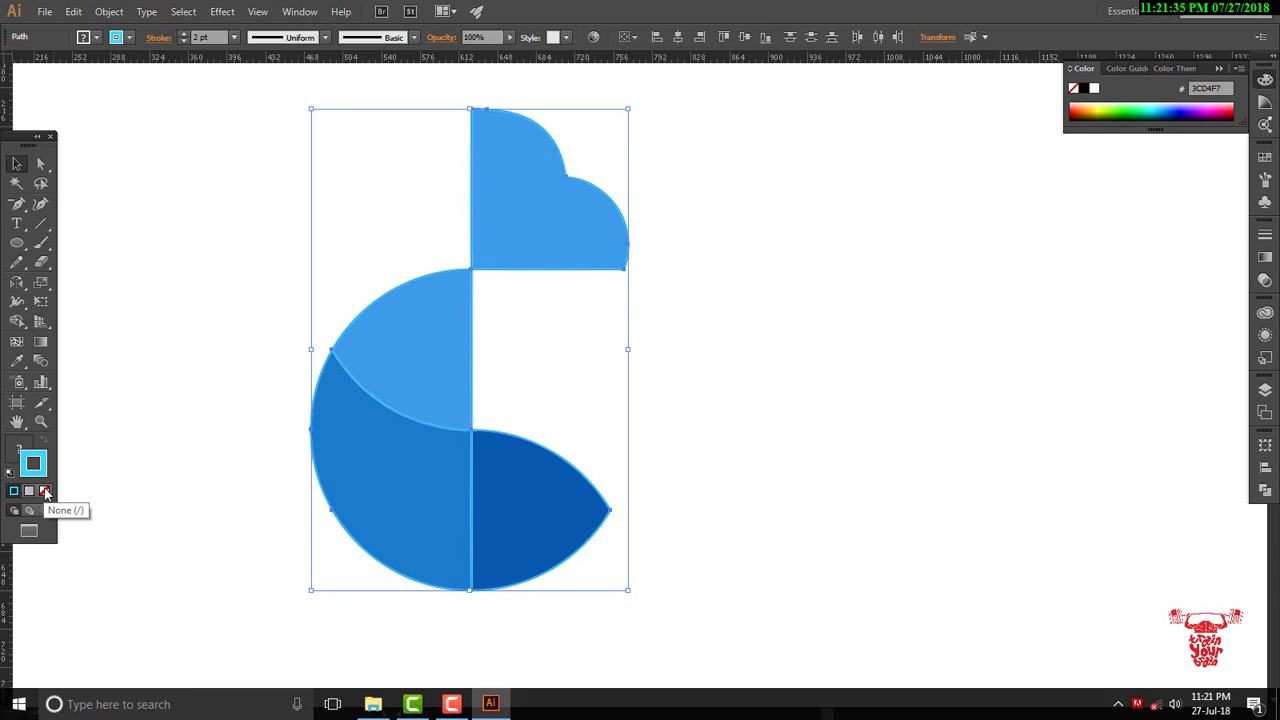
{"action": "left_click", "coordinate": [45, 491]}
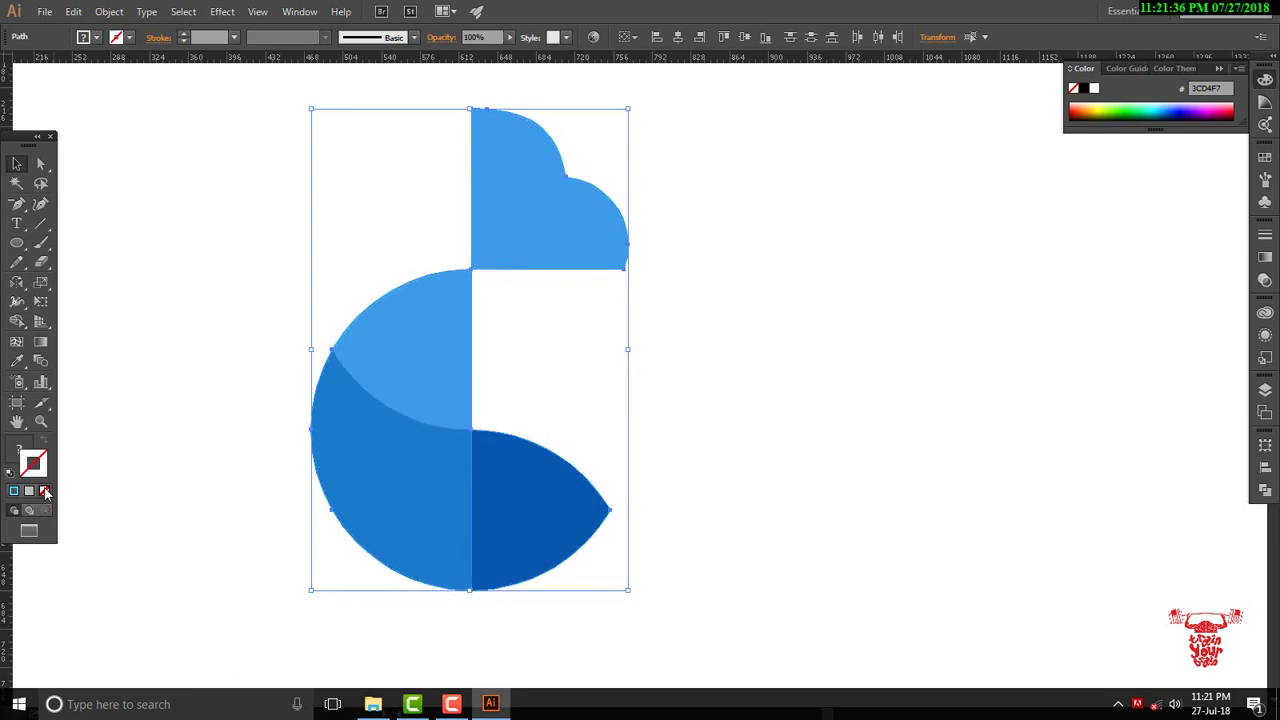
{"action": "left_click", "coordinate": [76, 416]}
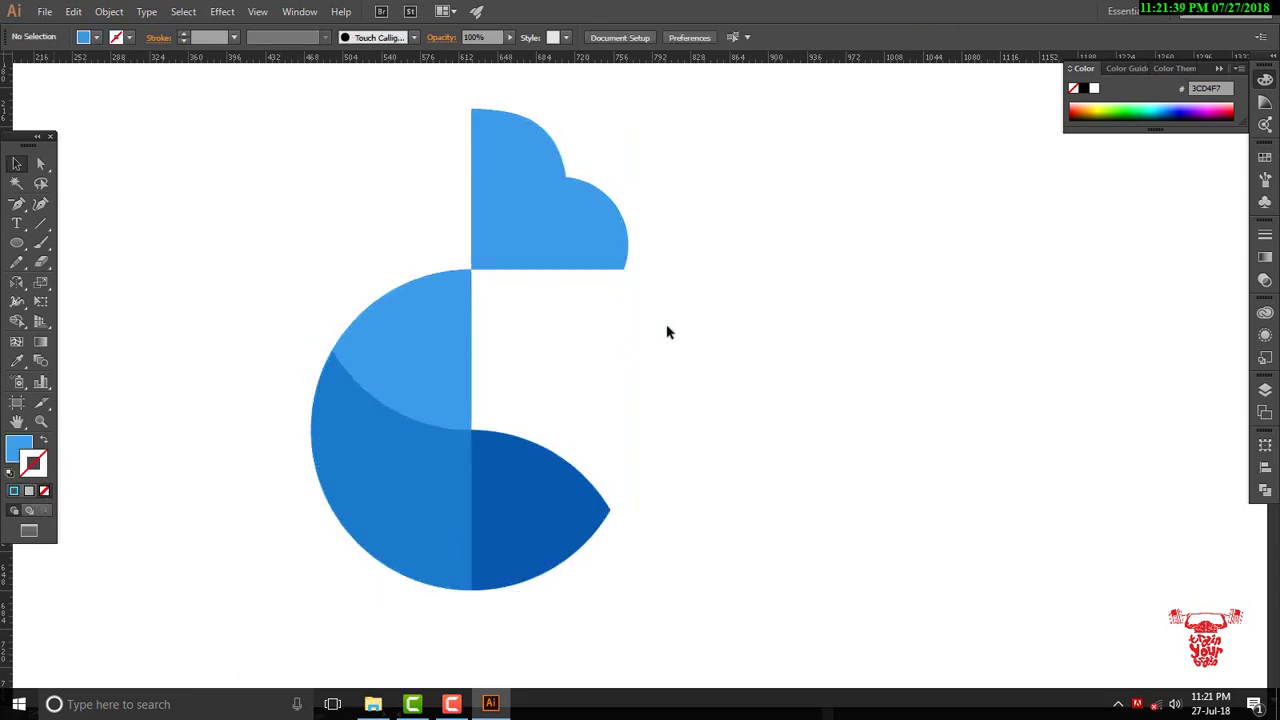
{"action": "key", "text": "ctrl+minus"}
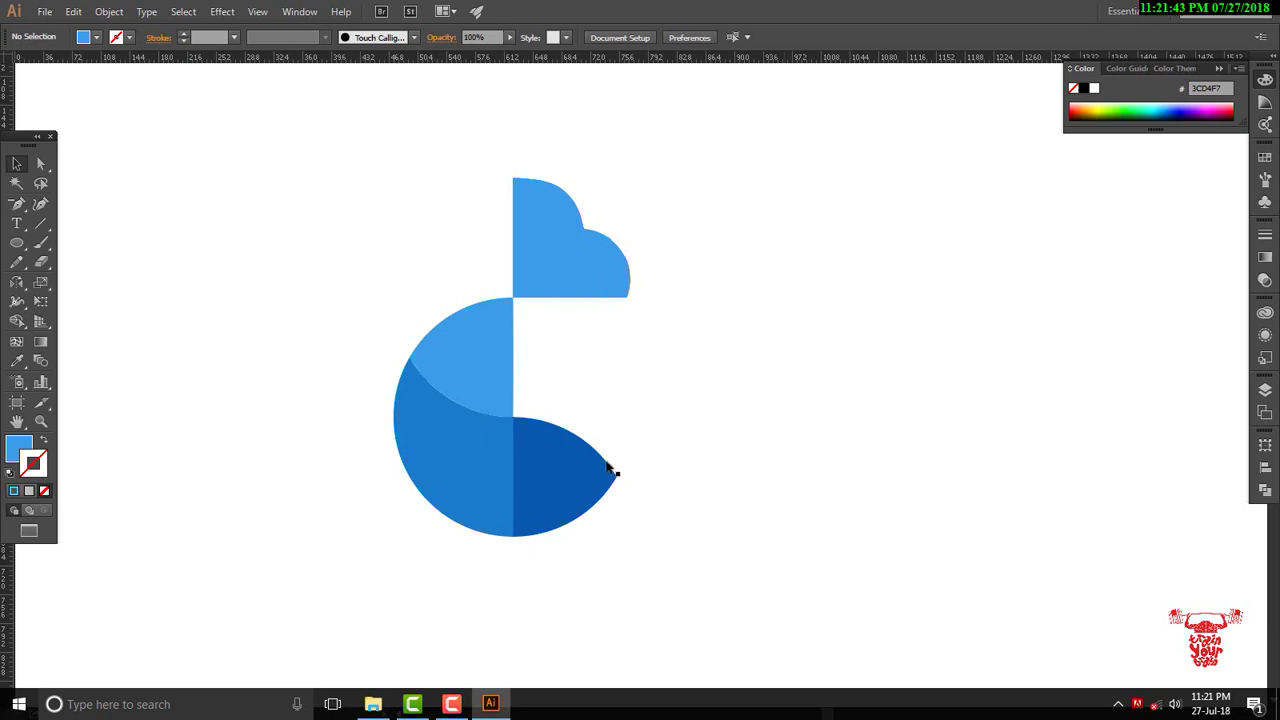
{"action": "mouse_move", "coordinate": [702, 554]}
{"action": "left_mouse_down"}
{"action": "mouse_move", "coordinate": [705, 494]}
{"action": "mouse_move", "coordinate": [677, 454]}
{"action": "left_mouse_up"}
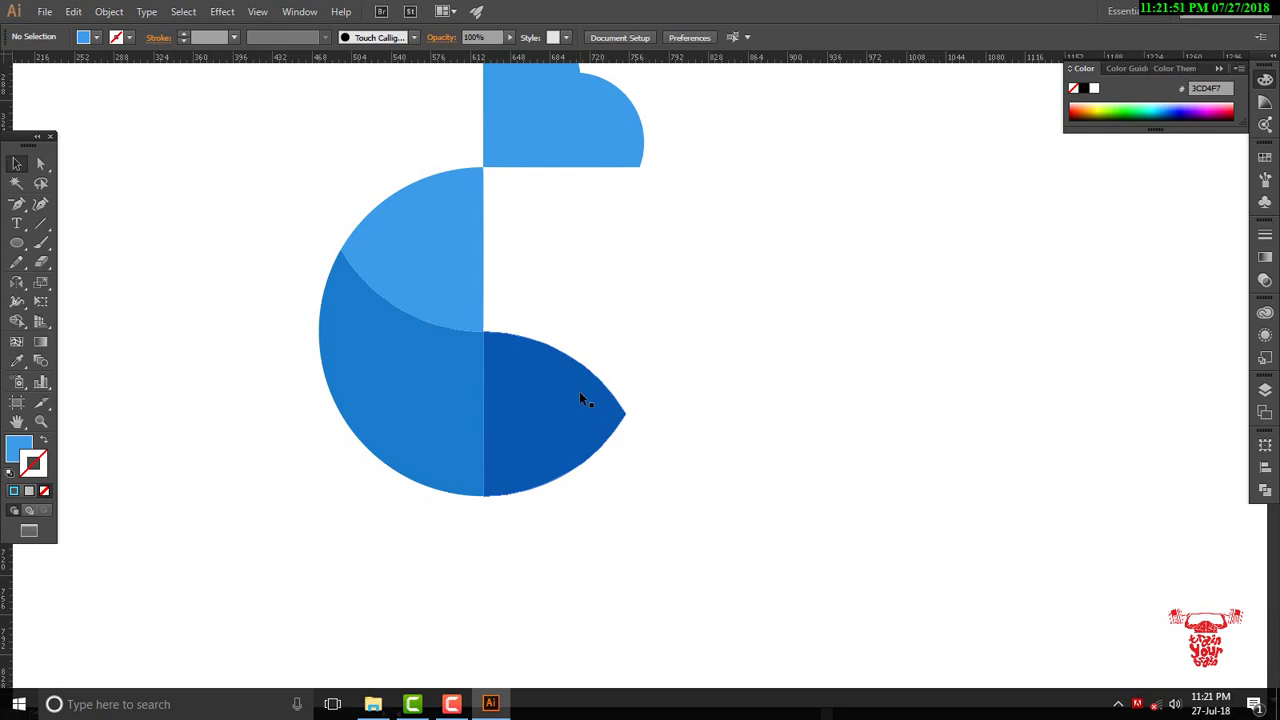
{"action": "left_click", "coordinate": [16, 243]}
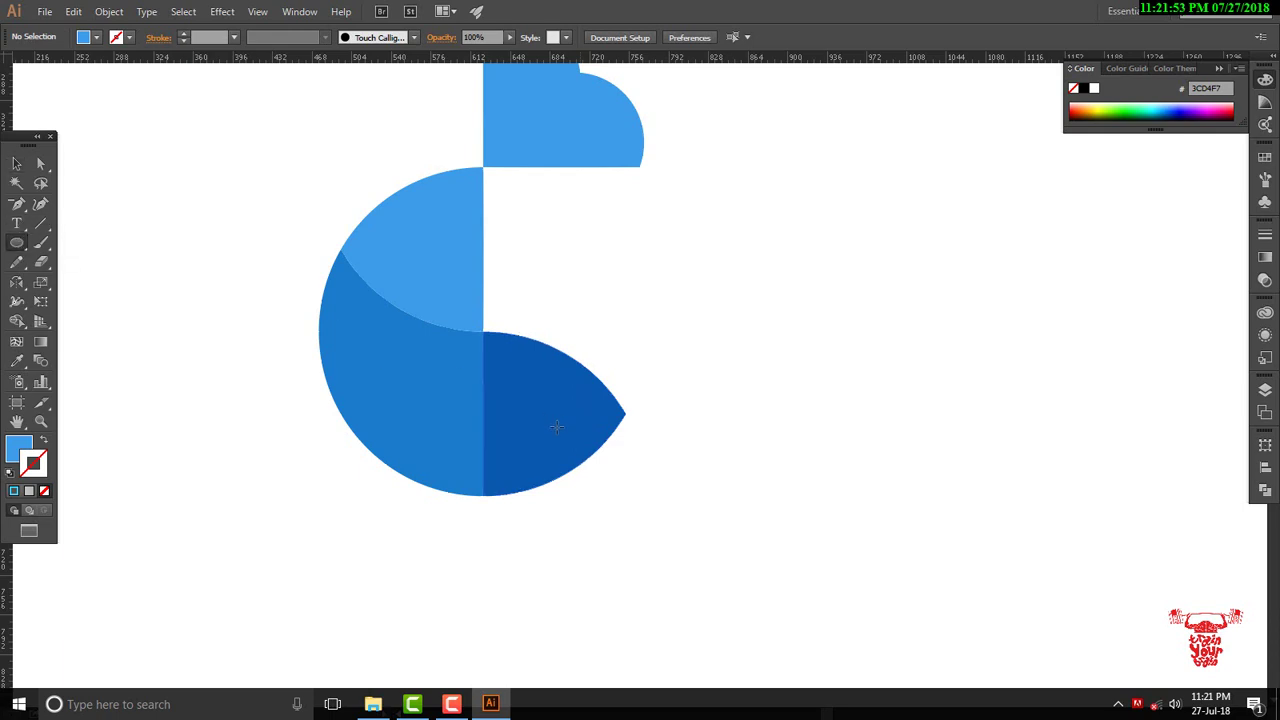
- Draw a small eye circle on the dark blue head and fill it light blue 82C6F4
{"action": "mouse_move", "coordinate": [554, 392]}
{"action": "left_mouse_down"}
{"action": "mouse_move", "coordinate": [581, 423]}
{"action": "mouse_move", "coordinate": [566, 404]}
{"action": "left_mouse_up"}
{"action": "left_click", "coordinate": [16, 168]}
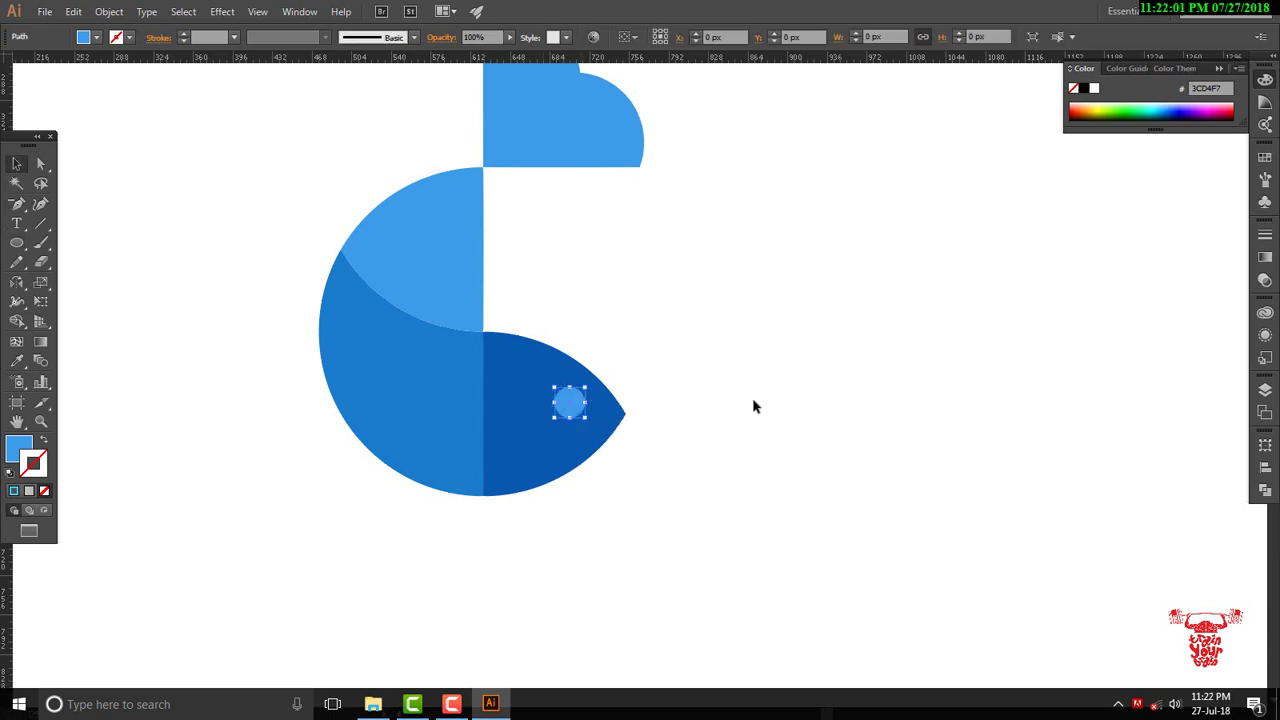
{"action": "left_click", "coordinate": [754, 405]}
{"action": "left_click", "coordinate": [569, 405]}
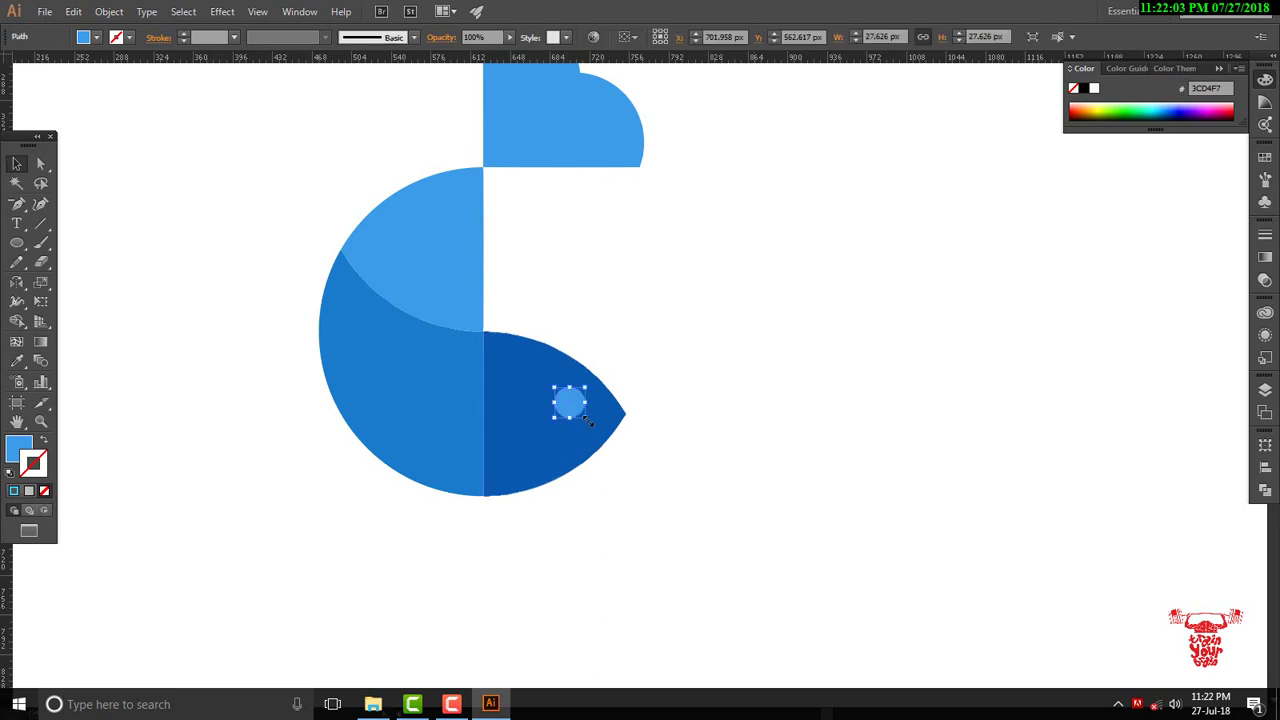
{"action": "double_click", "coordinate": [18, 448]}
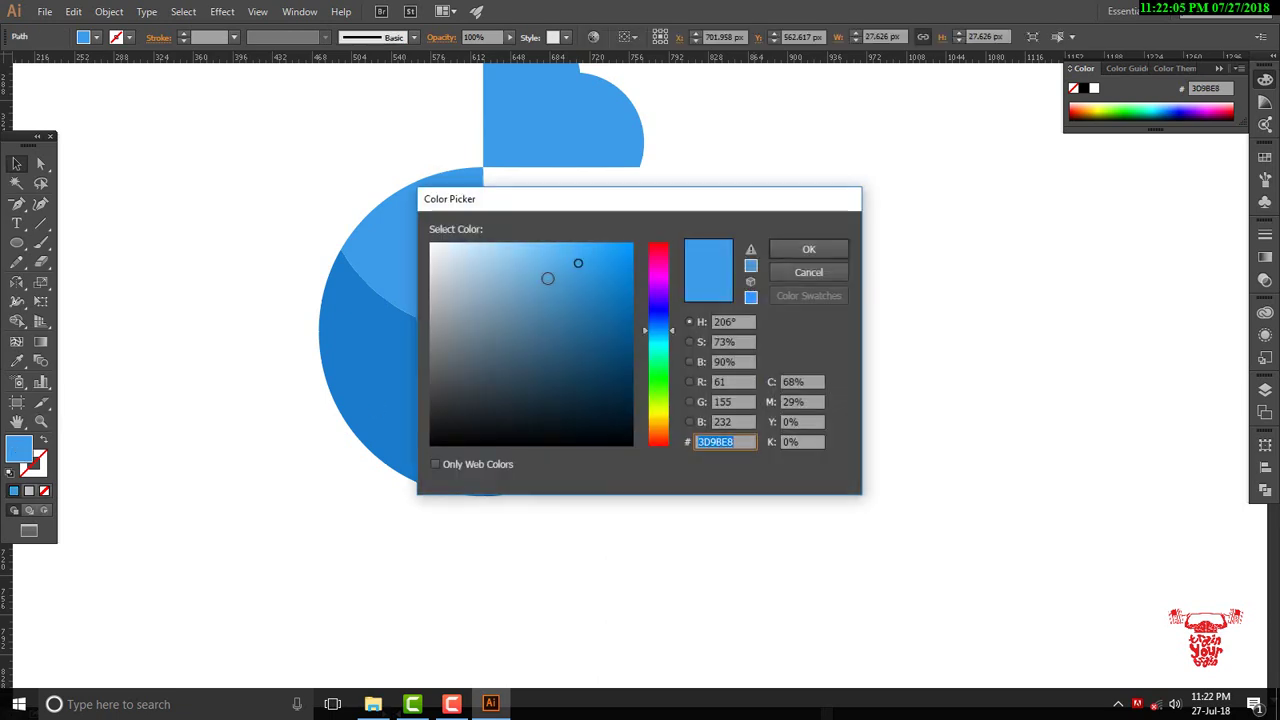
{"action": "left_click", "coordinate": [522, 251]}
{"action": "left_click", "coordinate": [796, 252]}
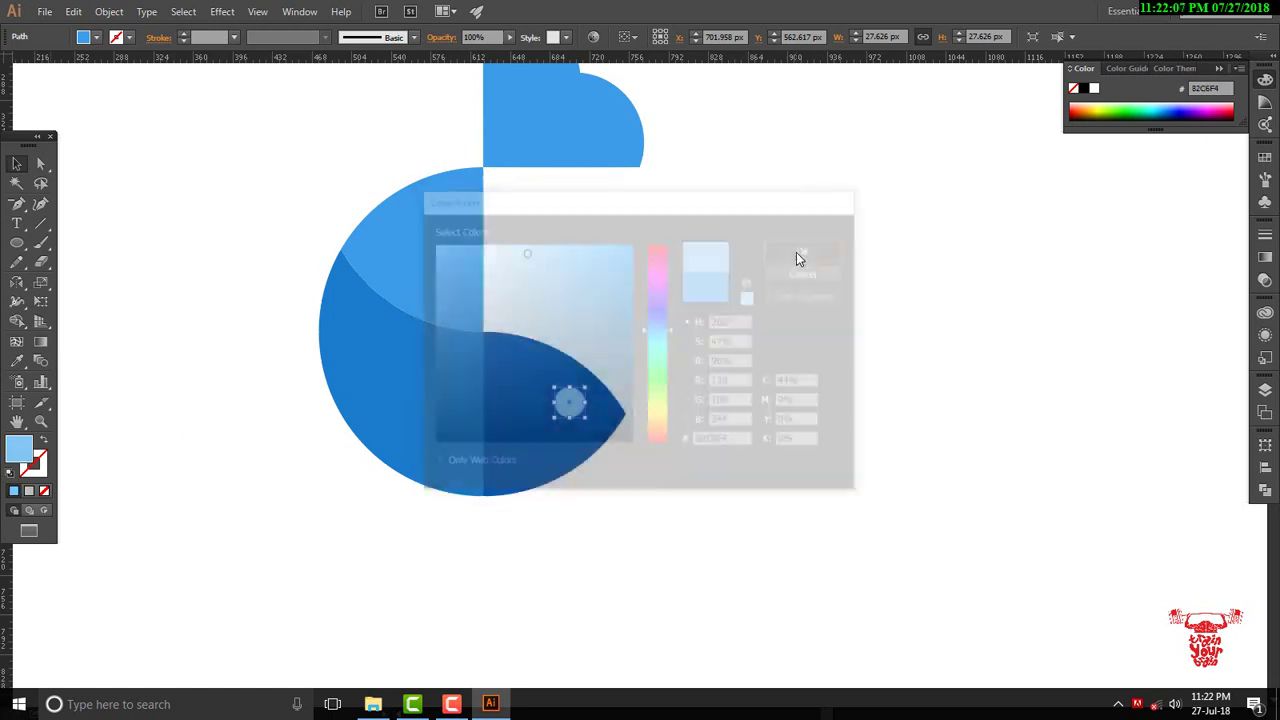
{"action": "left_click", "coordinate": [783, 303]}
- Add a smaller pupil copy centred in the eye, filled mid blue 187CCC
{"action": "left_click", "coordinate": [572, 410]}
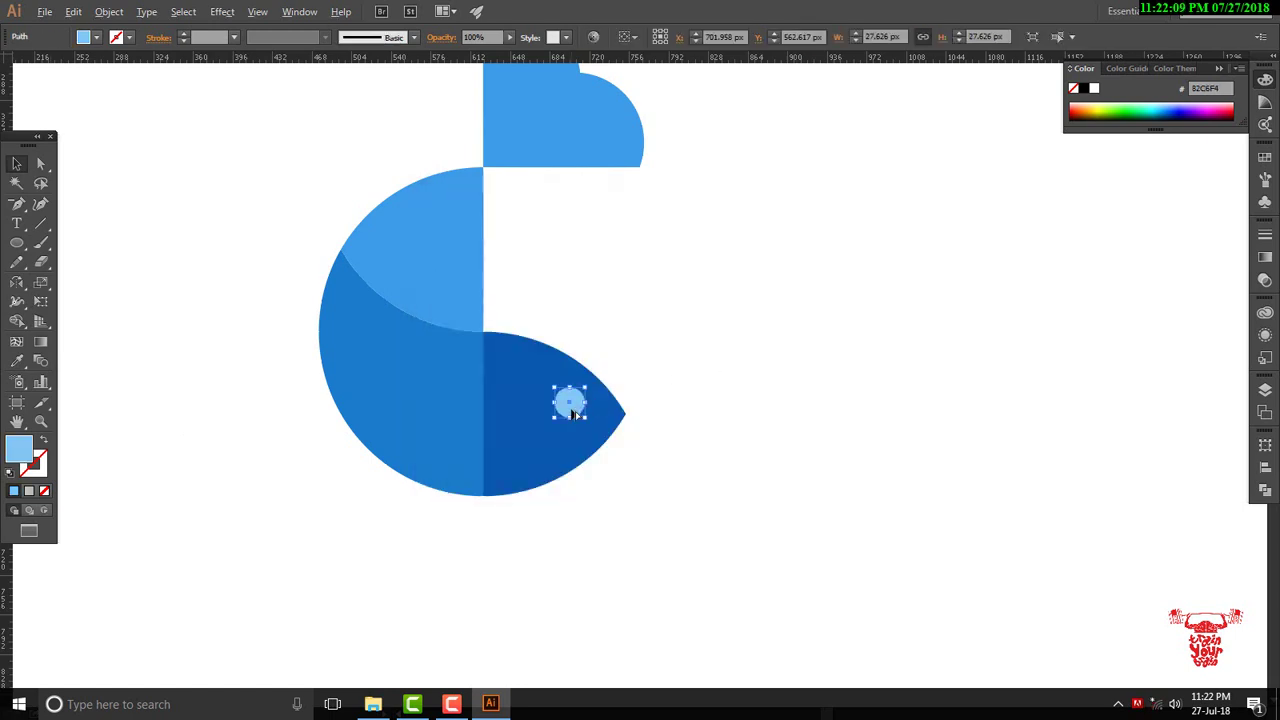
{"action": "left_click_drag", "start_coordinate": [572, 412], "coordinate": [664, 412]}
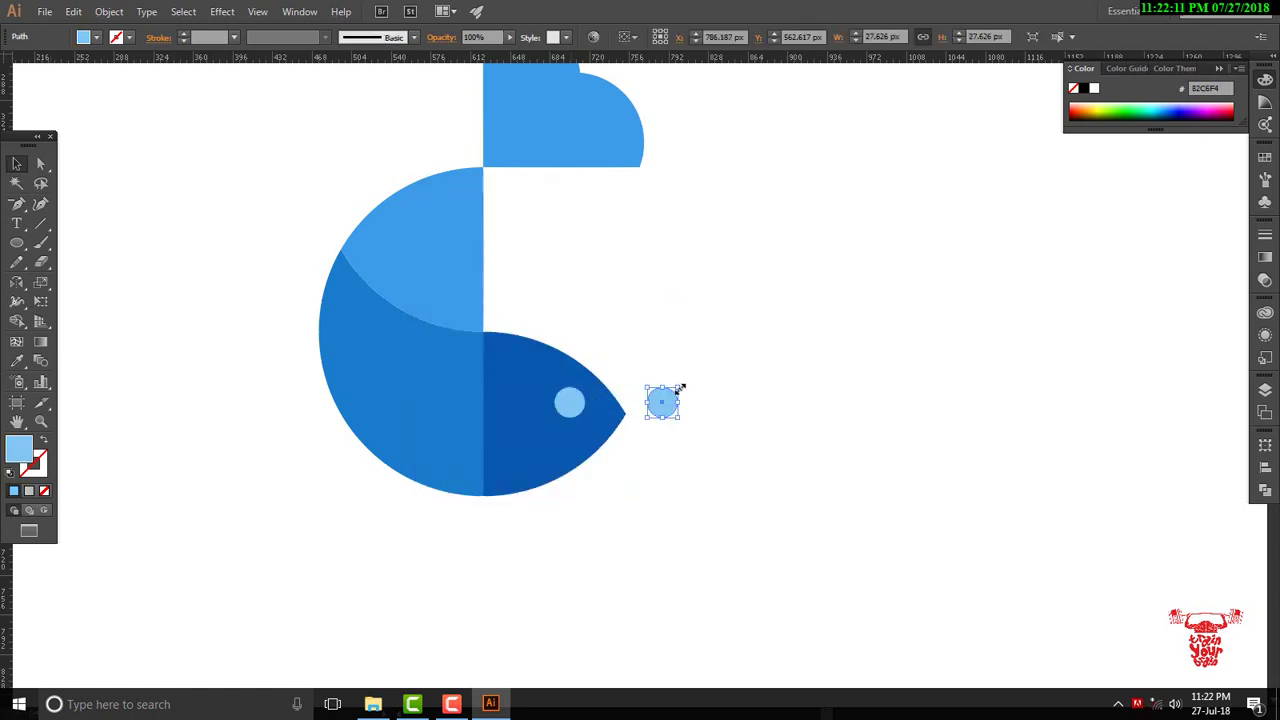
{"action": "mouse_move", "coordinate": [680, 387]}
{"action": "left_mouse_down"}
{"action": "mouse_move", "coordinate": [662, 404]}
{"action": "mouse_move", "coordinate": [577, 403]}
{"action": "left_mouse_up"}
{"action": "left_click", "coordinate": [691, 408]}
{"action": "key", "text": "i"}
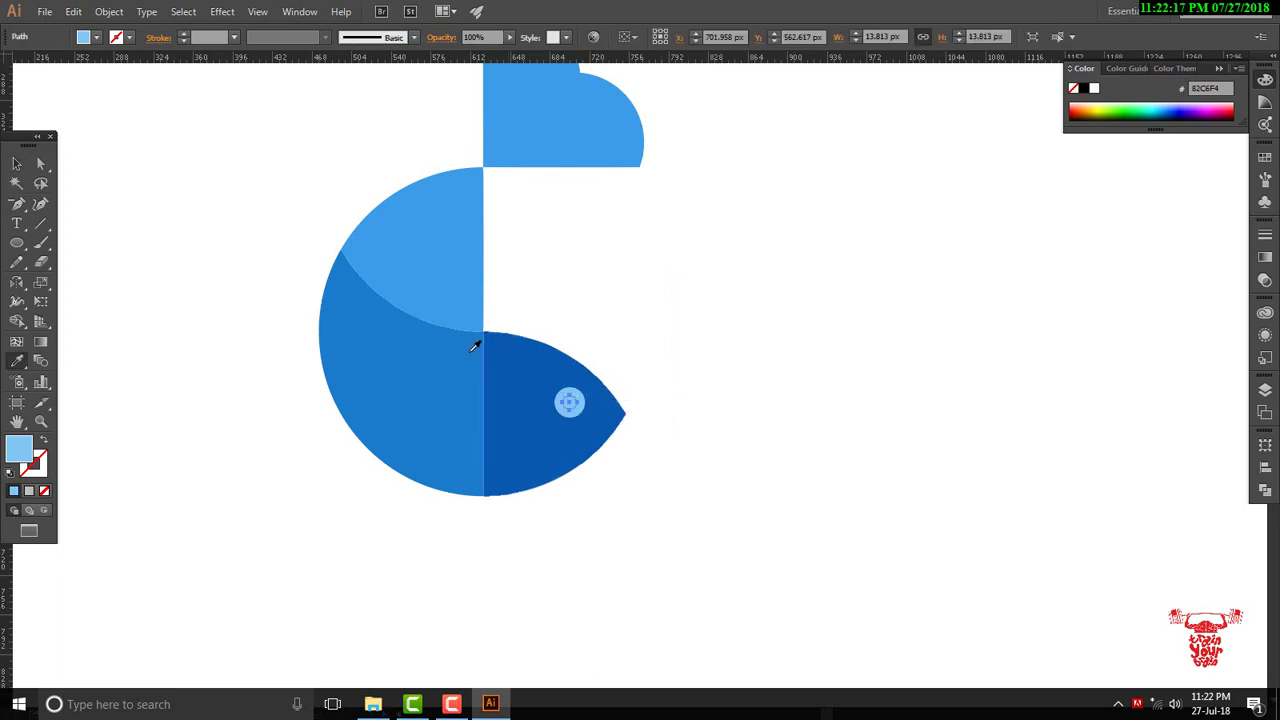
{"action": "left_click", "coordinate": [474, 351]}
{"action": "left_click", "coordinate": [17, 163]}
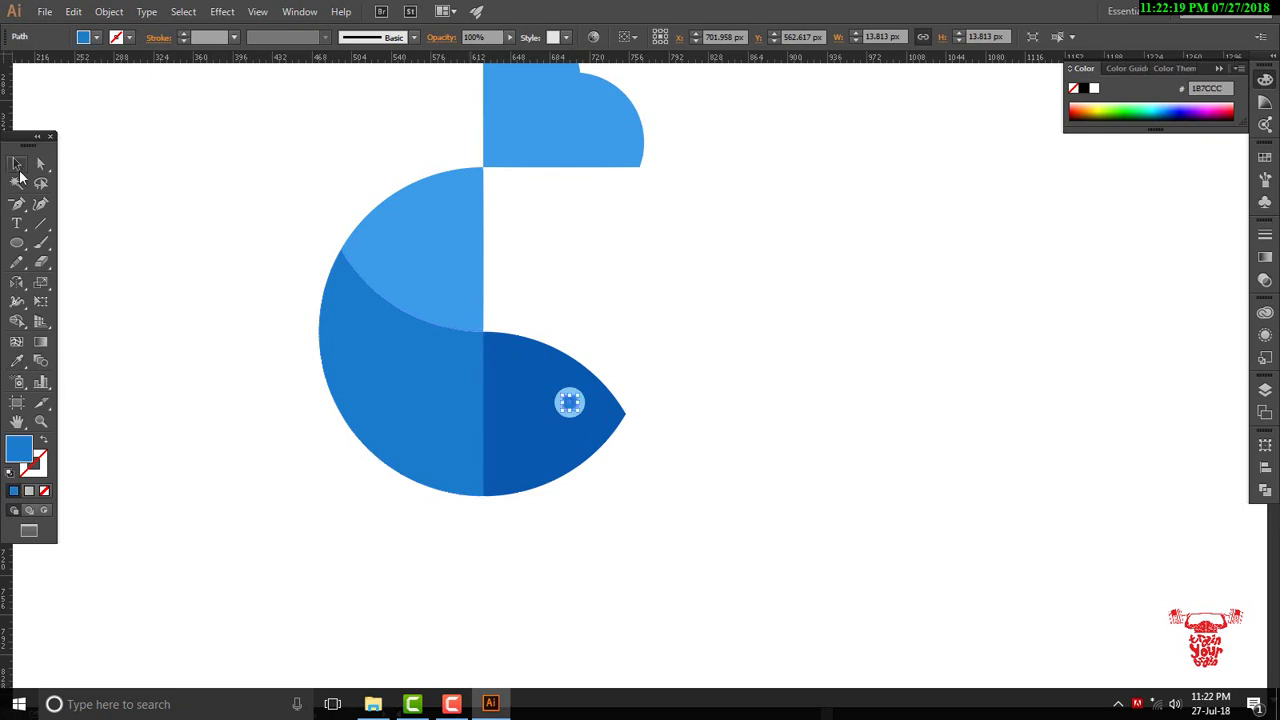
{"action": "left_click", "coordinate": [631, 434]}
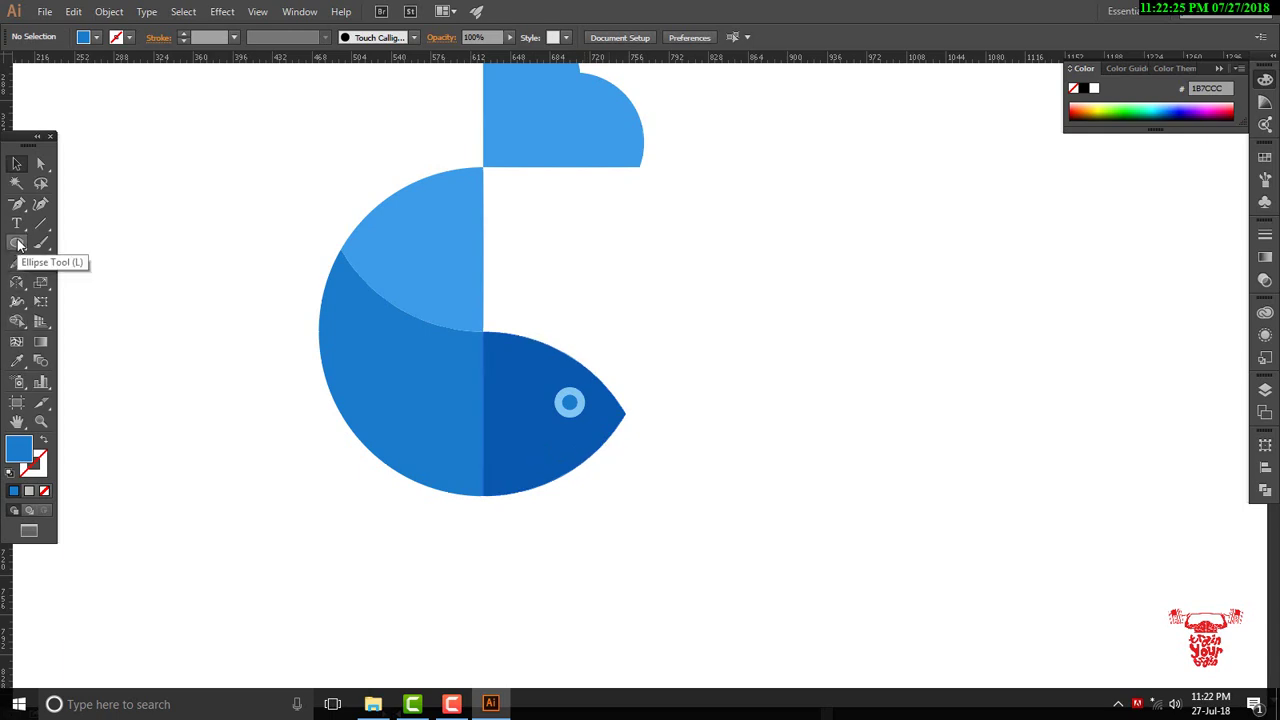
- Draw a thin wedge-shaped mouth path at the fish's tip and select it with the head
{"action": "key", "text": "p"}
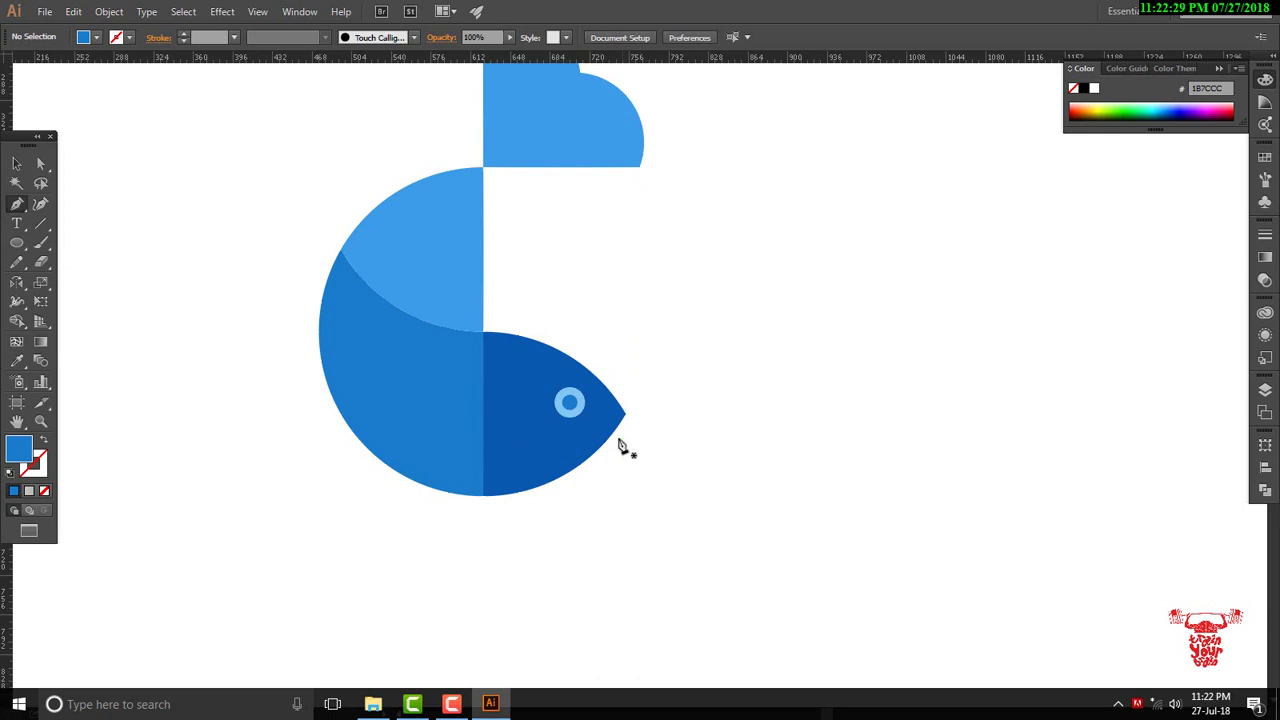
{"action": "mouse_move", "coordinate": [618, 438]}
{"action": "left_mouse_down"}
{"action": "mouse_move", "coordinate": [537, 449]}
{"action": "mouse_move", "coordinate": [609, 468]}
{"action": "mouse_move", "coordinate": [630, 449]}
{"action": "left_mouse_up"}
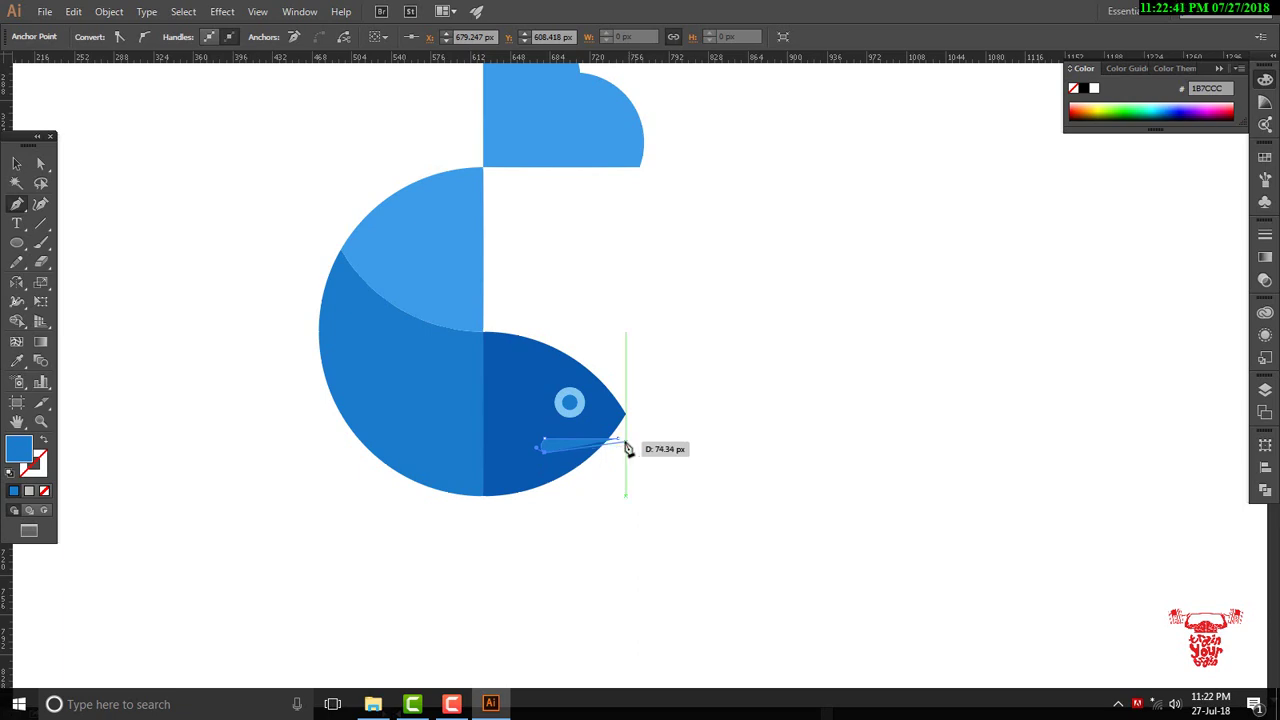
{"action": "left_click_drag", "start_coordinate": [628, 449], "coordinate": [626, 446]}
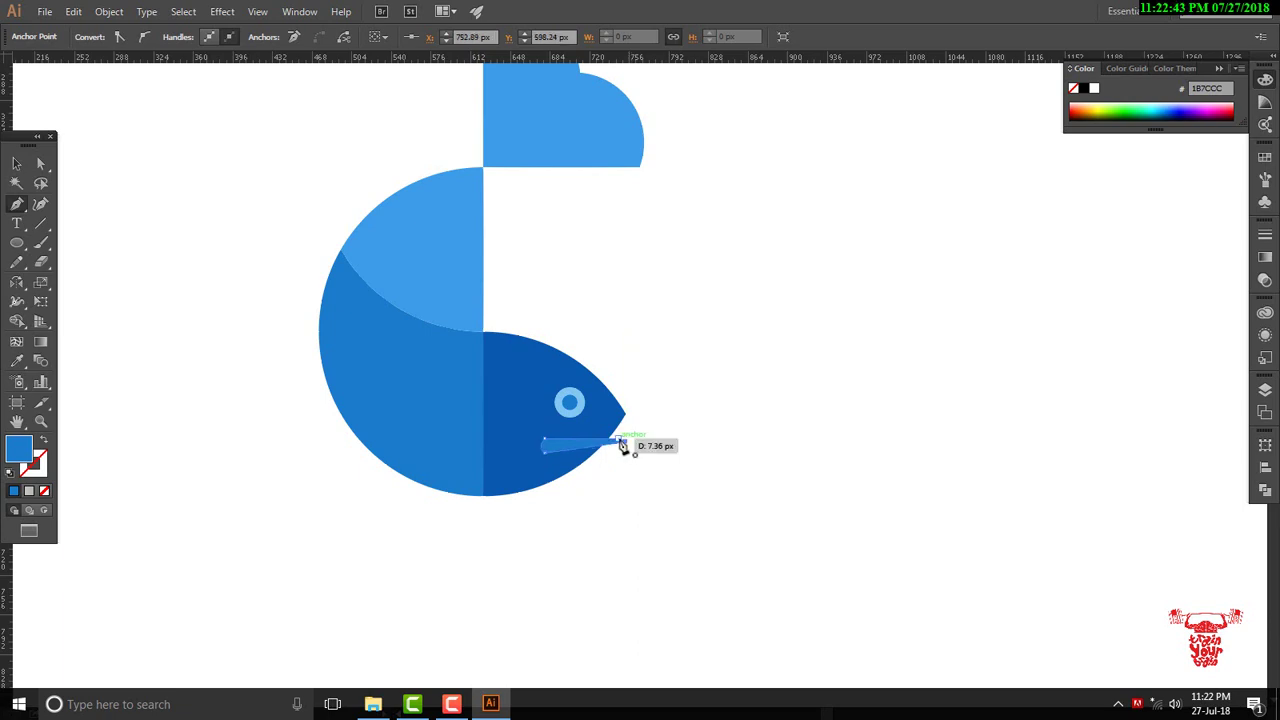
{"action": "left_click", "coordinate": [16, 163]}
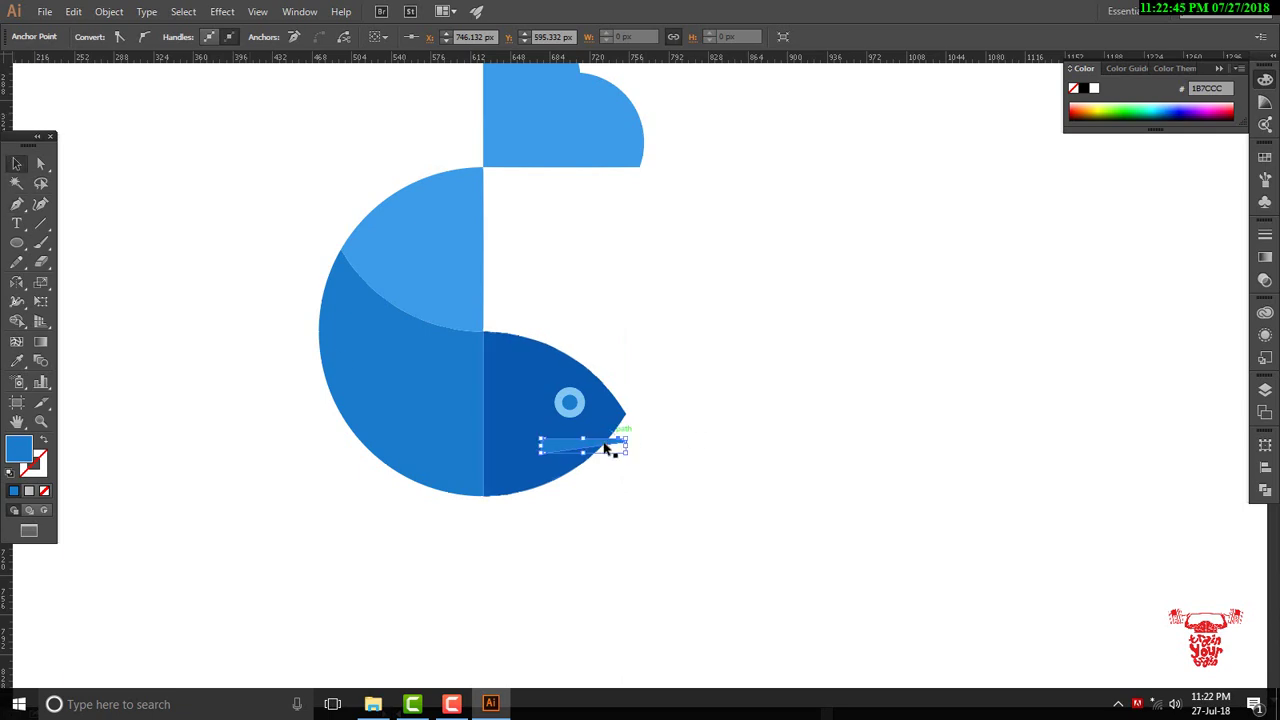
{"action": "left_click", "coordinate": [613, 413], "text": "shift"}
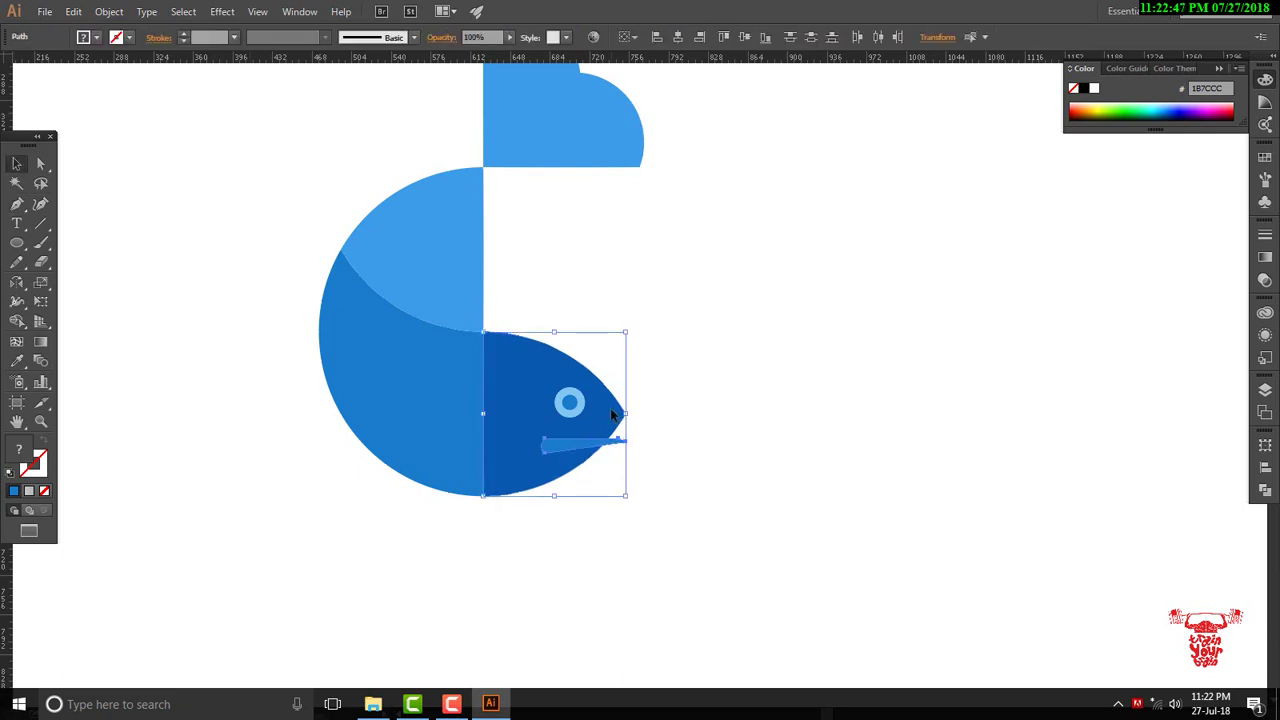
- Split the mouth from the head with Shape Builder and delete the mouth piece
{"action": "left_click", "coordinate": [16, 322]}
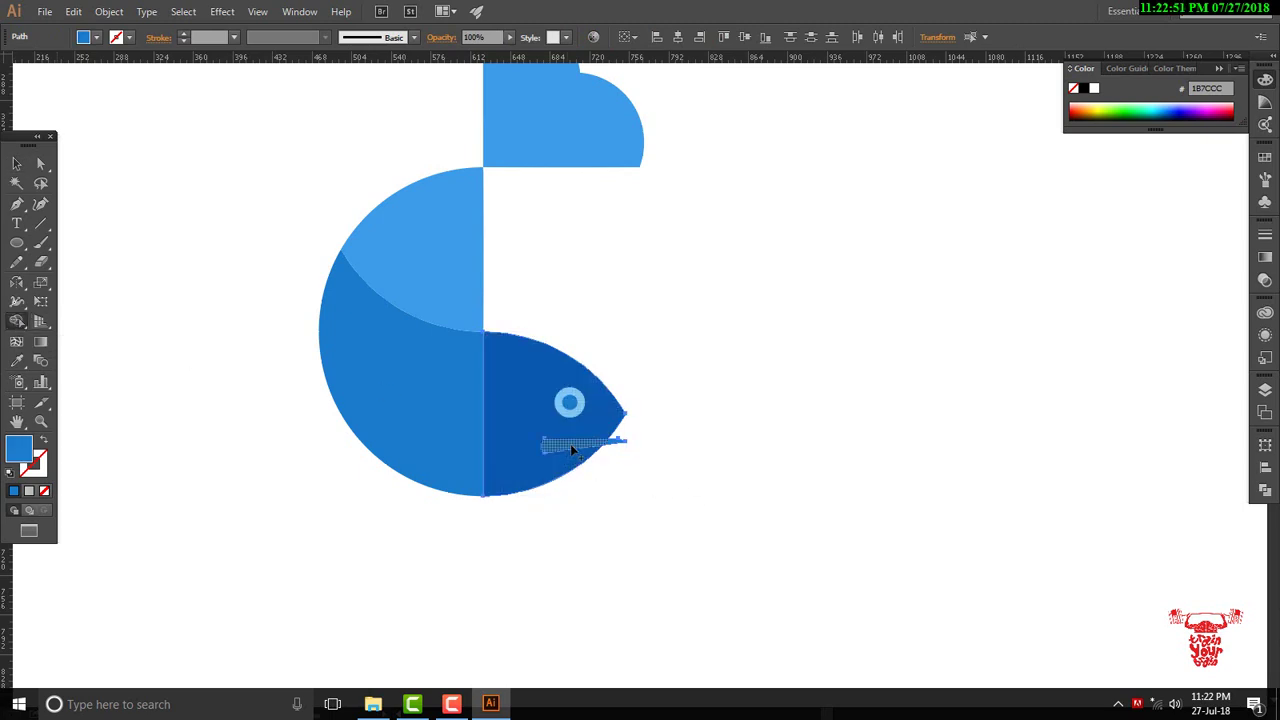
{"action": "left_click_drag", "start_coordinate": [562, 448], "coordinate": [620, 444]}
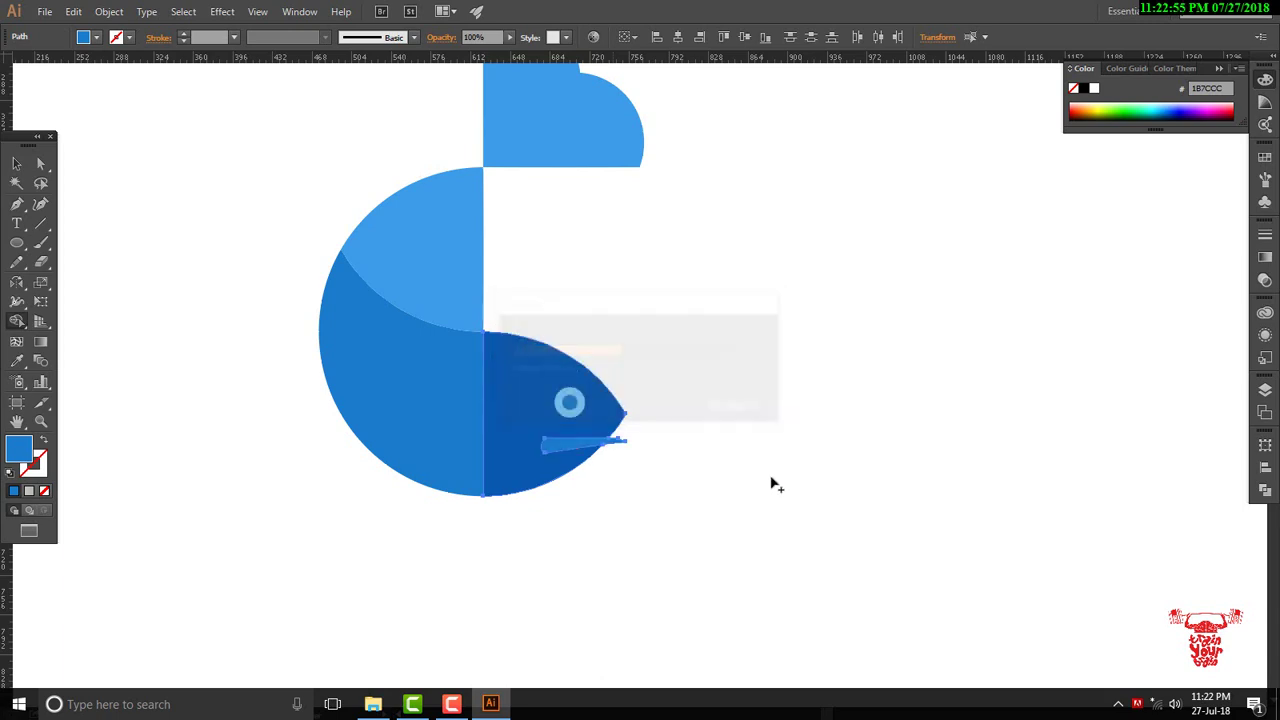
{"action": "left_click", "coordinate": [16, 165]}
{"action": "left_click", "coordinate": [637, 457]}
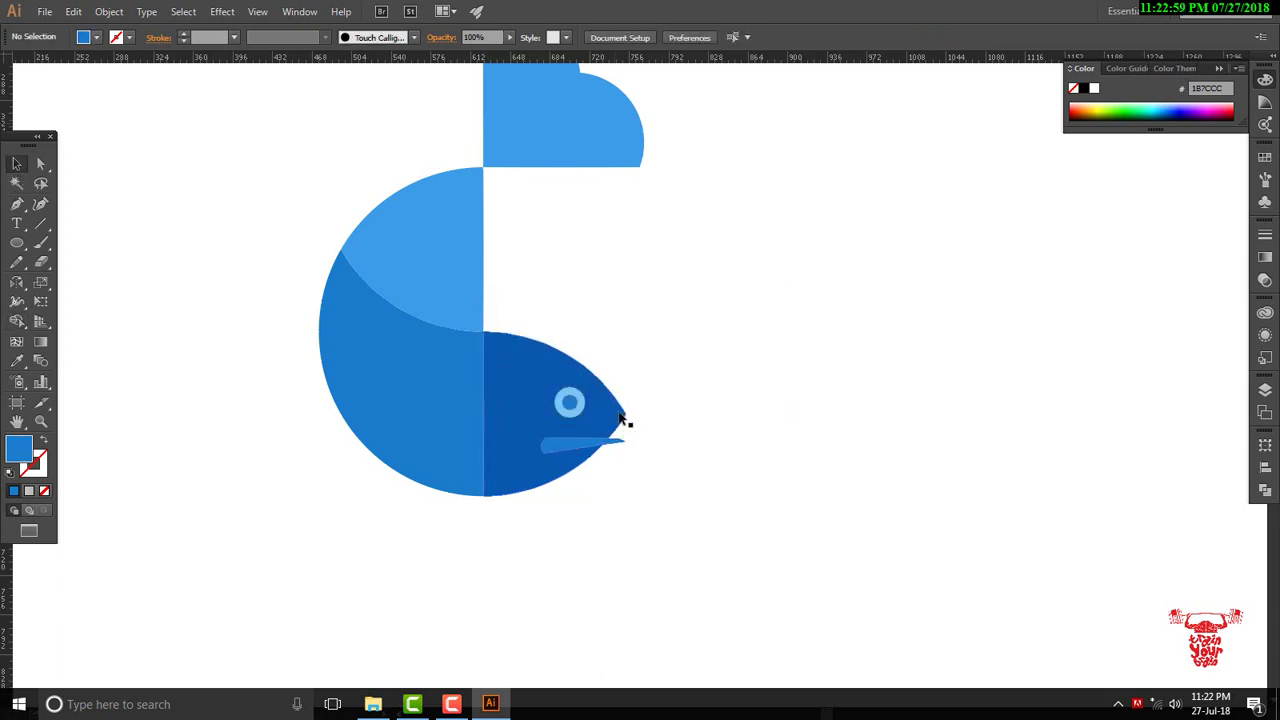
{"action": "left_click_drag", "start_coordinate": [643, 463], "coordinate": [795, 564]}
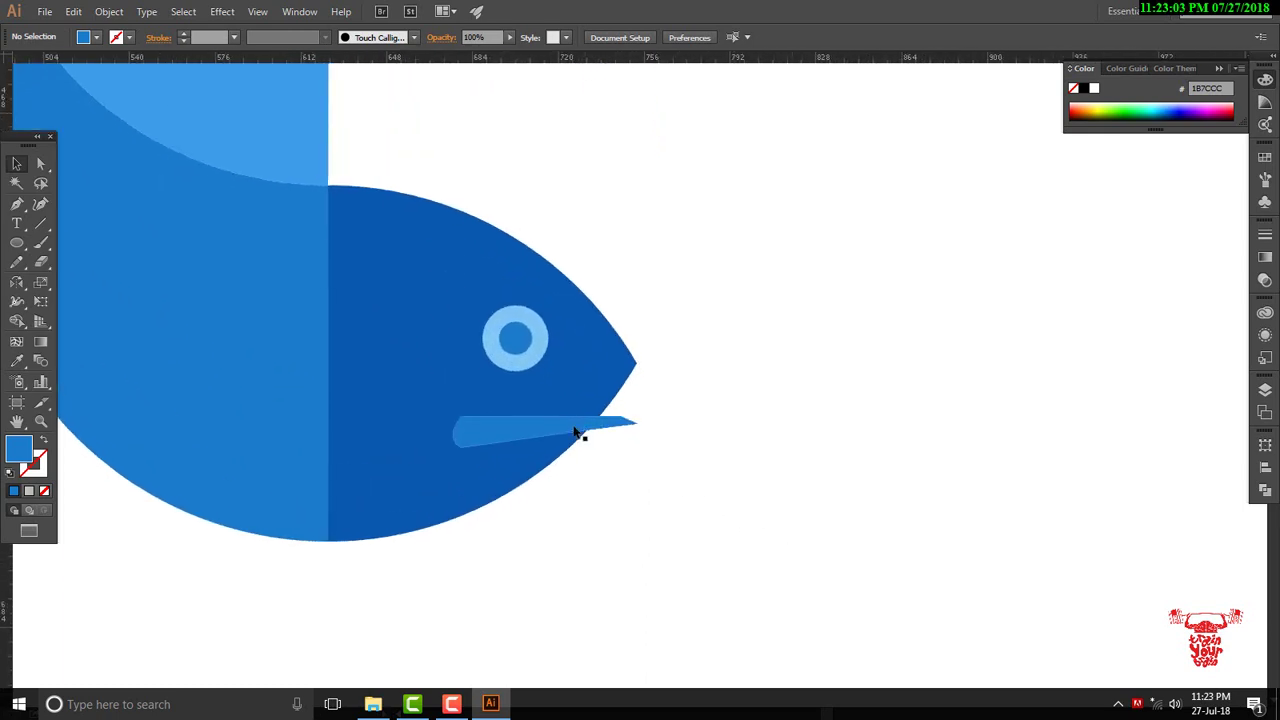
{"action": "left_click_drag", "start_coordinate": [575, 432], "coordinate": [820, 428]}
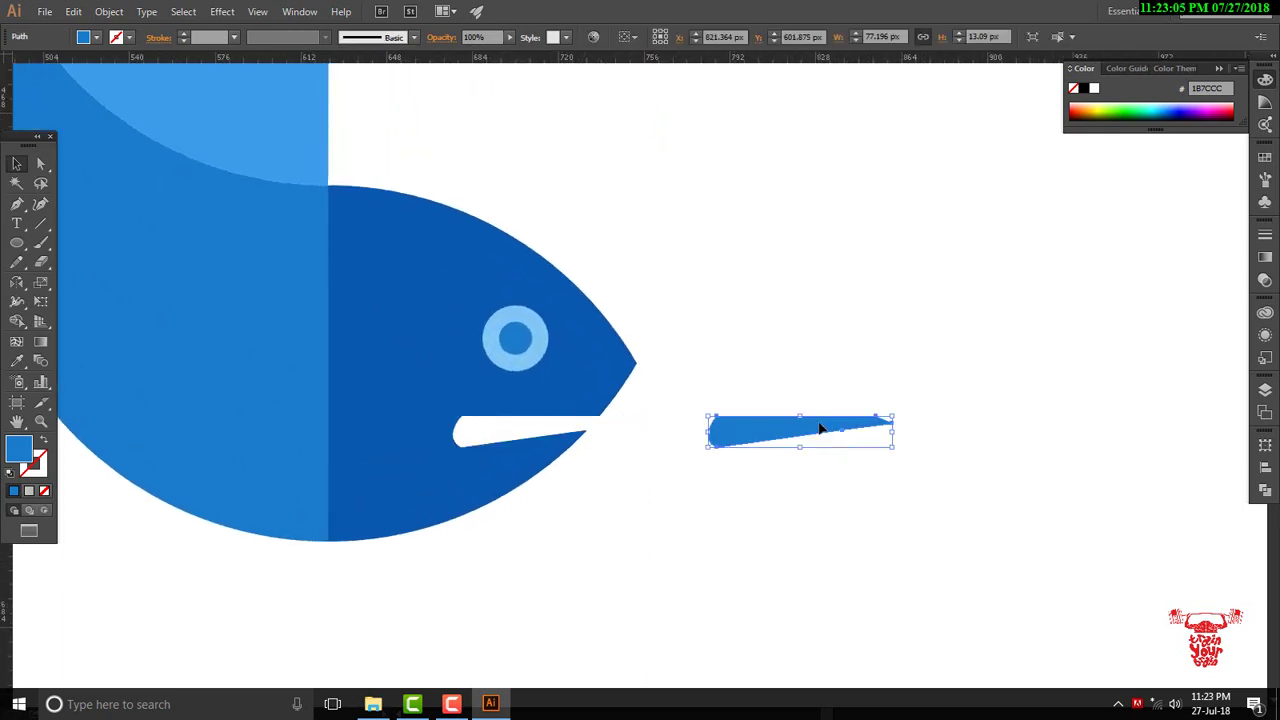
{"action": "key", "text": "Delete"}
{"action": "key", "text": "ctrl+0"}
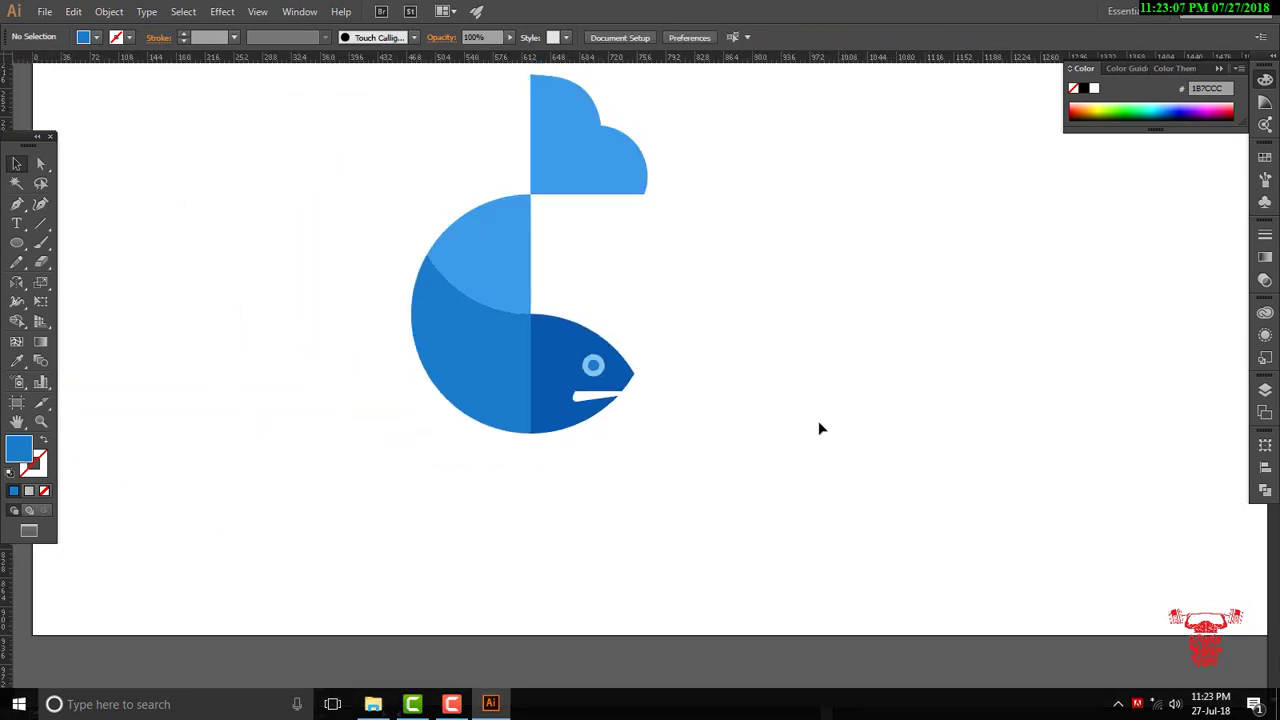
{"action": "left_click_drag", "start_coordinate": [660, 340], "coordinate": [686, 411]}
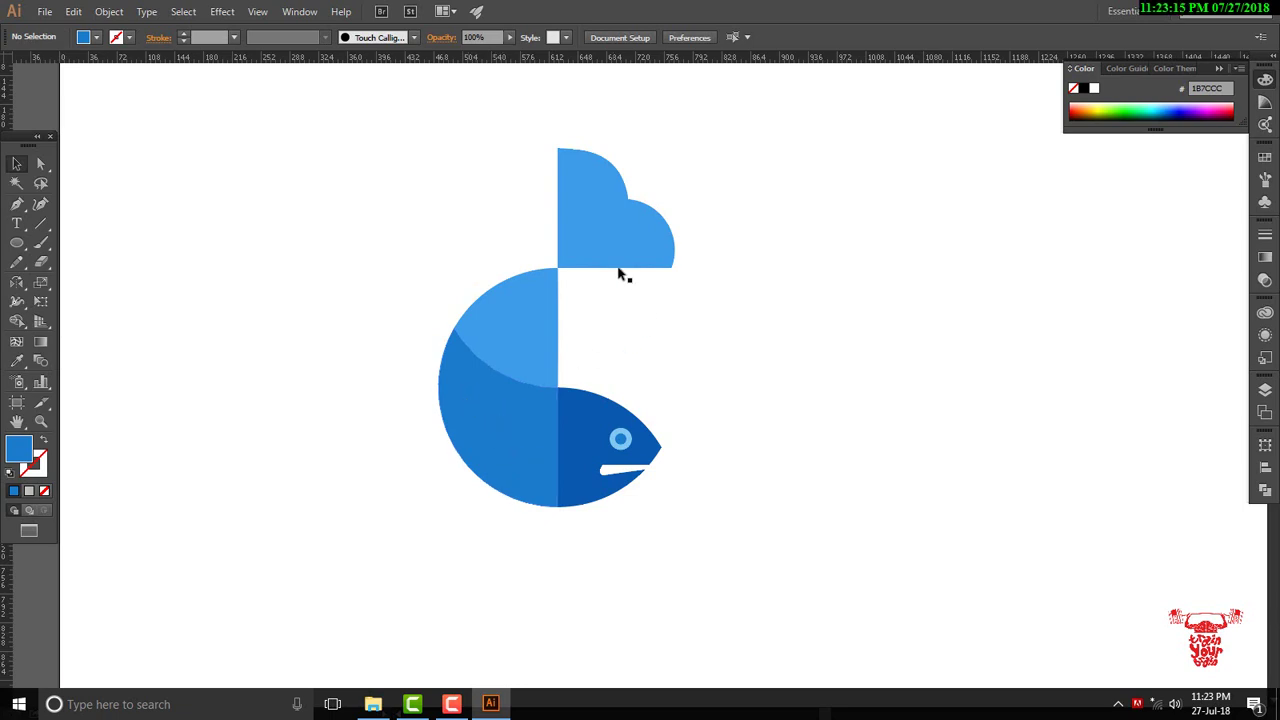
- Copy the top cloud shape to the lower left and rotate it 180°
{"action": "mouse_move", "coordinate": [628, 246]}
{"action": "left_mouse_down"}
{"action": "mouse_move", "coordinate": [447, 452]}
{"action": "mouse_move", "coordinate": [666, 240]}
{"action": "mouse_move", "coordinate": [387, 504]}
{"action": "left_mouse_up"}
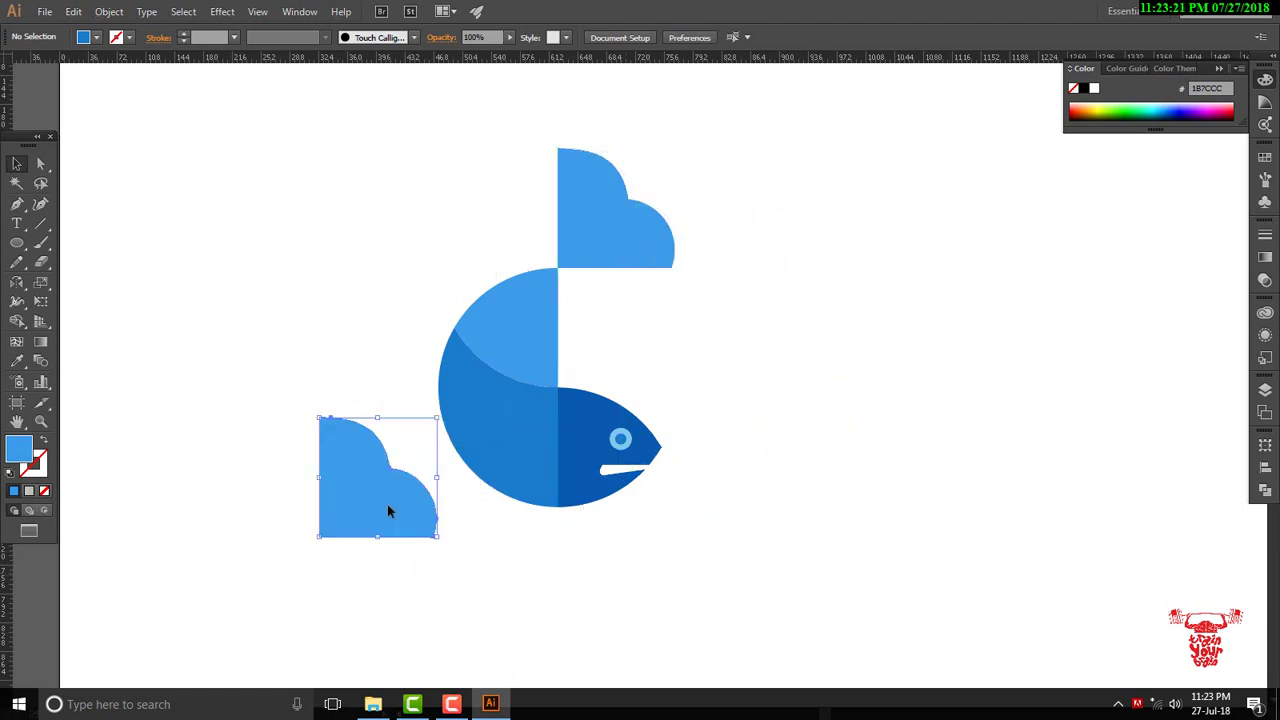
{"action": "left_click_drag", "start_coordinate": [437, 409], "coordinate": [314, 565]}
{"action": "left_click", "coordinate": [429, 563]}
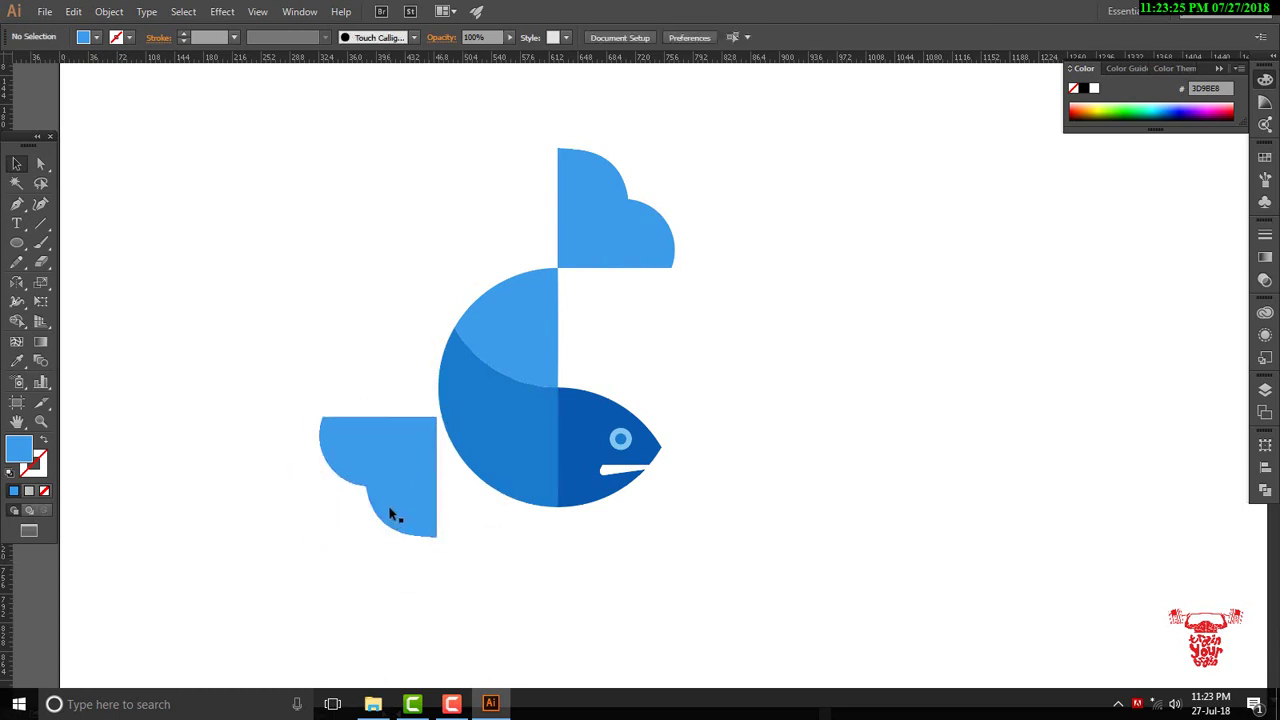
{"action": "left_click", "coordinate": [390, 513]}
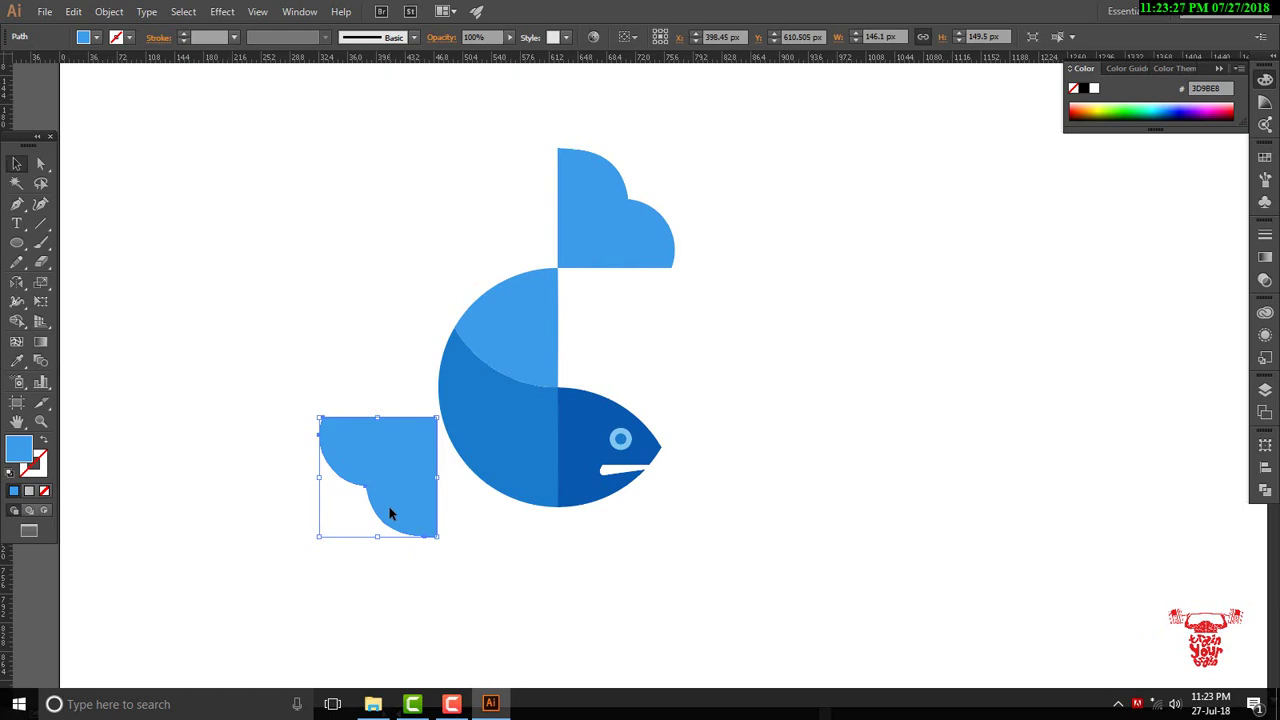
- Delete and convert the fin's anchor points to give it a straight sloping edge
{"action": "key", "text": "p"}
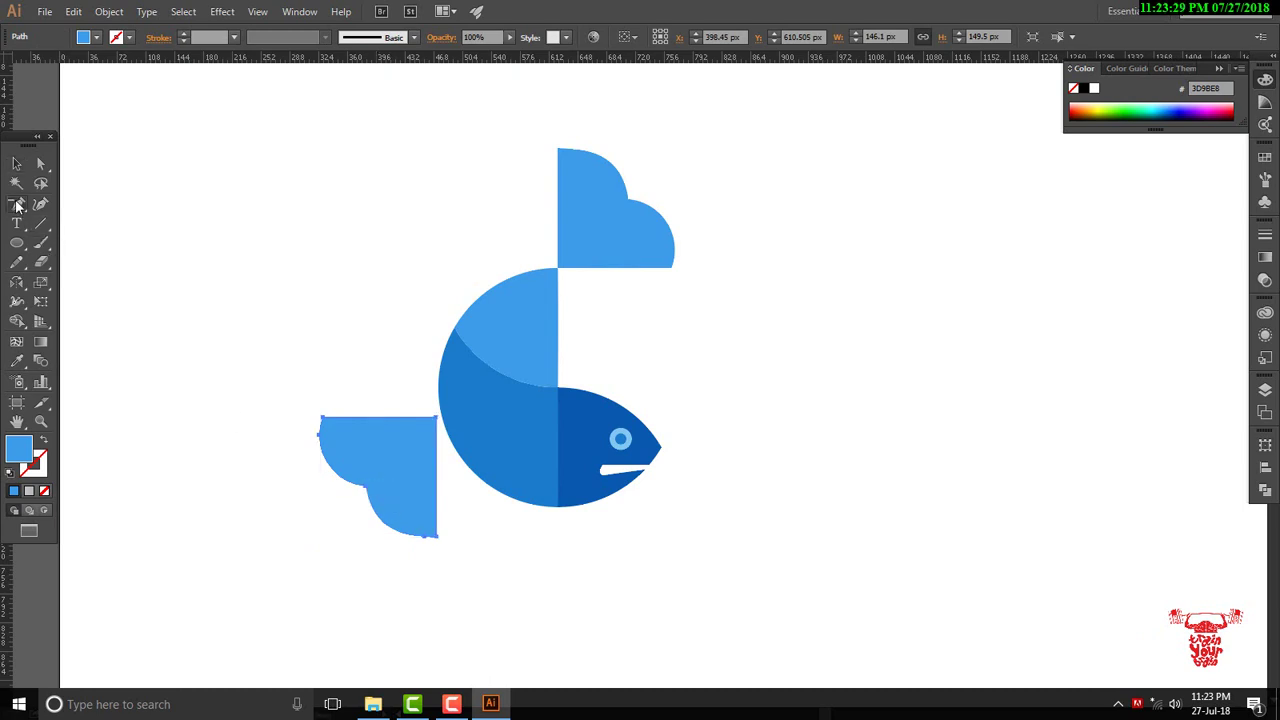
{"action": "left_click_drag", "start_coordinate": [17, 206], "coordinate": [76, 246]}
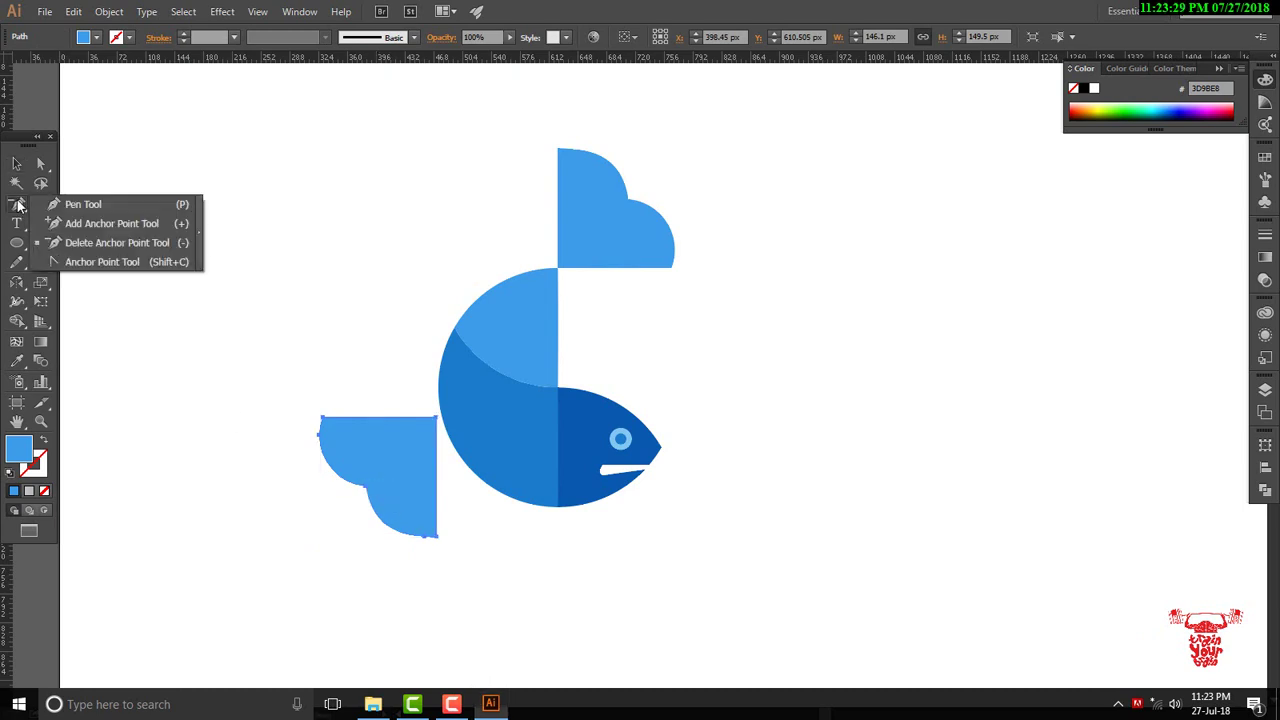
{"action": "left_click", "coordinate": [76, 246]}
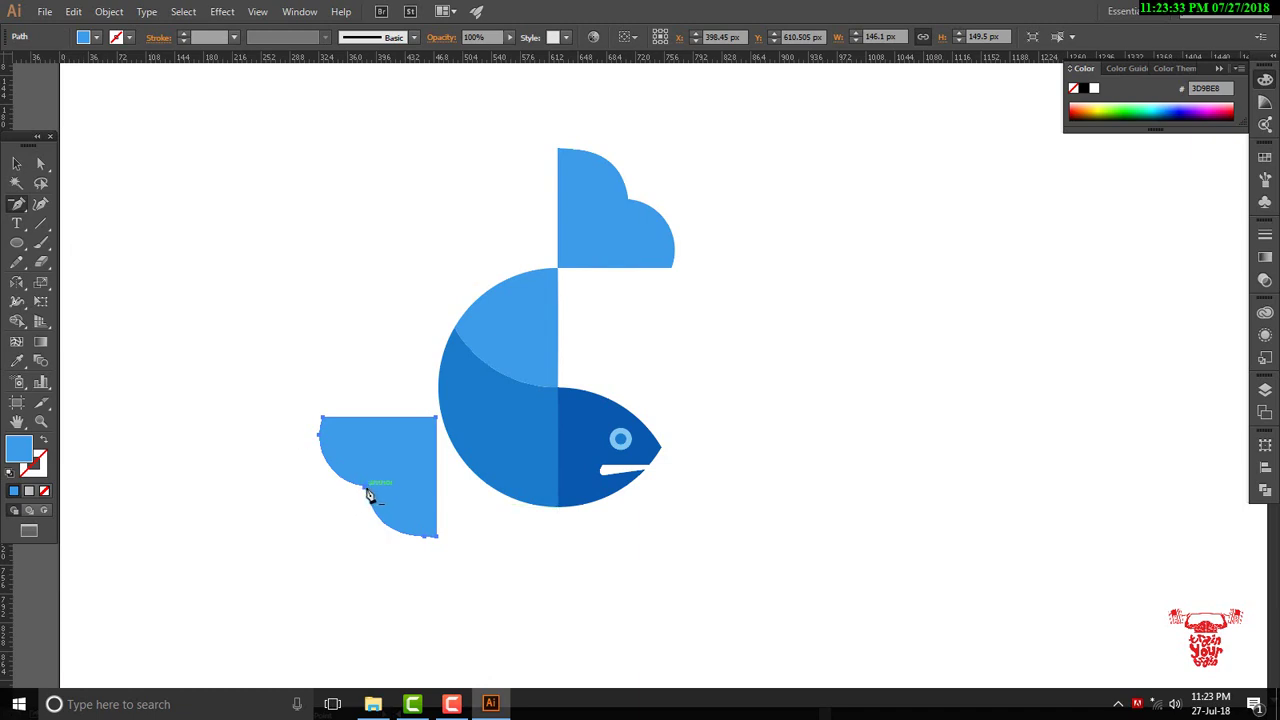
{"action": "left_click", "coordinate": [366, 490]}
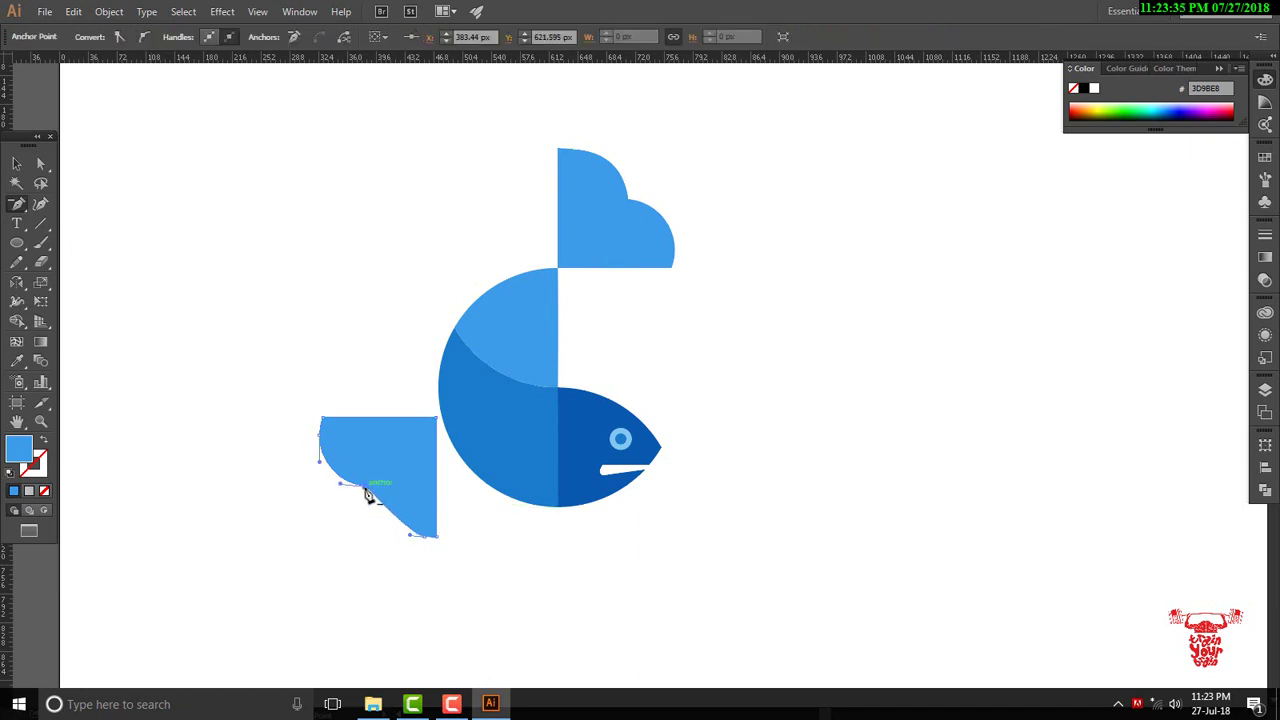
{"action": "left_click", "coordinate": [366, 488]}
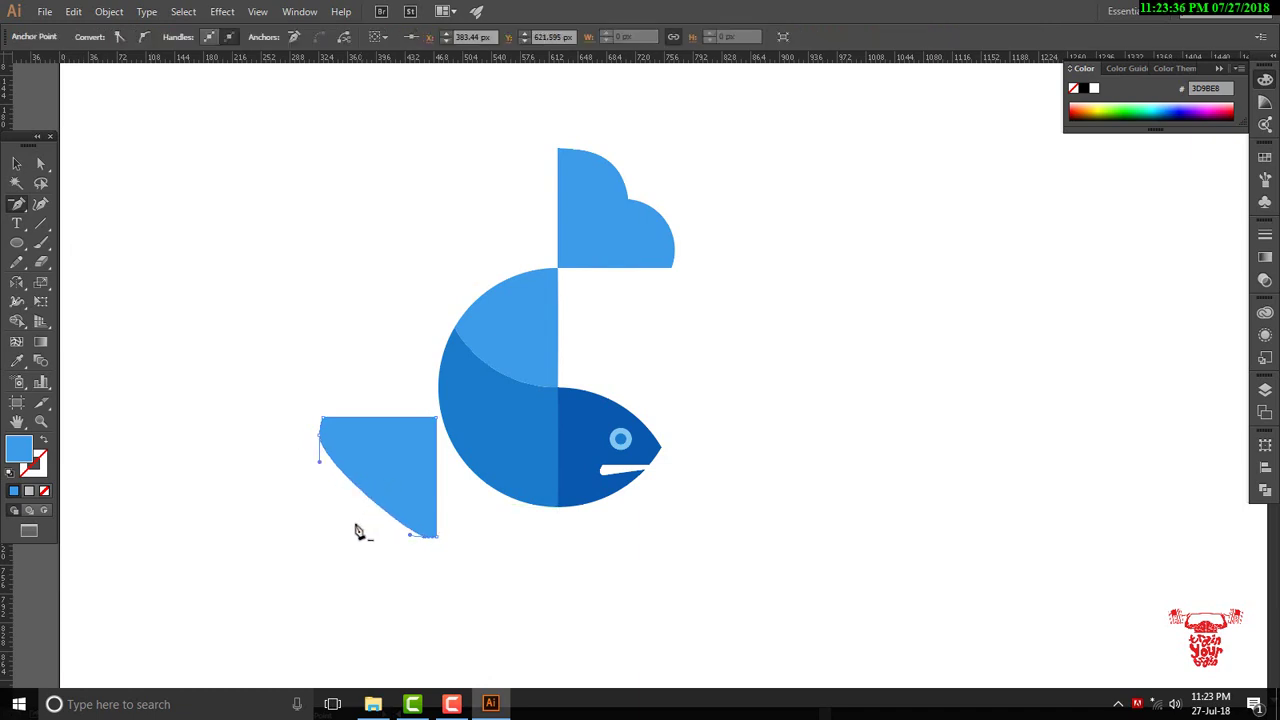
{"action": "left_click", "coordinate": [320, 438]}
{"action": "left_click", "coordinate": [41, 164]}
{"action": "left_click", "coordinate": [270, 344]}
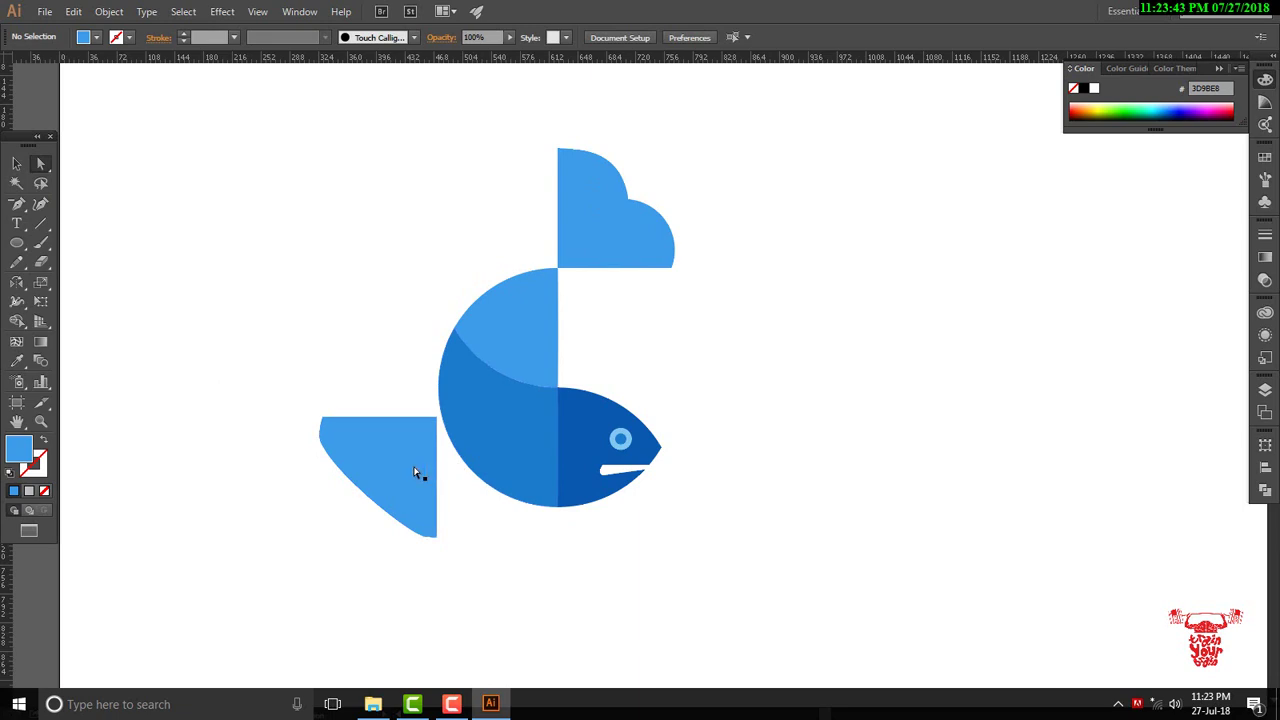
{"action": "left_click", "coordinate": [417, 474]}
{"action": "left_click_drag", "start_coordinate": [457, 477], "coordinate": [630, 574]}
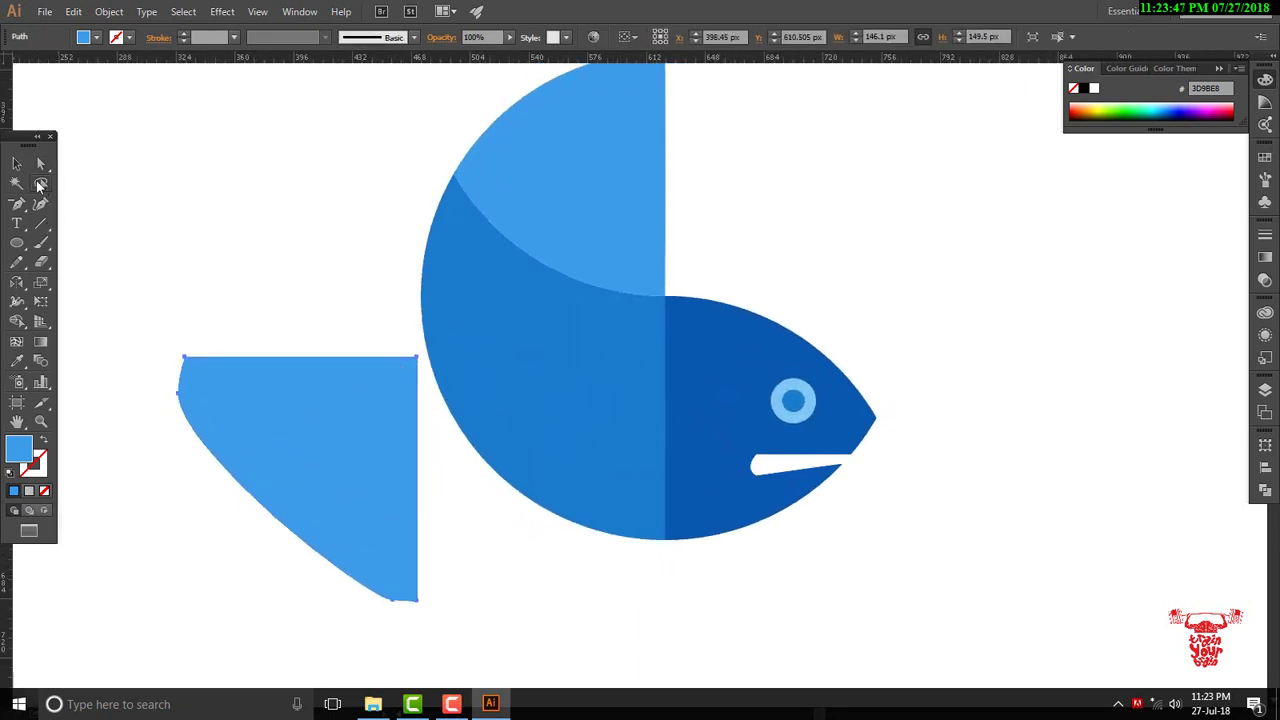
- Round the fin's corners, settling on a 12.44 px radius
{"action": "left_click", "coordinate": [39, 166]}
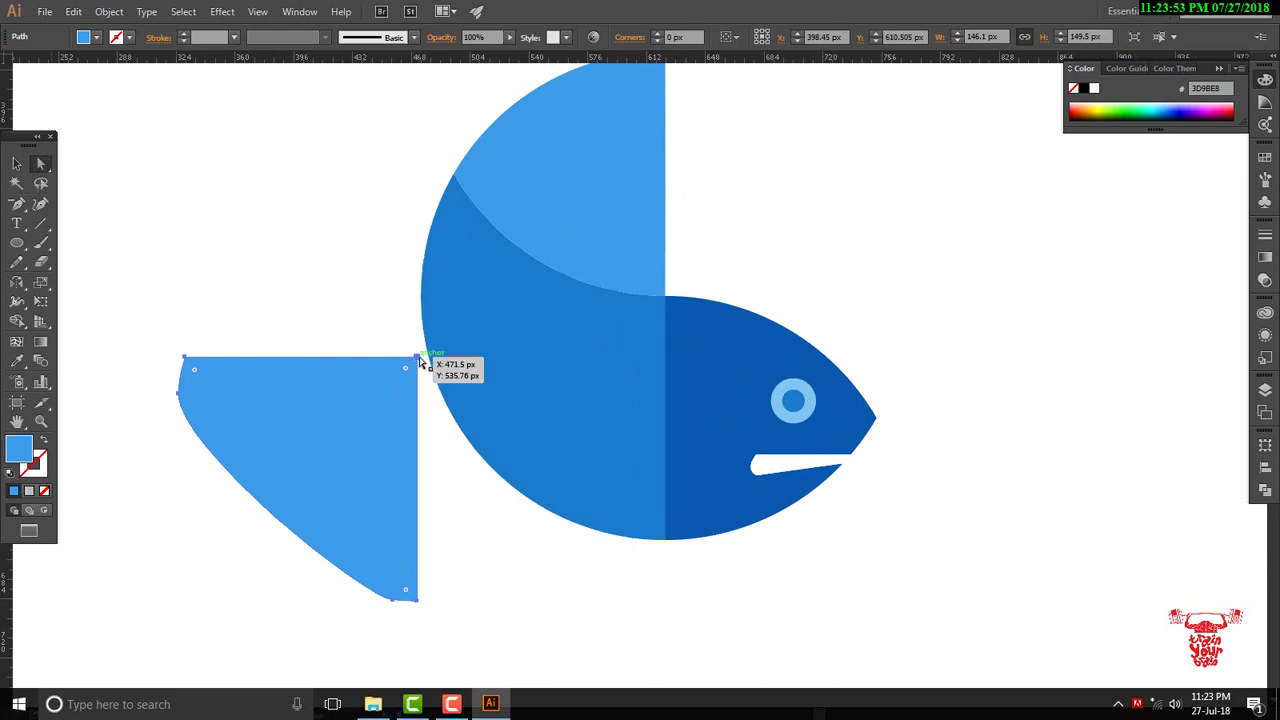
{"action": "left_click", "coordinate": [420, 362]}
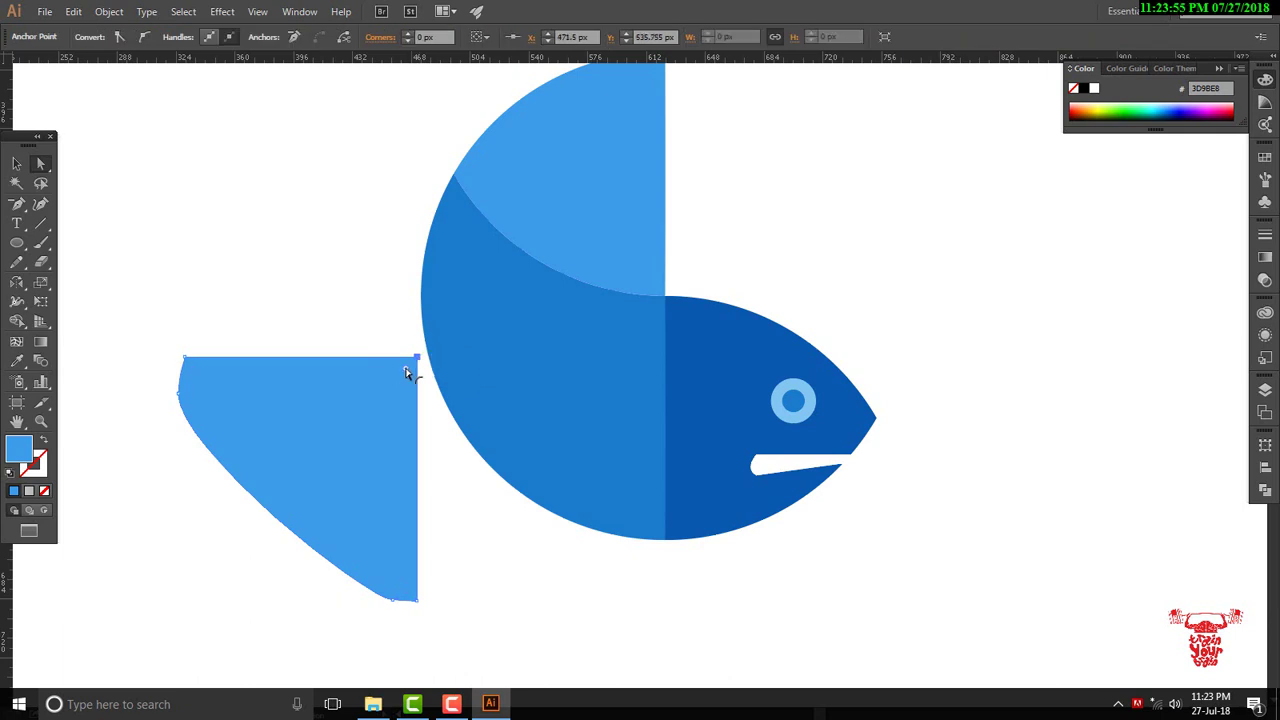
{"action": "left_click_drag", "start_coordinate": [407, 373], "coordinate": [396, 386]}
{"action": "left_click_drag", "start_coordinate": [396, 384], "coordinate": [395, 385]}
{"action": "left_click_drag", "start_coordinate": [395, 385], "coordinate": [396, 384]}
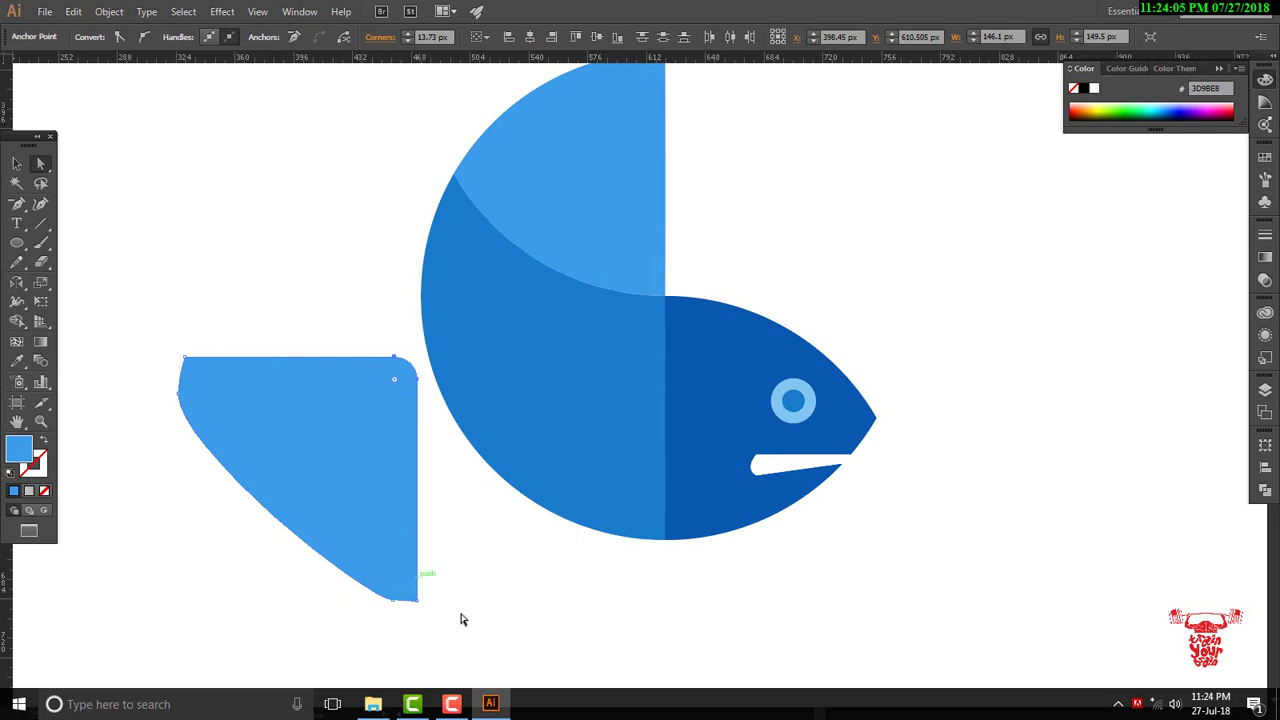
{"action": "left_click", "coordinate": [16, 163]}
{"action": "left_click", "coordinate": [120, 300]}
{"action": "left_click", "coordinate": [322, 432]}
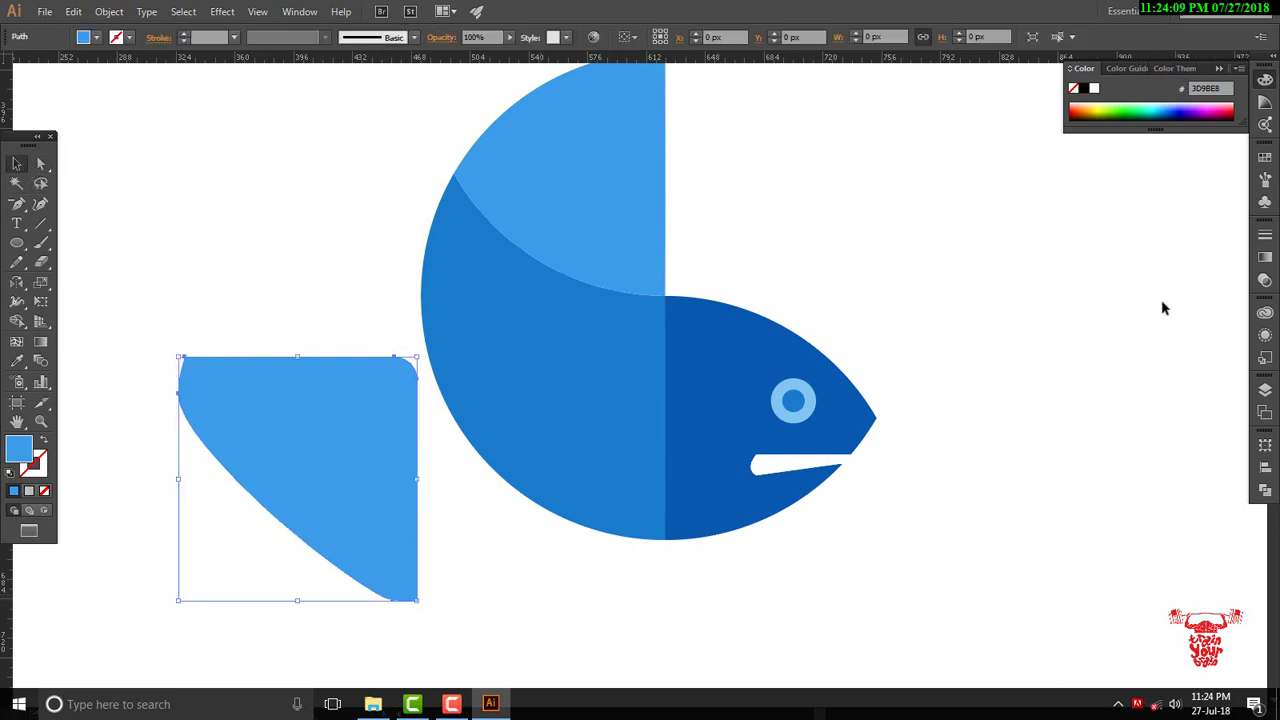
{"action": "left_click", "coordinate": [40, 163]}
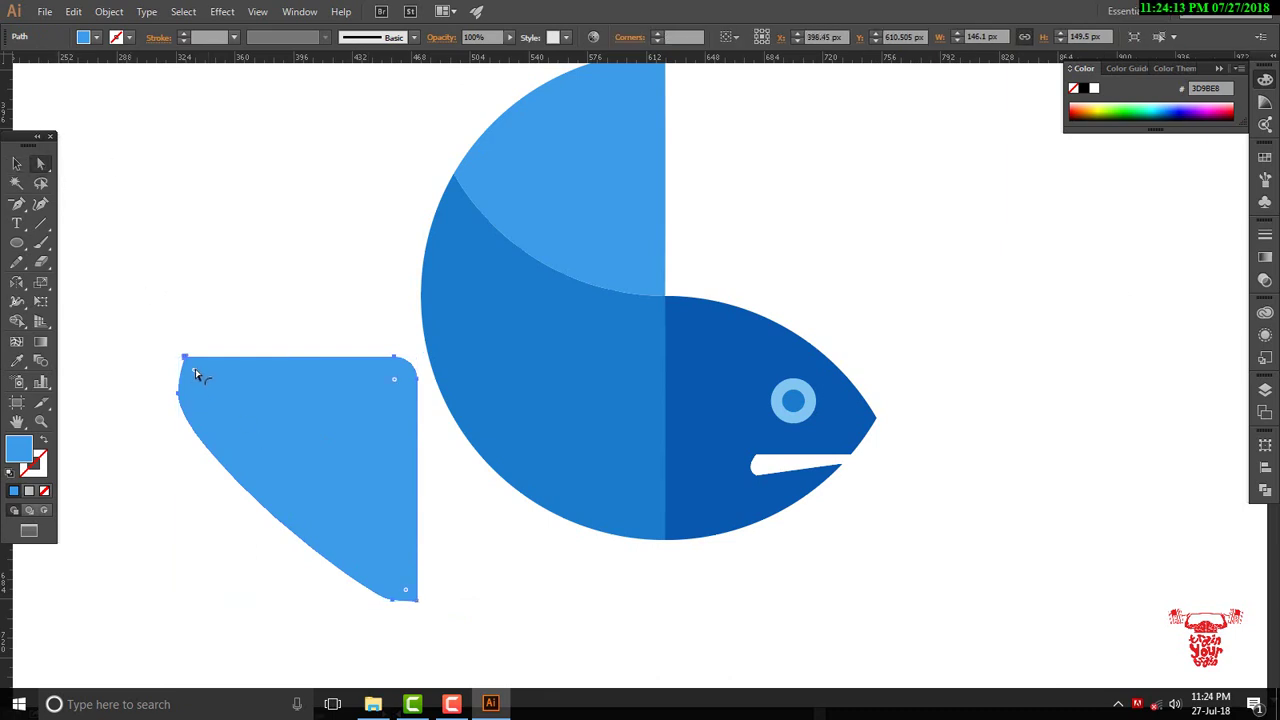
{"action": "left_click_drag", "start_coordinate": [196, 376], "coordinate": [199, 379]}
- Move the rounded fin over the lower-left of the fish body
{"action": "left_click", "coordinate": [16, 163]}
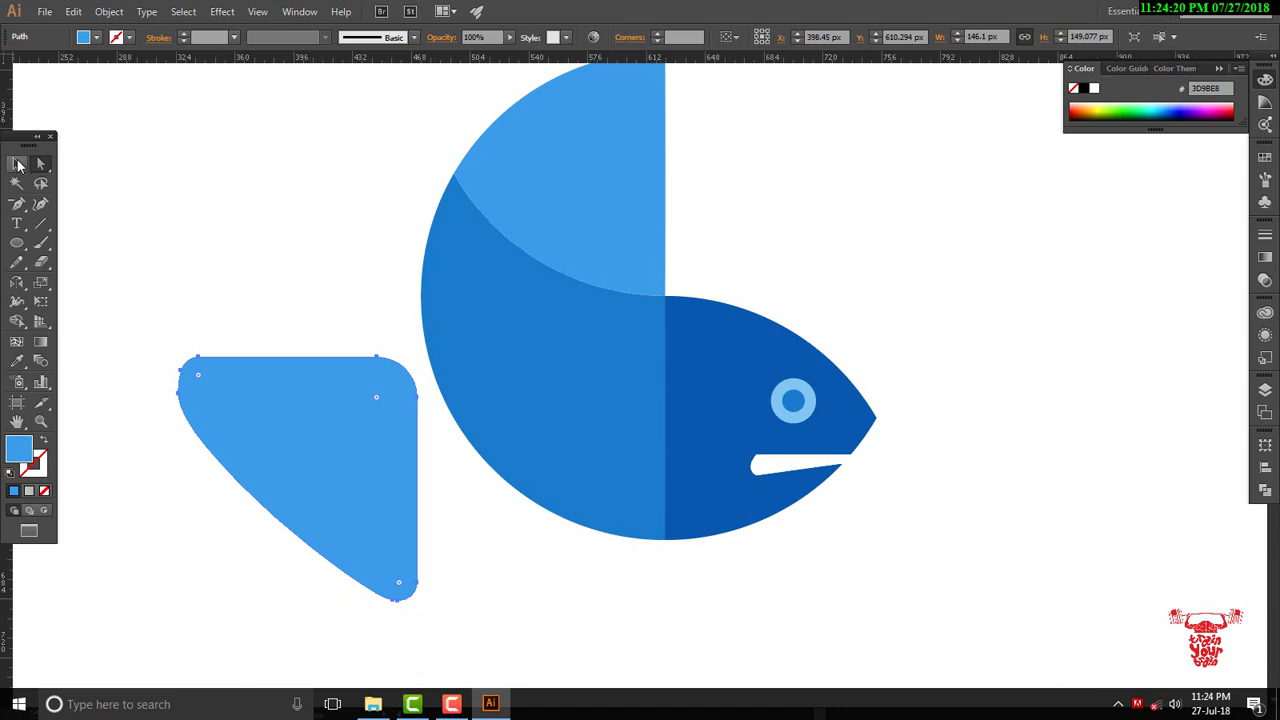
{"action": "left_click", "coordinate": [145, 278]}
{"action": "left_click", "coordinate": [287, 445]}
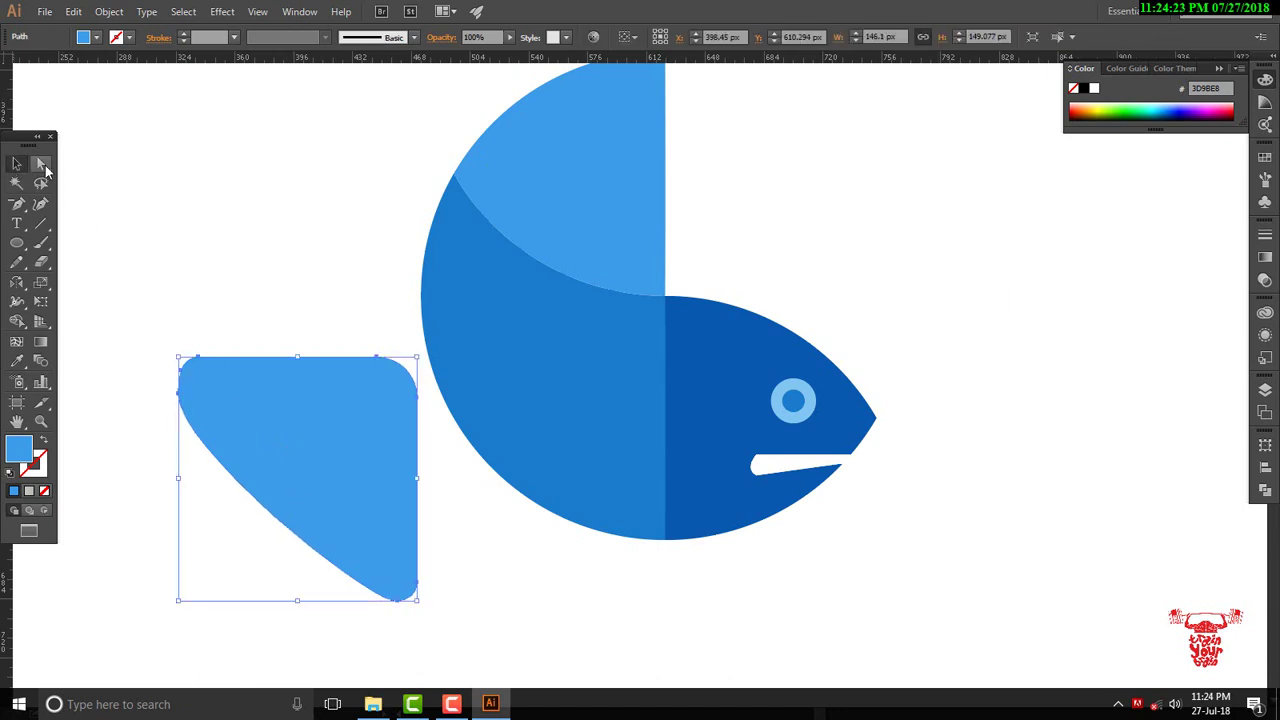
{"action": "left_click", "coordinate": [44, 167]}
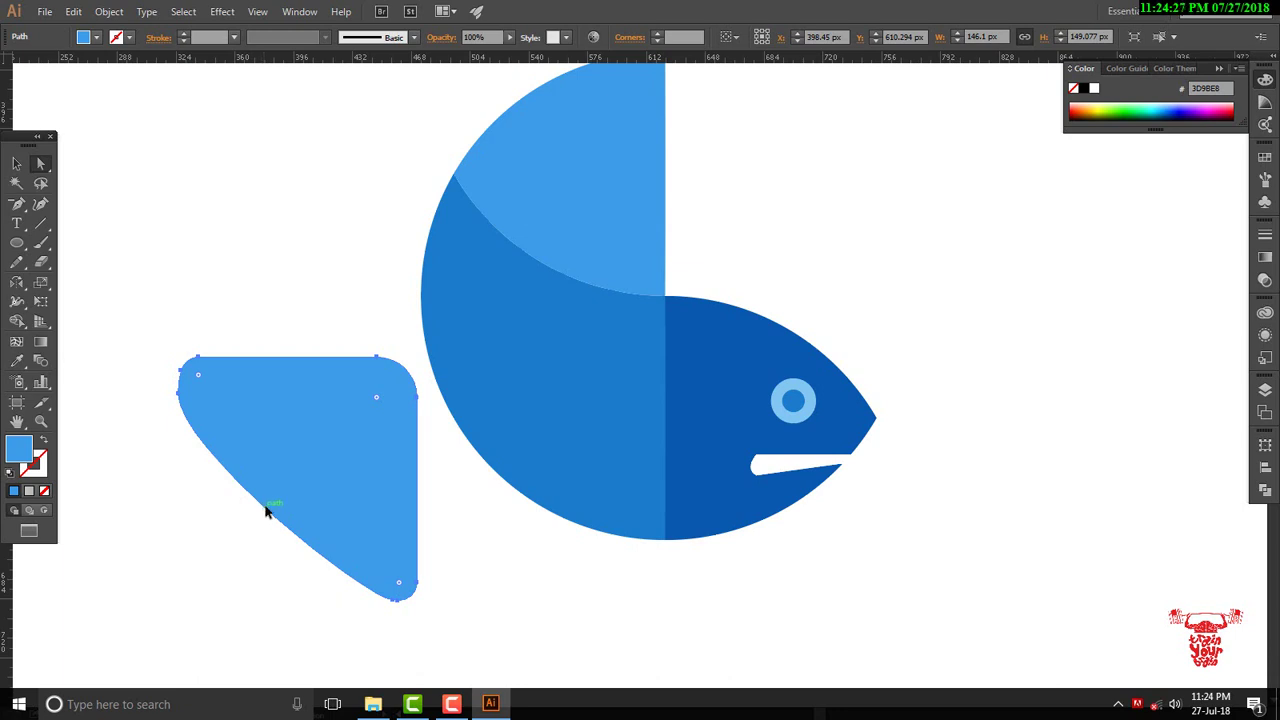
{"action": "left_click_drag", "start_coordinate": [268, 511], "coordinate": [448, 468]}
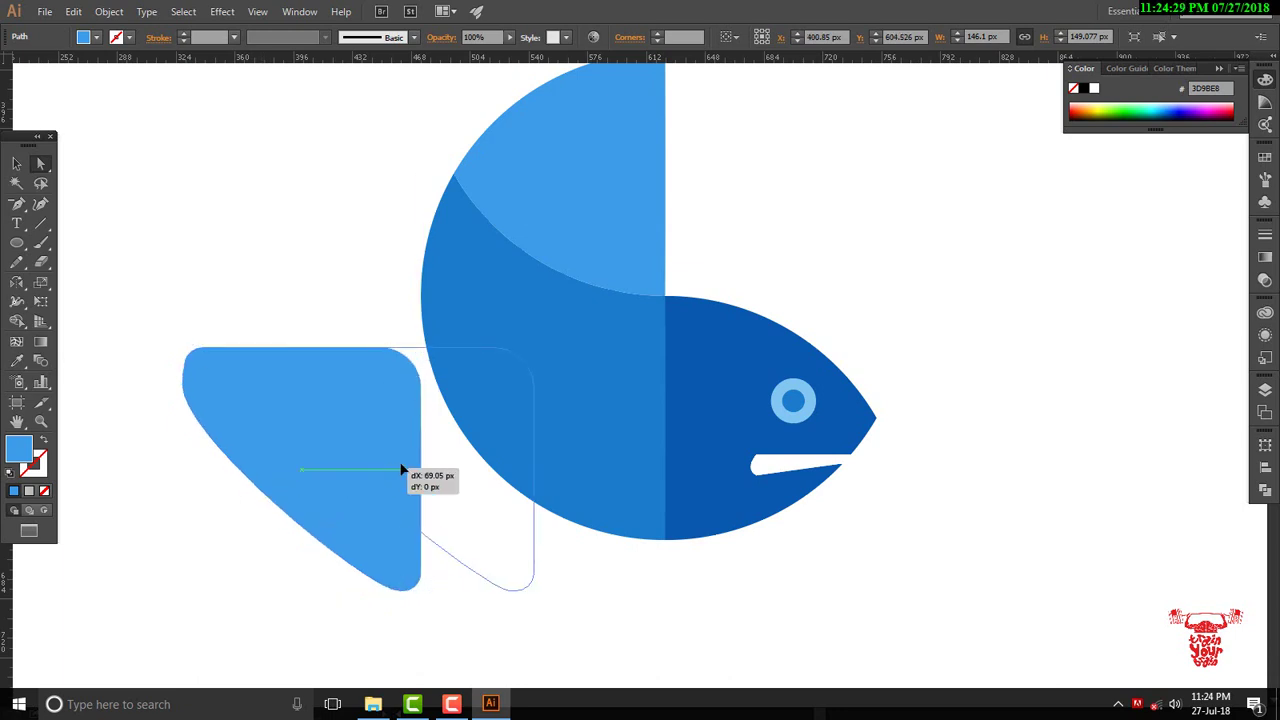
- Scale the fin down to a small size
{"action": "left_click", "coordinate": [16, 163]}
{"action": "key", "text": "ctrl+minus"}
{"action": "key", "text": "ctrl+minus"}
{"action": "left_click", "coordinate": [790, 427]}
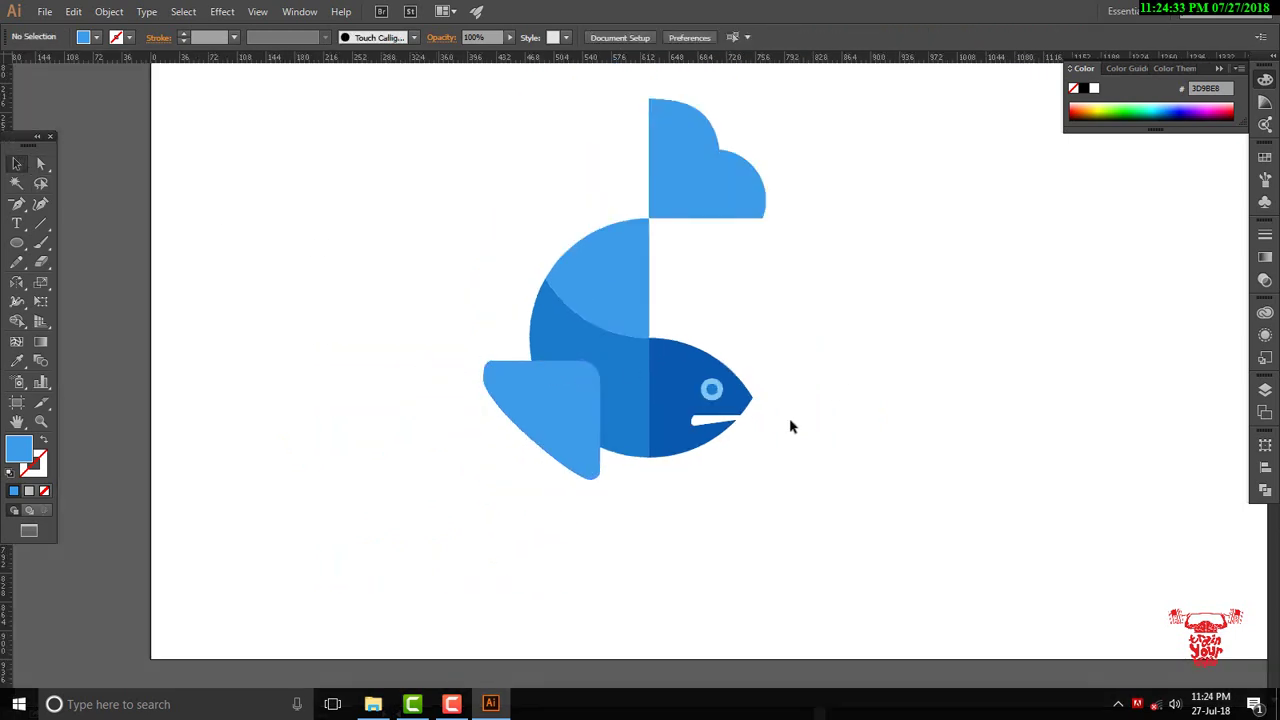
{"action": "left_click", "coordinate": [568, 439]}
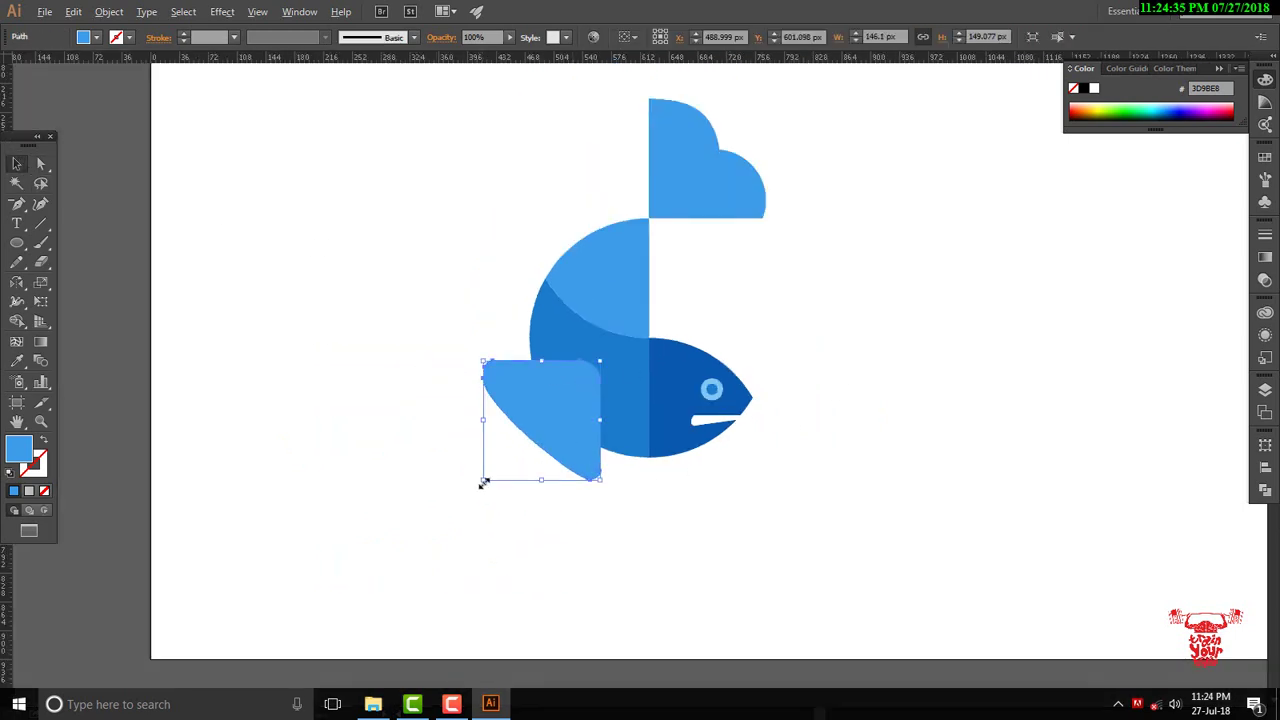
{"action": "mouse_move", "coordinate": [483, 481]}
{"action": "left_mouse_down"}
{"action": "mouse_move", "coordinate": [580, 386]}
{"action": "mouse_move", "coordinate": [585, 405]}
{"action": "mouse_move", "coordinate": [579, 390]}
{"action": "left_mouse_up"}
{"action": "left_click", "coordinate": [823, 436]}
{"action": "scroll", "coordinate": [705, 455], "scroll_direction": "up", "scroll_amount": 2}
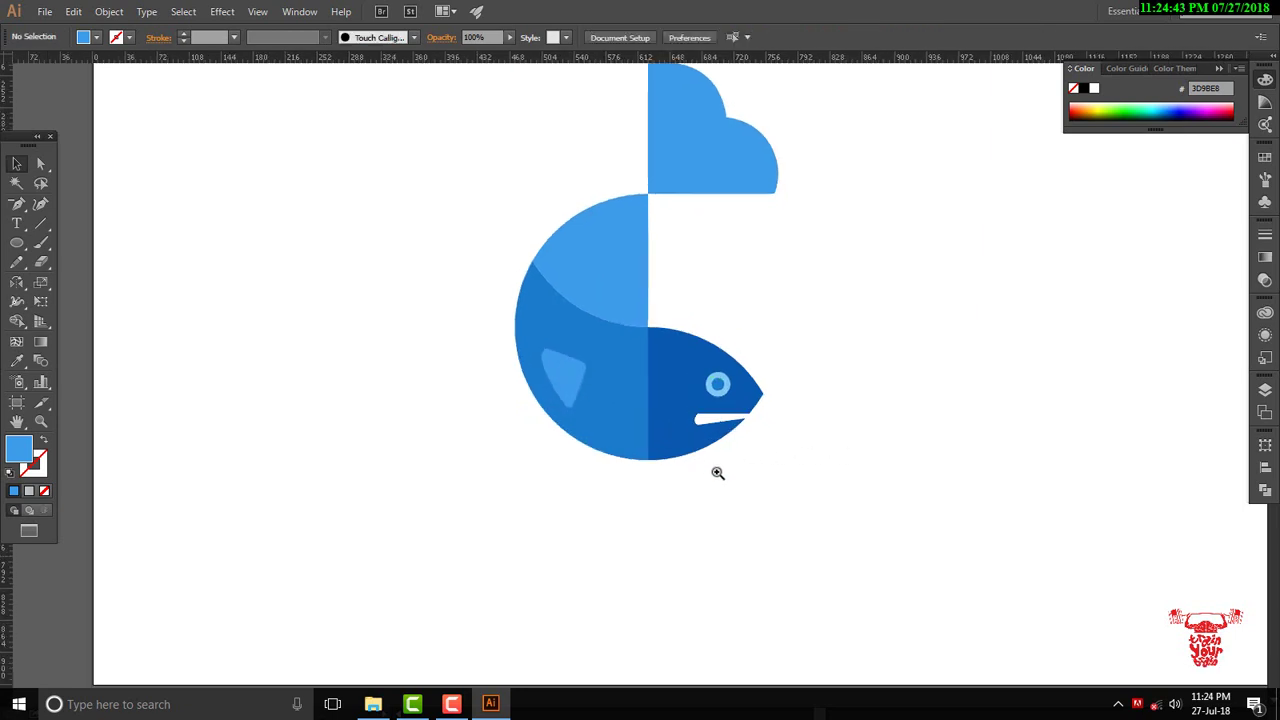
{"action": "scroll", "coordinate": [563, 380], "scroll_direction": "up", "scroll_amount": 2}
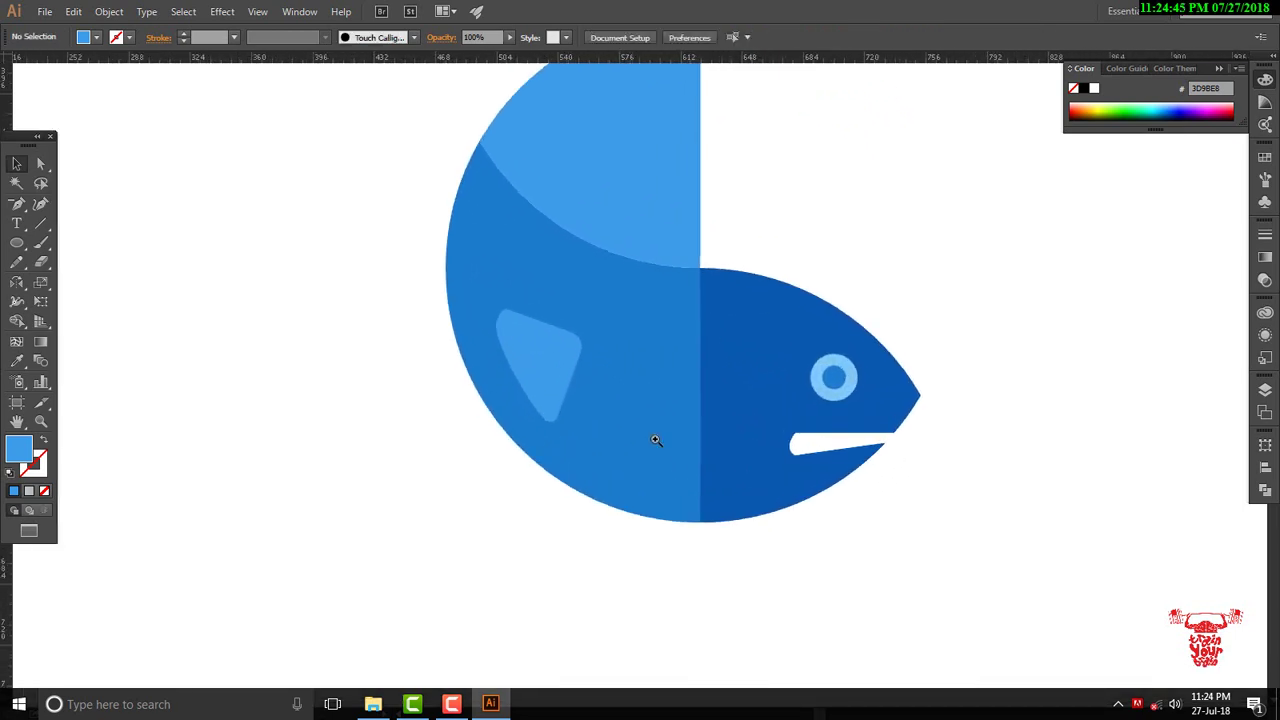
{"action": "scroll", "coordinate": [650, 380], "scroll_direction": "up", "scroll_amount": 1}
- Rotate the small fin clockwise and nudge it into place inside the lower body
{"action": "left_click", "coordinate": [540, 371]}
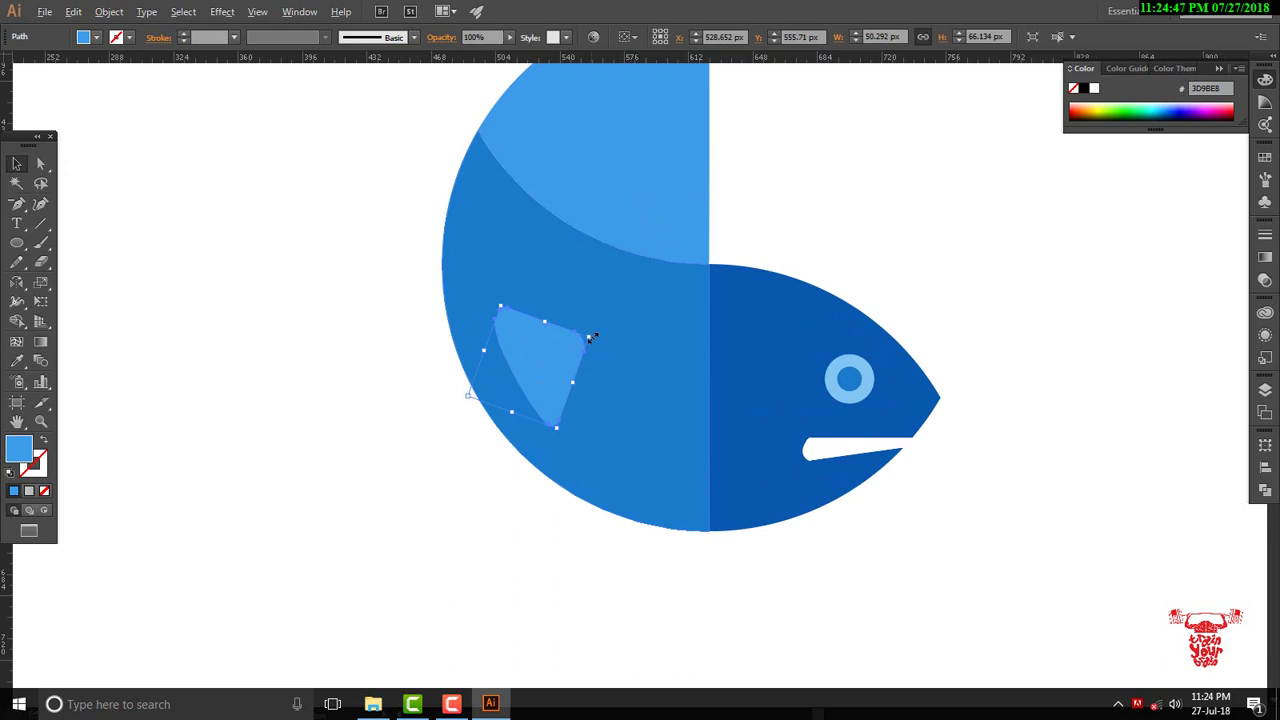
{"action": "left_click_drag", "start_coordinate": [591, 339], "coordinate": [622, 330]}
{"action": "left_click_drag", "start_coordinate": [545, 354], "coordinate": [529, 366]}
{"action": "scroll", "coordinate": [613, 362], "scroll_direction": "down", "scroll_amount": 1}
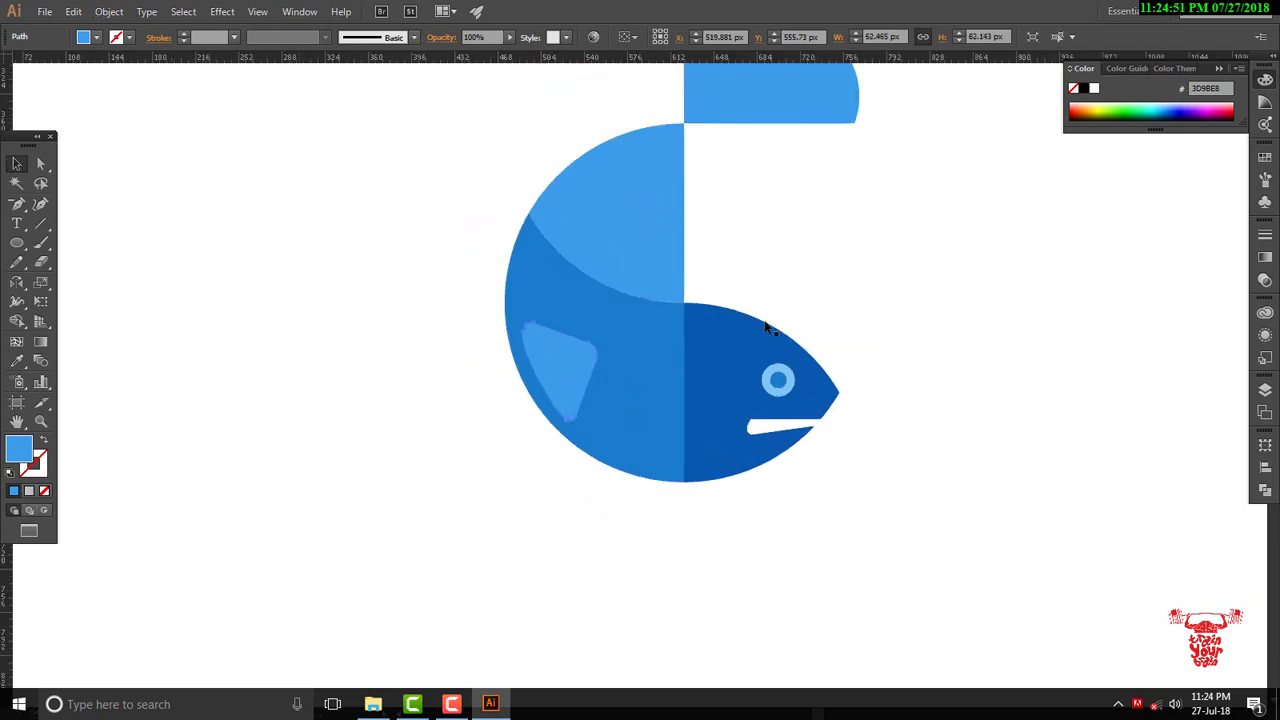
{"action": "key", "text": "ctrl+shift+a"}
{"action": "scroll", "coordinate": [700, 400], "scroll_direction": "right", "scroll_amount": 3}
{"action": "scroll", "coordinate": [643, 459], "scroll_direction": "up", "scroll_amount": 2}
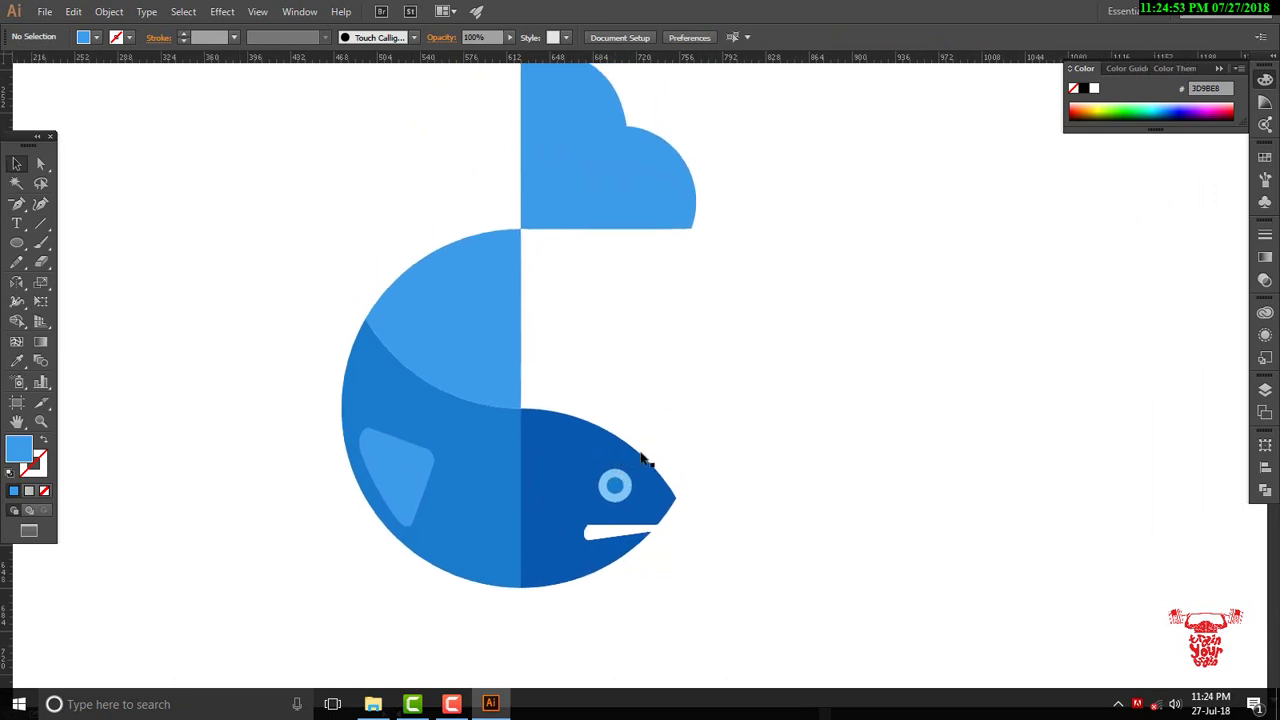
{"action": "scroll", "coordinate": [645, 455], "scroll_direction": "down", "scroll_amount": 1}
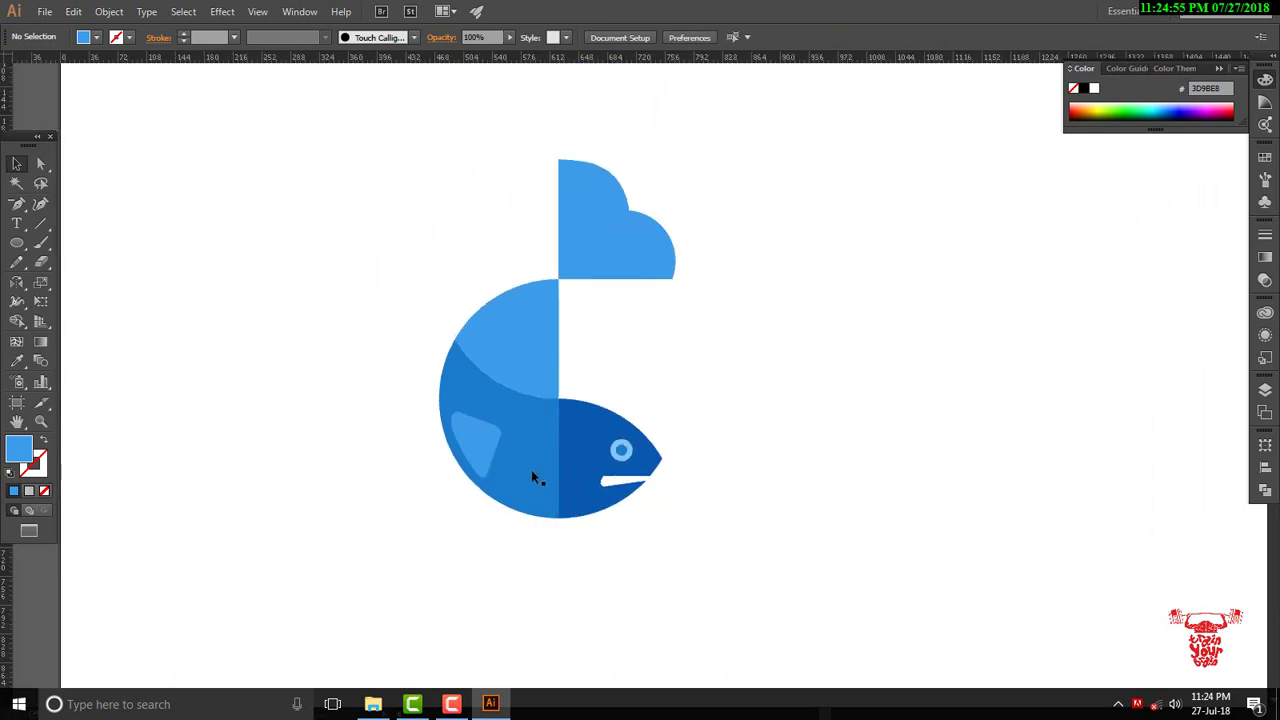
{"action": "left_click_drag", "start_coordinate": [470, 446], "coordinate": [475, 446]}
{"action": "left_click", "coordinate": [777, 501]}
{"action": "left_click_drag", "start_coordinate": [703, 494], "coordinate": [740, 517]}
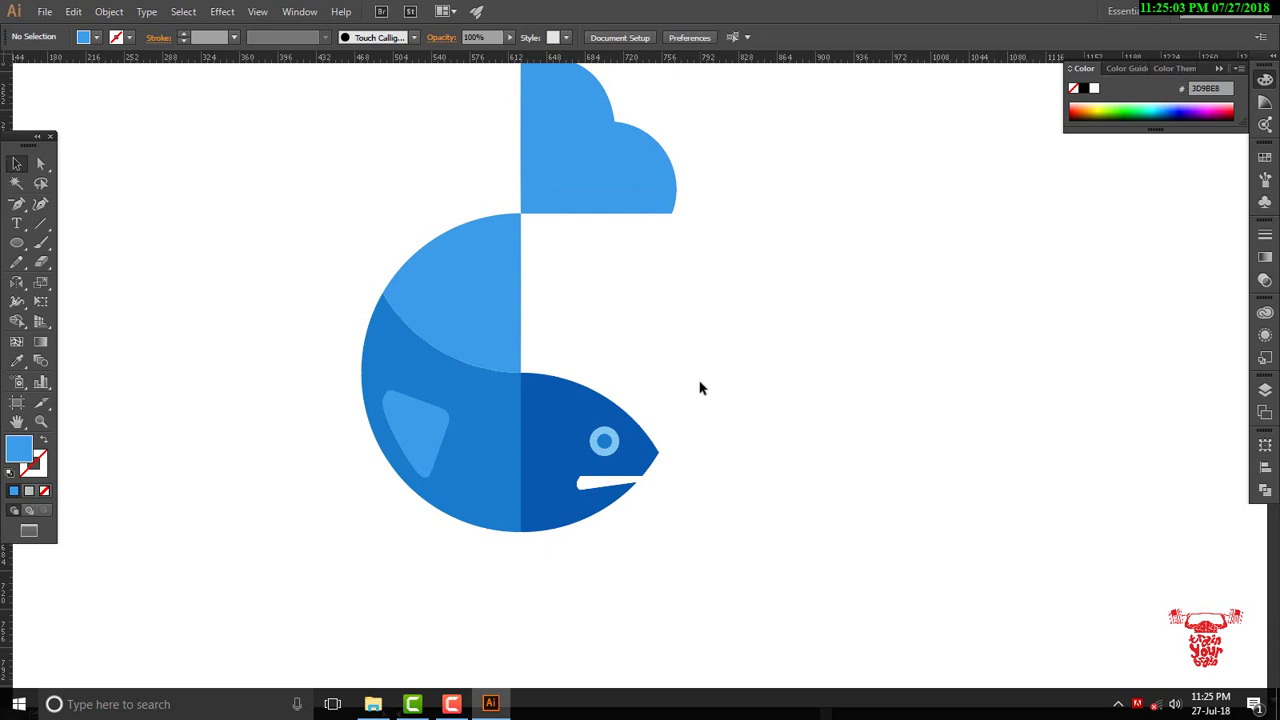
- Resize the scalloped top tail to about 129 × 132 px
{"action": "left_click_drag", "start_coordinate": [617, 277], "coordinate": [597, 360]}
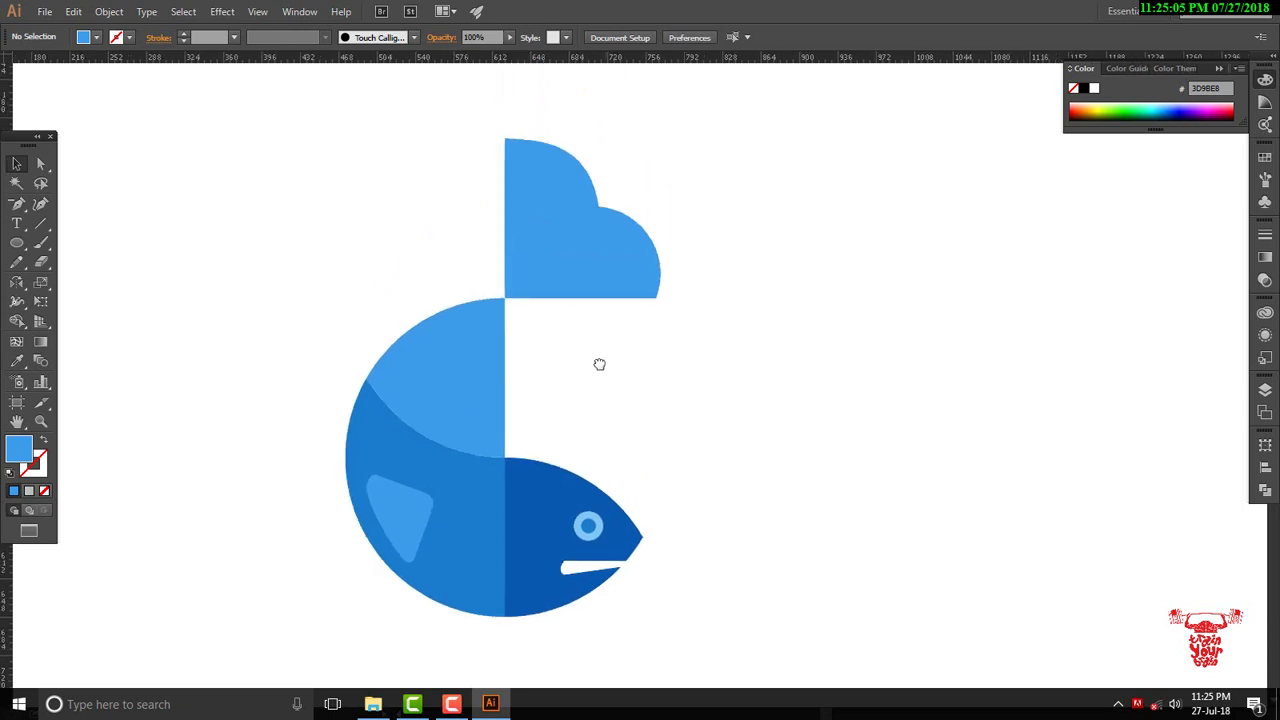
{"action": "left_click", "coordinate": [586, 275]}
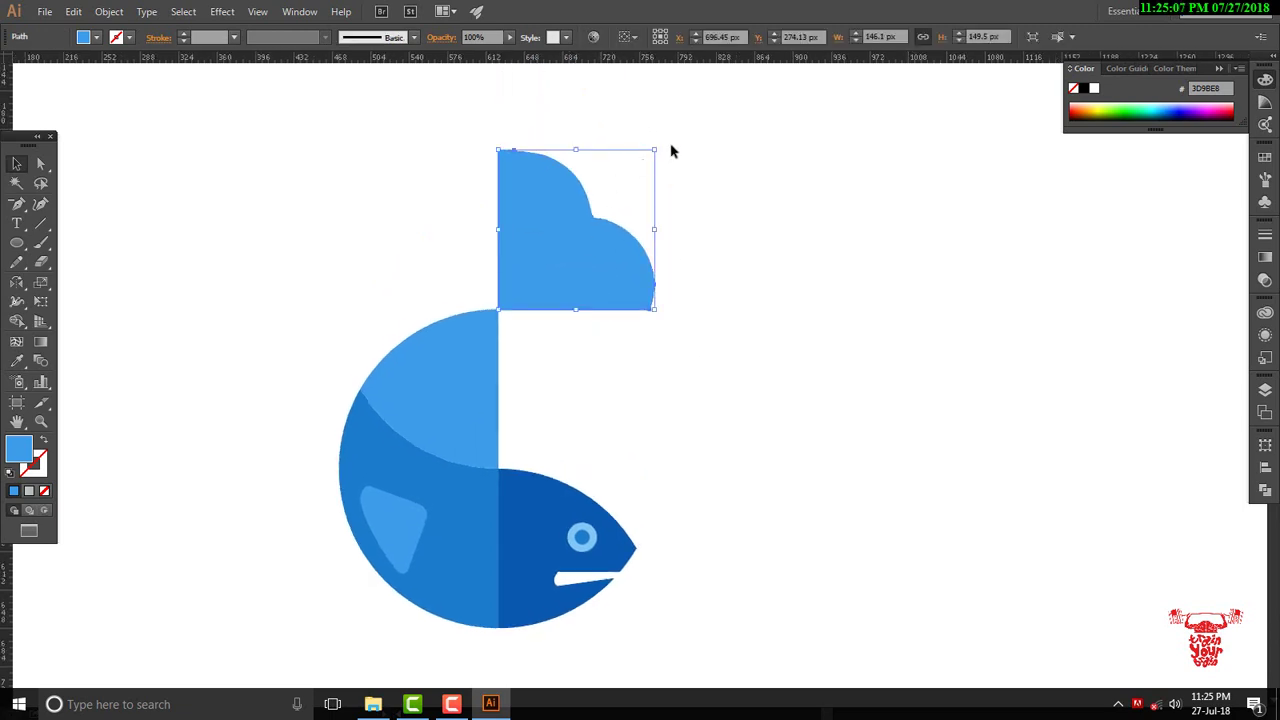
{"action": "left_click_drag", "start_coordinate": [654, 150], "coordinate": [627, 167]}
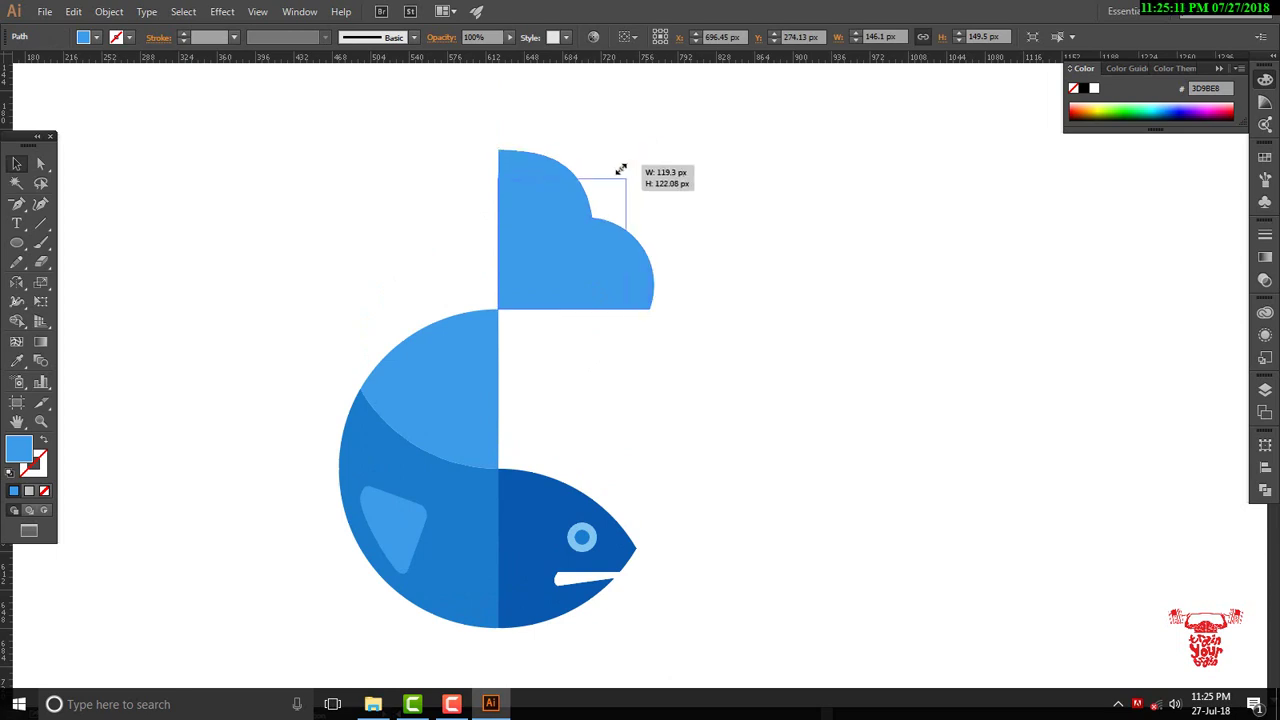
{"action": "left_click_drag", "start_coordinate": [627, 167], "coordinate": [617, 171]}
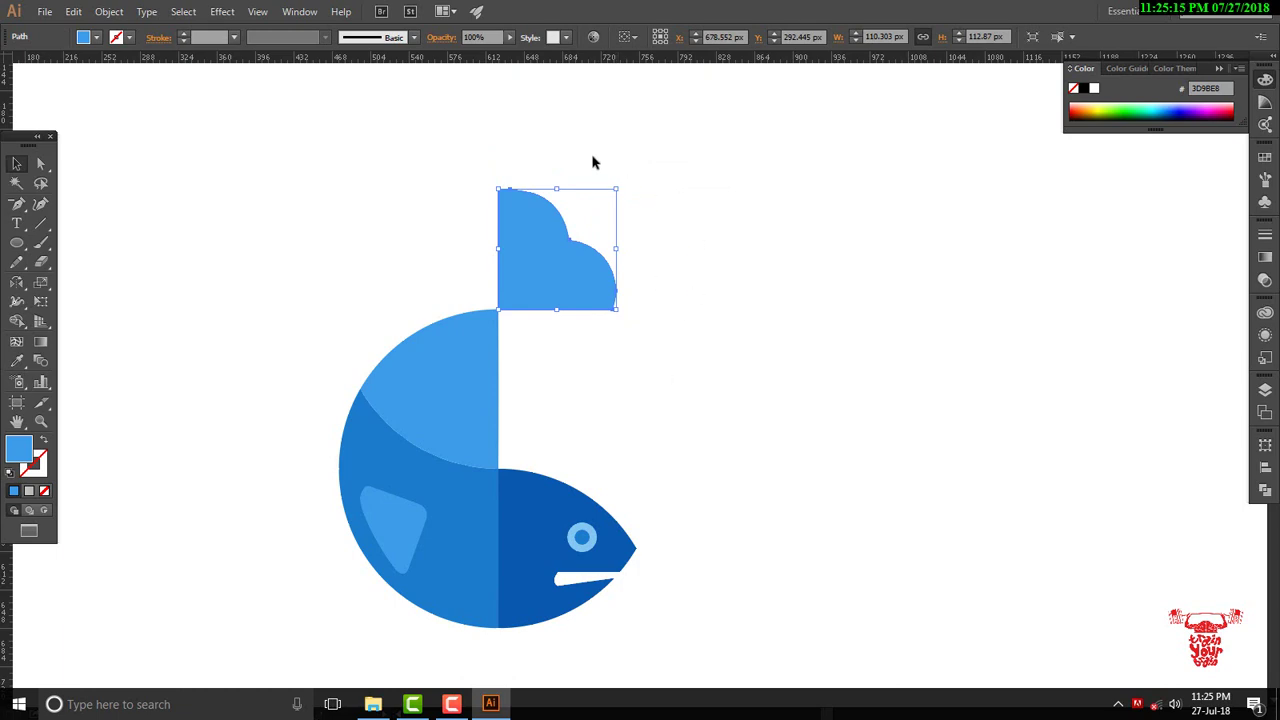
{"action": "left_click_drag", "start_coordinate": [619, 189], "coordinate": [637, 170]}
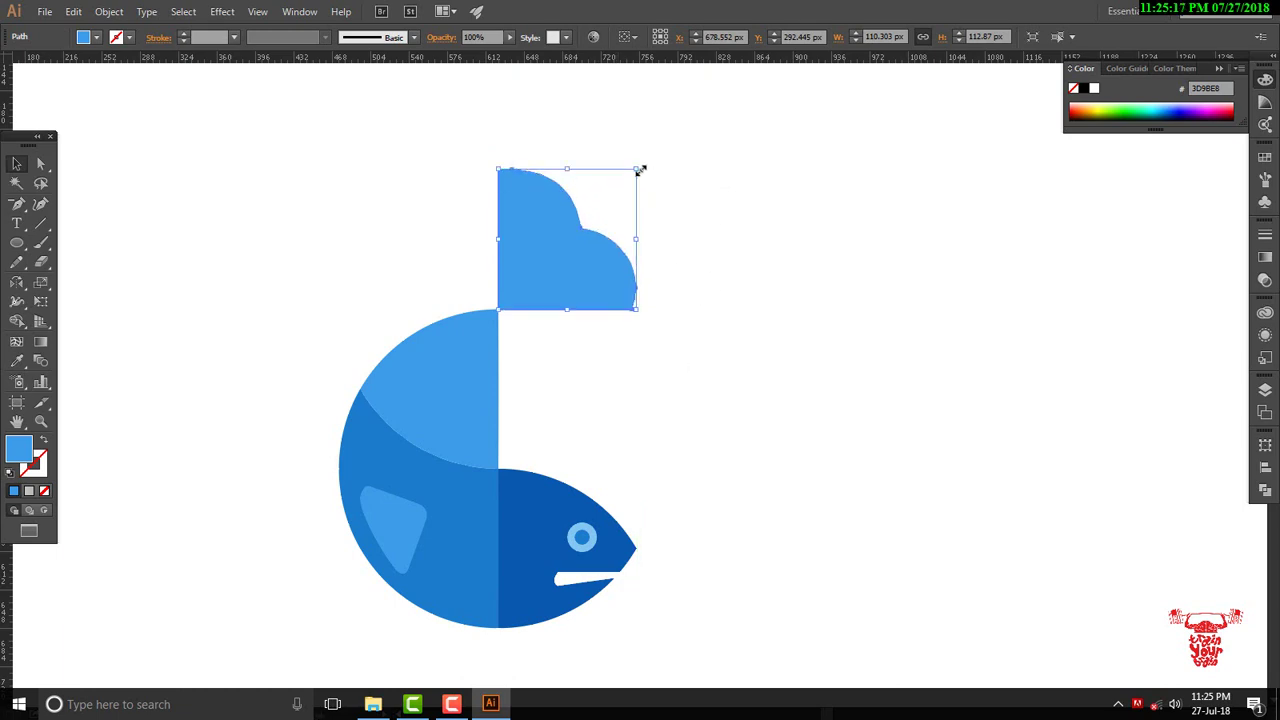
- Select all fish shapes and move the whole logo up about 56 px
{"action": "key", "text": "ctrl+0"}
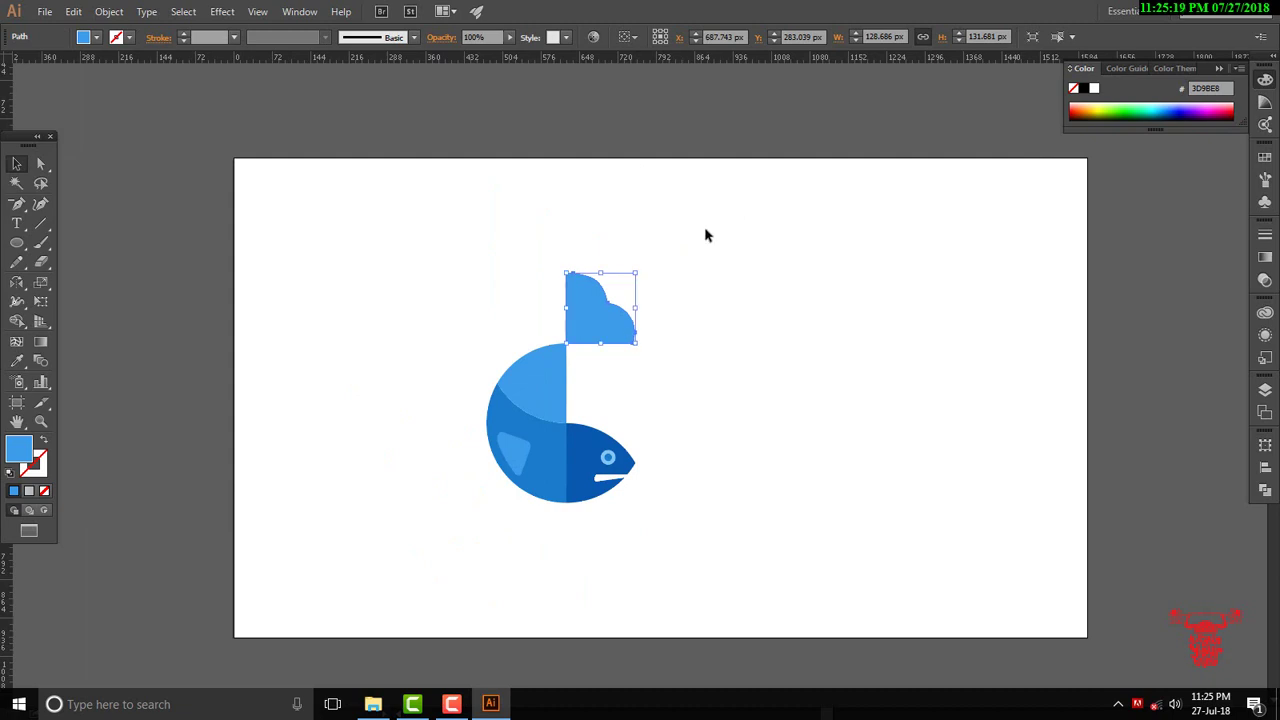
{"action": "left_click", "coordinate": [725, 320]}
{"action": "scroll", "coordinate": [671, 418], "scroll_direction": "up", "scroll_amount": 2}
{"action": "scroll", "coordinate": [731, 451], "scroll_direction": "up", "scroll_amount": 1}
{"action": "left_click_drag", "start_coordinate": [684, 166], "coordinate": [394, 589]}
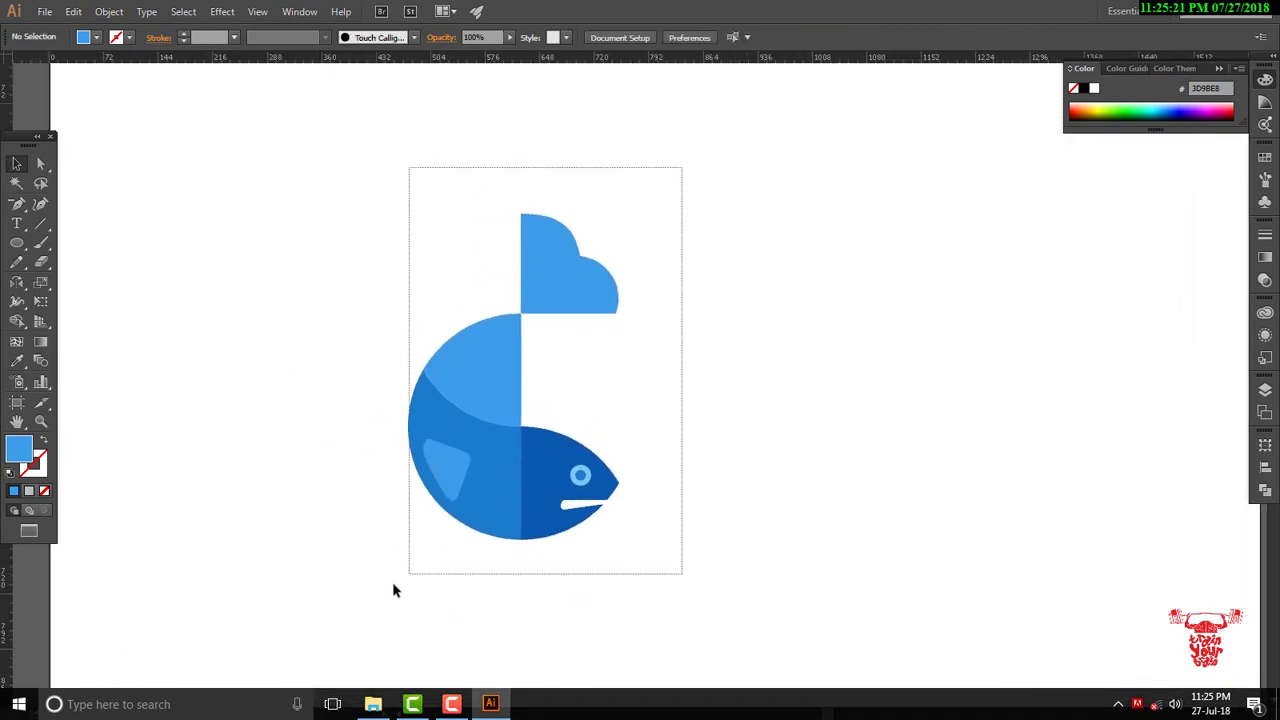
{"action": "left_click_drag", "start_coordinate": [523, 514], "coordinate": [541, 458]}
- Type 'FISH' below the logo and colour it the head's dark blue #0858AF
{"action": "left_click", "coordinate": [811, 451]}
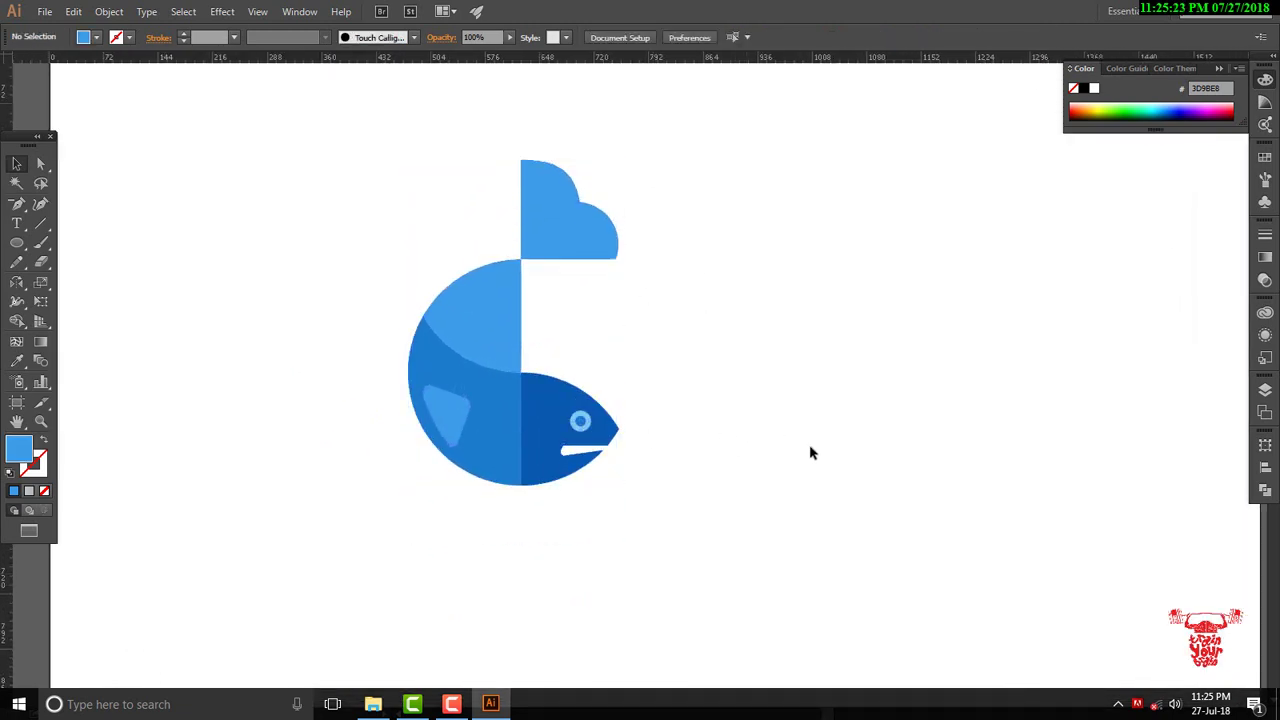
{"action": "left_click_drag", "start_coordinate": [729, 535], "coordinate": [742, 509]}
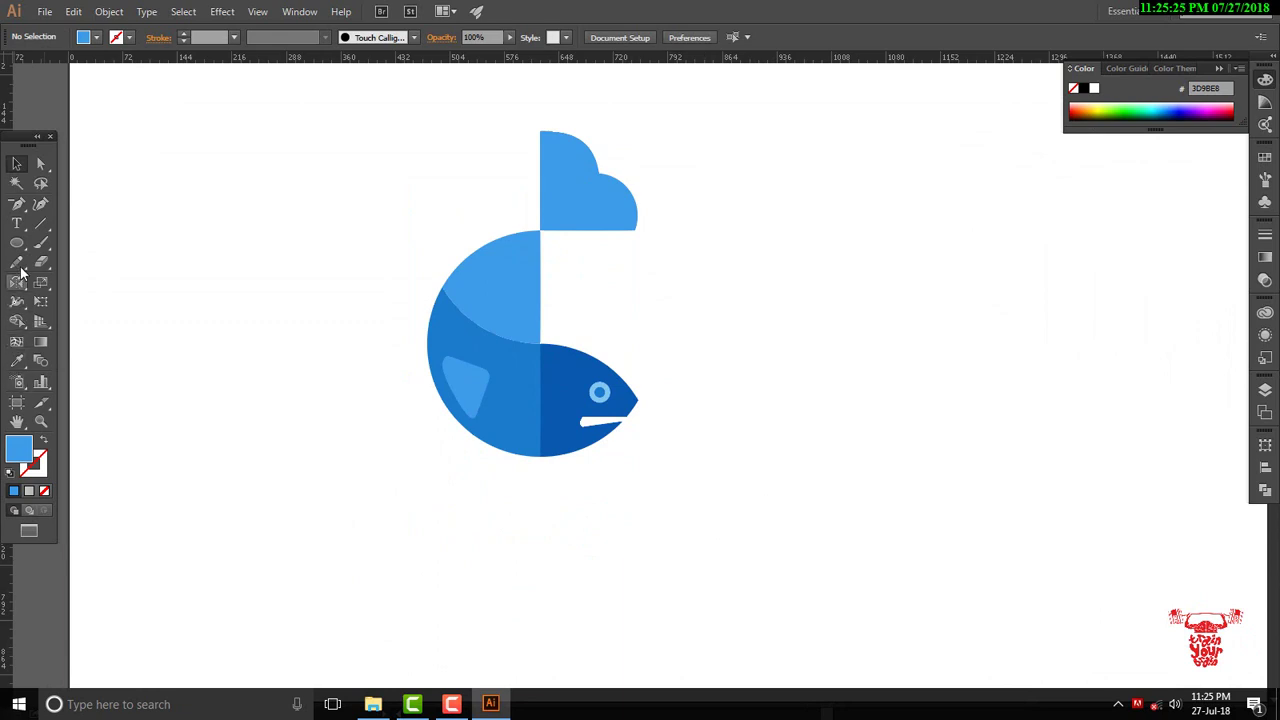
{"action": "left_click", "coordinate": [17, 224]}
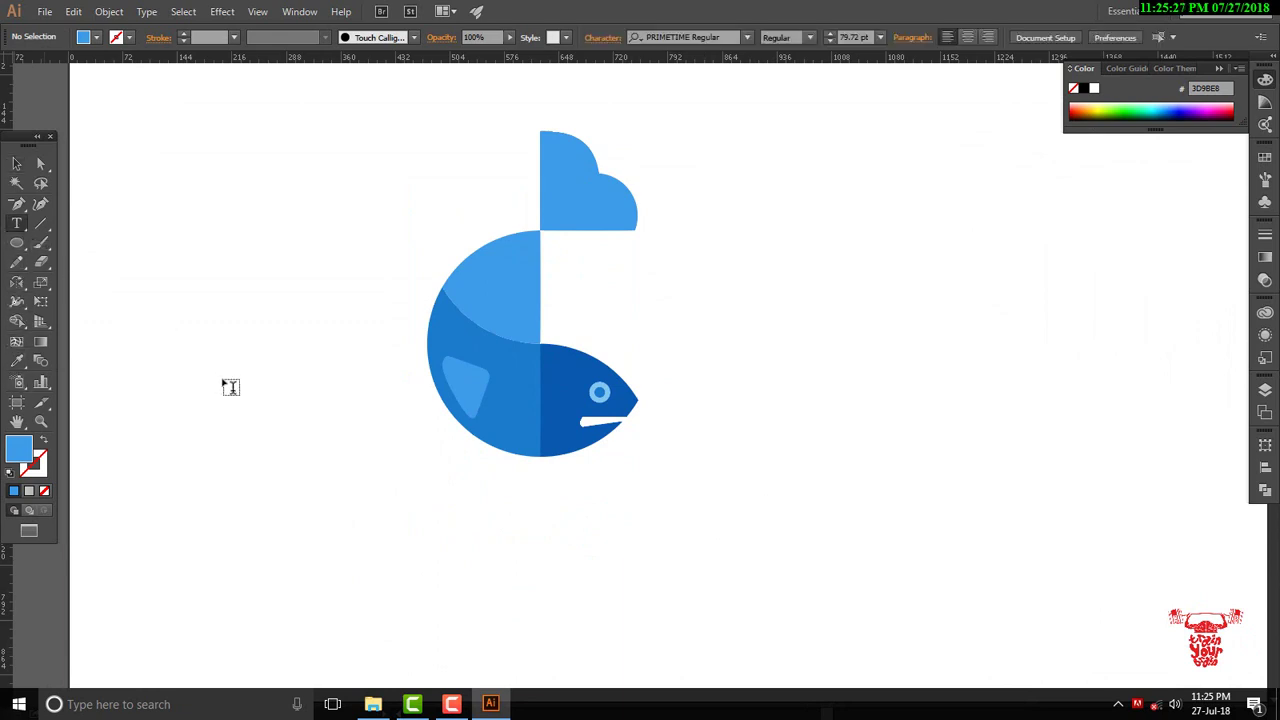
{"action": "left_click", "coordinate": [431, 531]}
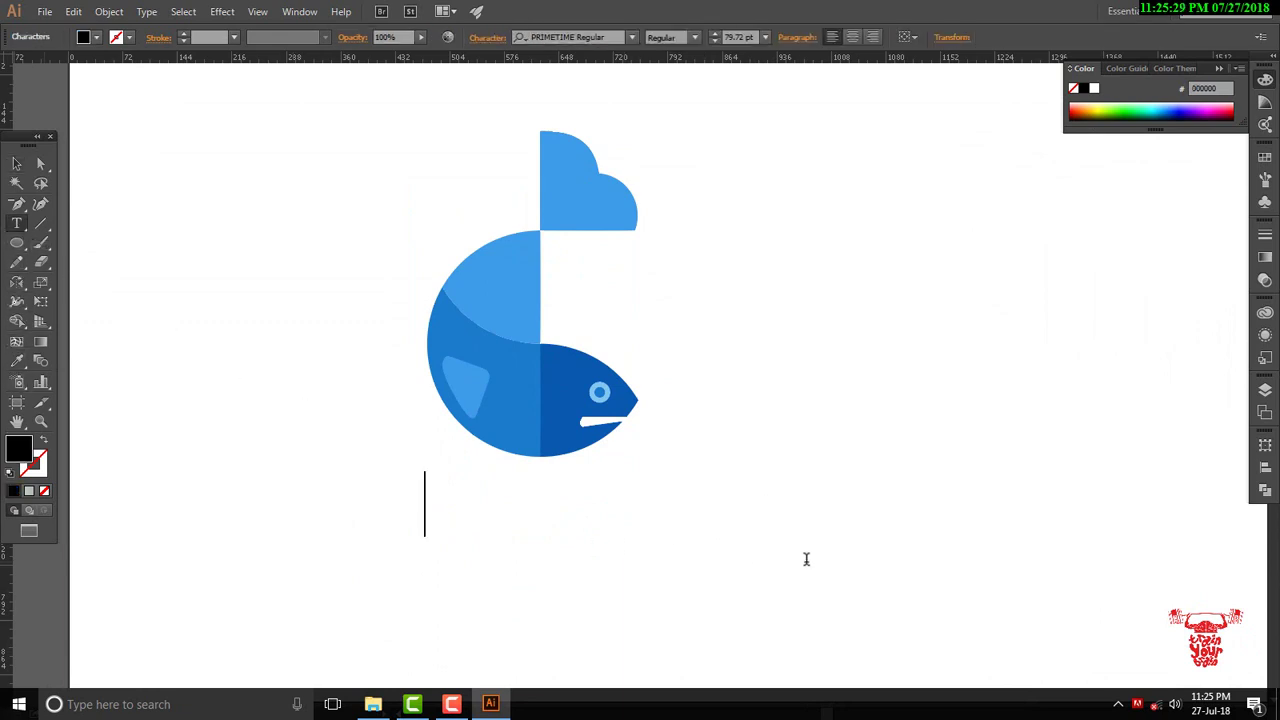
{"action": "type", "text": "FI"}
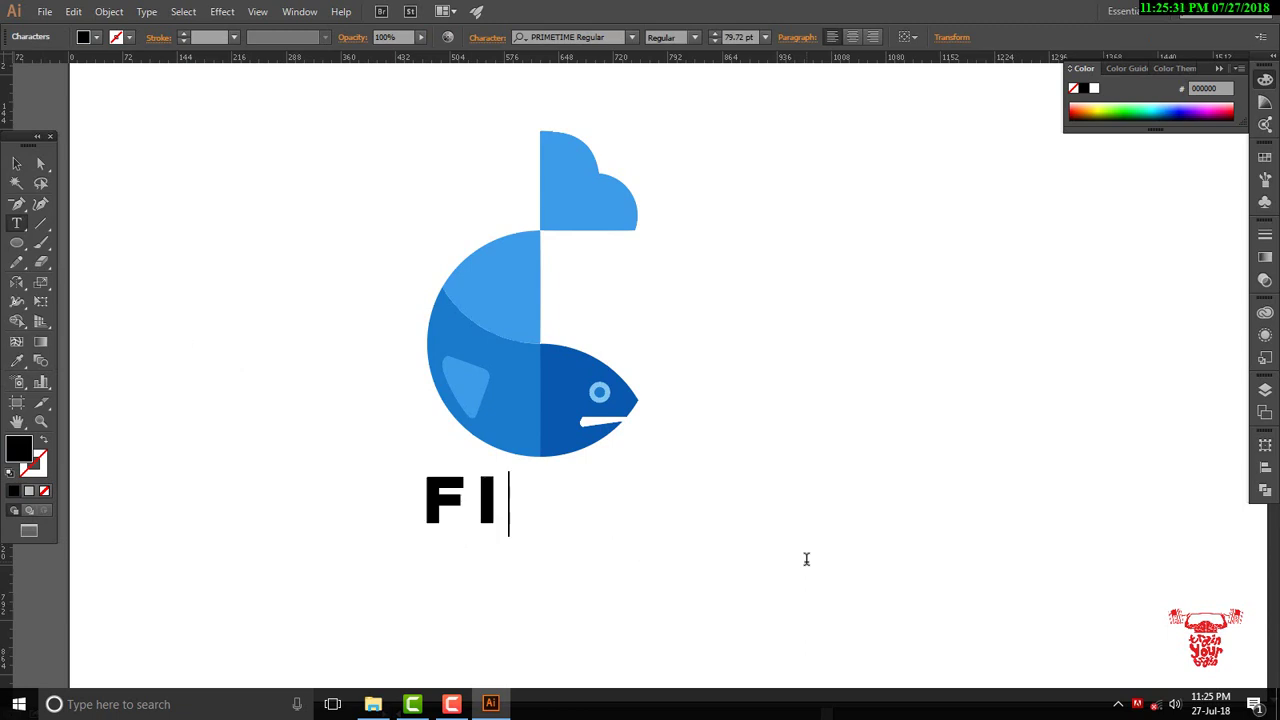
{"action": "type", "text": "SH"}
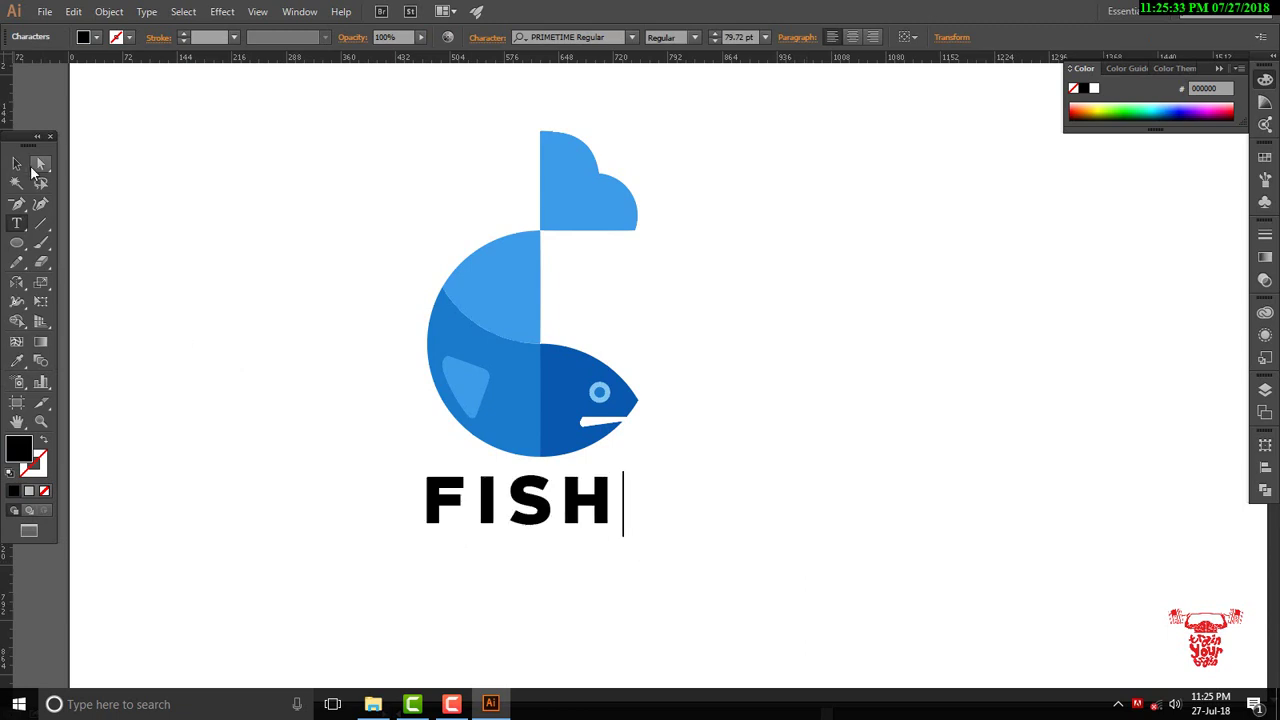
{"action": "left_click", "coordinate": [17, 163]}
{"action": "left_click", "coordinate": [17, 361]}
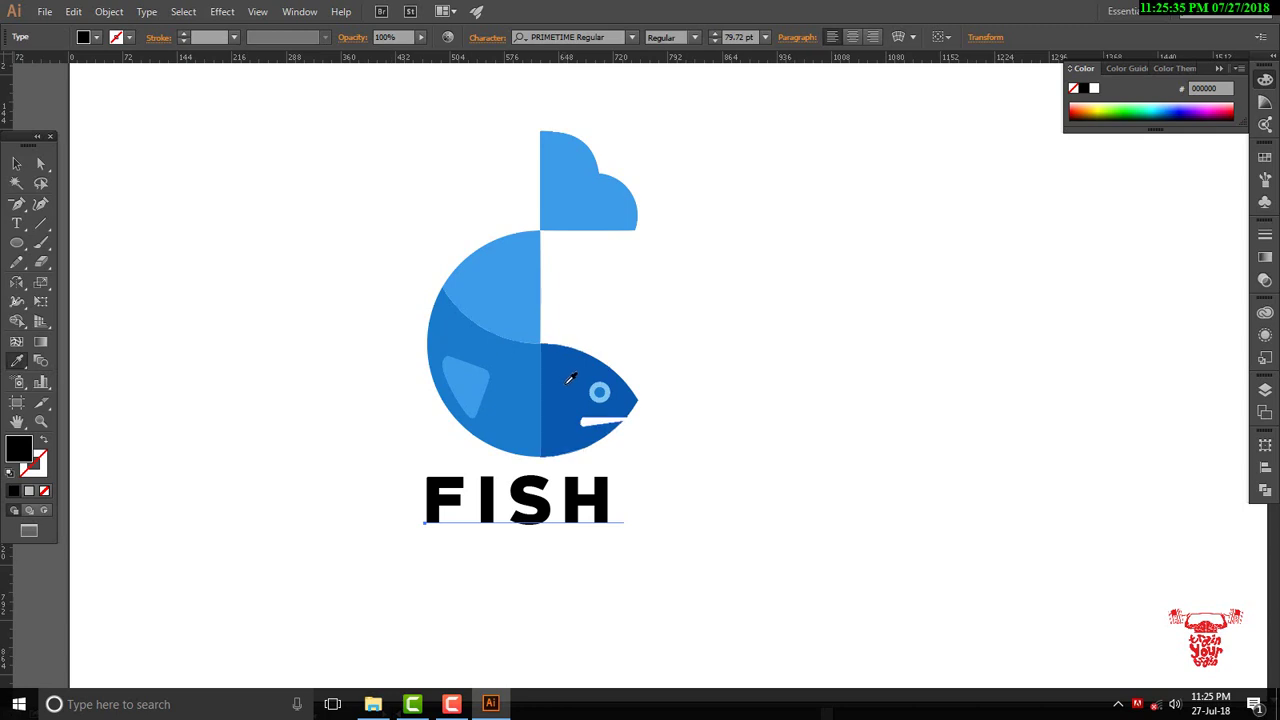
{"action": "left_click", "coordinate": [610, 400]}
{"action": "left_click", "coordinate": [17, 163]}
- Nudge the FISH wordmark into place beneath the blue fish
{"action": "left_click", "coordinate": [641, 572]}
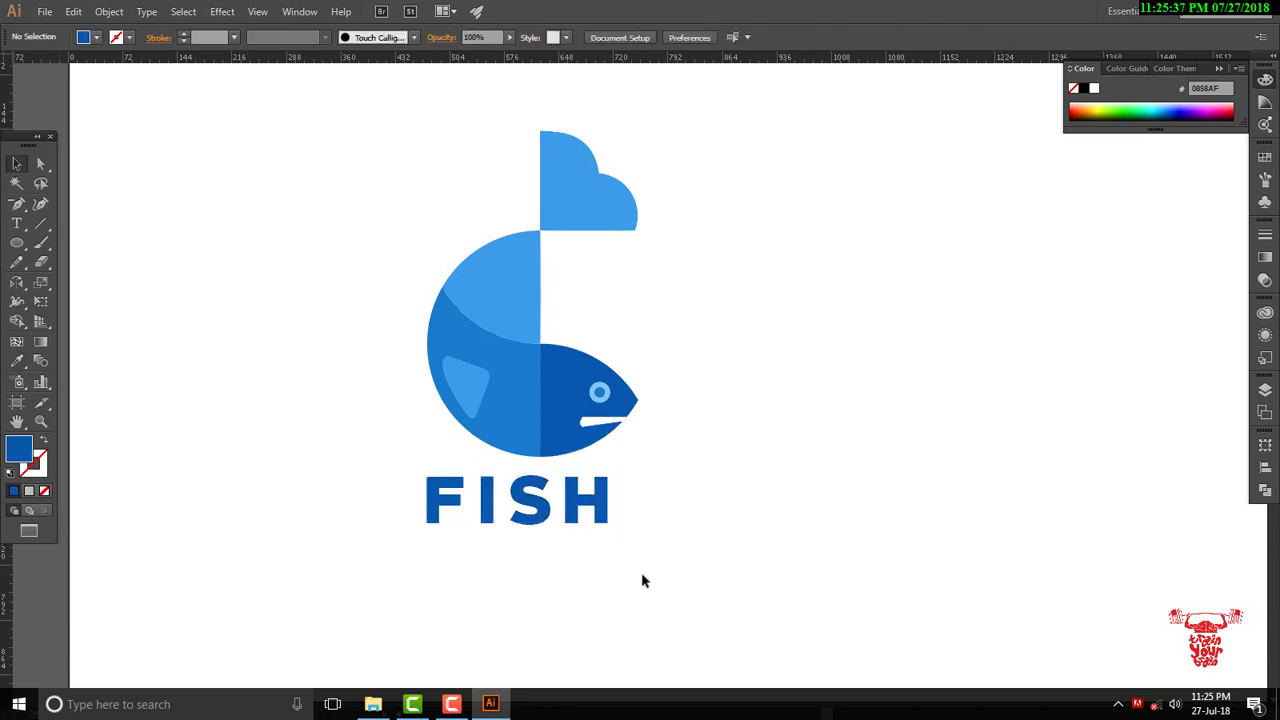
{"action": "left_click_drag", "start_coordinate": [596, 509], "coordinate": [610, 516]}
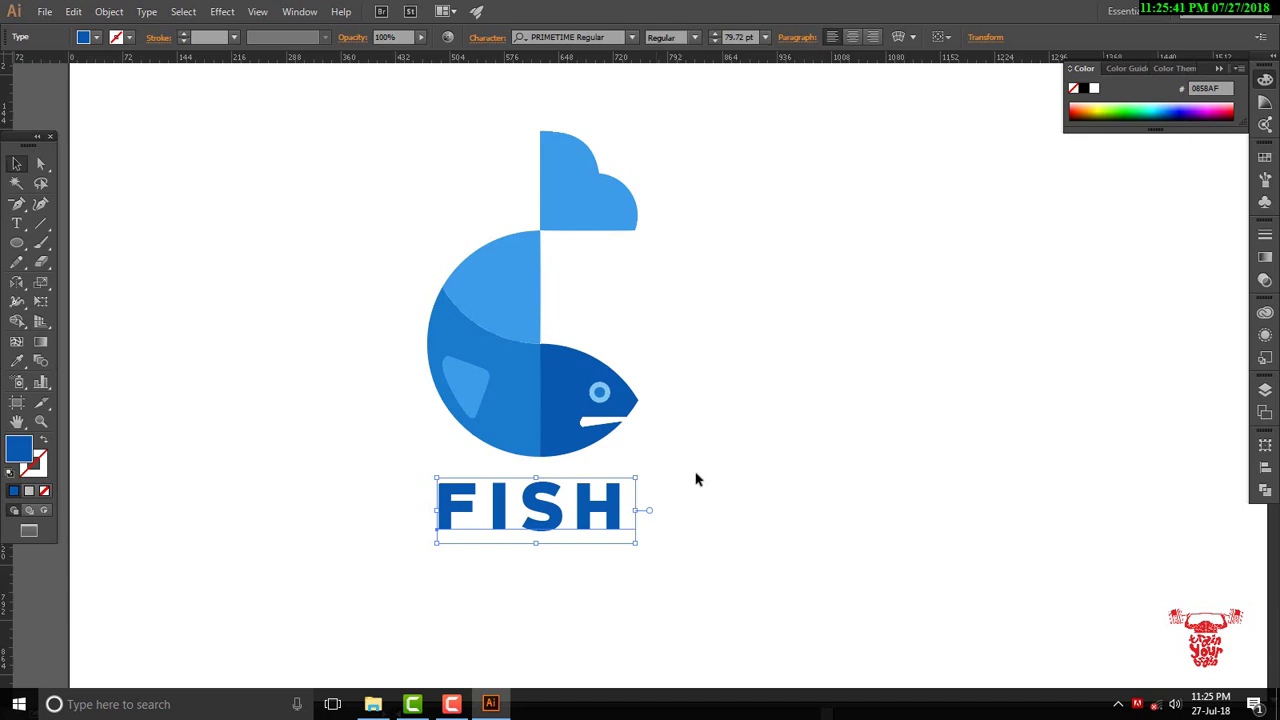
{"action": "left_click", "coordinate": [697, 479]}
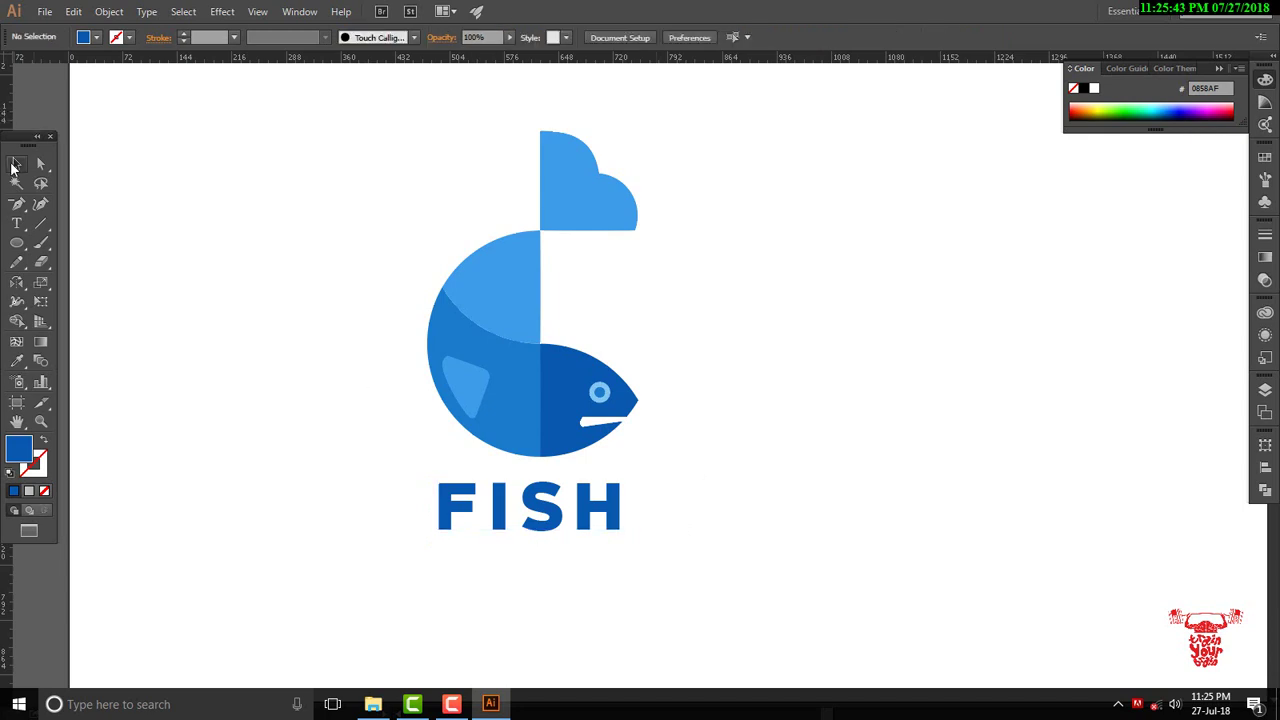
{"action": "left_click", "coordinate": [15, 165]}
{"action": "left_click_drag", "start_coordinate": [613, 511], "coordinate": [610, 513]}
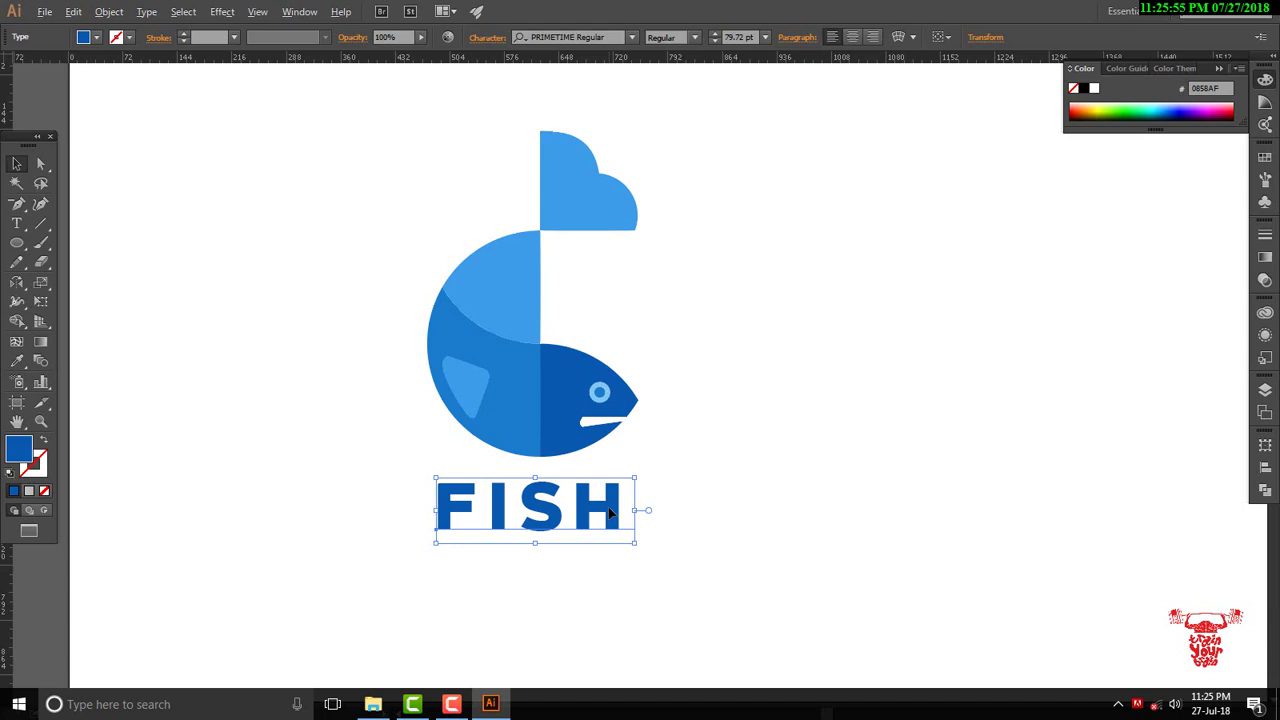
- Widen the FISH letter spacing with Alt+Arrow tracking, settling two steps wider
{"action": "key", "text": "alt+Right"}
{"action": "key", "text": "alt+Right"}
{"action": "key", "text": "alt+Right"}
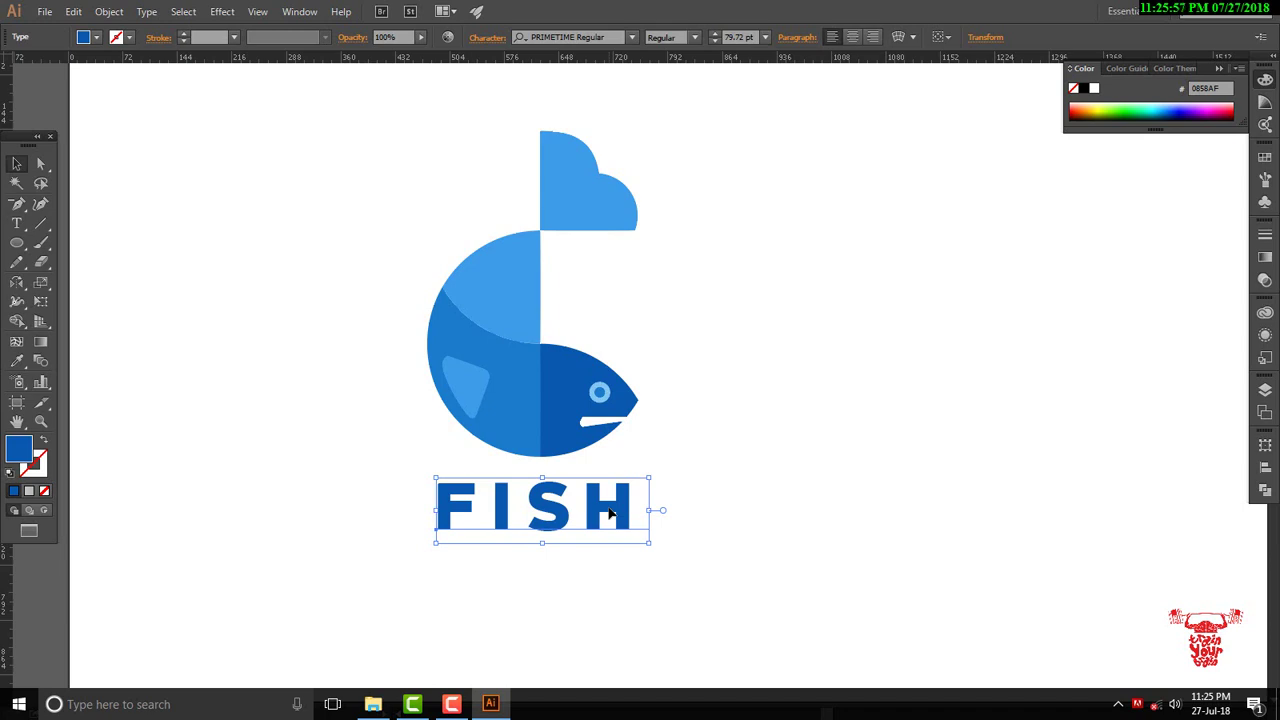
{"action": "key", "text": "alt+Right"}
{"action": "key", "text": "alt+Right"}
{"action": "key", "text": "alt+Right"}
{"action": "key", "text": "alt+Right"}
{"action": "key", "text": "alt+Right"}
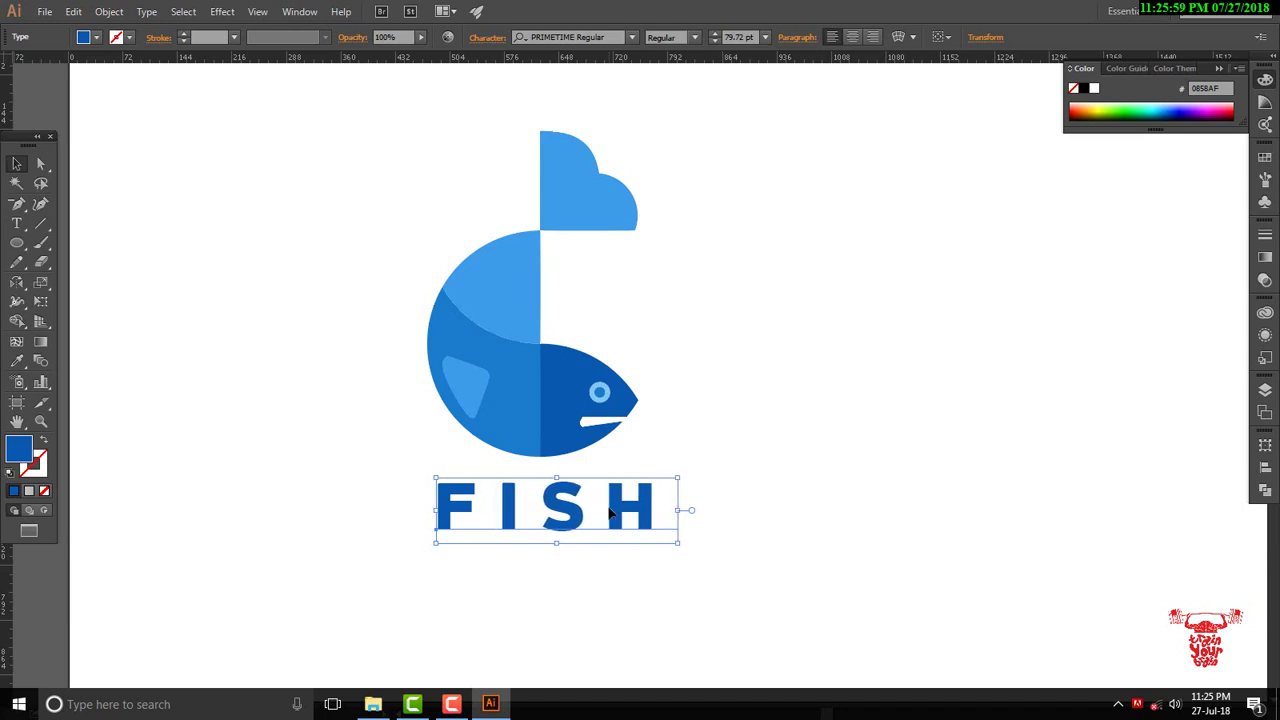
{"action": "key", "text": "alt+Right"}
{"action": "key", "text": "alt+Right"}
{"action": "key", "text": "alt+Right"}
{"action": "key", "text": "alt+Right"}
{"action": "key", "text": "alt+Right"}
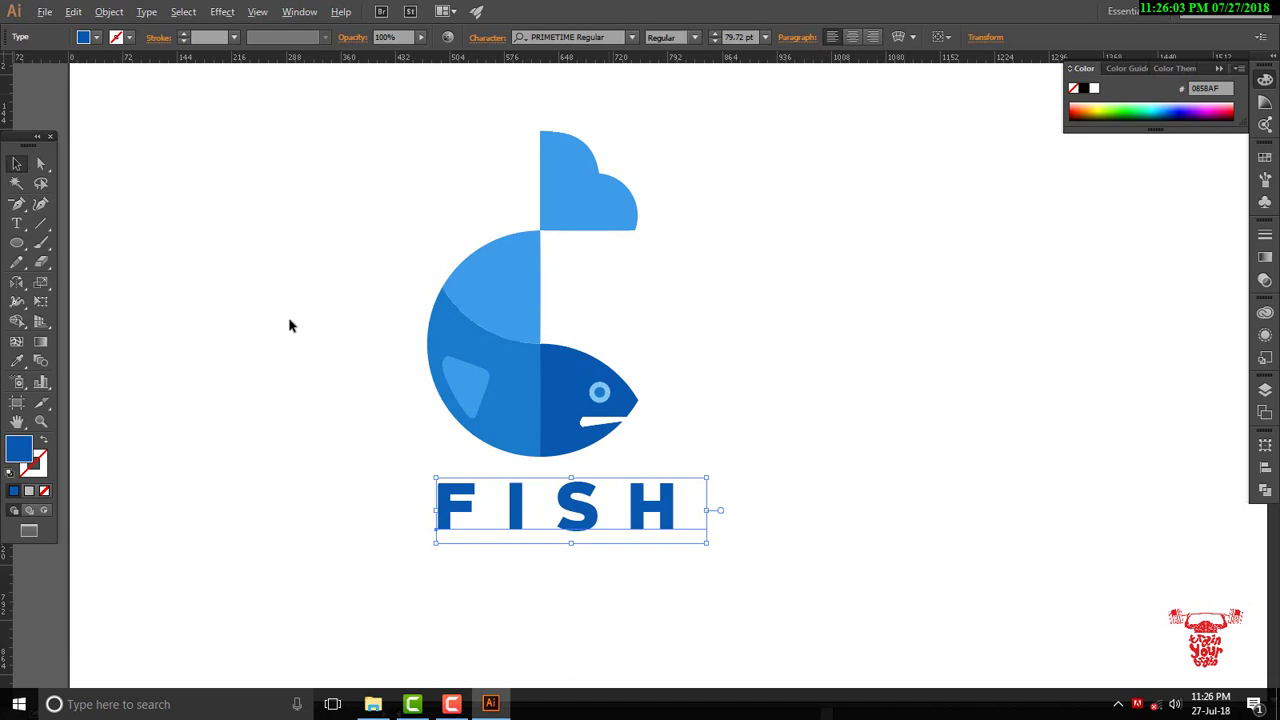
{"action": "key", "text": "alt+Left"}
{"action": "key", "text": "alt+Left"}
{"action": "key", "text": "alt+Left"}
{"action": "key", "text": "alt+Left"}
{"action": "key", "text": "alt+Left"}
{"action": "key", "text": "alt+Left"}
{"action": "key", "text": "alt+Left"}
{"action": "key", "text": "alt+Left"}
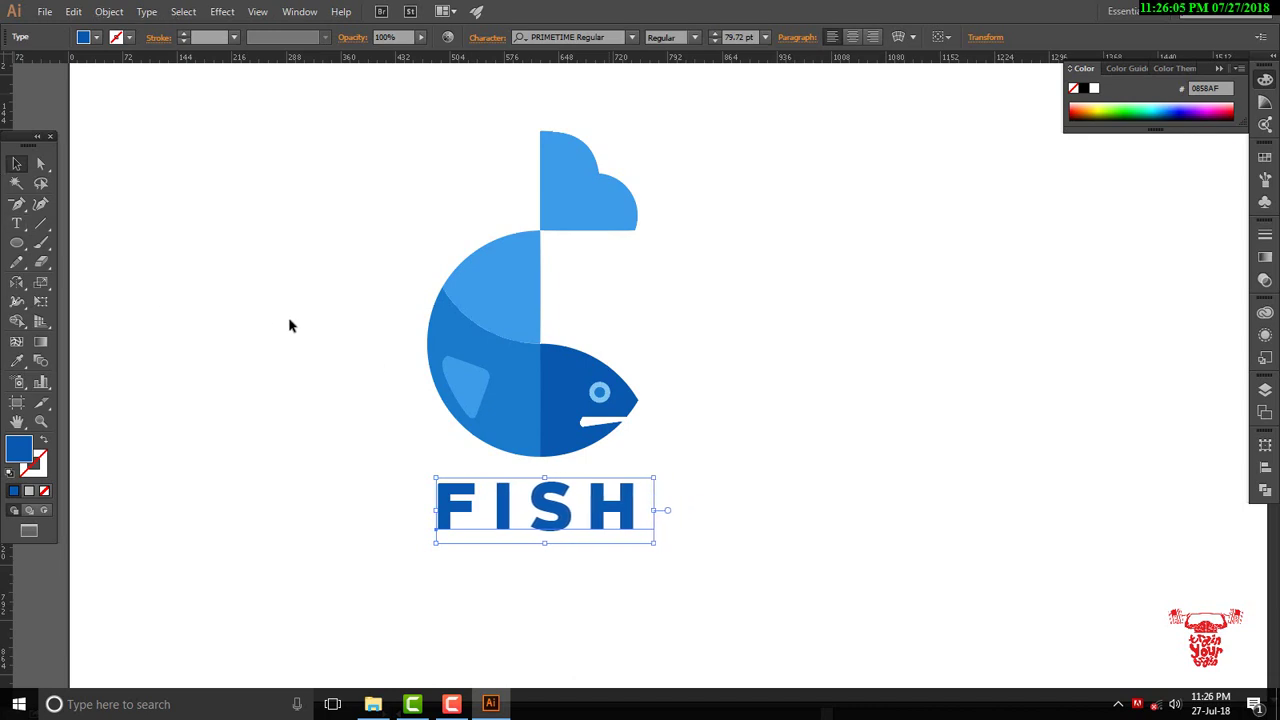
{"action": "key", "text": "alt+Left"}
{"action": "key", "text": "alt+Right"}
- Centre FISH under the fish and drag a copy of the whole logo to the right
{"action": "left_click", "coordinate": [16, 163]}
{"action": "left_click", "coordinate": [163, 254]}
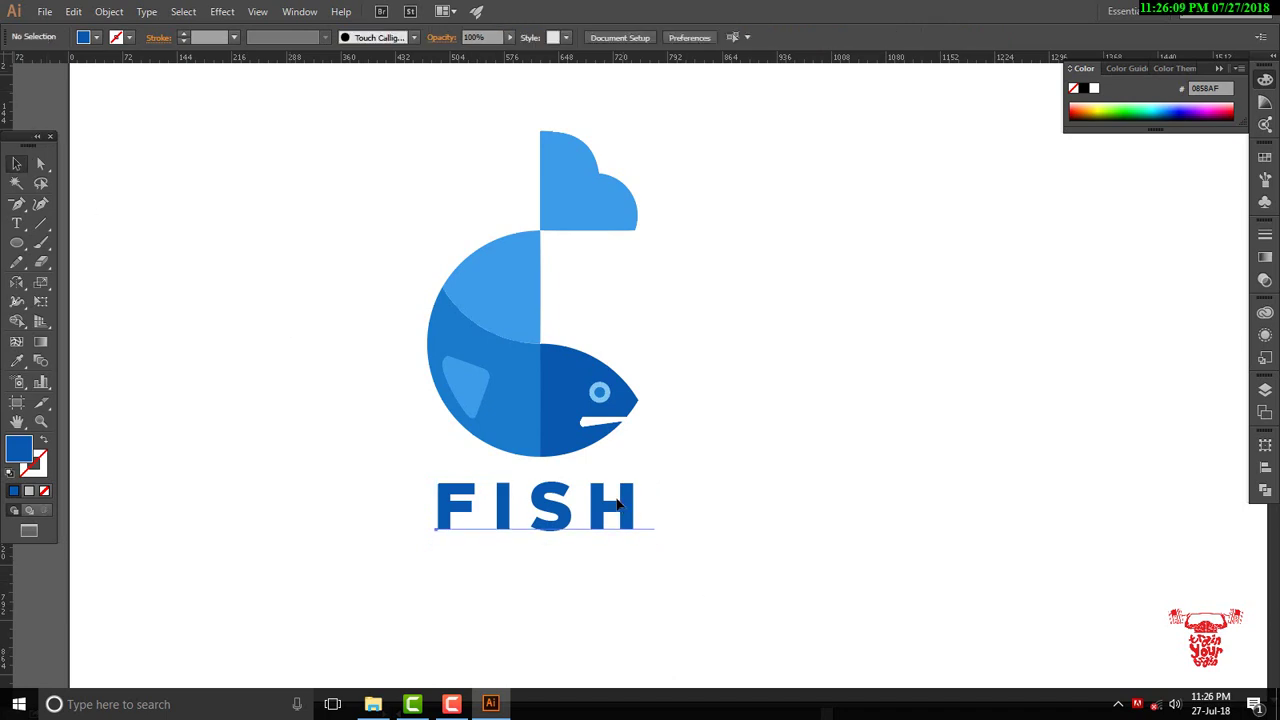
{"action": "left_click_drag", "start_coordinate": [619, 503], "coordinate": [610, 497]}
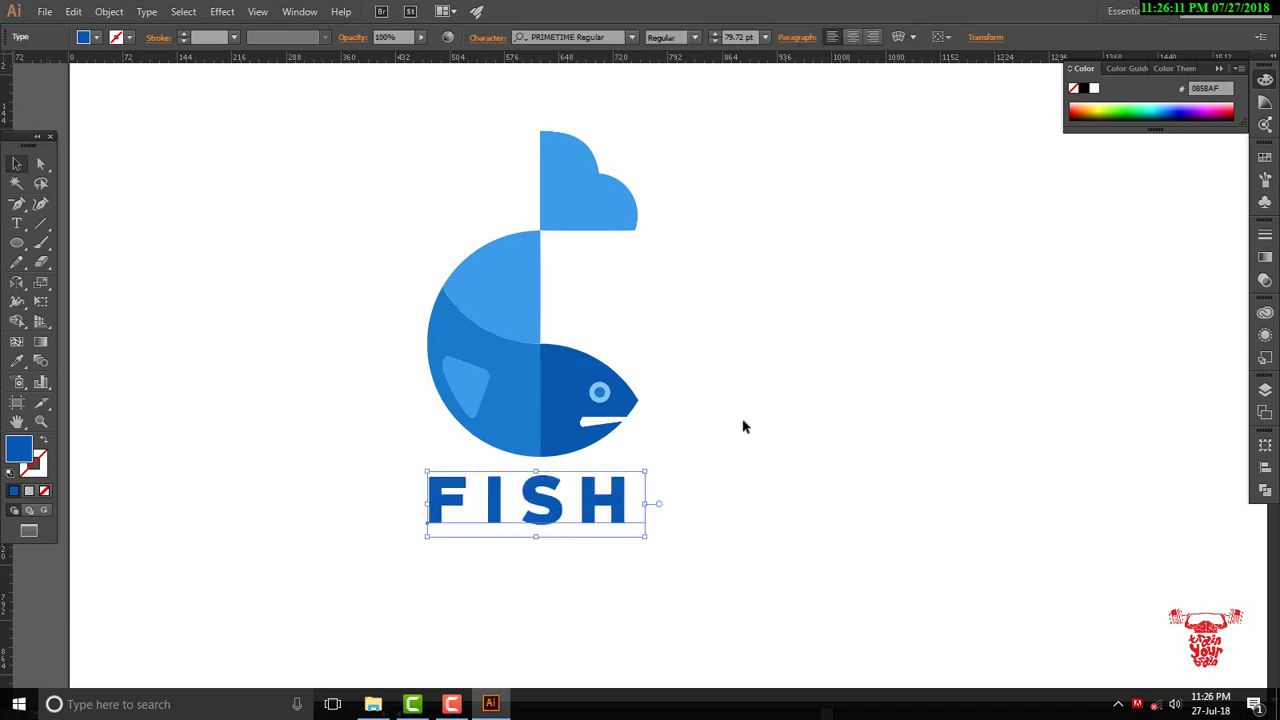
{"action": "key", "text": "ctrl+0"}
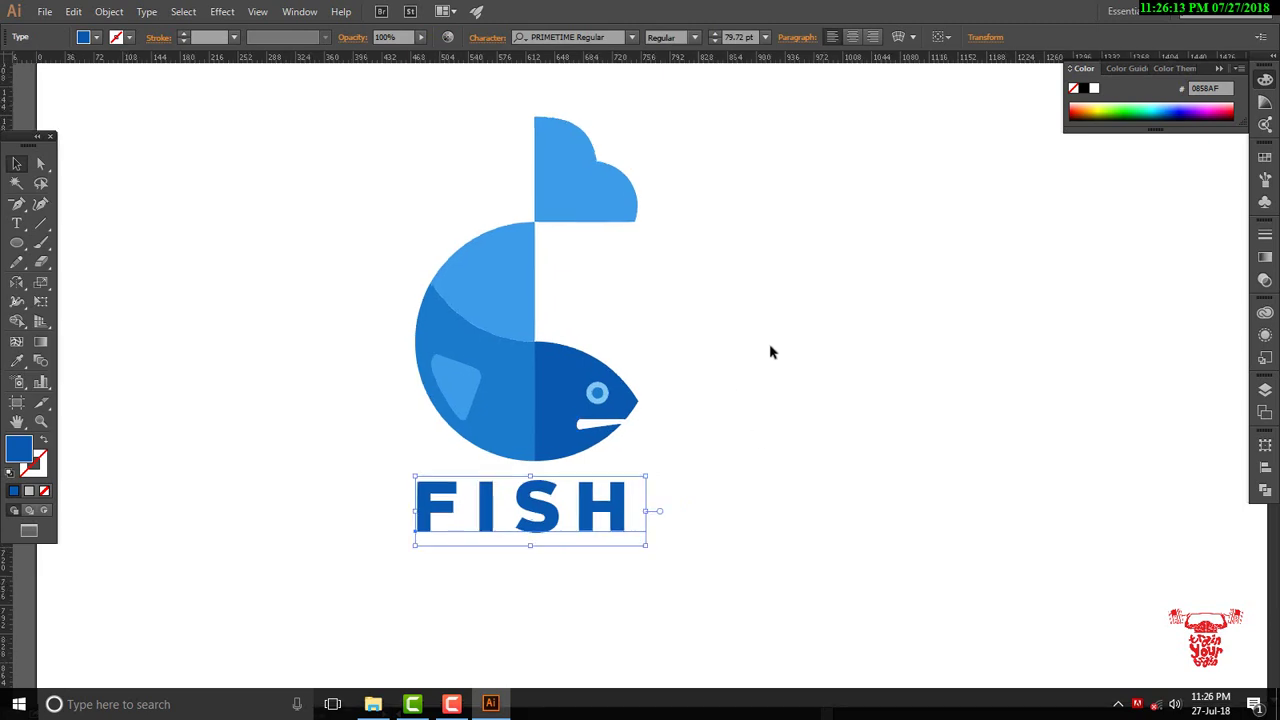
{"action": "left_click_drag", "start_coordinate": [584, 507], "coordinate": [590, 507]}
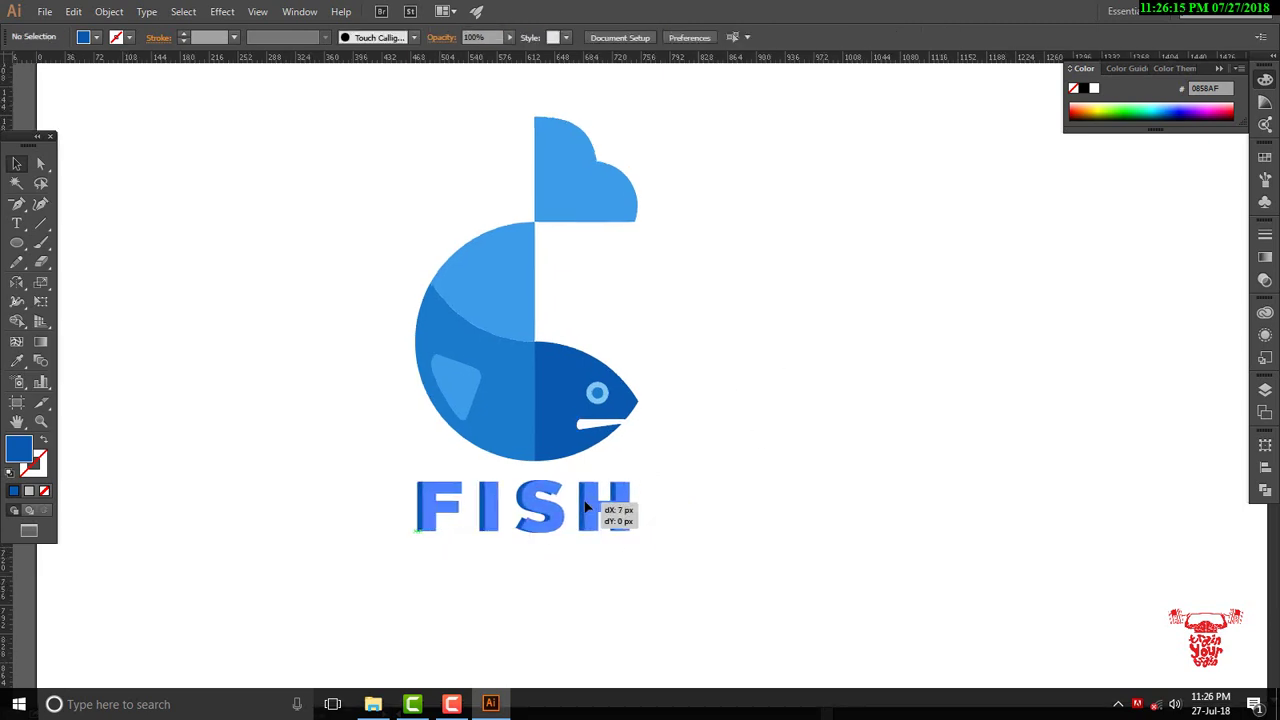
{"action": "left_click_drag", "start_coordinate": [694, 118], "coordinate": [460, 500]}
{"action": "mouse_move", "coordinate": [427, 434]}
{"action": "left_mouse_down"}
{"action": "mouse_move", "coordinate": [840, 434]}
{"action": "mouse_move", "coordinate": [889, 463]}
{"action": "left_mouse_up"}
- Reshape the second fish's mouth point and set its triangular fin to Multiply blending
{"action": "left_click", "coordinate": [714, 466]}
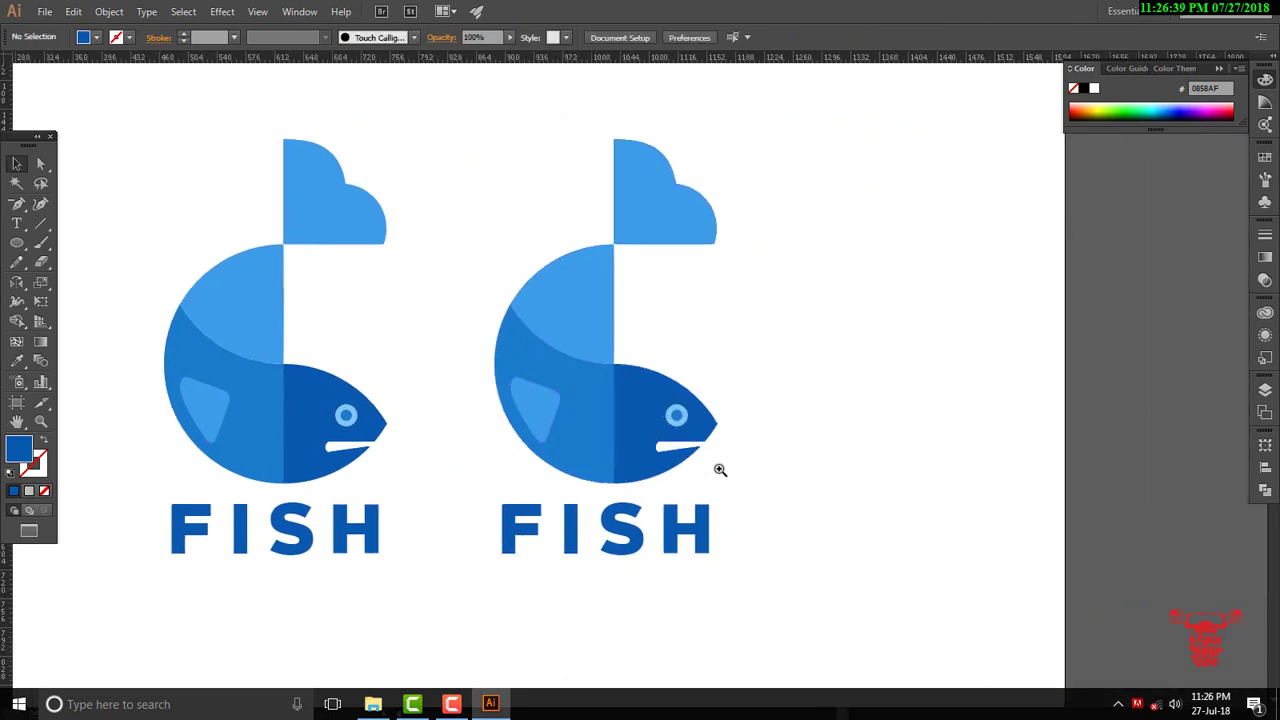
{"action": "left_click", "coordinate": [719, 469]}
{"action": "key", "text": "a"}
{"action": "left_click_drag", "start_coordinate": [614, 432], "coordinate": [694, 448]}
{"action": "left_click", "coordinate": [423, 374]}
{"action": "left_click", "coordinate": [1190, 68]}
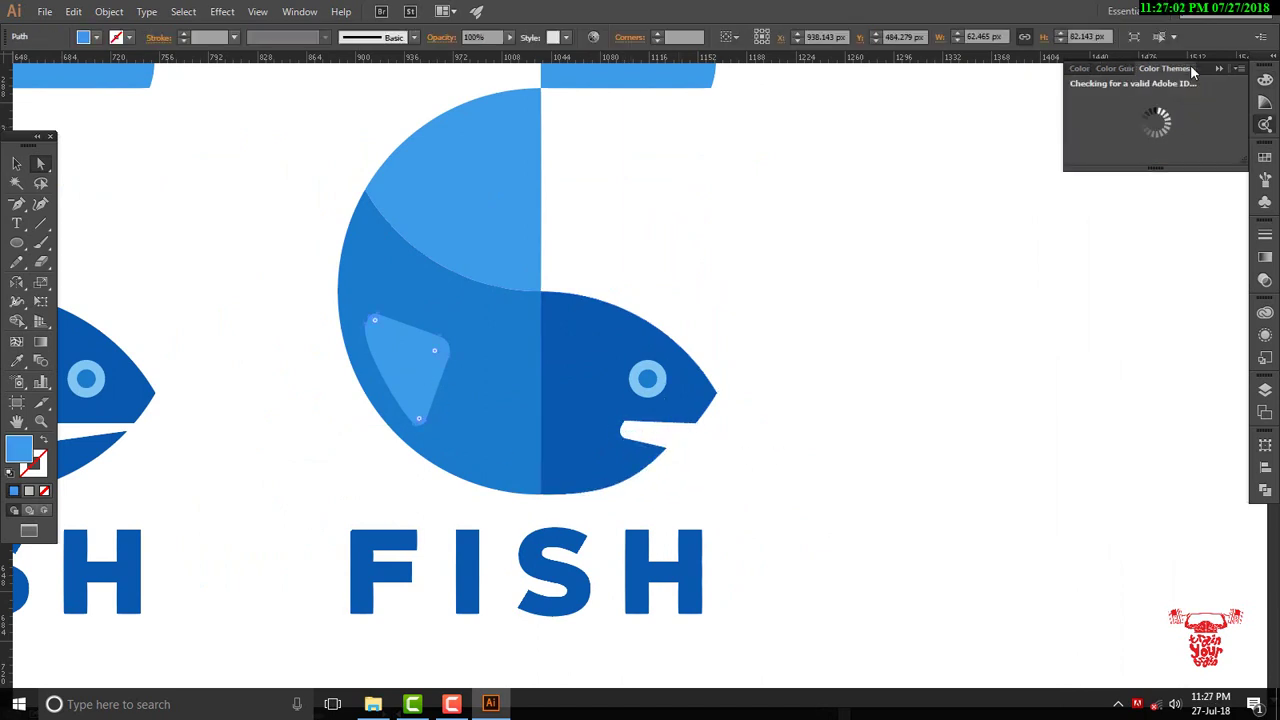
{"action": "left_click", "coordinate": [1265, 280]}
{"action": "left_click", "coordinate": [1105, 244]}
{"action": "left_click", "coordinate": [1105, 290]}
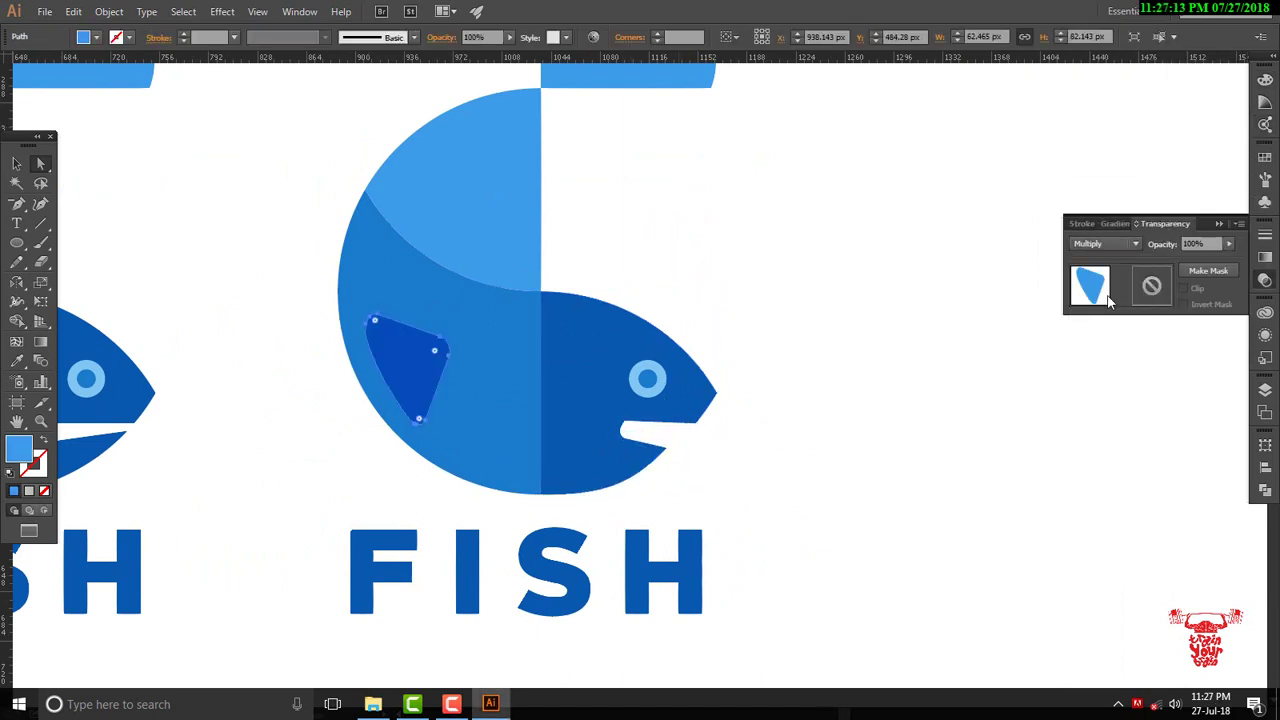
- Fill the top-left quarter of the second fish with violet
{"action": "key", "text": "v"}
{"action": "key", "text": "ctrl+minus"}
{"action": "left_click", "coordinate": [515, 260]}
{"action": "double_click", "coordinate": [18, 450]}
{"action": "left_click", "coordinate": [658, 276]}
{"action": "left_click", "coordinate": [612, 300]}
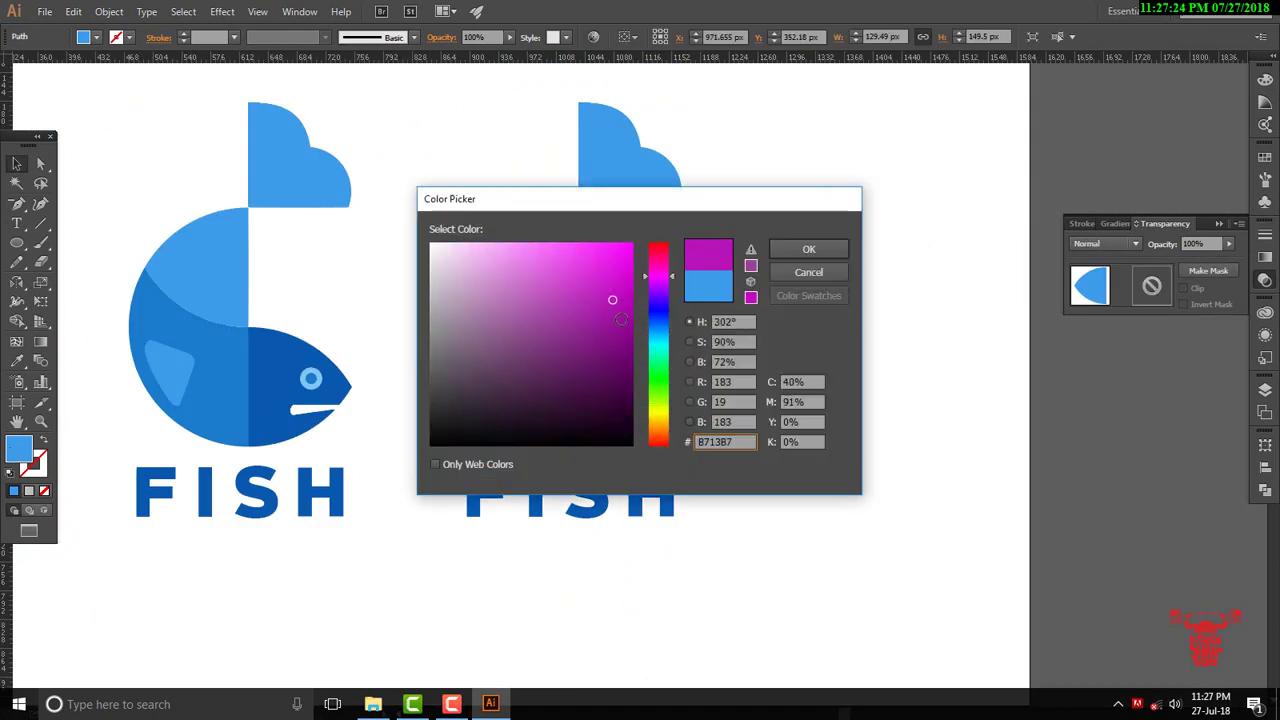
{"action": "left_click", "coordinate": [658, 300]}
- Colour the lower-left body piece dark violet and the head dark navy
{"action": "left_click", "coordinate": [617, 252]}
{"action": "left_click", "coordinate": [808, 249]}
{"action": "double_click", "coordinate": [18, 450]}
{"action": "left_click", "coordinate": [622, 314]}
{"action": "left_click", "coordinate": [805, 251]}
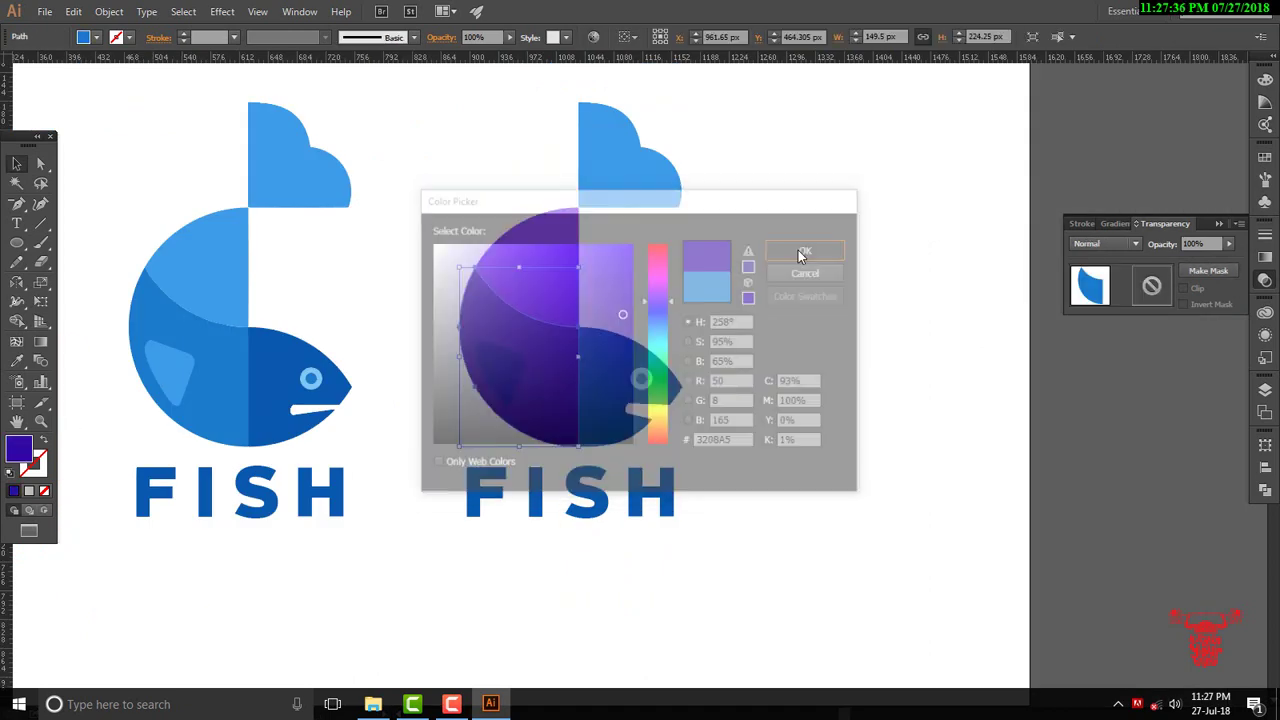
{"action": "left_click", "coordinate": [600, 390]}
{"action": "double_click", "coordinate": [18, 450]}
{"action": "left_click", "coordinate": [623, 303]}
{"action": "left_click", "coordinate": [805, 251]}
- Make the top fin bright violet and return the triangular fin to Normal blending
{"action": "left_click", "coordinate": [613, 195]}
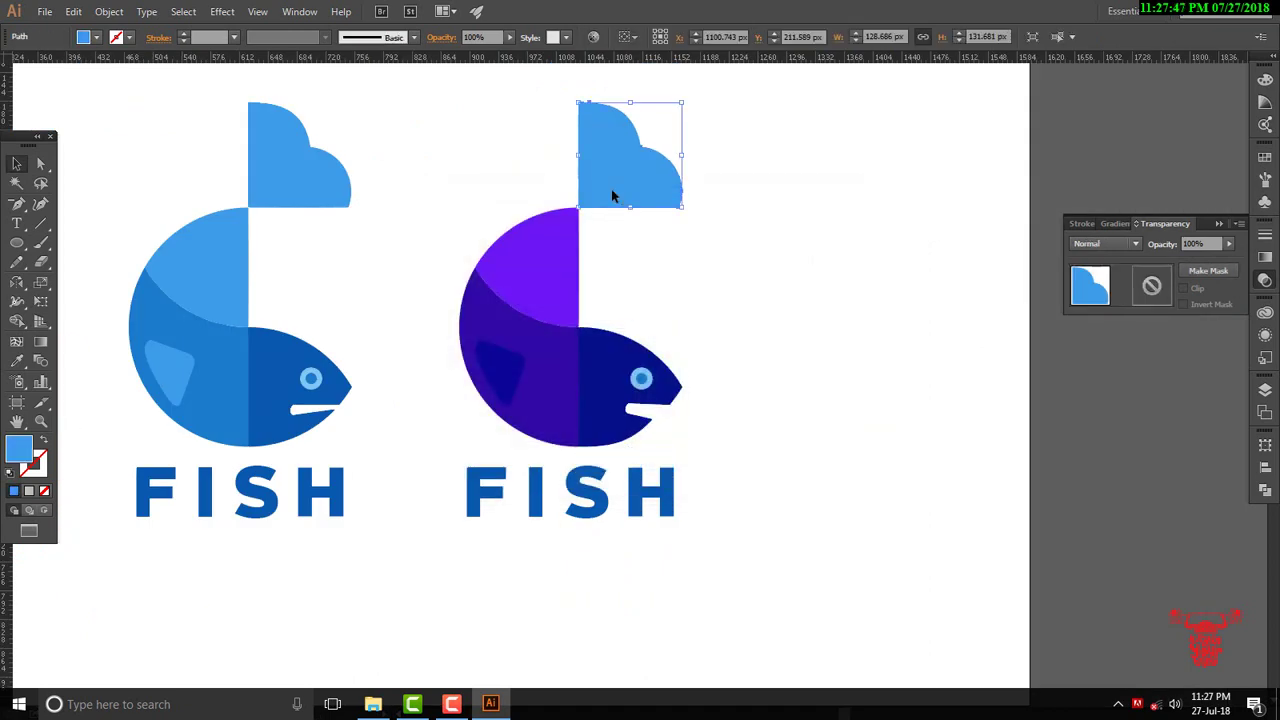
{"action": "double_click", "coordinate": [18, 450]}
{"action": "left_click", "coordinate": [656, 296]}
{"action": "left_click", "coordinate": [805, 251]}
{"action": "left_click", "coordinate": [740, 300]}
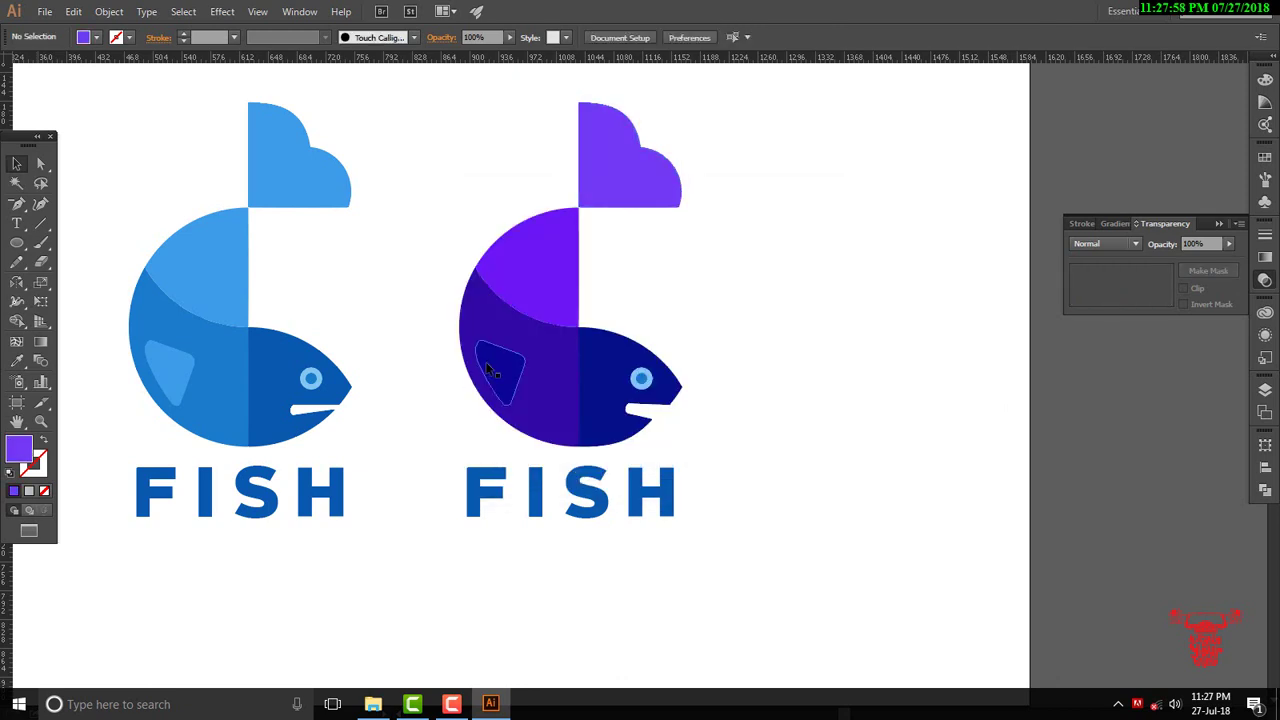
{"action": "left_click", "coordinate": [490, 370]}
{"action": "left_click", "coordinate": [1104, 243]}
{"action": "left_click", "coordinate": [1108, 355]}
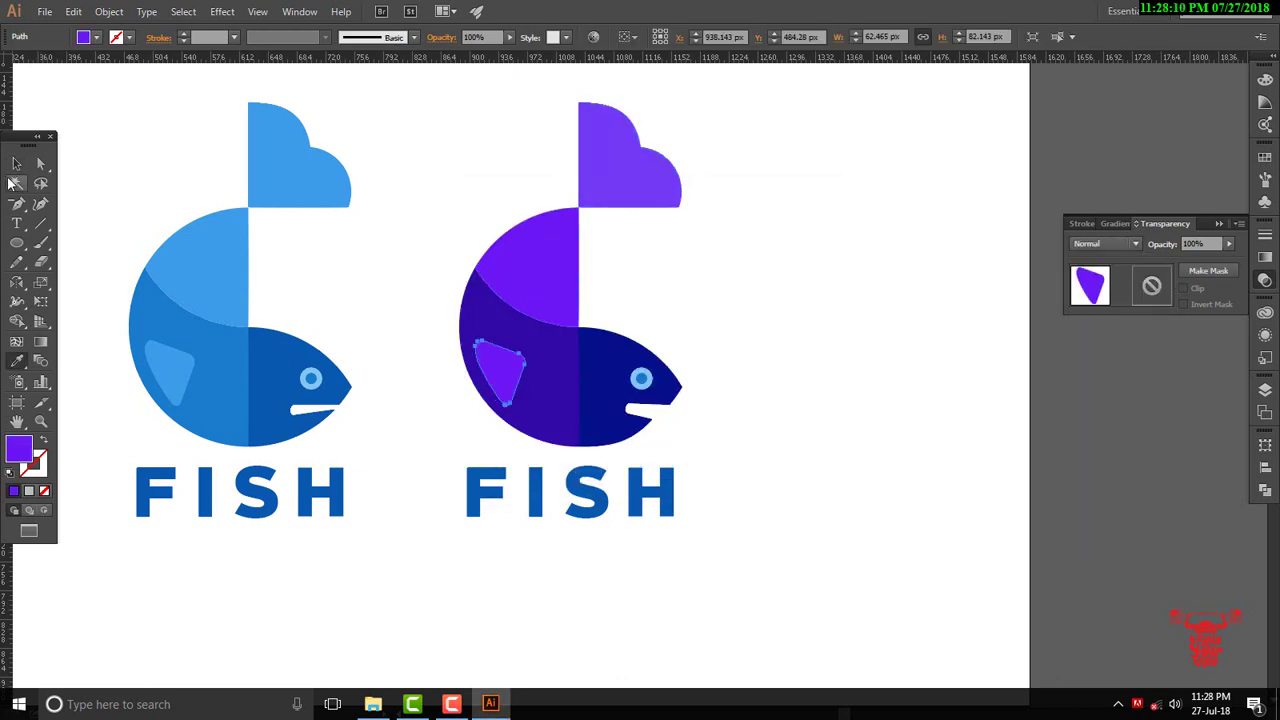
- Eyedrop the navy head colour onto the second fish's FISH wordmark
{"action": "left_click", "coordinate": [16, 163]}
{"action": "left_click", "coordinate": [570, 490]}
{"action": "key", "text": "i"}
{"action": "left_click", "coordinate": [616, 375]}
{"action": "key", "text": "ctrl+shift+a"}
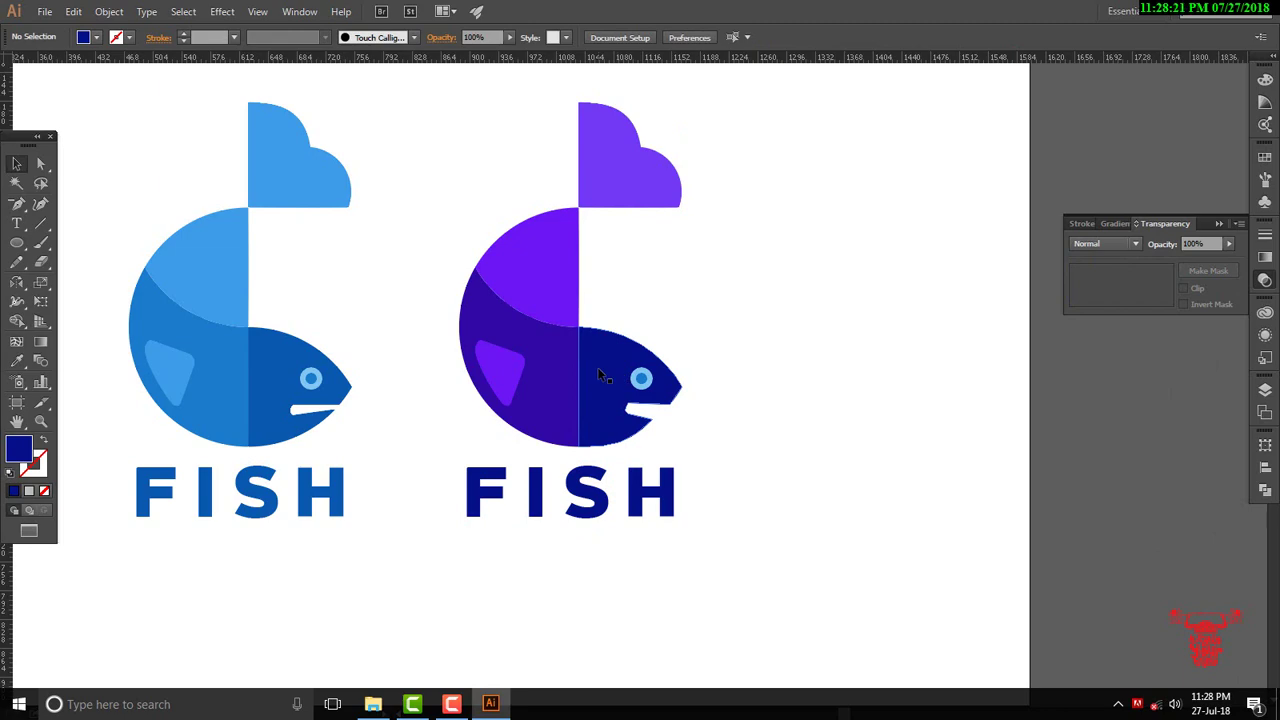
{"action": "scroll", "coordinate": [600, 375], "scroll_direction": "left", "scroll_amount": 4}
{"action": "key", "text": "ctrl+a"}
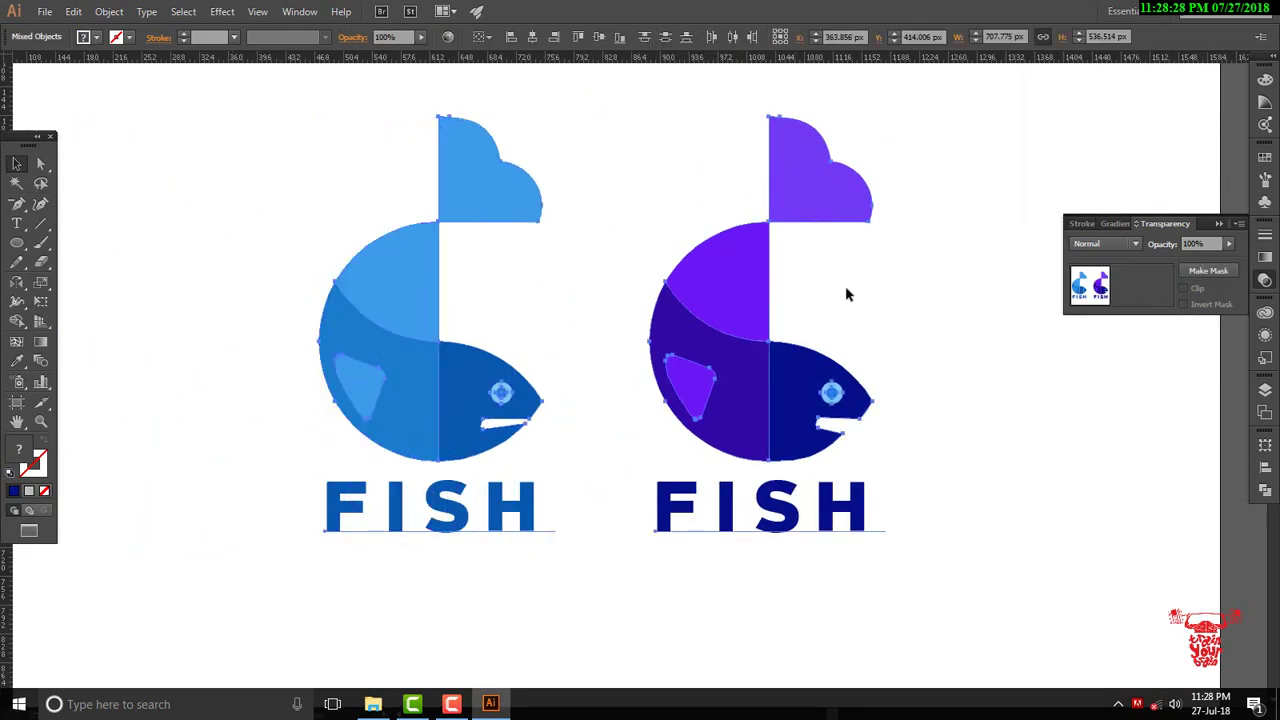
- Shift both fish logos to the left
{"action": "left_click_drag", "start_coordinate": [949, 152], "coordinate": [190, 568]}
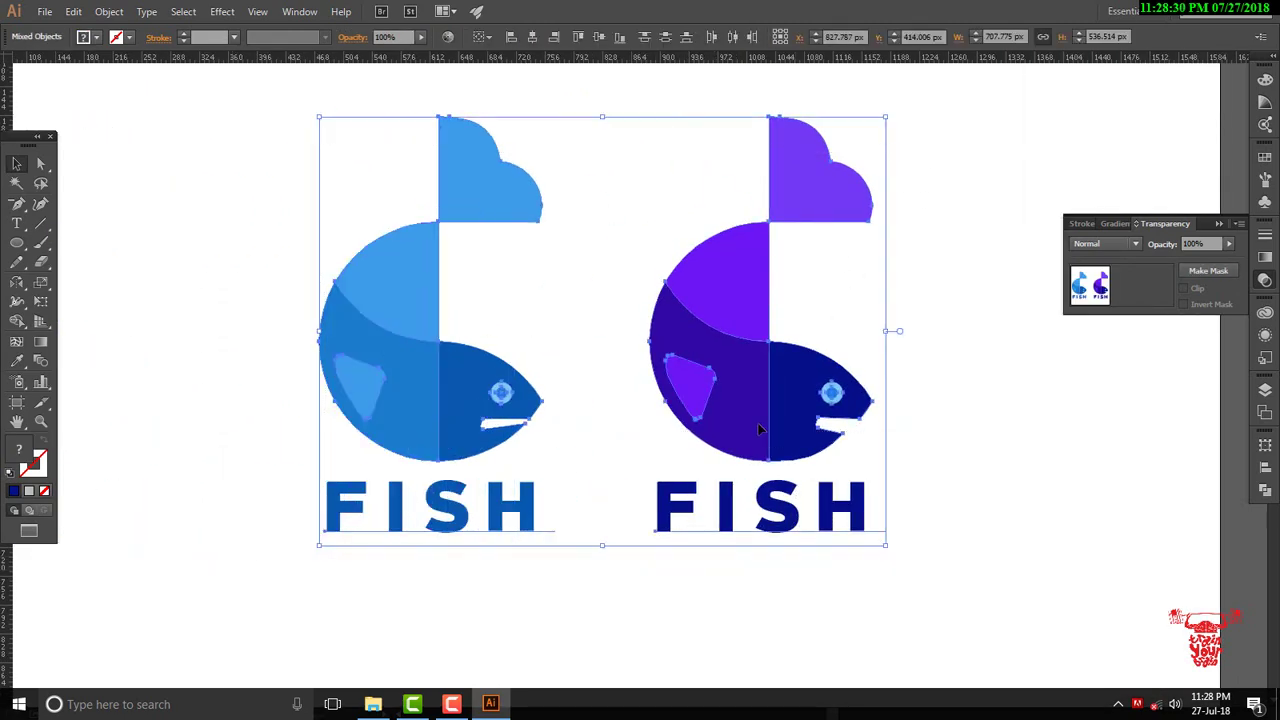
{"action": "left_click_drag", "start_coordinate": [759, 428], "coordinate": [334, 415]}
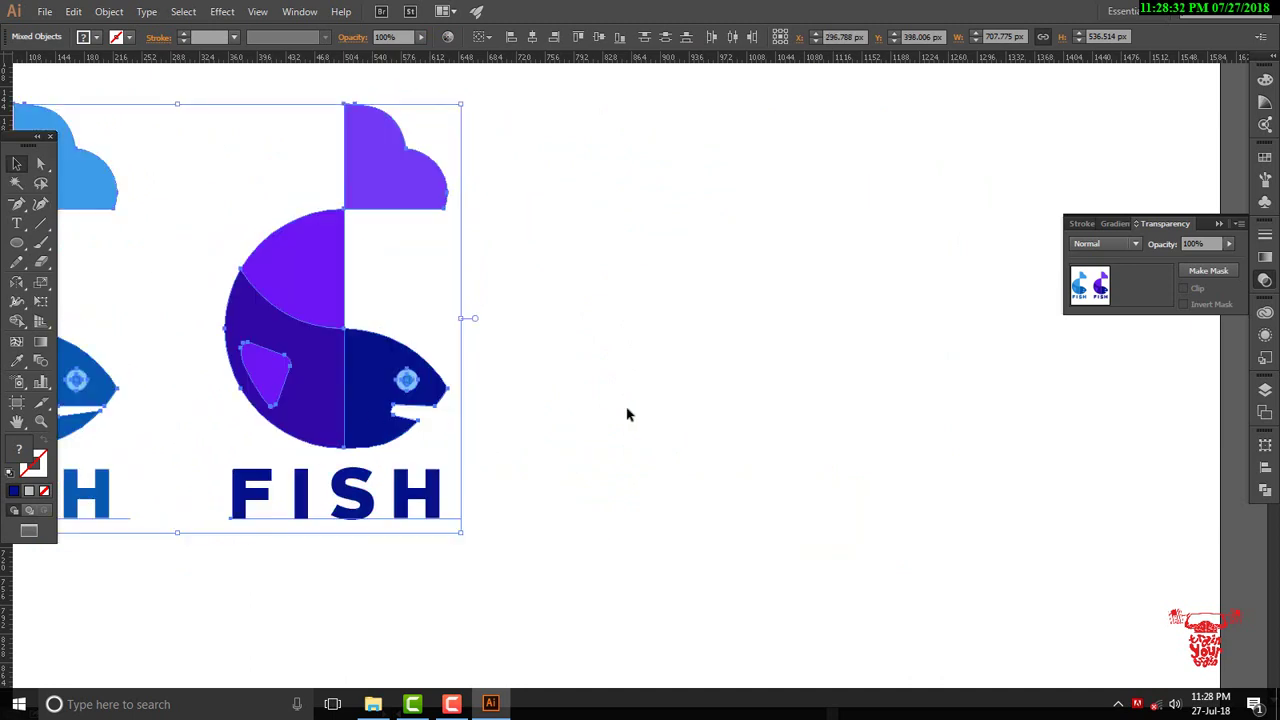
{"action": "left_click", "coordinate": [643, 414]}
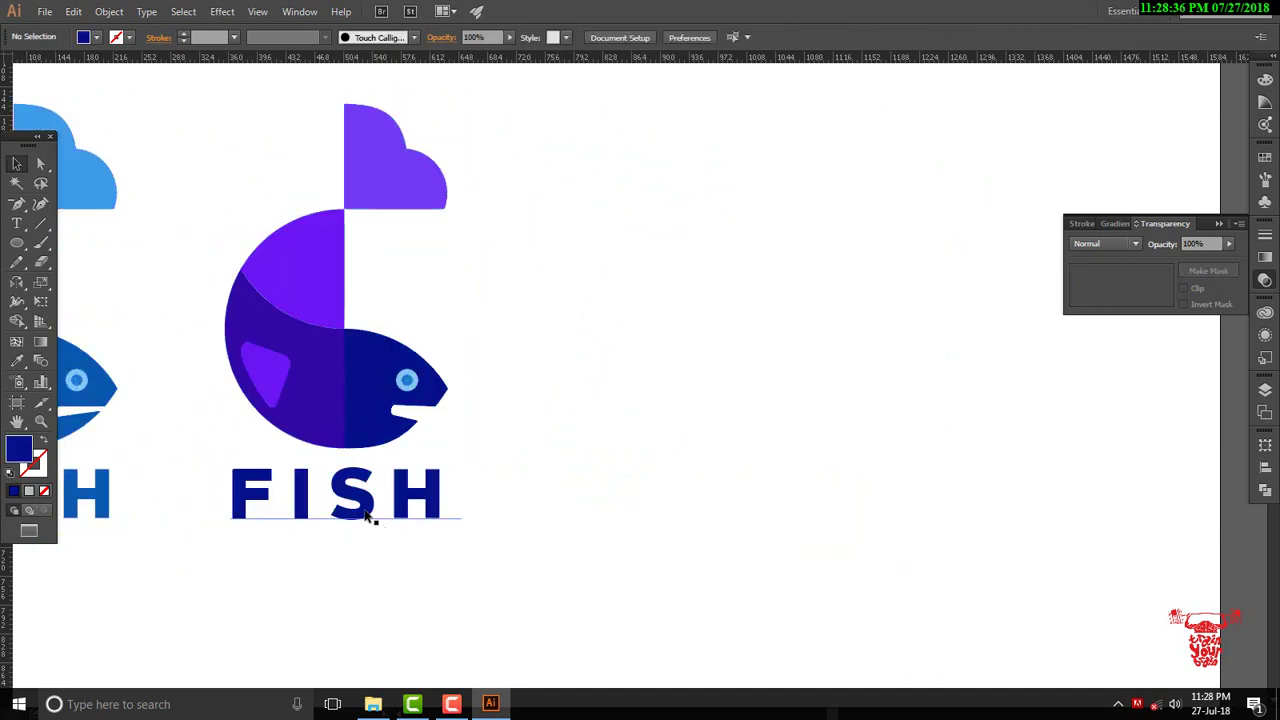
- Copy FISH to the right, tighten its tracking two steps, and enlarge it to about 168 pt
{"action": "left_click_drag", "start_coordinate": [367, 515], "coordinate": [859, 404]}
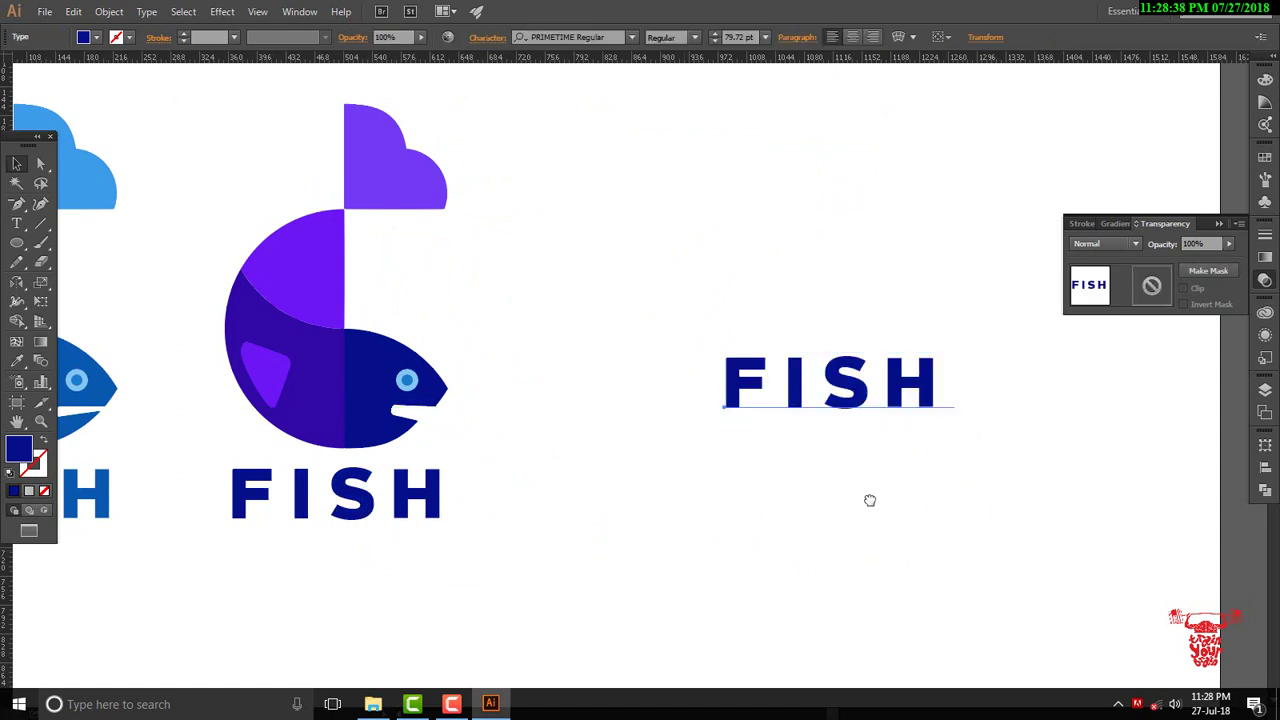
{"action": "left_click_drag", "start_coordinate": [870, 500], "coordinate": [694, 500]}
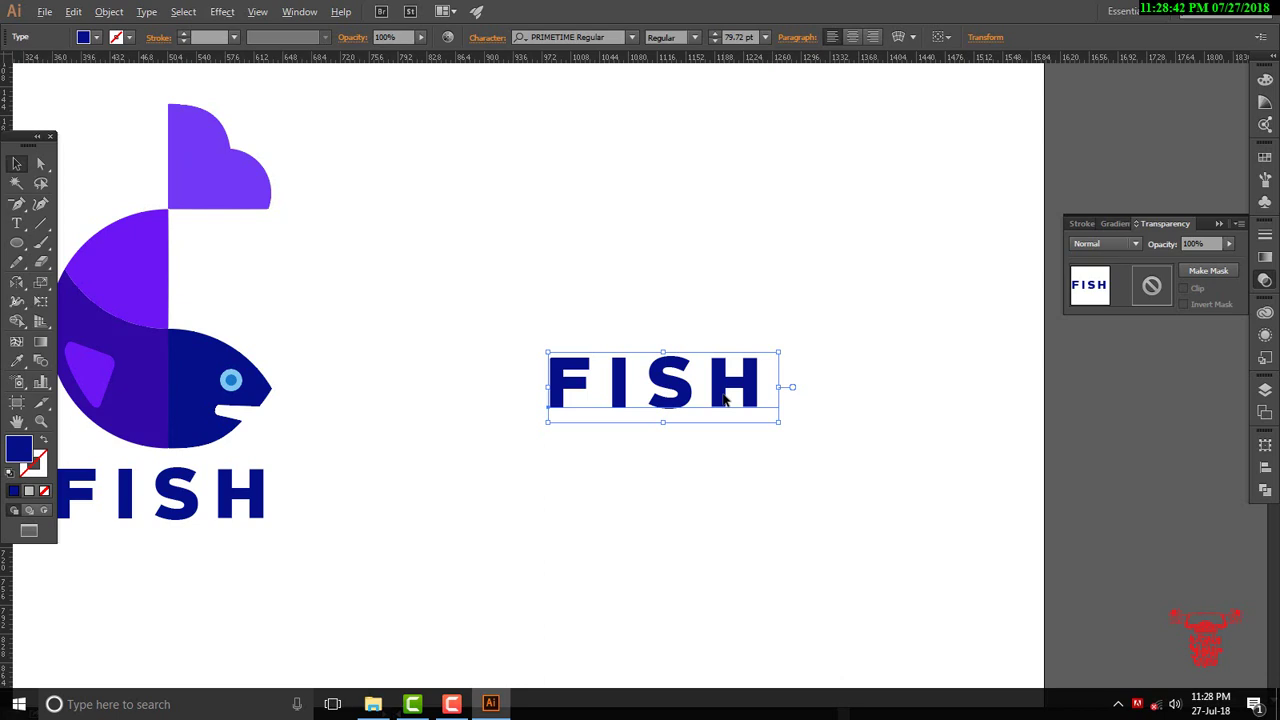
{"action": "key", "text": "alt+Left"}
{"action": "key", "text": "alt+Left"}
{"action": "key", "text": "alt+Left"}
{"action": "key", "text": "alt+Left"}
{"action": "key", "text": "alt+Left"}
{"action": "key", "text": "alt+Left"}
{"action": "key", "text": "alt+Left"}
{"action": "key", "text": "alt+Left"}
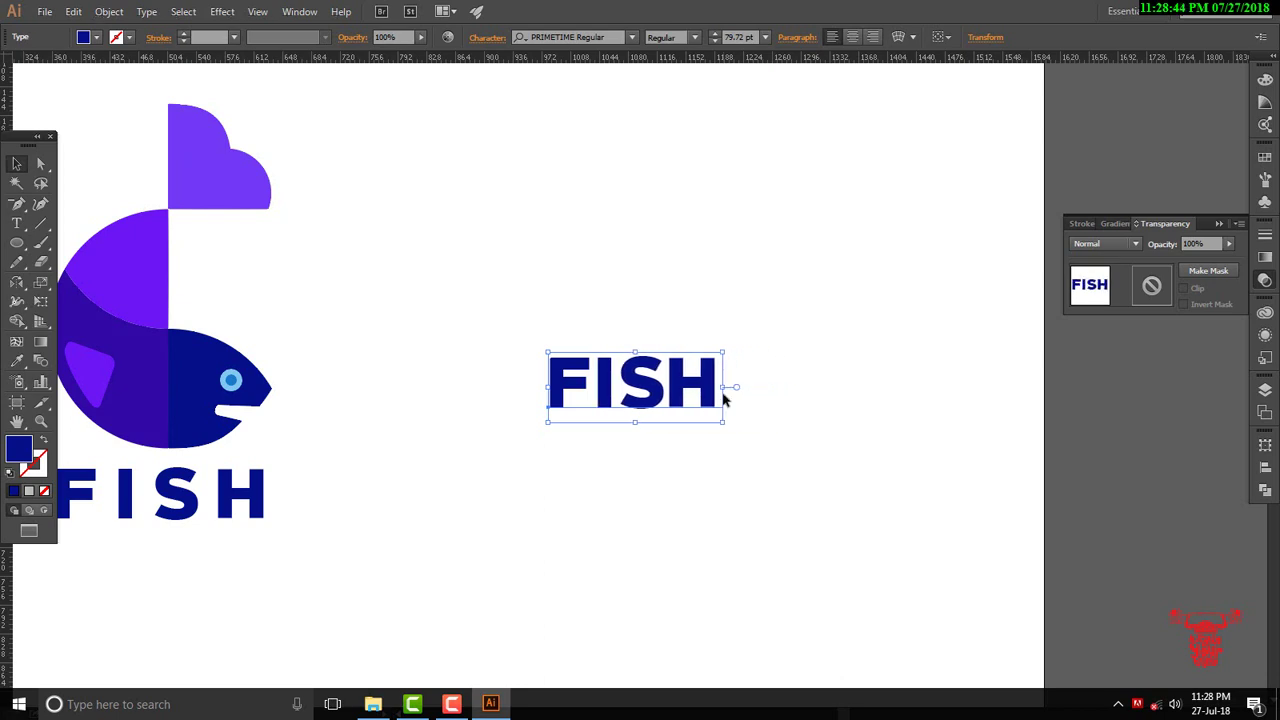
{"action": "key", "text": "alt+Left"}
{"action": "key", "text": "alt+Left"}
{"action": "key", "text": "alt+Left"}
{"action": "key", "text": "alt+Left"}
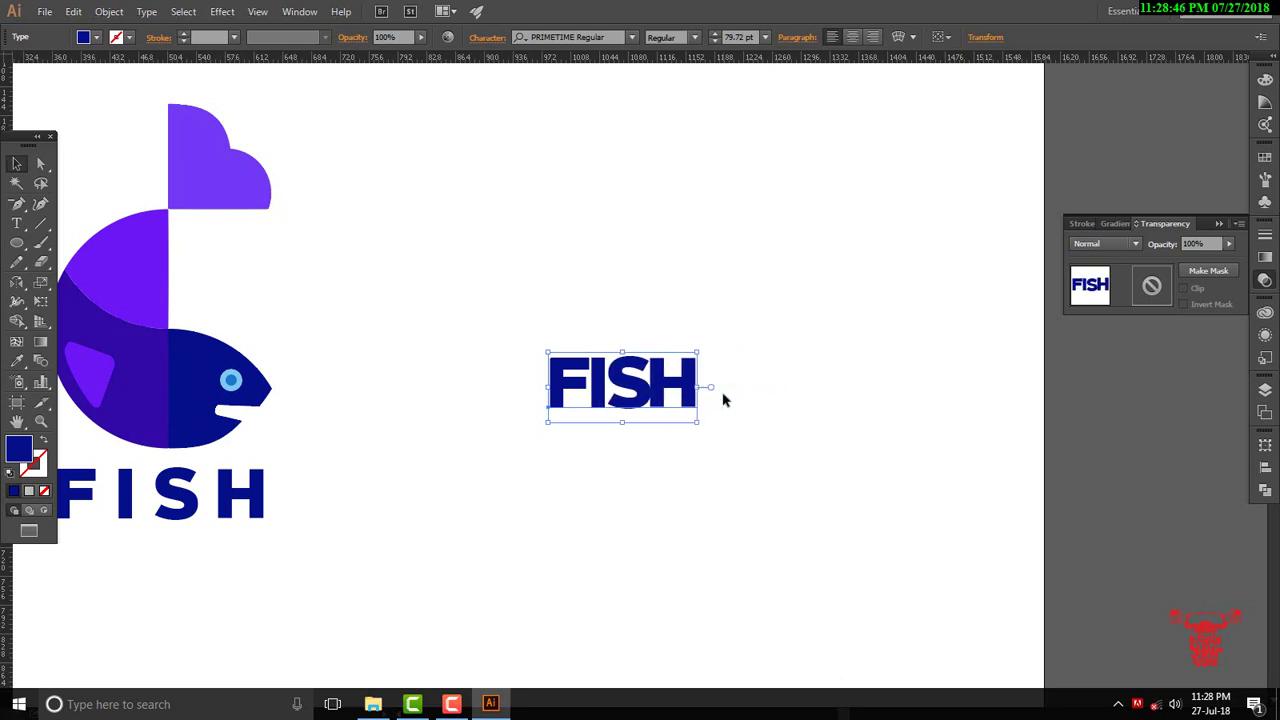
{"action": "left_click", "coordinate": [724, 400]}
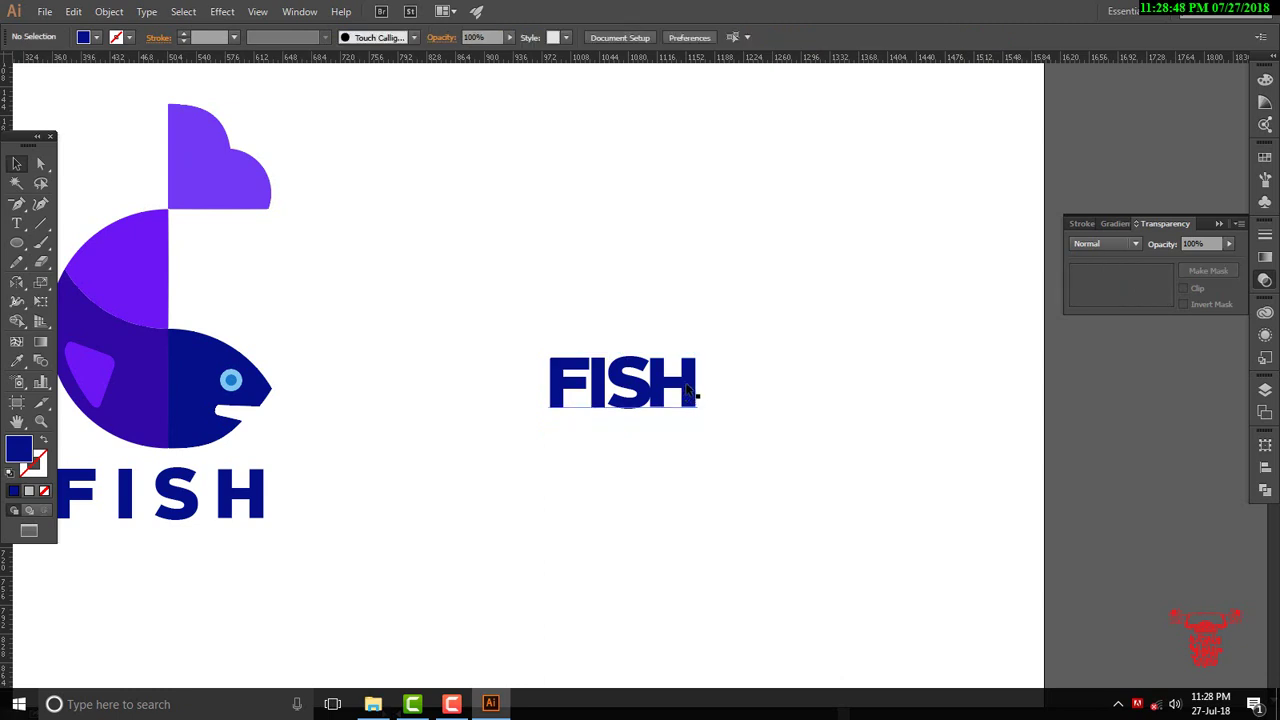
{"action": "left_click_drag", "start_coordinate": [686, 388], "coordinate": [740, 376]}
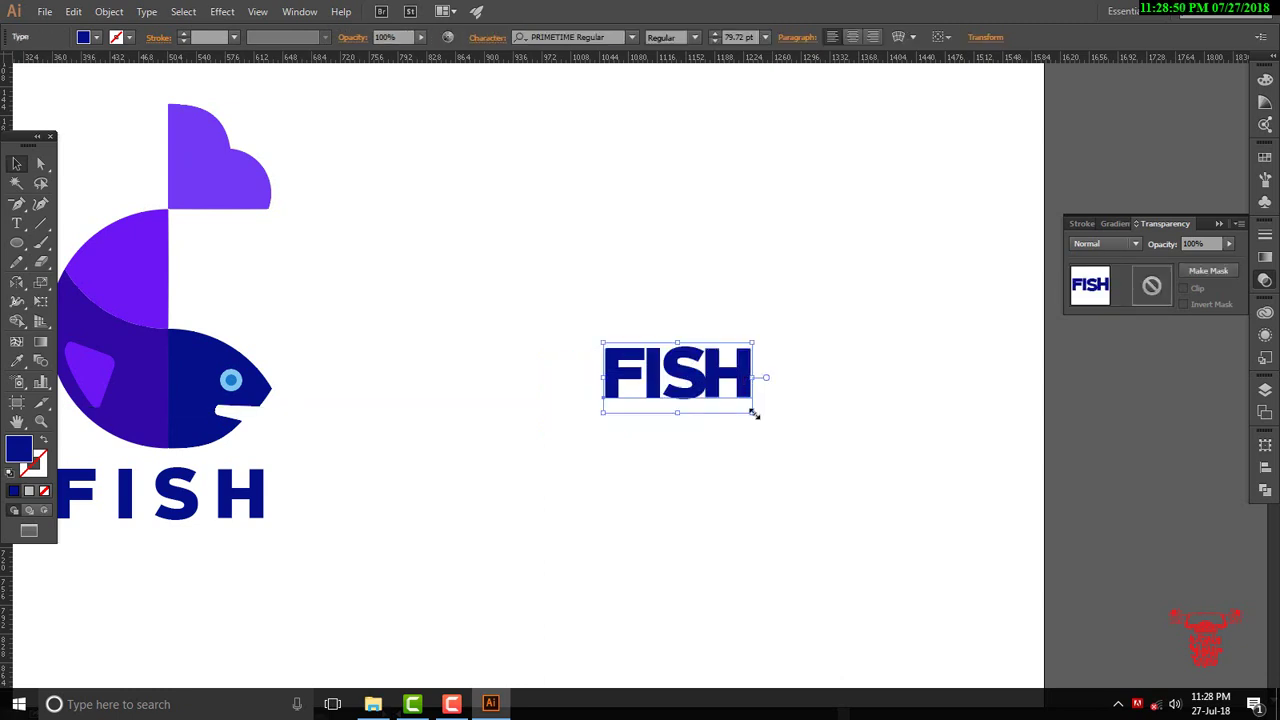
{"action": "left_click_drag", "start_coordinate": [753, 412], "coordinate": [914, 526]}
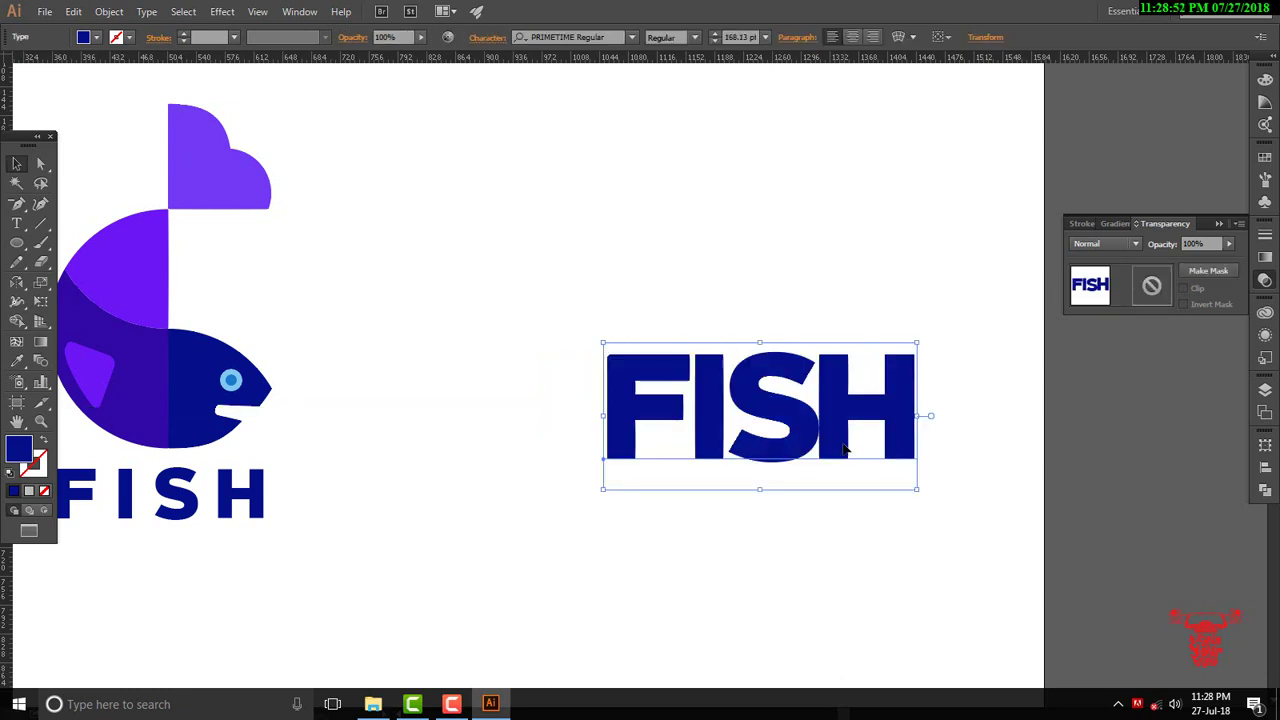
{"action": "left_click_drag", "start_coordinate": [845, 450], "coordinate": [842, 440]}
- Give the purple fish's eye a pale blue fill and a pupil matching its dark head
{"action": "left_click", "coordinate": [434, 414]}
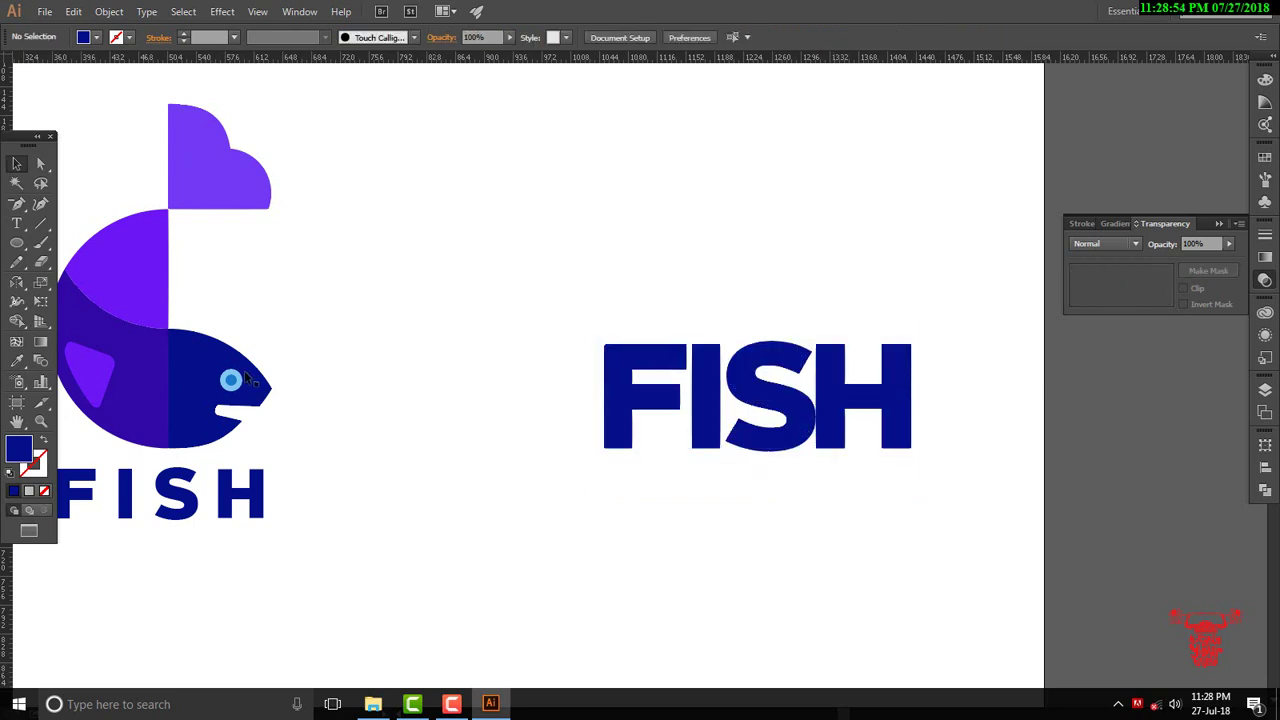
{"action": "left_click", "coordinate": [232, 378]}
{"action": "double_click", "coordinate": [18, 450]}
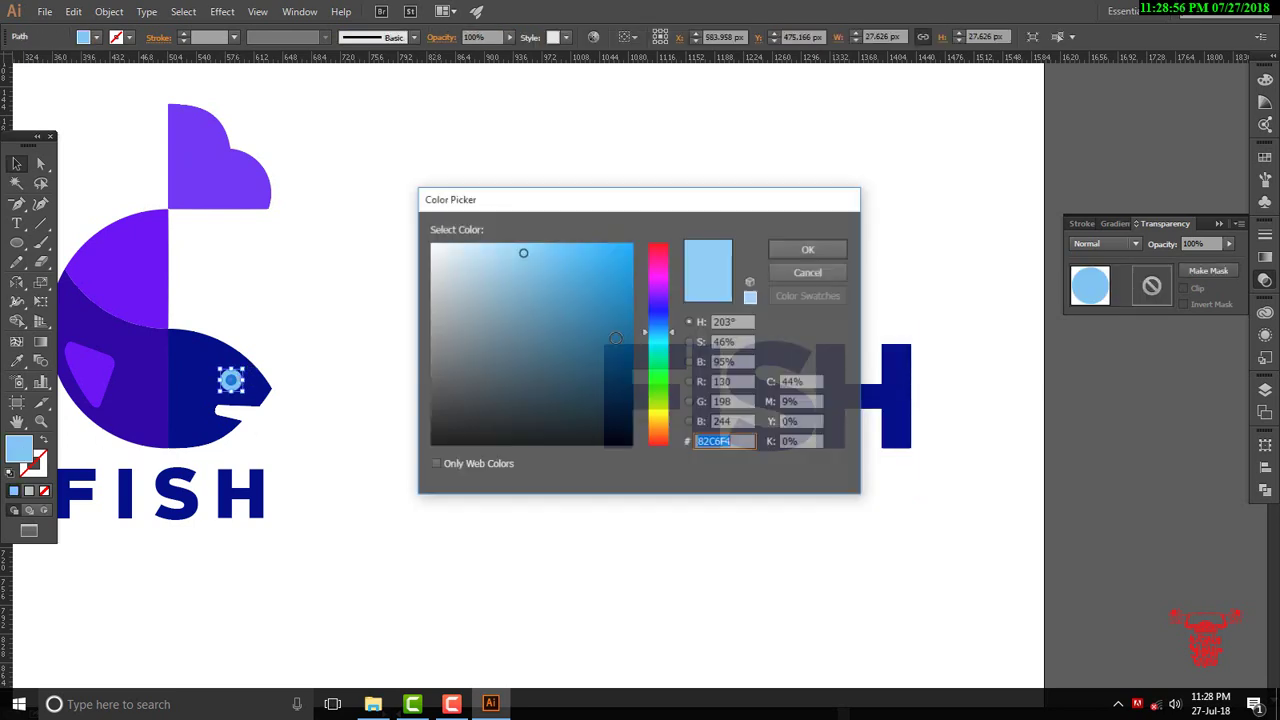
{"action": "left_click", "coordinate": [458, 254]}
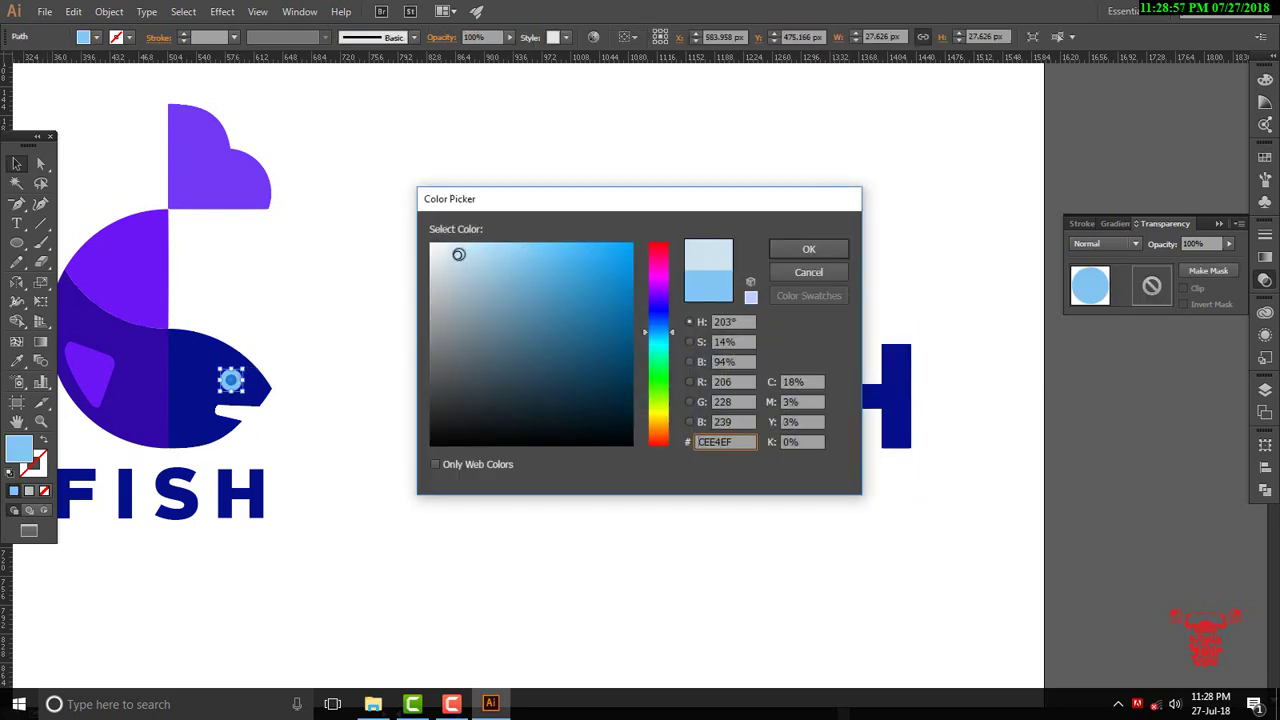
{"action": "left_click", "coordinate": [808, 249]}
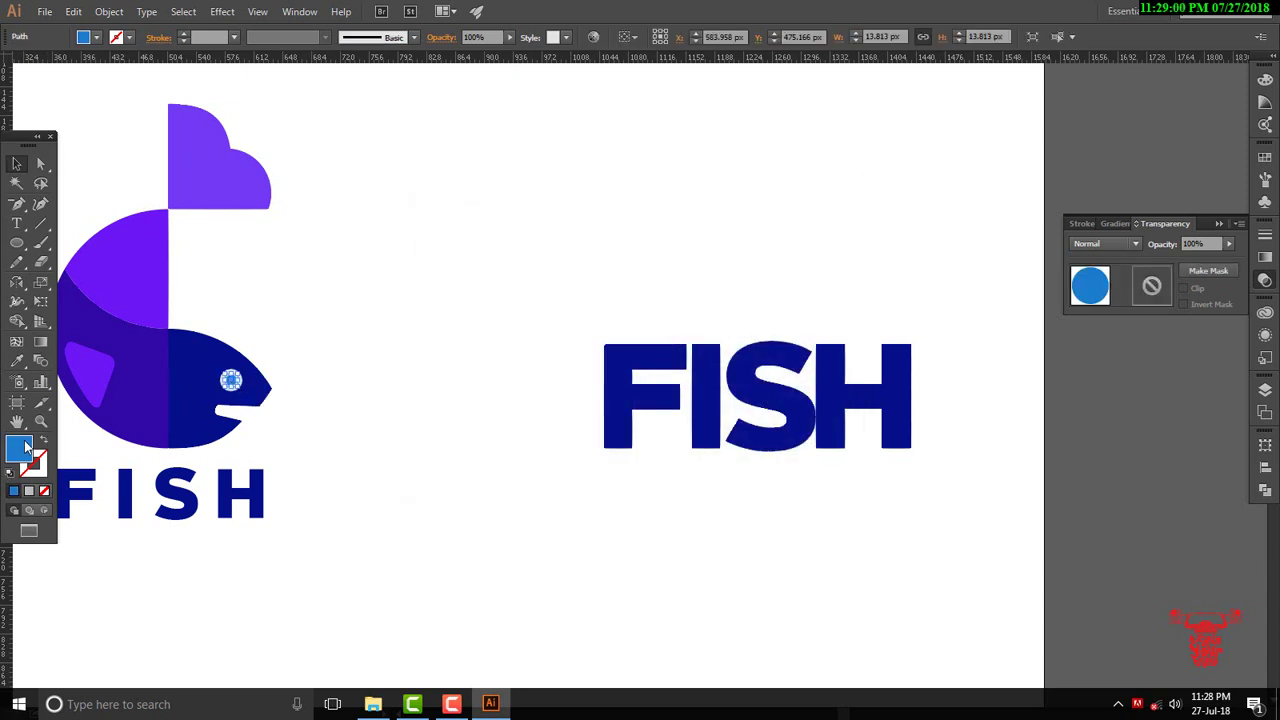
{"action": "key", "text": "i"}
{"action": "left_click", "coordinate": [224, 356]}
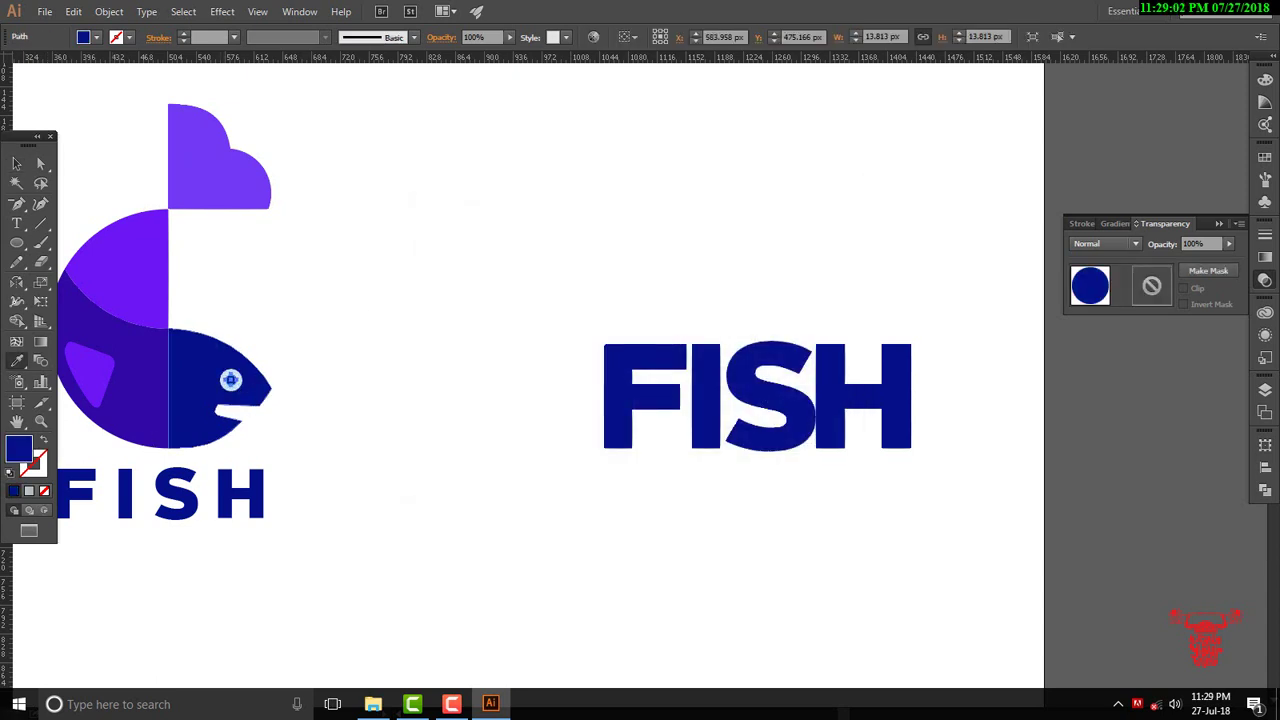
{"action": "left_click", "coordinate": [396, 351]}
- Move both logos right and eyedrop the blue head's dark colour onto the blue fish's pupil
{"action": "left_click_drag", "start_coordinate": [260, 466], "coordinate": [655, 493]}
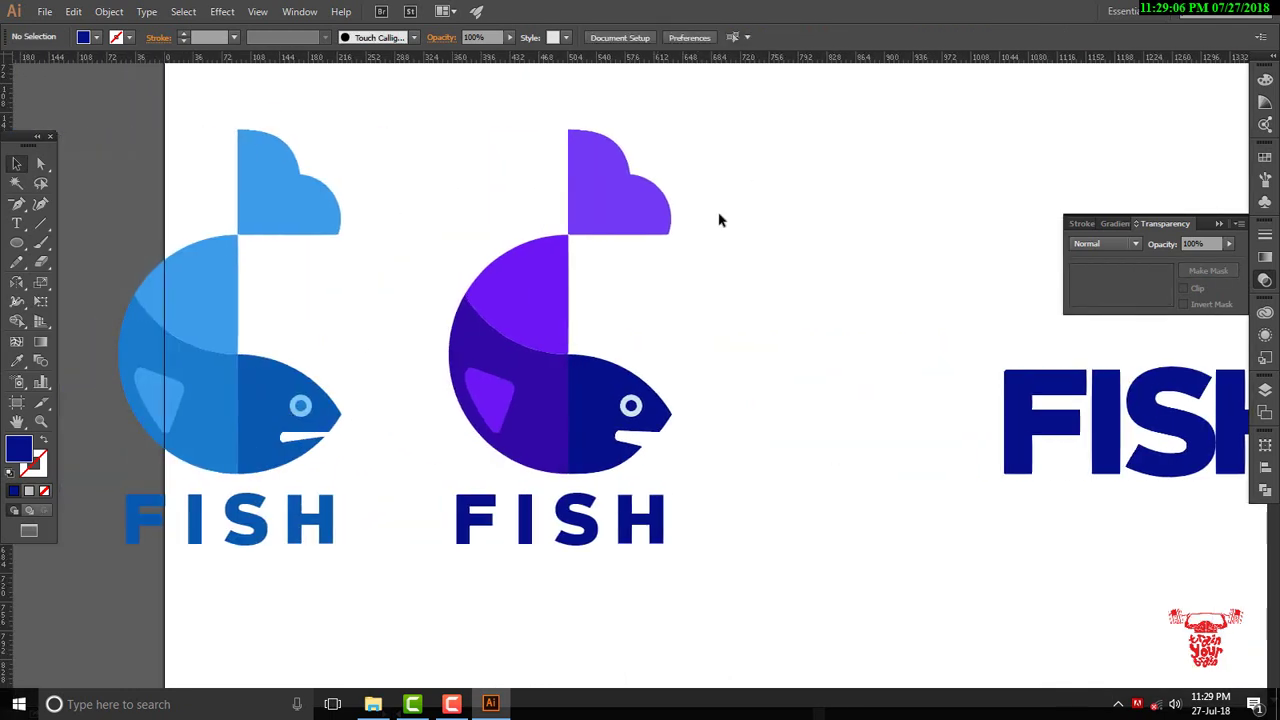
{"action": "left_click_drag", "start_coordinate": [766, 149], "coordinate": [140, 578]}
{"action": "left_click_drag", "start_coordinate": [249, 452], "coordinate": [357, 440]}
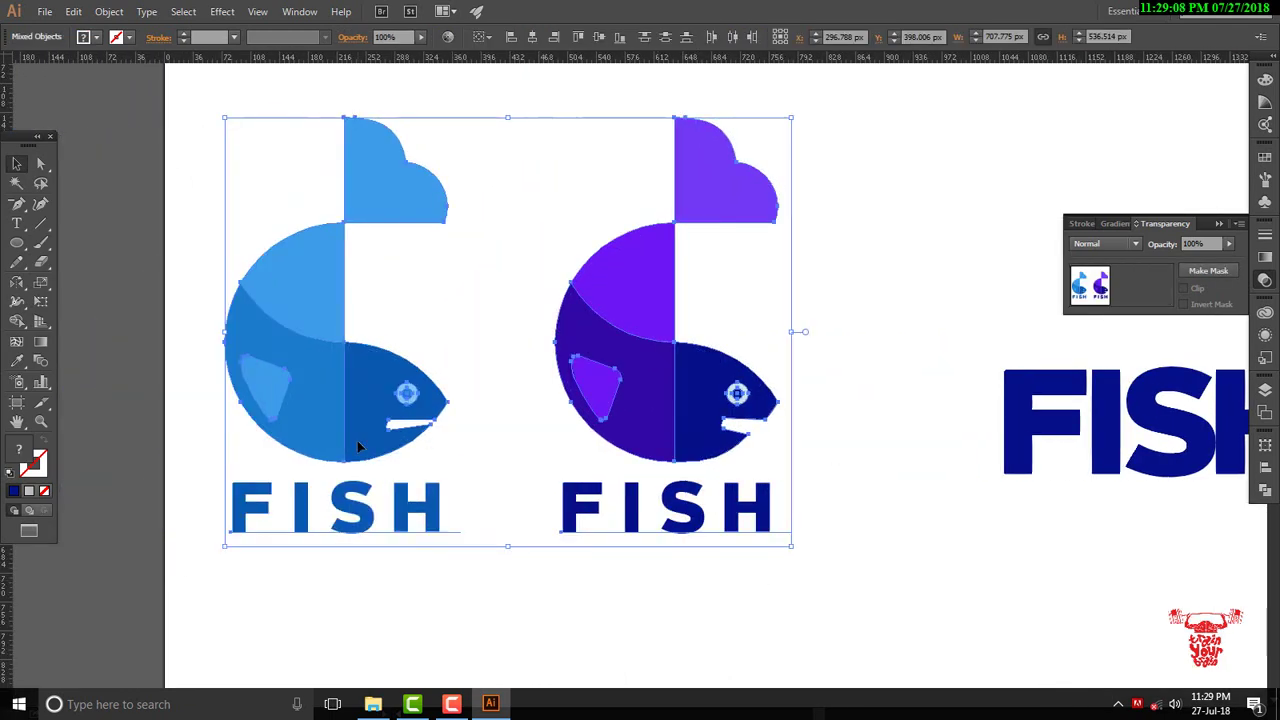
{"action": "left_click", "coordinate": [405, 393]}
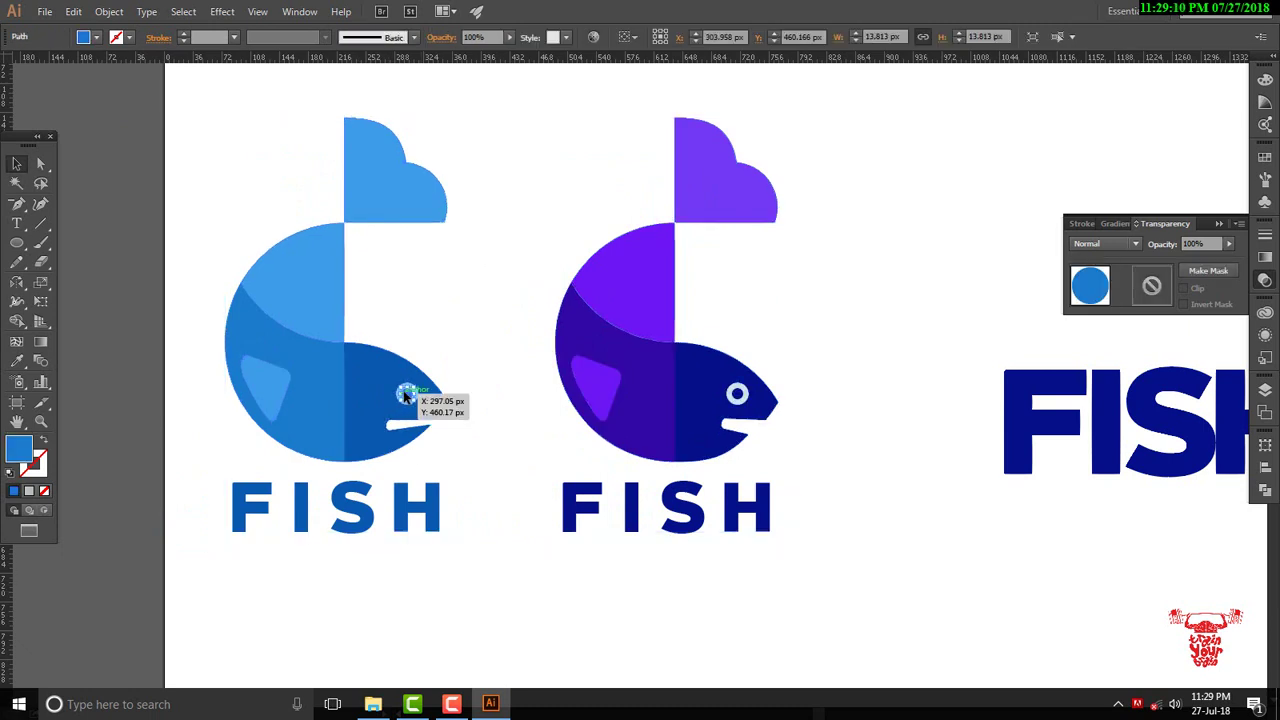
{"action": "key", "text": "i"}
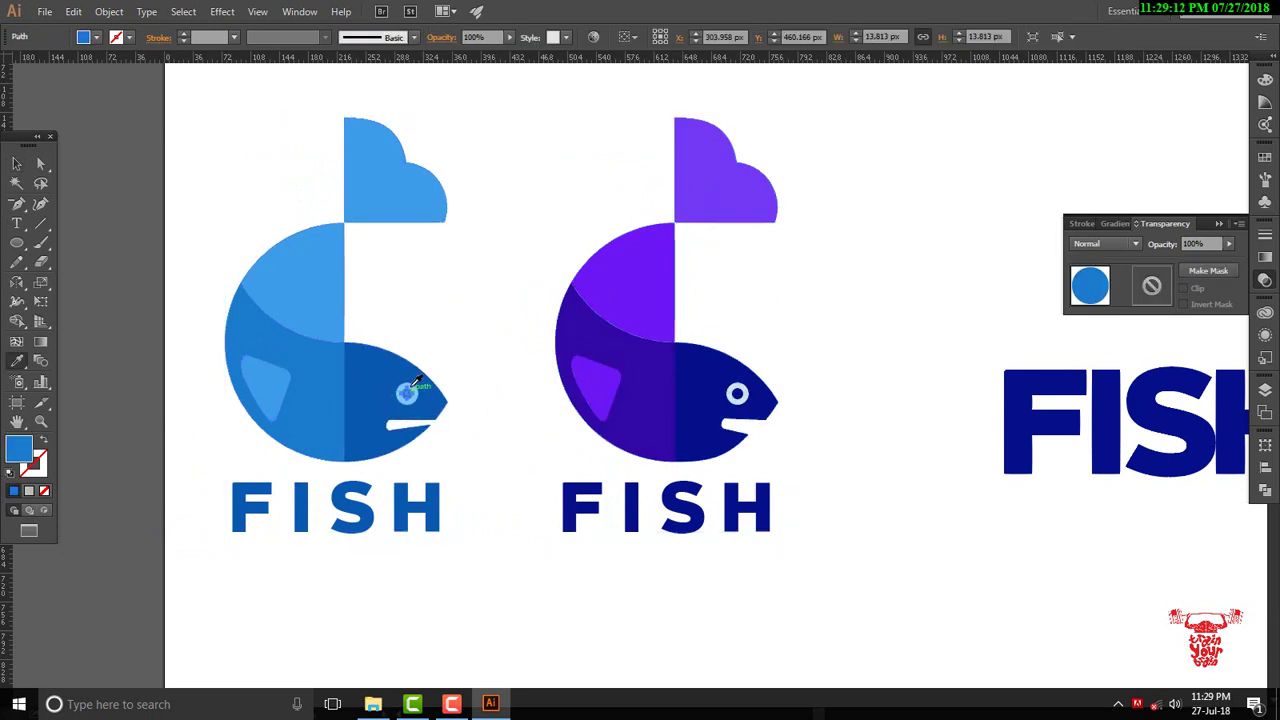
{"action": "left_click", "coordinate": [403, 365]}
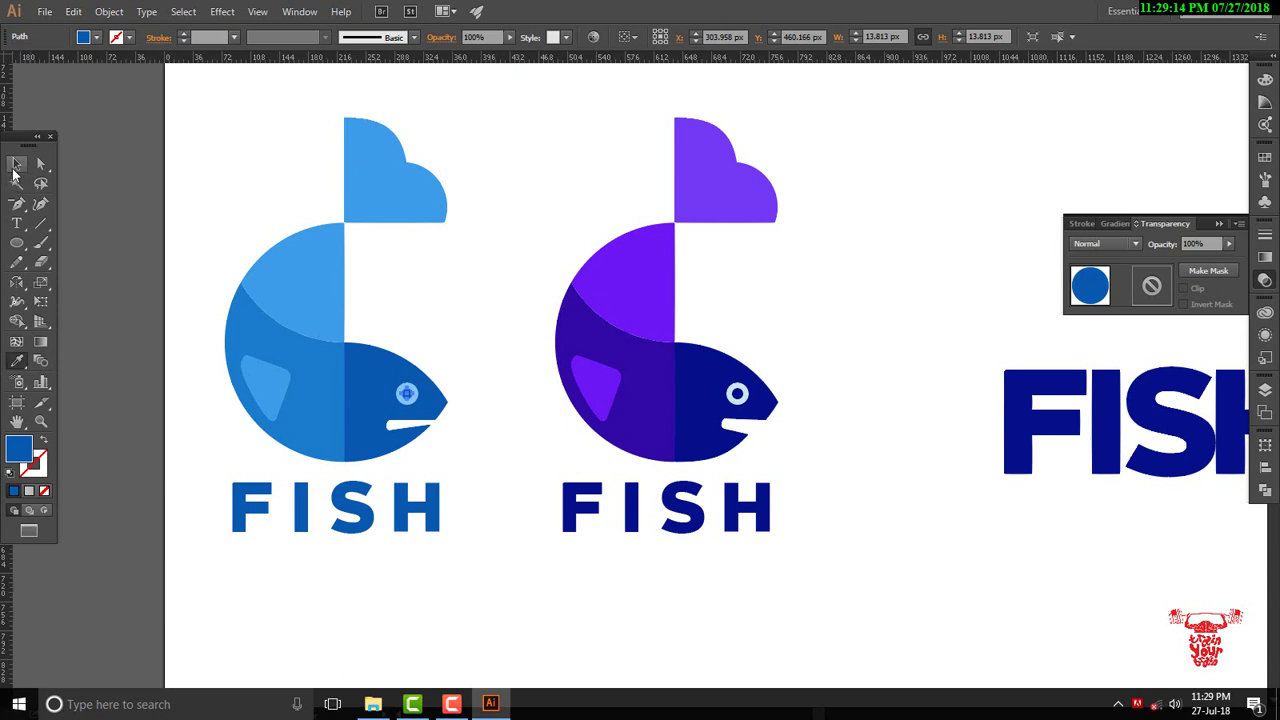
- Fill the blue fish's eye ring very pale blue (#DDE7ED)
{"action": "left_click", "coordinate": [16, 166]}
{"action": "left_click", "coordinate": [406, 392]}
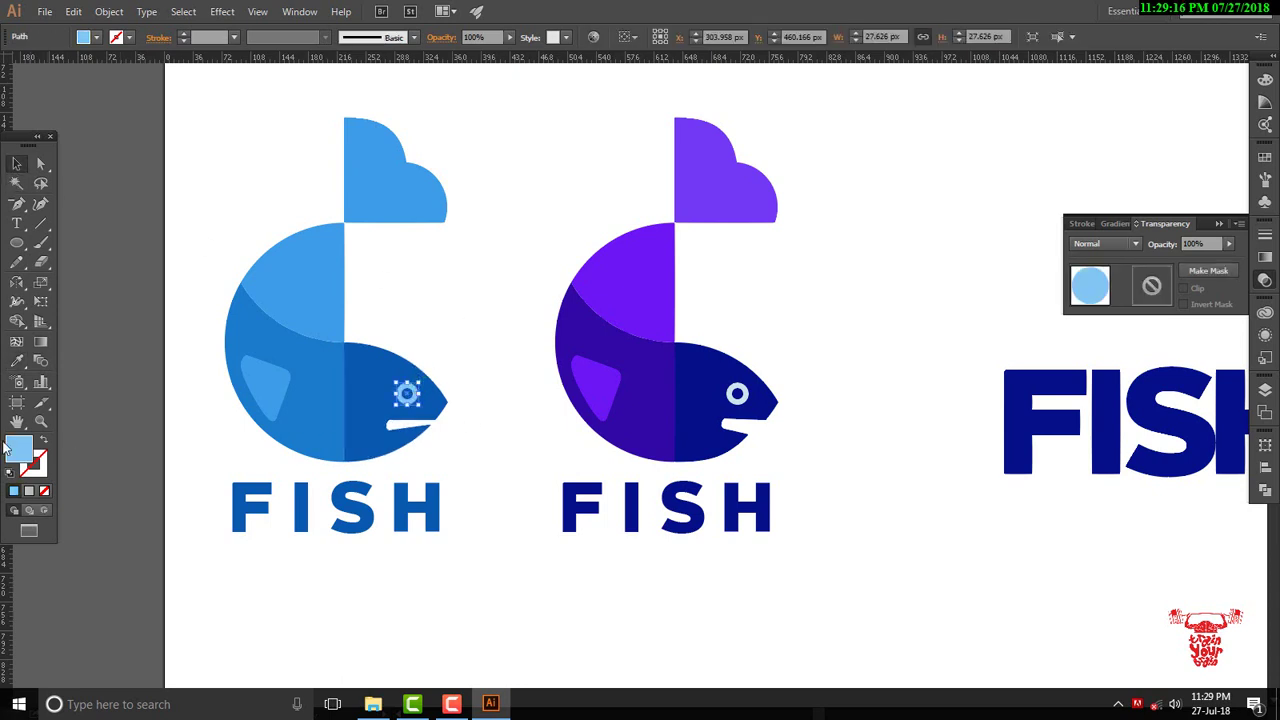
{"action": "double_click", "coordinate": [16, 452]}
{"action": "left_click", "coordinate": [445, 256]}
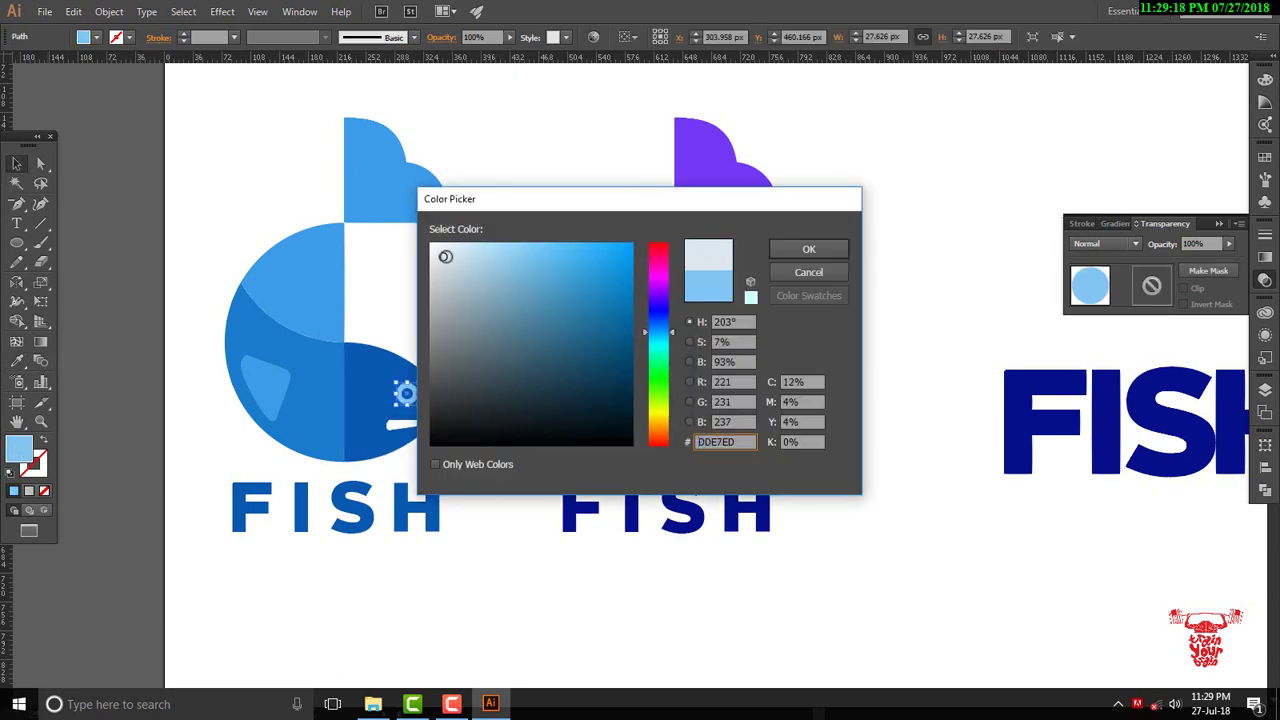
{"action": "left_click", "coordinate": [808, 250]}
{"action": "left_click", "coordinate": [810, 390]}
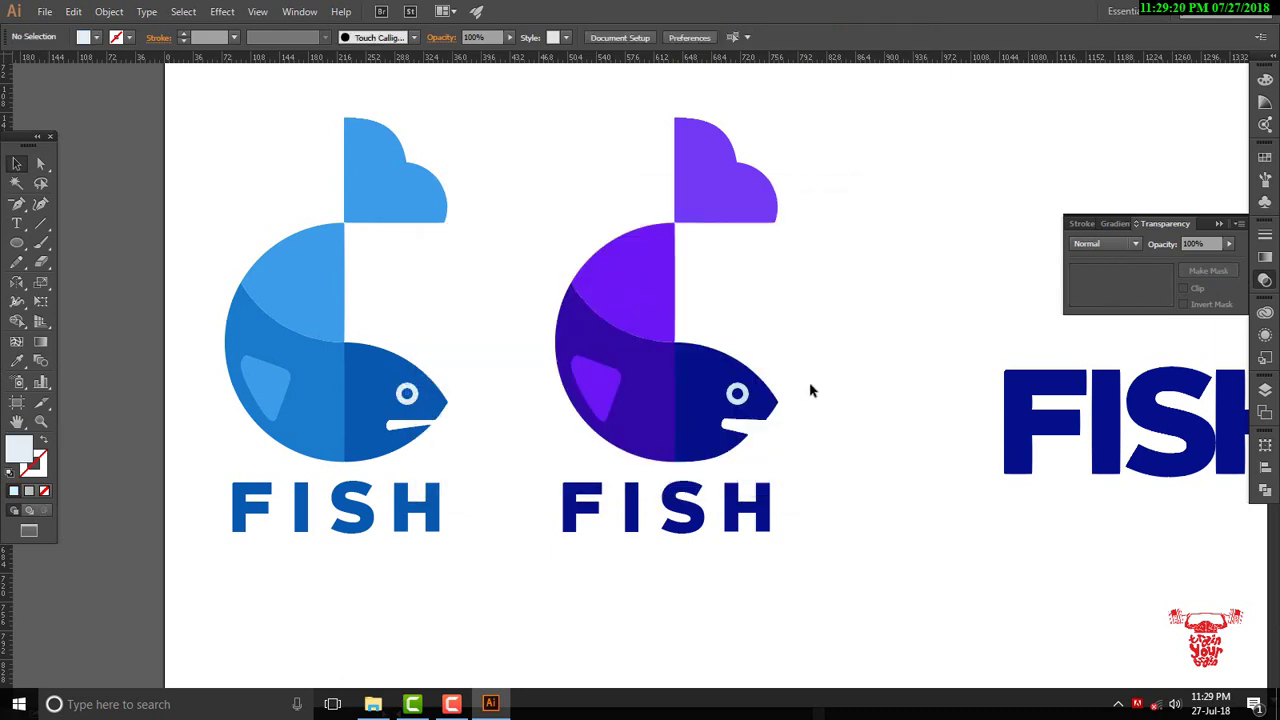
{"action": "left_click_drag", "start_coordinate": [871, 478], "coordinate": [508, 438]}
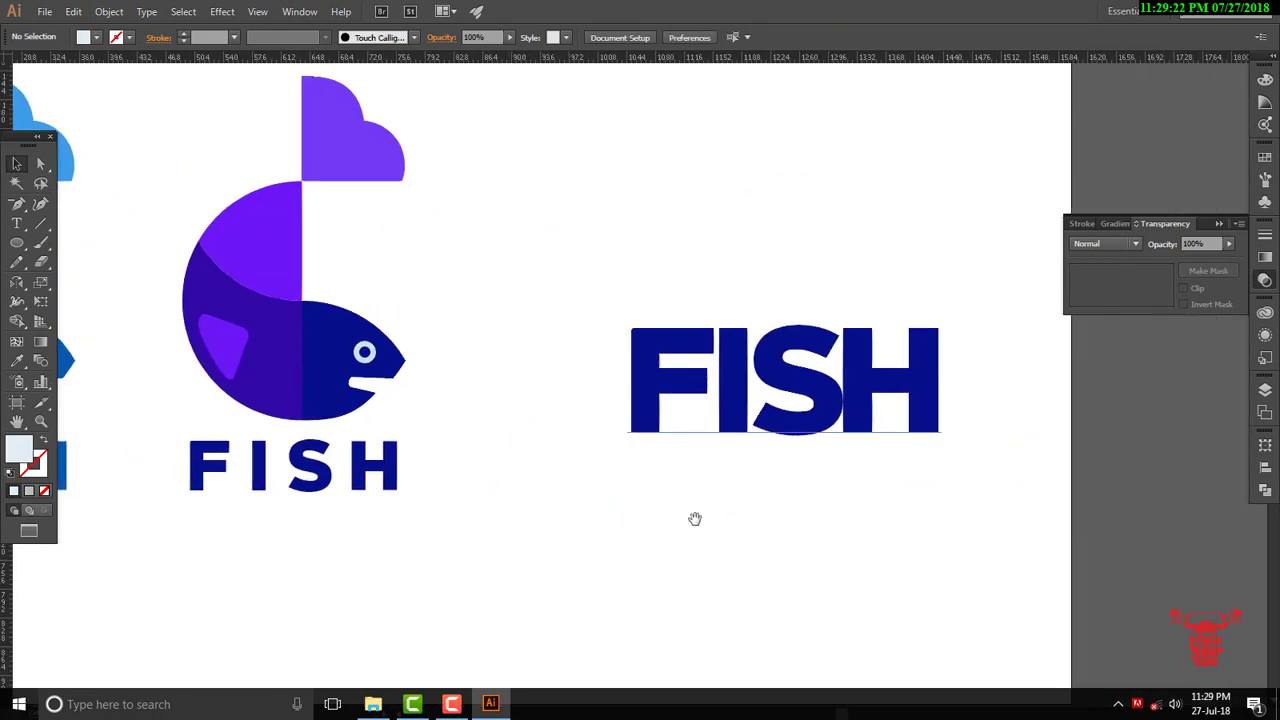
{"action": "left_click_drag", "start_coordinate": [674, 524], "coordinate": [891, 521]}
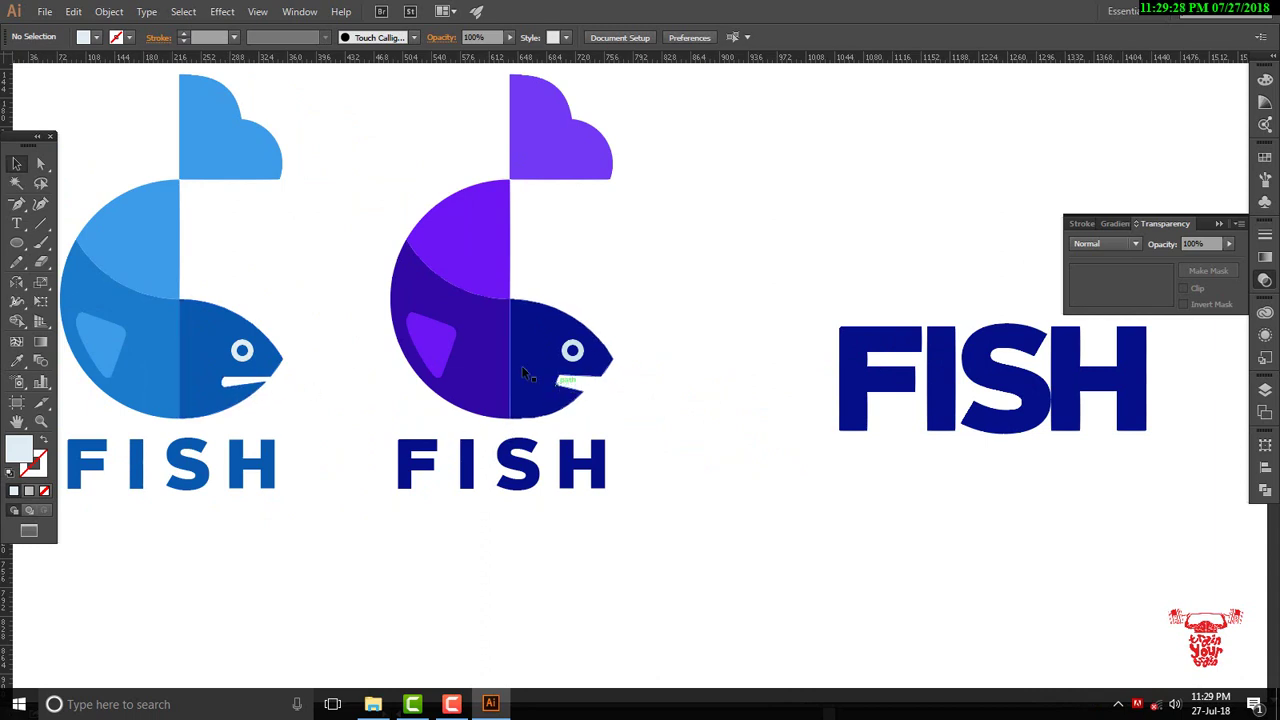
- Apply Effect > Warp > Fish to the large FISH text, tuning the bend around 48-53%
{"action": "mouse_move", "coordinate": [1011, 493]}
{"action": "left_mouse_down"}
{"action": "mouse_move", "coordinate": [837, 514]}
{"action": "mouse_move", "coordinate": [568, 517]}
{"action": "mouse_move", "coordinate": [1063, 517]}
{"action": "mouse_move", "coordinate": [910, 520]}
{"action": "left_mouse_up"}
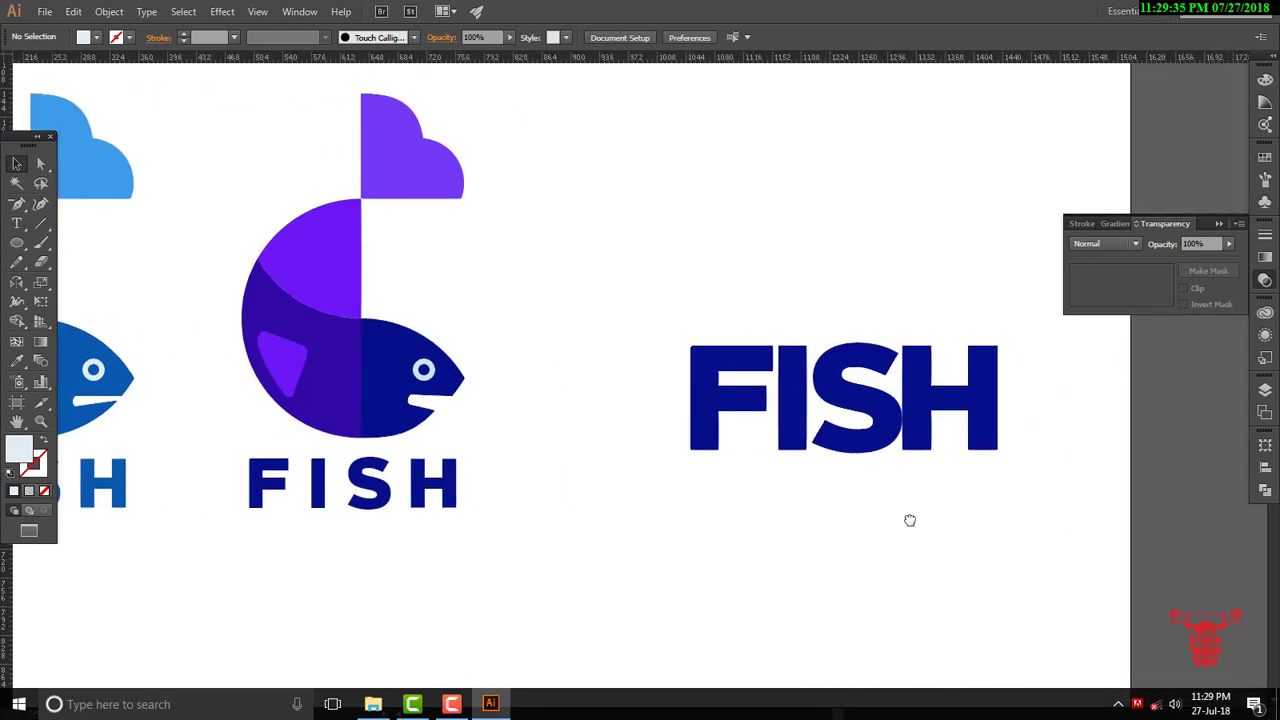
{"action": "left_click", "coordinate": [857, 445]}
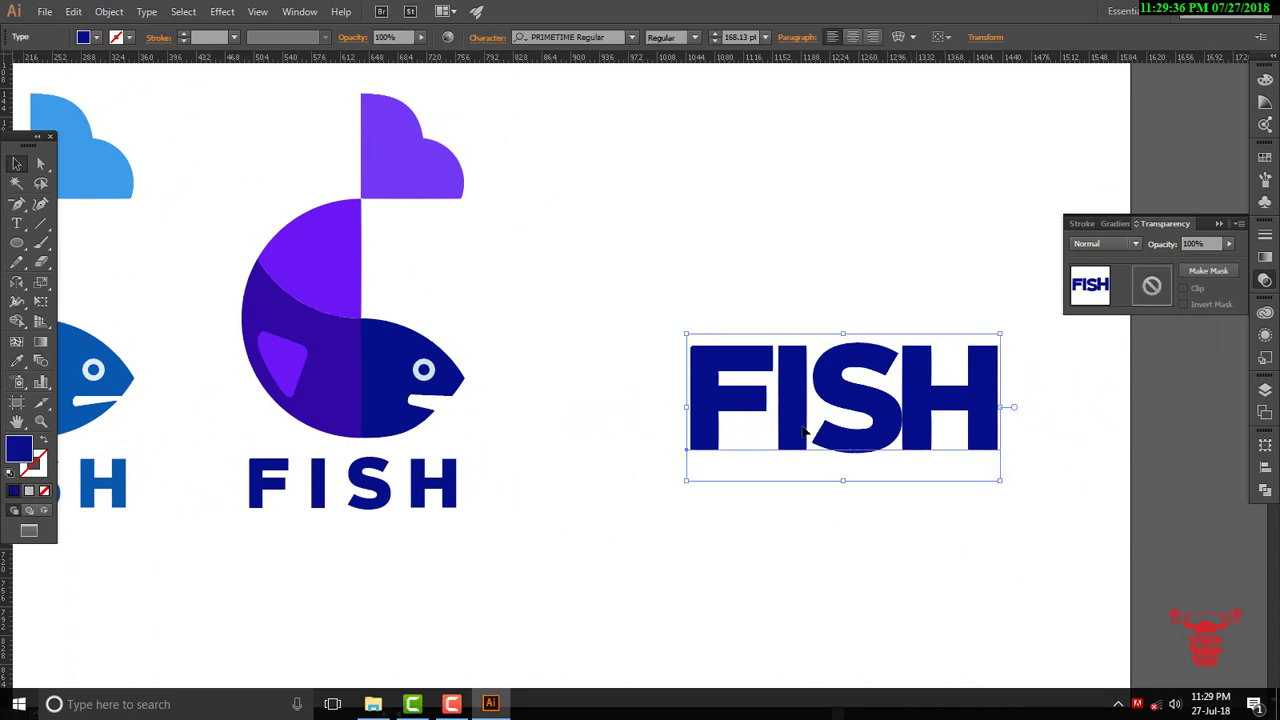
{"action": "left_click", "coordinate": [224, 12]}
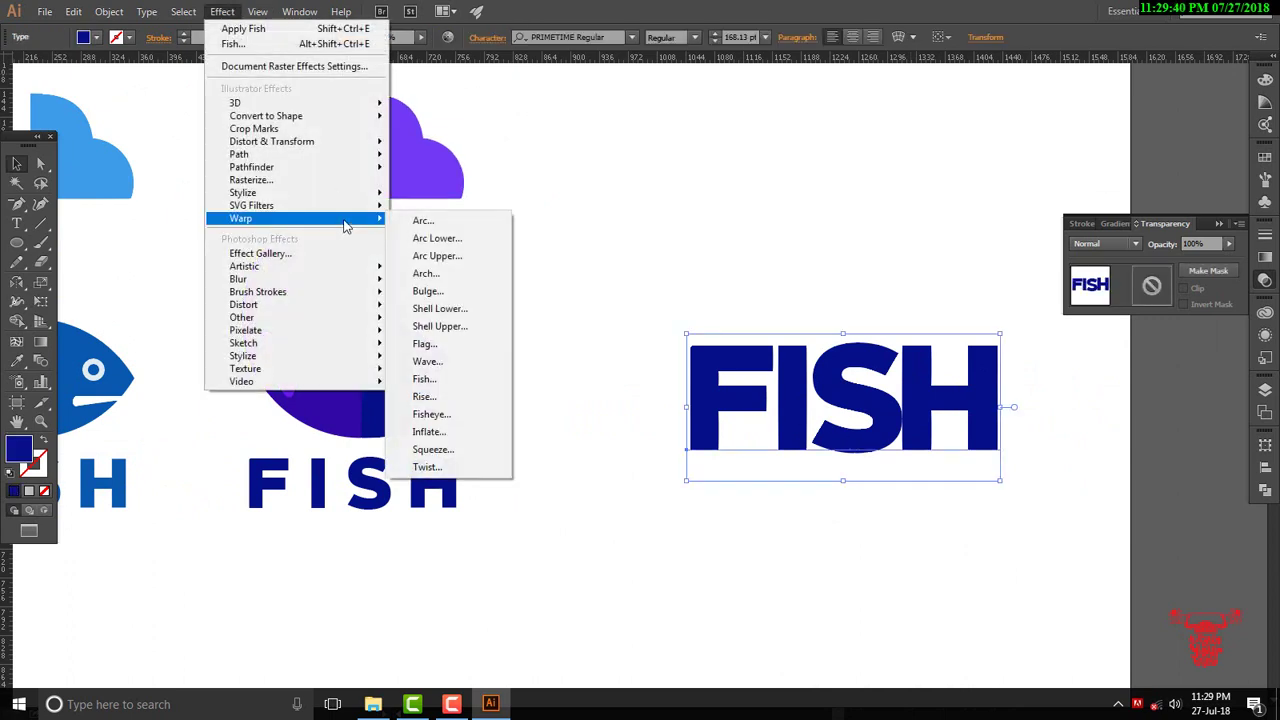
{"action": "mouse_move", "coordinate": [241, 218]}
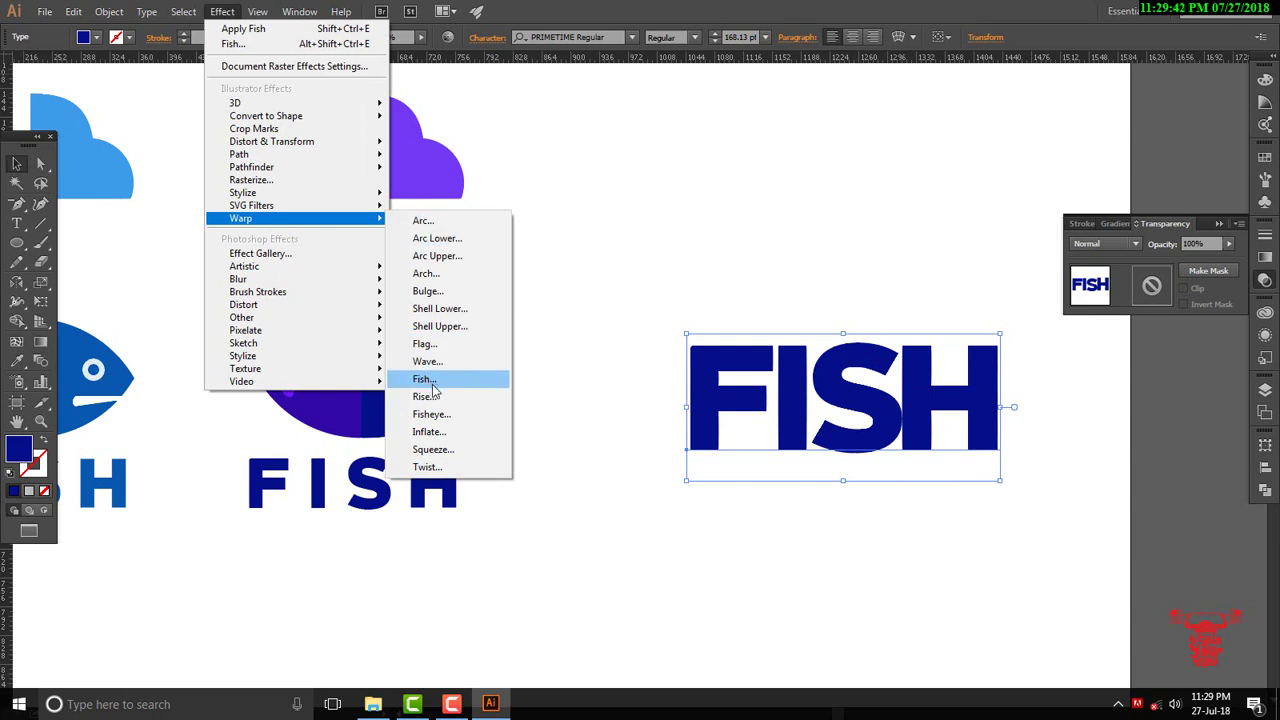
{"action": "left_click", "coordinate": [437, 380]}
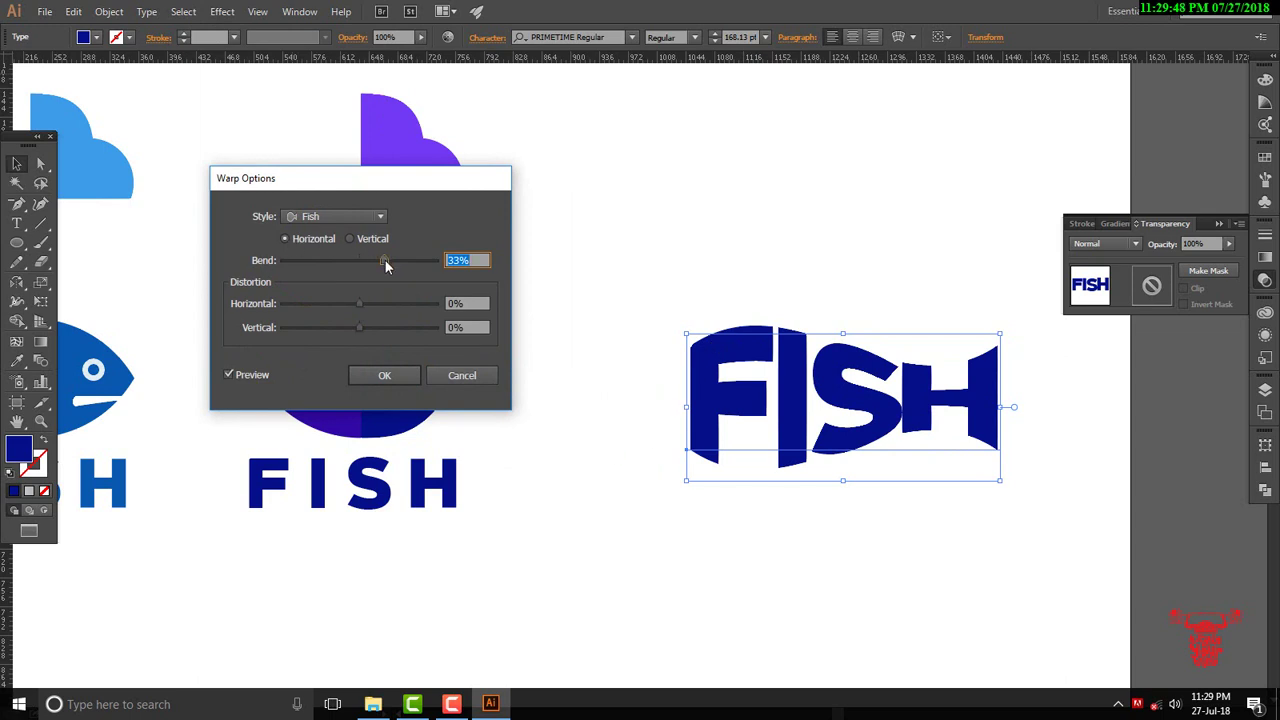
{"action": "left_click_drag", "start_coordinate": [383, 258], "coordinate": [399, 257]}
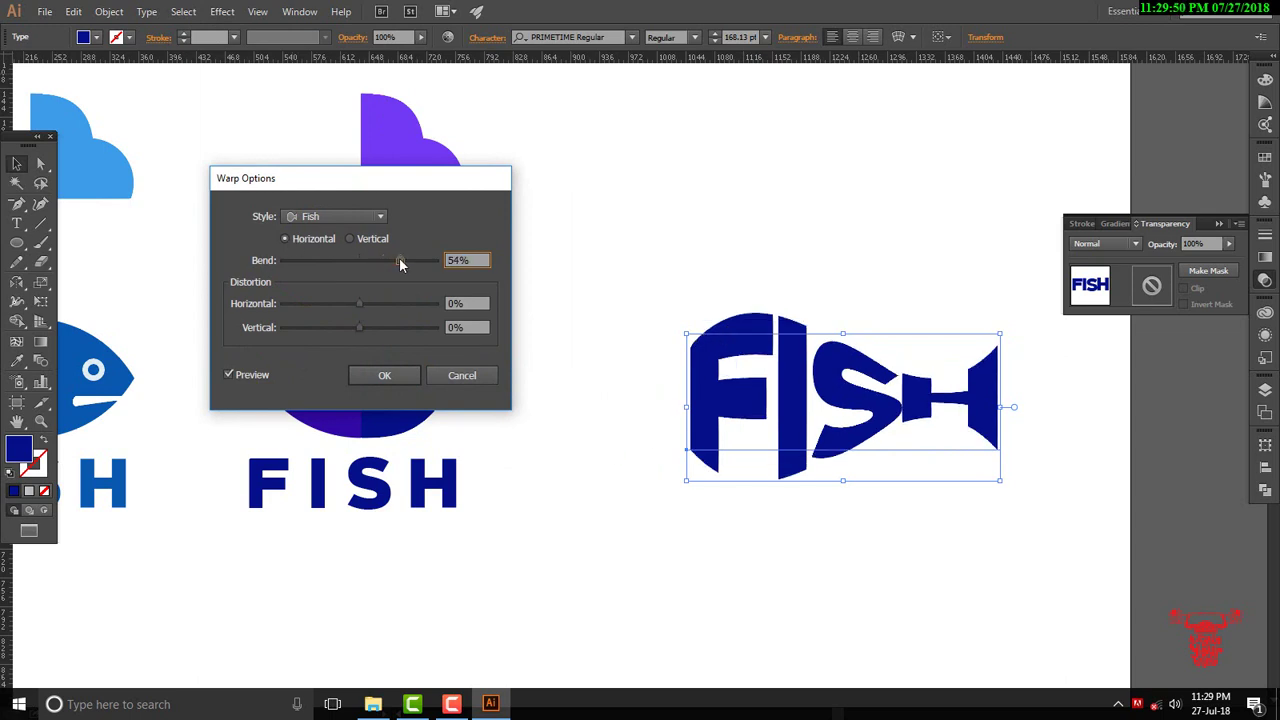
{"action": "left_click_drag", "start_coordinate": [399, 257], "coordinate": [394, 258]}
{"action": "mouse_move", "coordinate": [361, 307]}
{"action": "left_mouse_down"}
{"action": "mouse_move", "coordinate": [336, 305]}
{"action": "mouse_move", "coordinate": [371, 301]}
{"action": "mouse_move", "coordinate": [357, 305]}
{"action": "mouse_move", "coordinate": [382, 327]}
{"action": "left_mouse_up"}
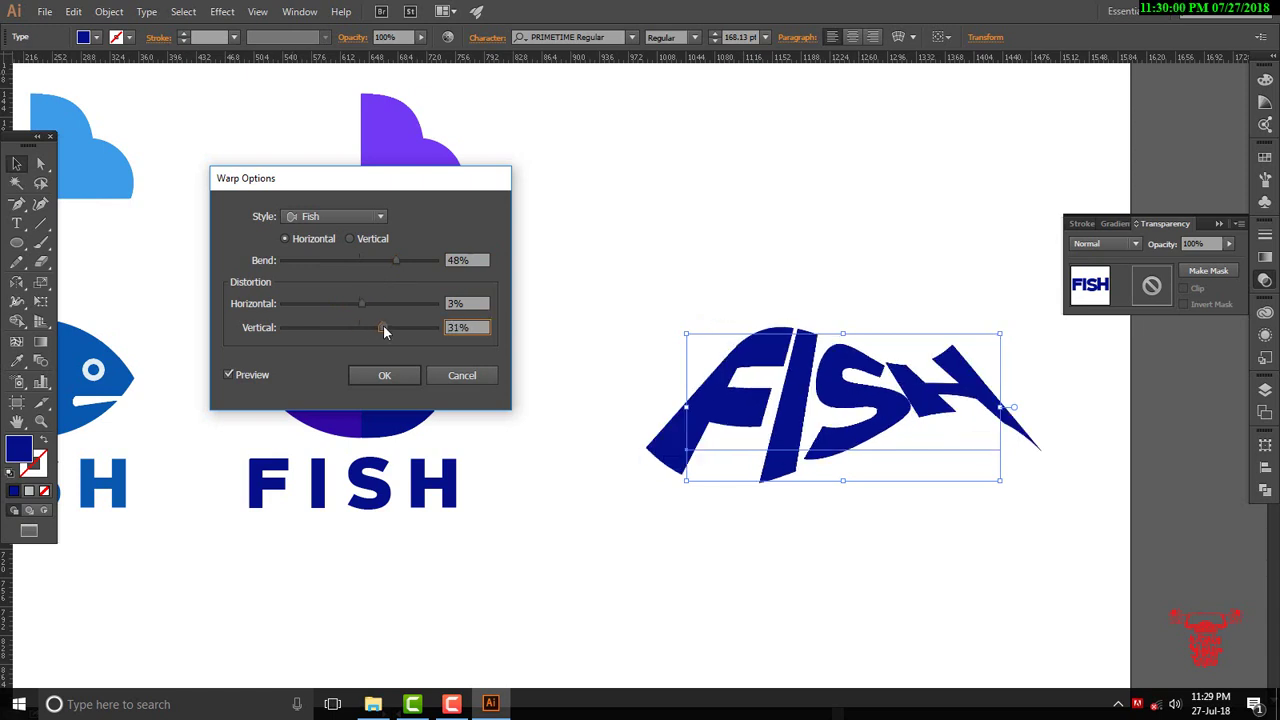
{"action": "mouse_move", "coordinate": [383, 328]}
{"action": "left_mouse_down"}
{"action": "mouse_move", "coordinate": [361, 329]}
{"action": "mouse_move", "coordinate": [359, 302]}
{"action": "left_mouse_up"}
{"action": "left_click", "coordinate": [361, 303]}
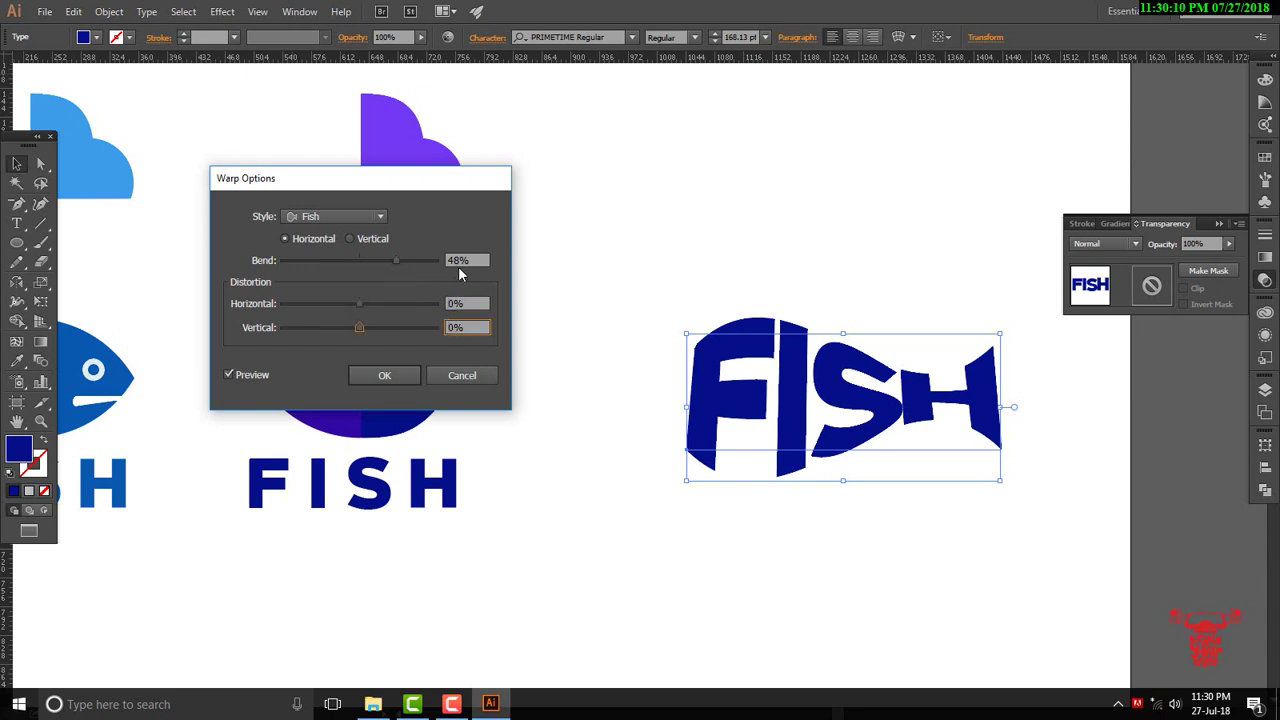
{"action": "left_click_drag", "start_coordinate": [394, 258], "coordinate": [391, 260]}
- Confirm the warp and place a mirrored copy of the purple fish's head against the F
{"action": "left_click", "coordinate": [402, 376]}
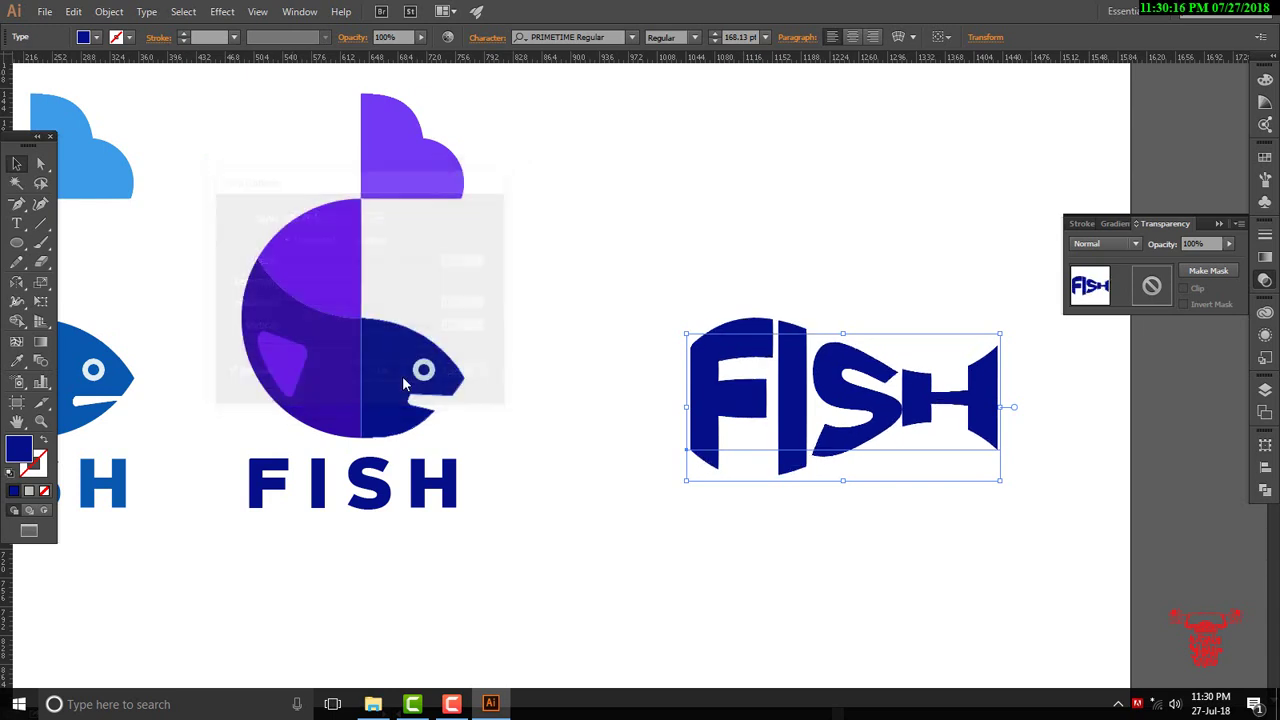
{"action": "left_click", "coordinate": [489, 331]}
{"action": "left_click", "coordinate": [390, 420]}
{"action": "left_click_drag", "start_coordinate": [390, 420], "coordinate": [573, 432]}
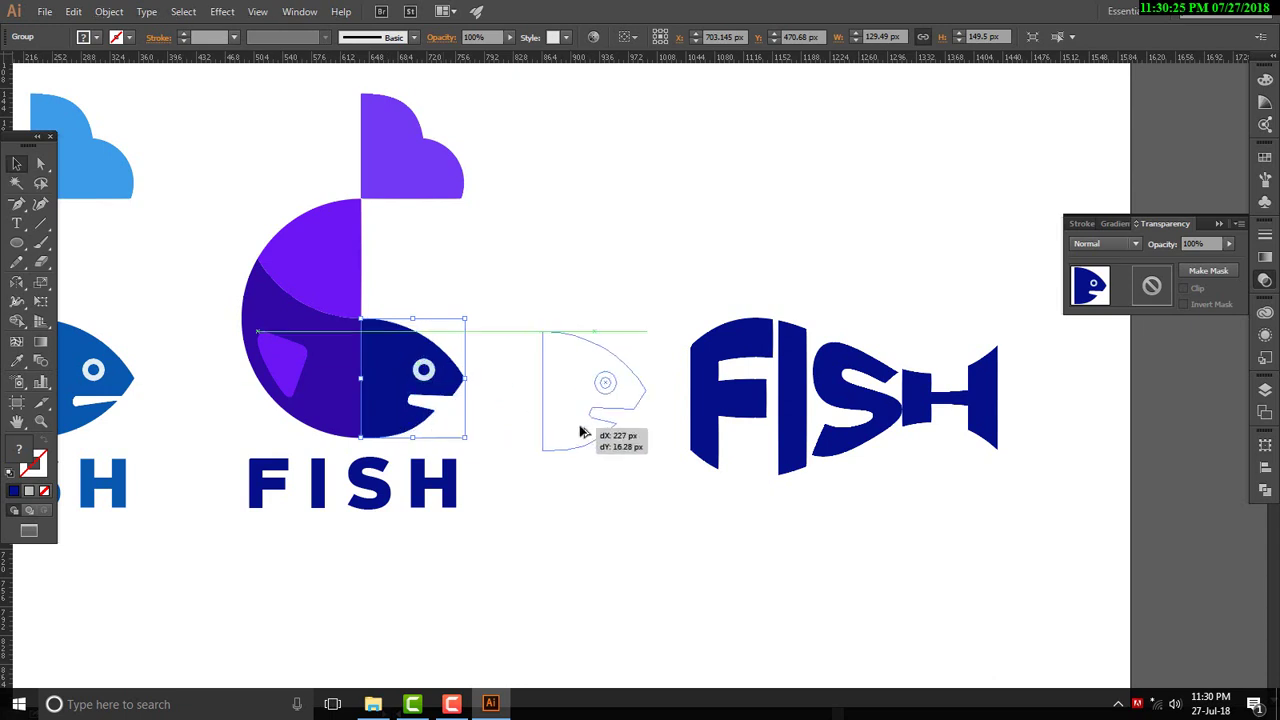
{"action": "right_click", "coordinate": [607, 376]}
{"action": "mouse_move", "coordinate": [656, 489]}
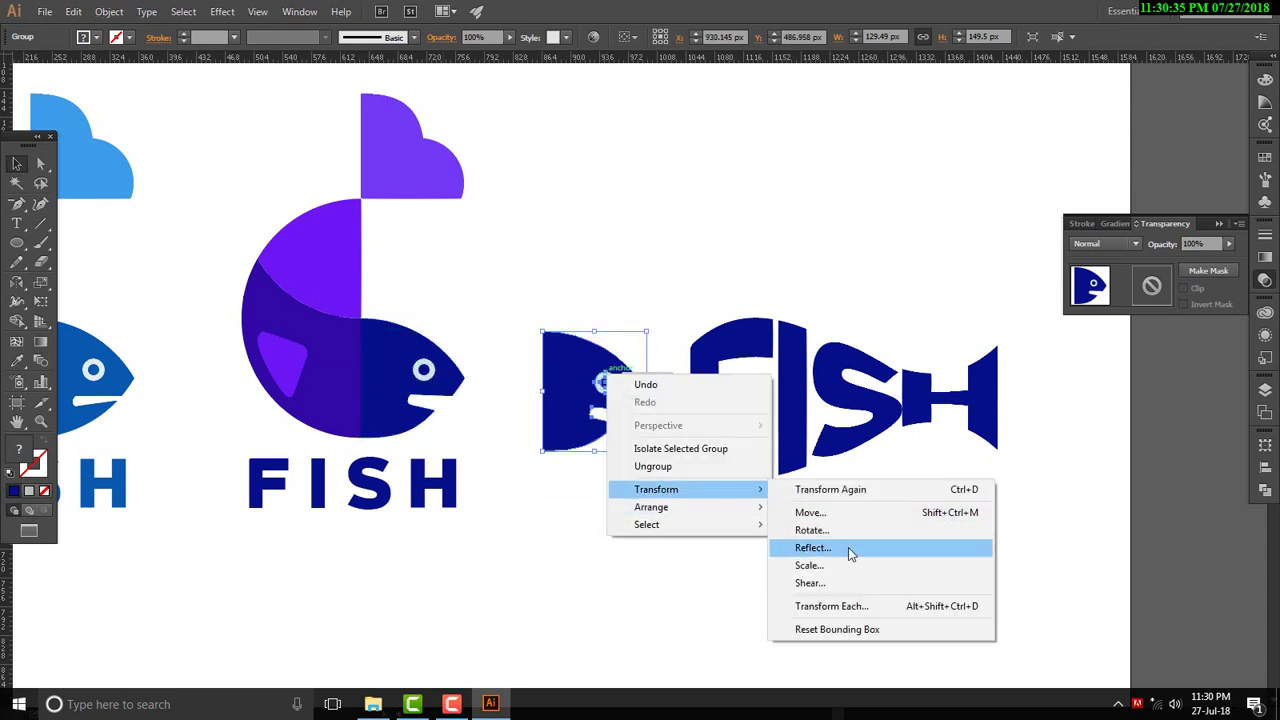
{"action": "left_click", "coordinate": [850, 548]}
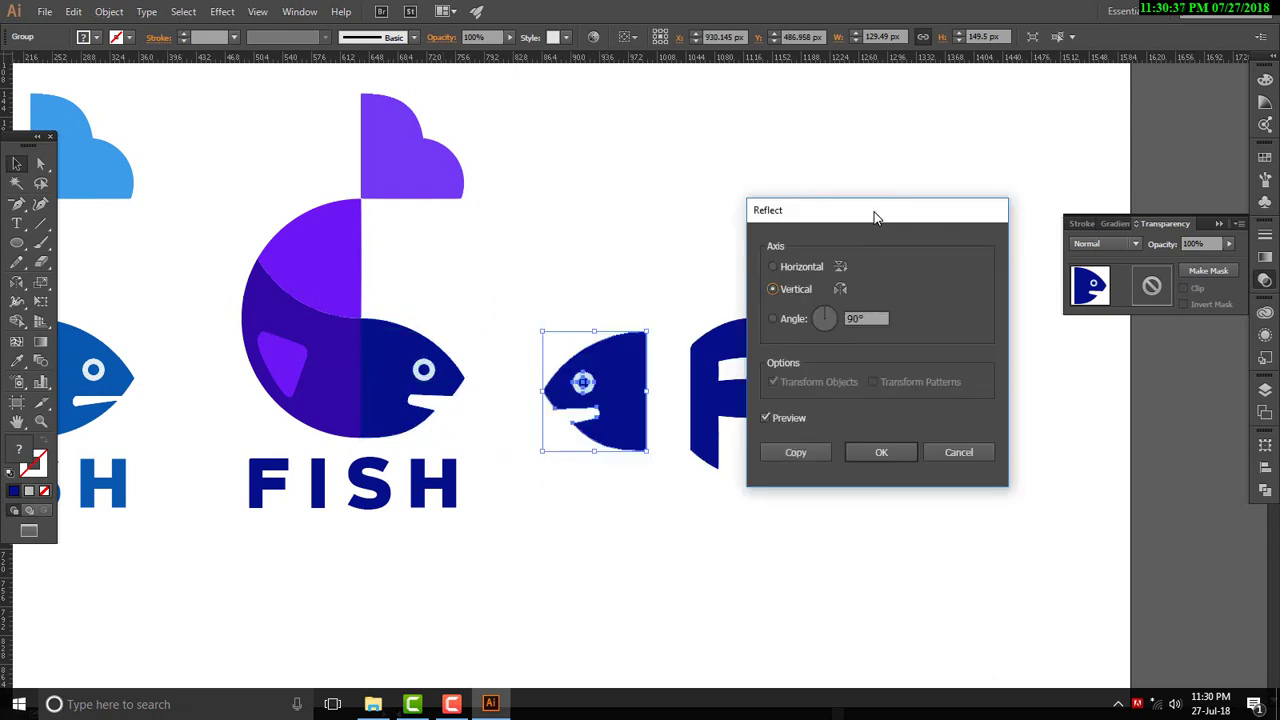
{"action": "left_click", "coordinate": [881, 452]}
{"action": "mouse_move", "coordinate": [544, 452]}
{"action": "left_mouse_down"}
{"action": "mouse_move", "coordinate": [613, 457]}
{"action": "mouse_move", "coordinate": [591, 473]}
{"action": "left_mouse_up"}
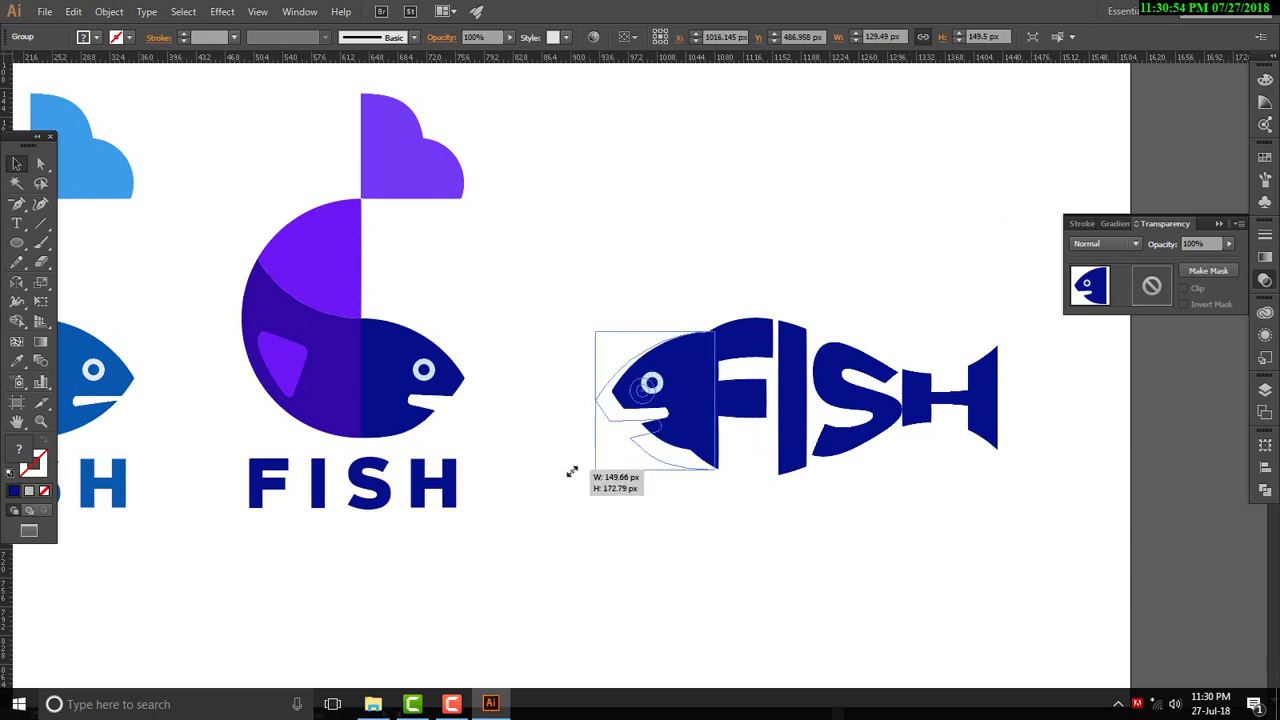
- Paste a copy of the purple fin below the wordmark and send it behind
{"action": "scroll", "coordinate": [848, 471], "scroll_direction": "up", "scroll_amount": 2}
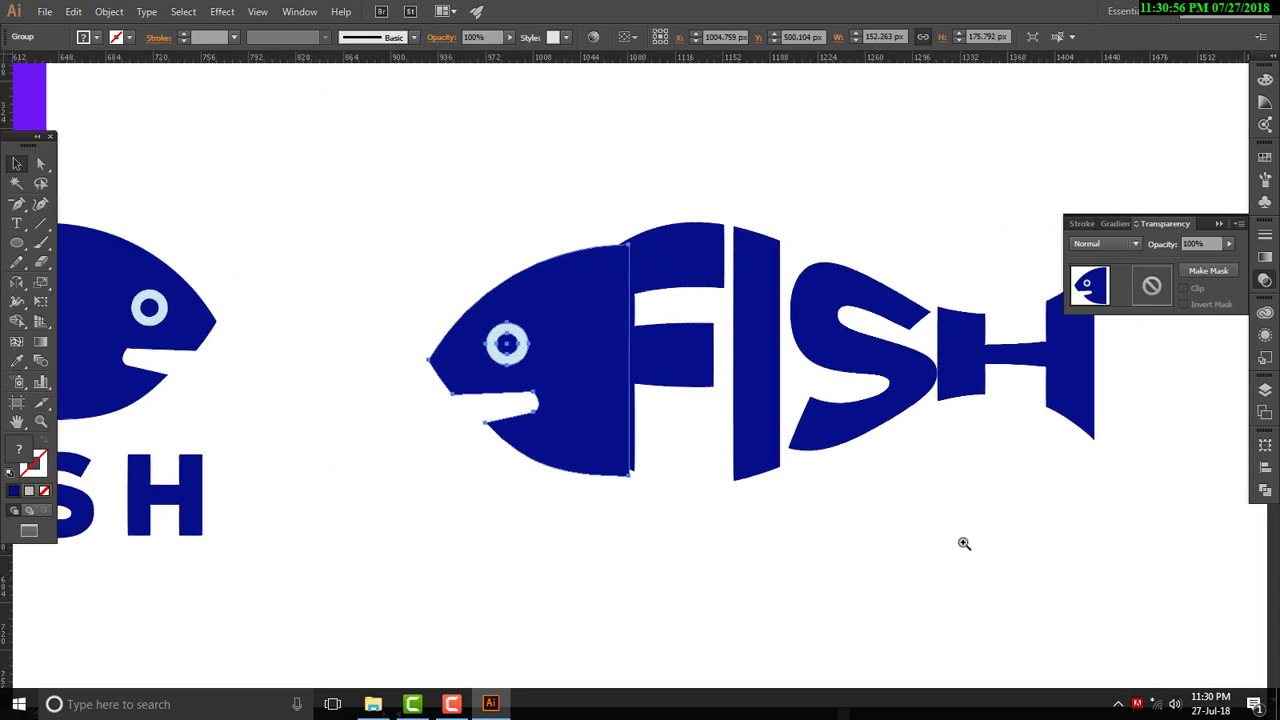
{"action": "left_click", "coordinate": [600, 500]}
{"action": "key", "text": "ctrl+0"}
{"action": "left_click_drag", "start_coordinate": [674, 306], "coordinate": [779, 417]}
{"action": "scroll", "coordinate": [779, 417], "scroll_direction": "up", "scroll_amount": 3}
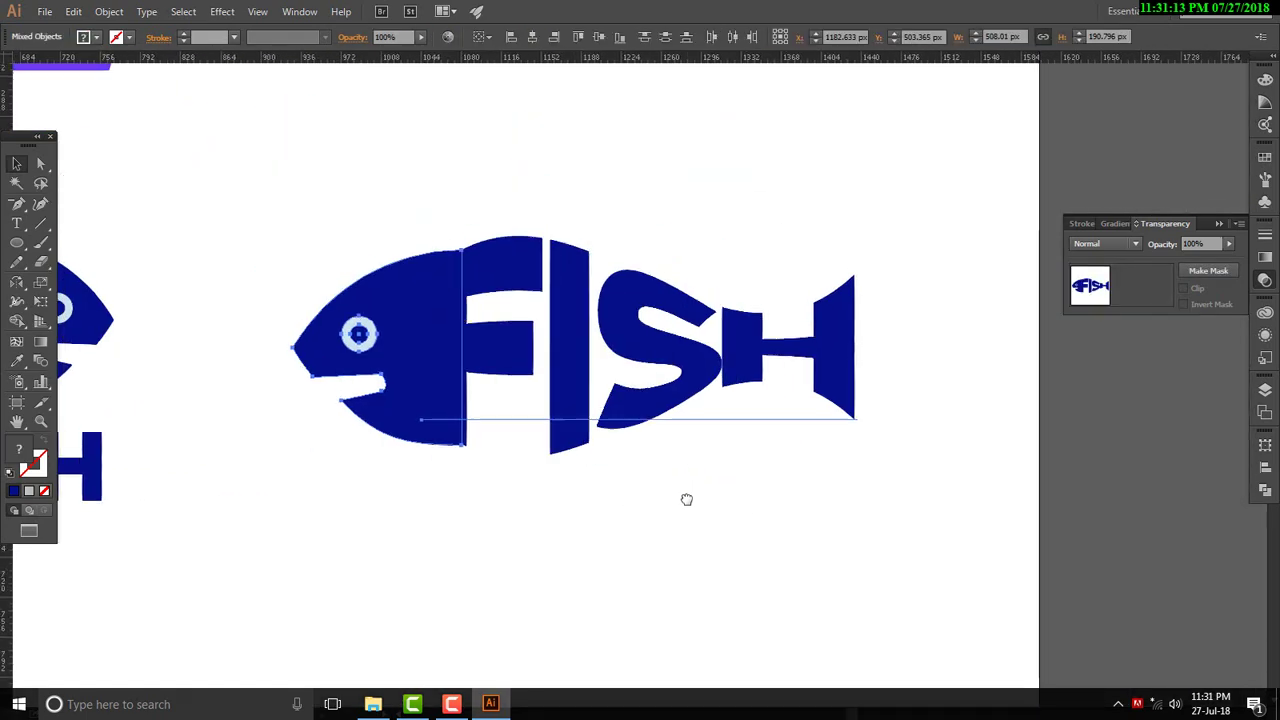
{"action": "left_click", "coordinate": [806, 480]}
{"action": "left_click_drag", "start_coordinate": [486, 500], "coordinate": [659, 541]}
{"action": "key", "text": "ctrl+v"}
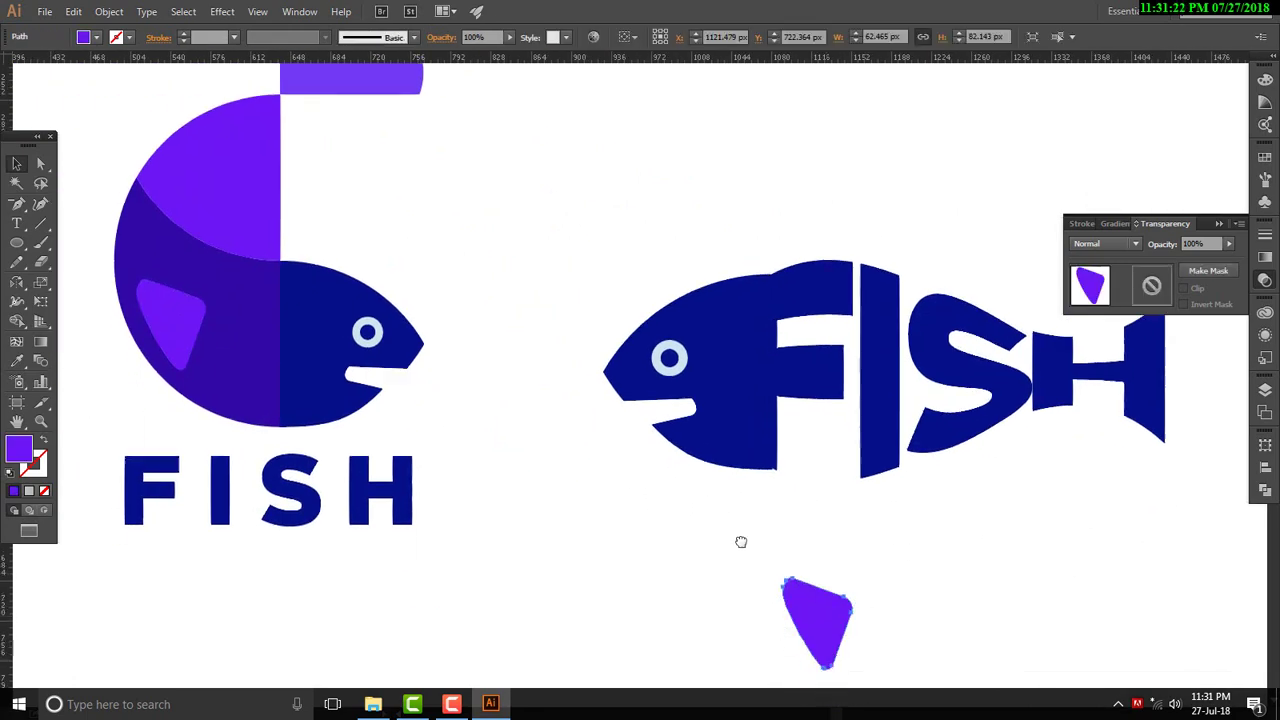
{"action": "scroll", "coordinate": [740, 537], "scroll_direction": "up", "scroll_amount": 2}
{"action": "left_click_drag", "start_coordinate": [790, 560], "coordinate": [663, 337]}
{"action": "key", "text": "ctrl+shift+bracketleft"}
- Move the wordmark up off the fin and mirror the fin copy beneath its belly
{"action": "left_click", "coordinate": [500, 245], "text": "shift"}
{"action": "left_click_drag", "start_coordinate": [500, 245], "coordinate": [491, 157]}
{"action": "left_click", "coordinate": [661, 345]}
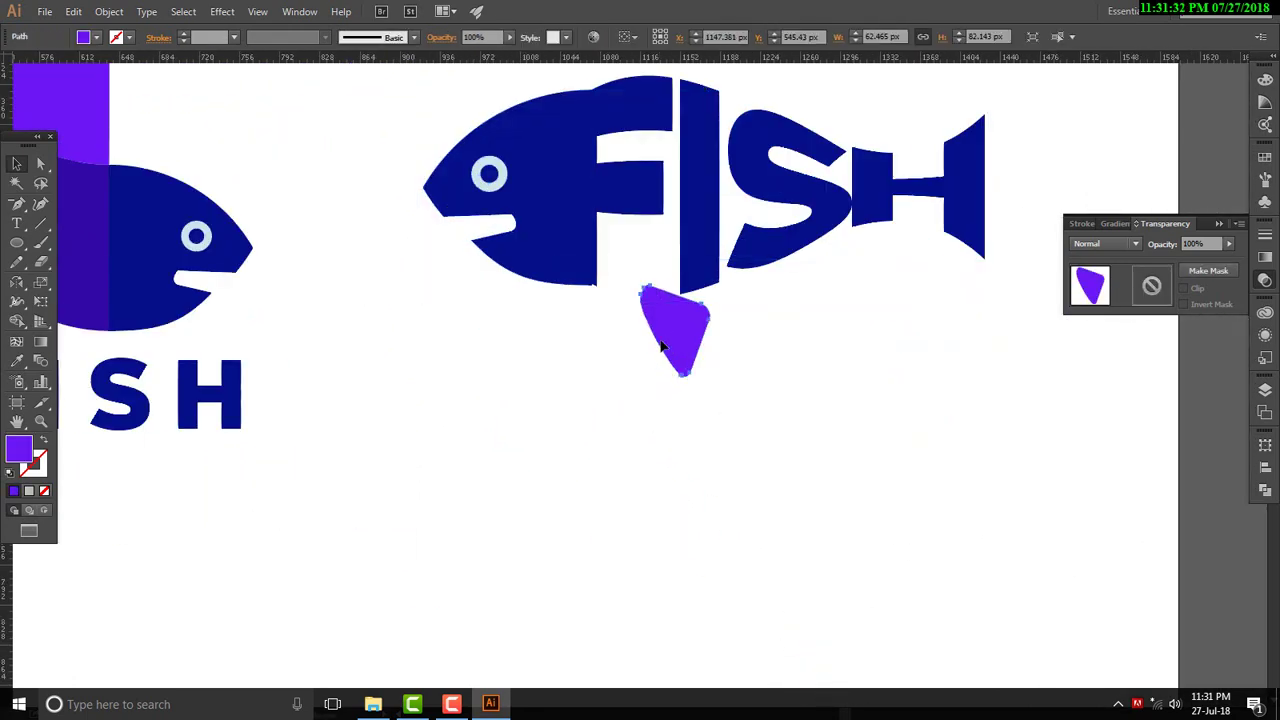
{"action": "right_click", "coordinate": [738, 544]}
{"action": "mouse_move", "coordinate": [661, 345]}
{"action": "left_mouse_down"}
{"action": "mouse_move", "coordinate": [687, 540]}
{"action": "mouse_move", "coordinate": [755, 450]}
{"action": "left_mouse_up"}
{"action": "left_click", "coordinate": [943, 551]}
{"action": "left_click", "coordinate": [894, 457]}
- Try eyedropping dark blue onto the fin, undo back to bright purple, and fit the artboard
{"action": "left_click", "coordinate": [743, 457]}
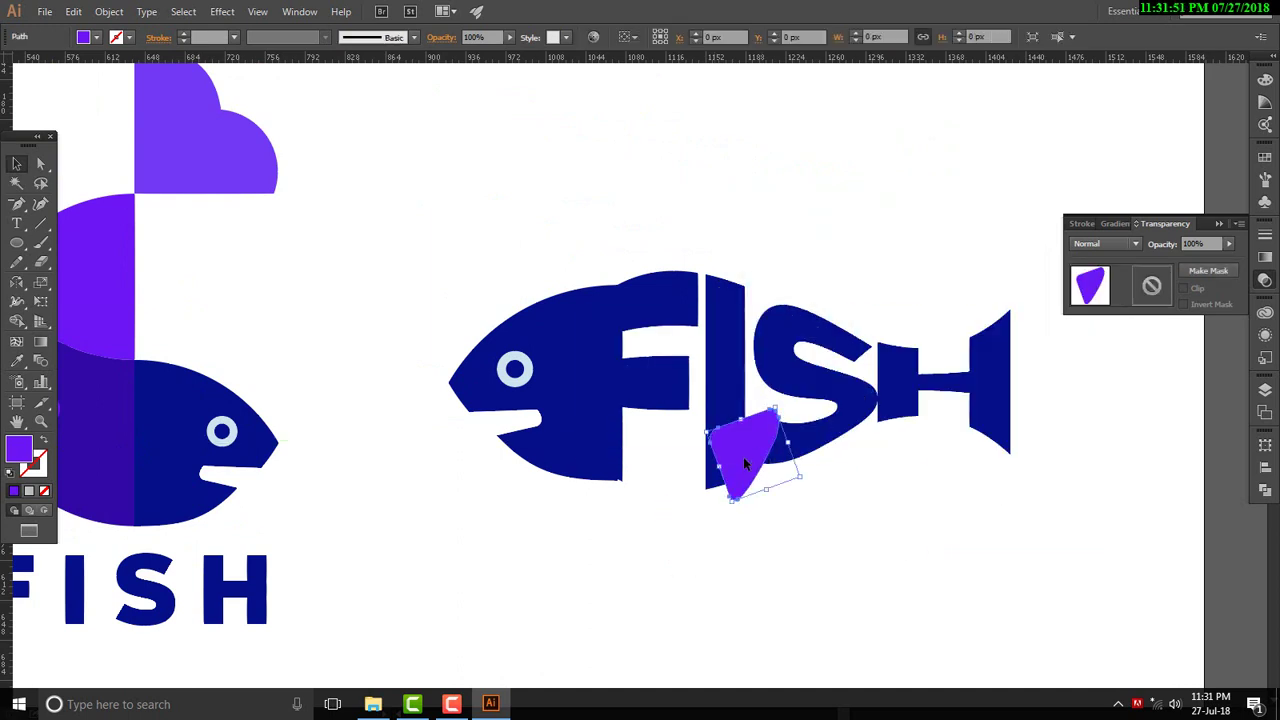
{"action": "double_click", "coordinate": [18, 448]}
{"action": "left_click", "coordinate": [808, 249]}
{"action": "key", "text": "i"}
{"action": "left_click", "coordinate": [109, 440]}
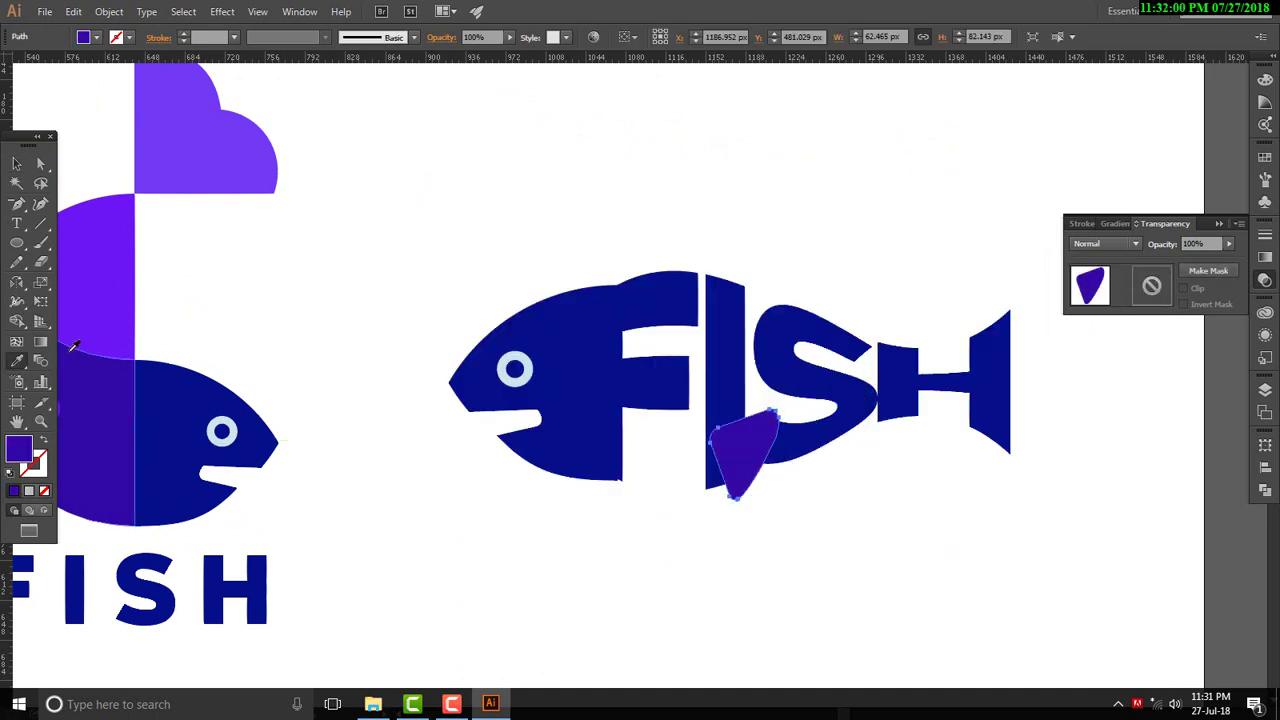
{"action": "key", "text": "v"}
{"action": "key", "text": "ctrl+shift+a"}
{"action": "key", "text": "ctrl+0"}
{"action": "key", "text": "ctrl+z"}
{"action": "key", "text": "ctrl+z"}
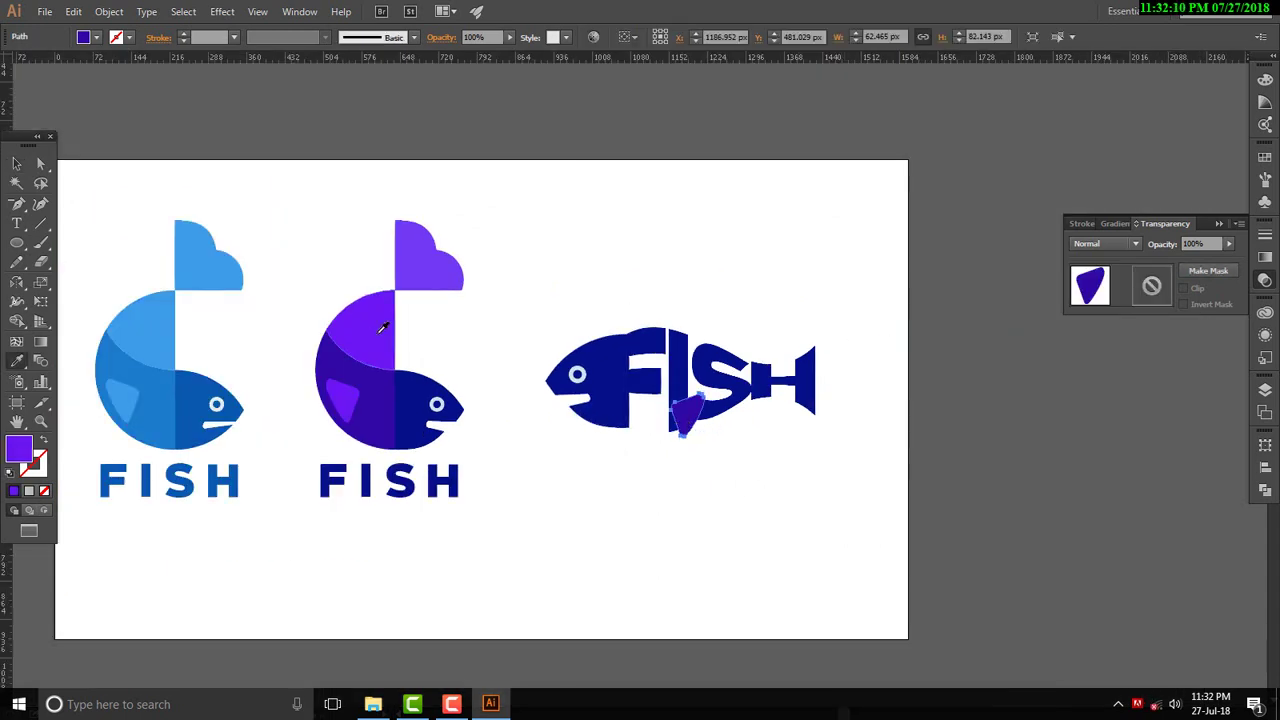
{"action": "key", "text": "ctrl+shift+a"}
{"action": "left_click", "coordinate": [771, 342]}
- Move the FISH wordmark to the top and draw two overlapping outlined circles below it
{"action": "scroll", "coordinate": [763, 534], "scroll_direction": "up", "scroll_amount": 3}
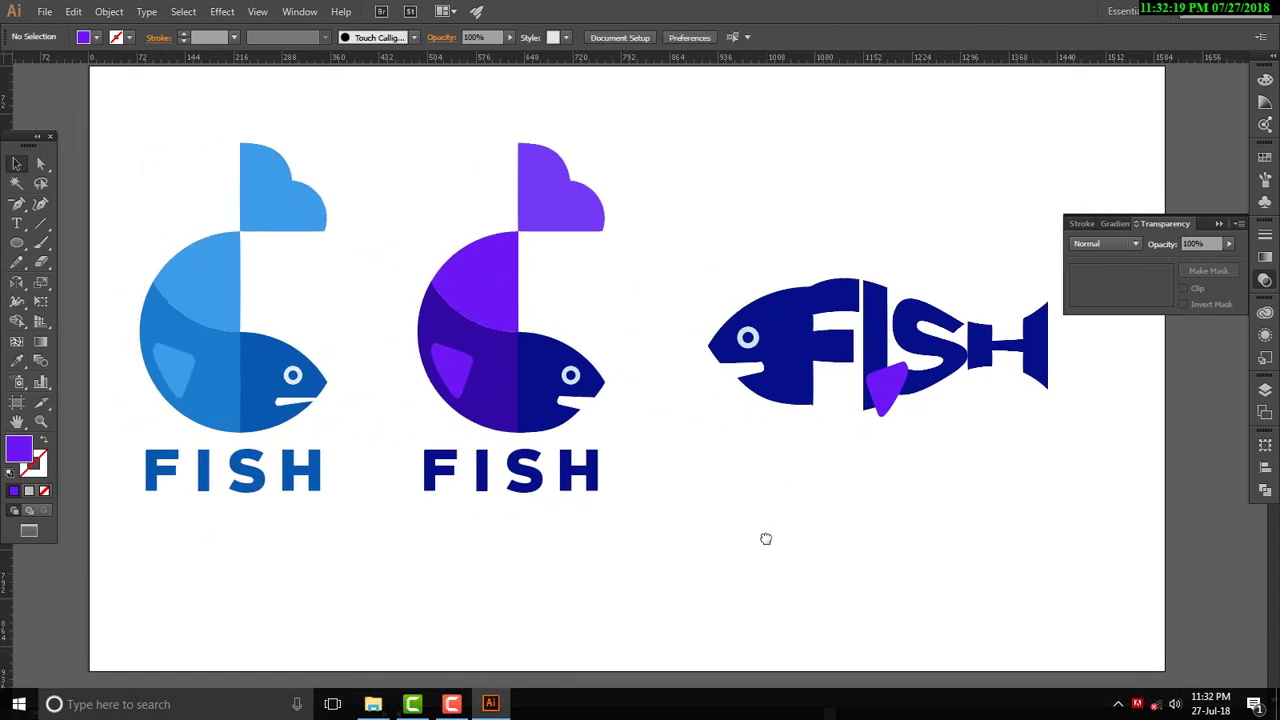
{"action": "left_click_drag", "start_coordinate": [922, 338], "coordinate": [928, 158]}
{"action": "key", "text": "ctrl+shift+a"}
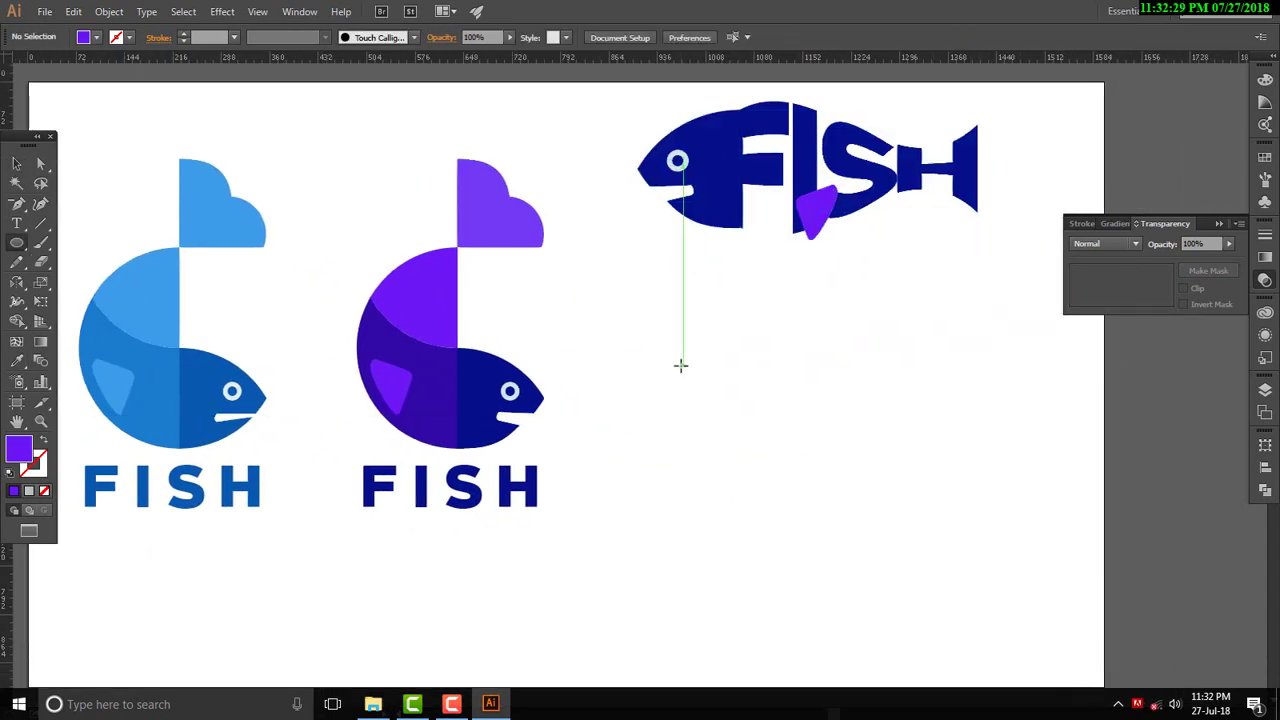
{"action": "left_click_drag", "start_coordinate": [723, 391], "coordinate": [823, 508]}
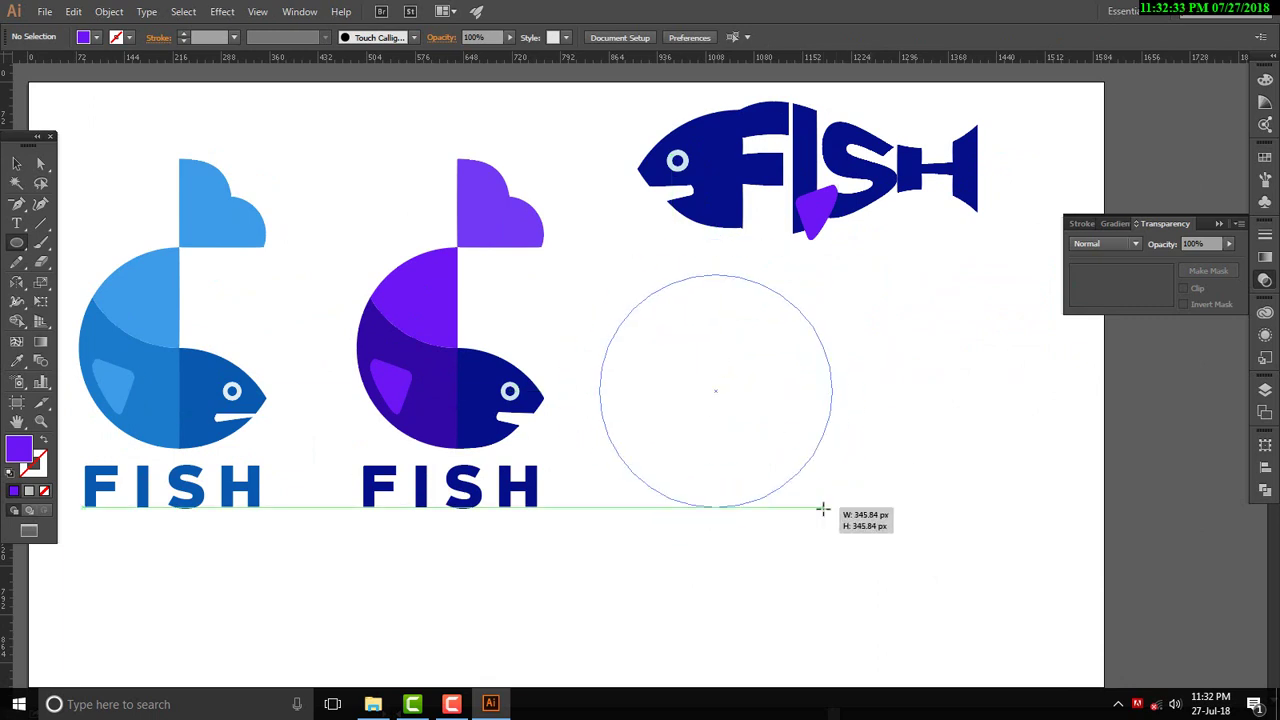
{"action": "left_click", "coordinate": [41, 441]}
{"action": "left_click", "coordinate": [495, 420]}
{"action": "left_click_drag", "start_coordinate": [894, 343], "coordinate": [891, 460]}
- Split the overlapping circles with Shape Builder and delete a crescent, then undo the attempt
{"action": "key", "text": "ctrl+equal"}
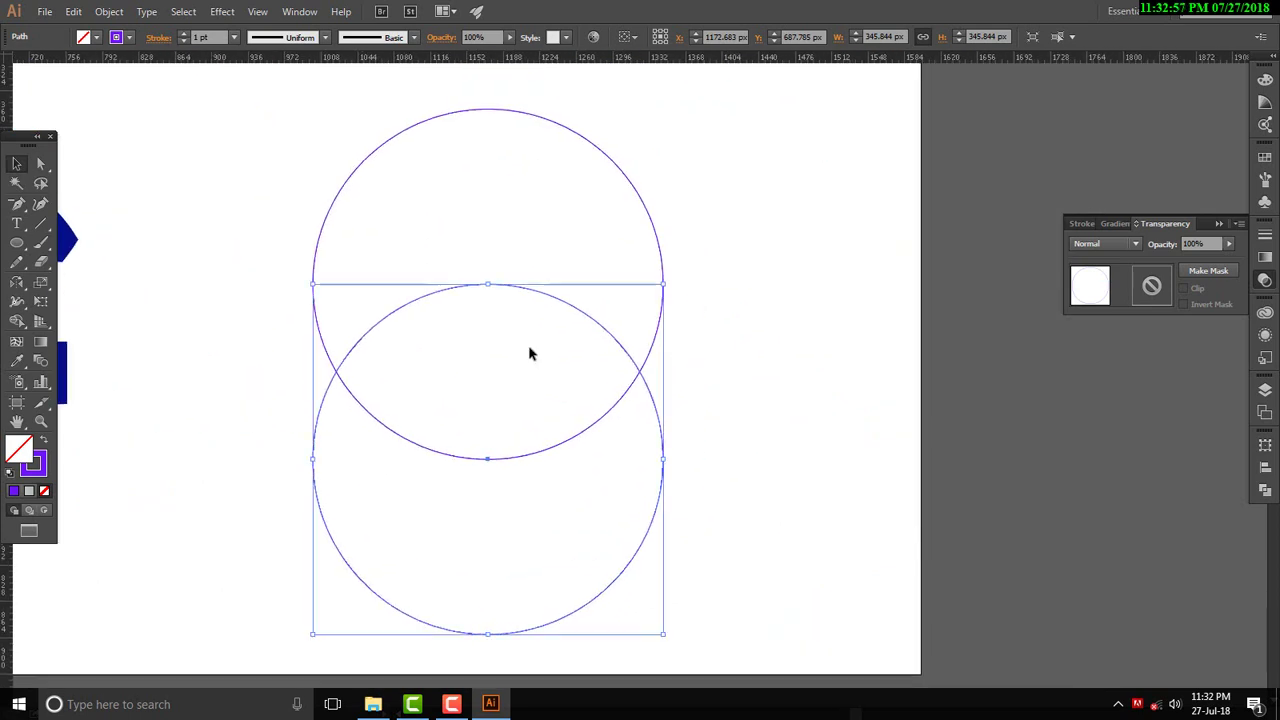
{"action": "left_click", "coordinate": [17, 320]}
{"action": "left_click", "coordinate": [517, 371]}
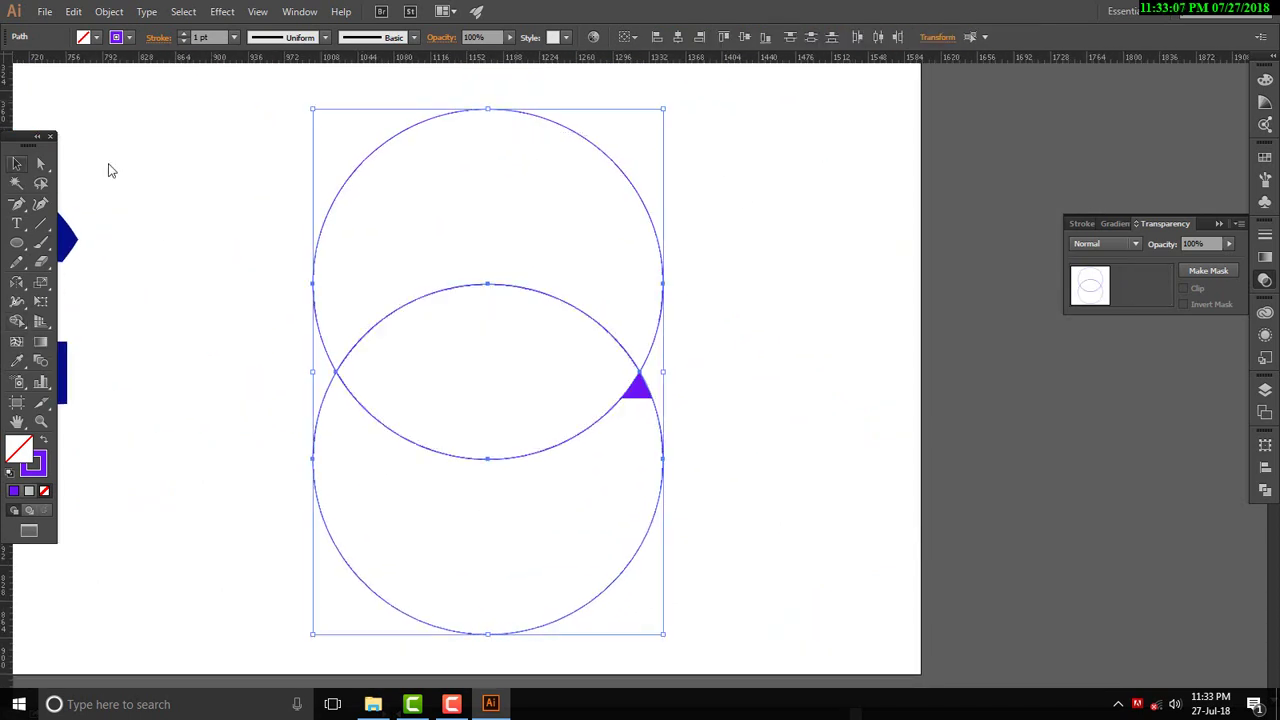
{"action": "left_click", "coordinate": [17, 163]}
{"action": "left_click", "coordinate": [530, 218]}
{"action": "key", "text": "Delete"}
{"action": "left_click", "coordinate": [580, 605]}
{"action": "key", "text": "ctrl+z"}
{"action": "key", "text": "ctrl+z"}
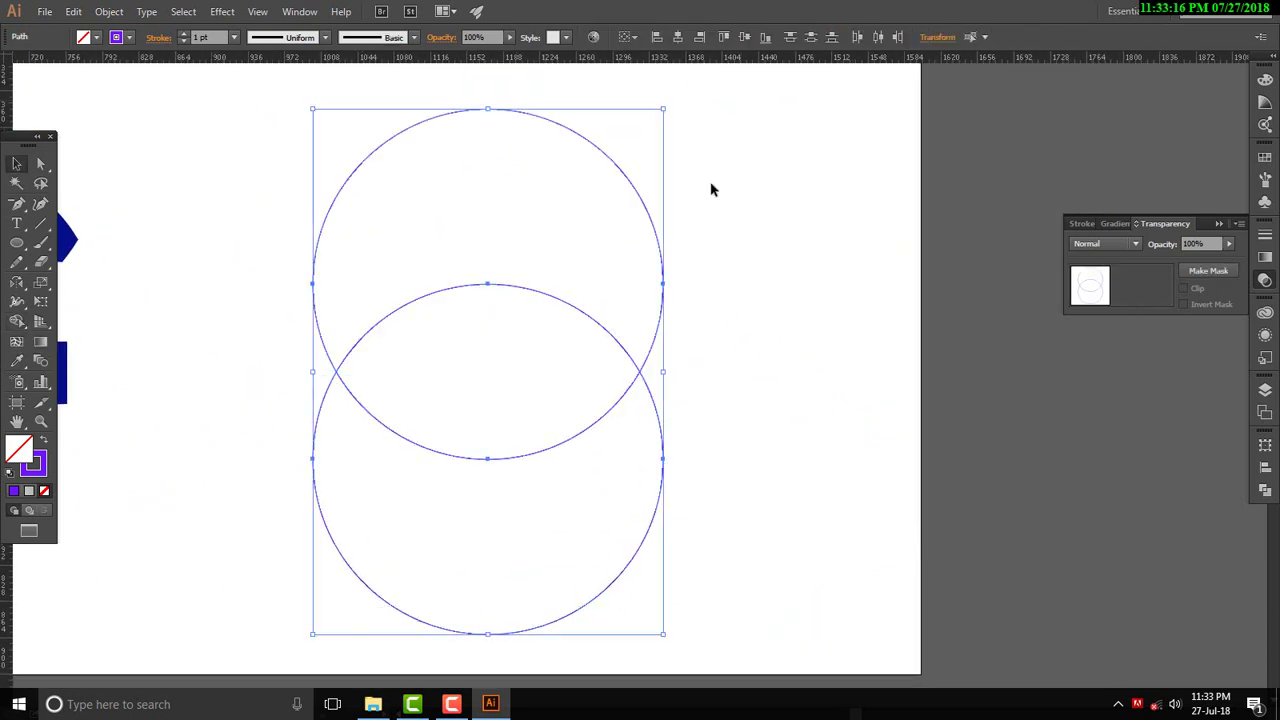
- Rebuild the circle overlap with Shape Builder and delete all crescent pieces, keeping only the lens
{"action": "left_click", "coordinate": [17, 320]}
{"action": "left_click", "coordinate": [568, 366]}
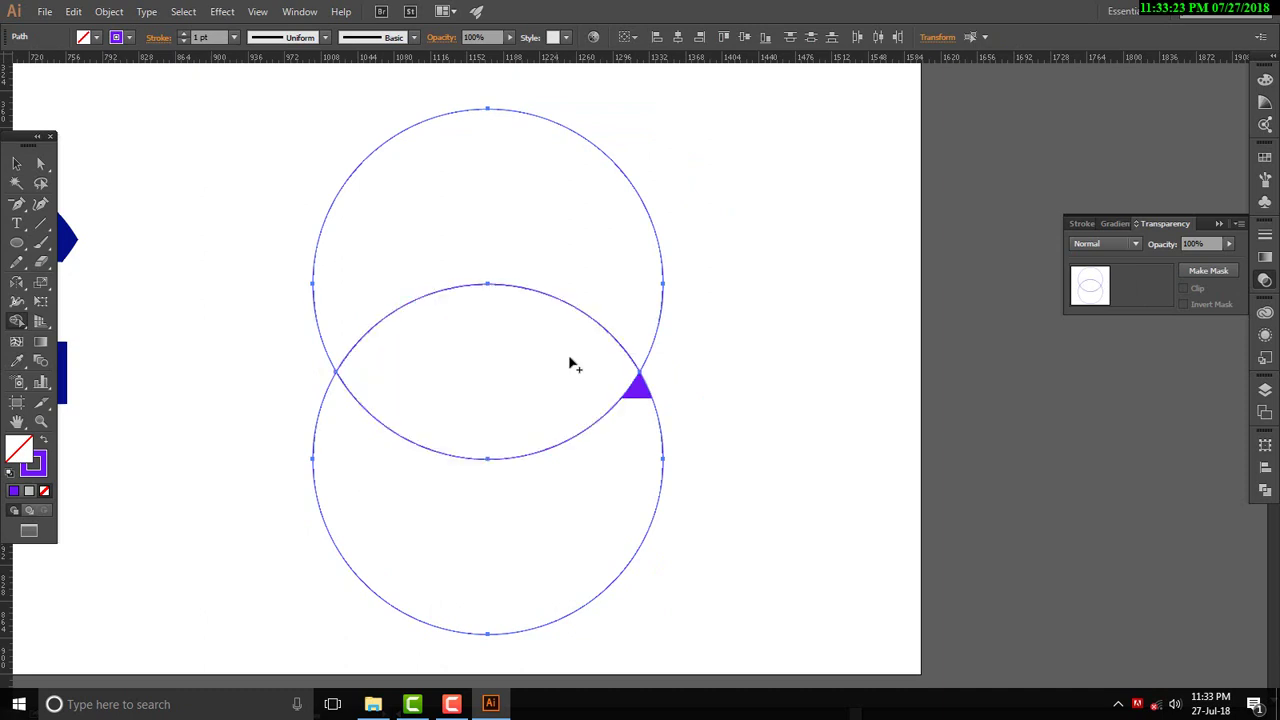
{"action": "left_click", "coordinate": [15, 165]}
{"action": "left_click", "coordinate": [566, 194]}
{"action": "key", "text": "Delete"}
{"action": "left_click", "coordinate": [583, 523]}
{"action": "key", "text": "Delete"}
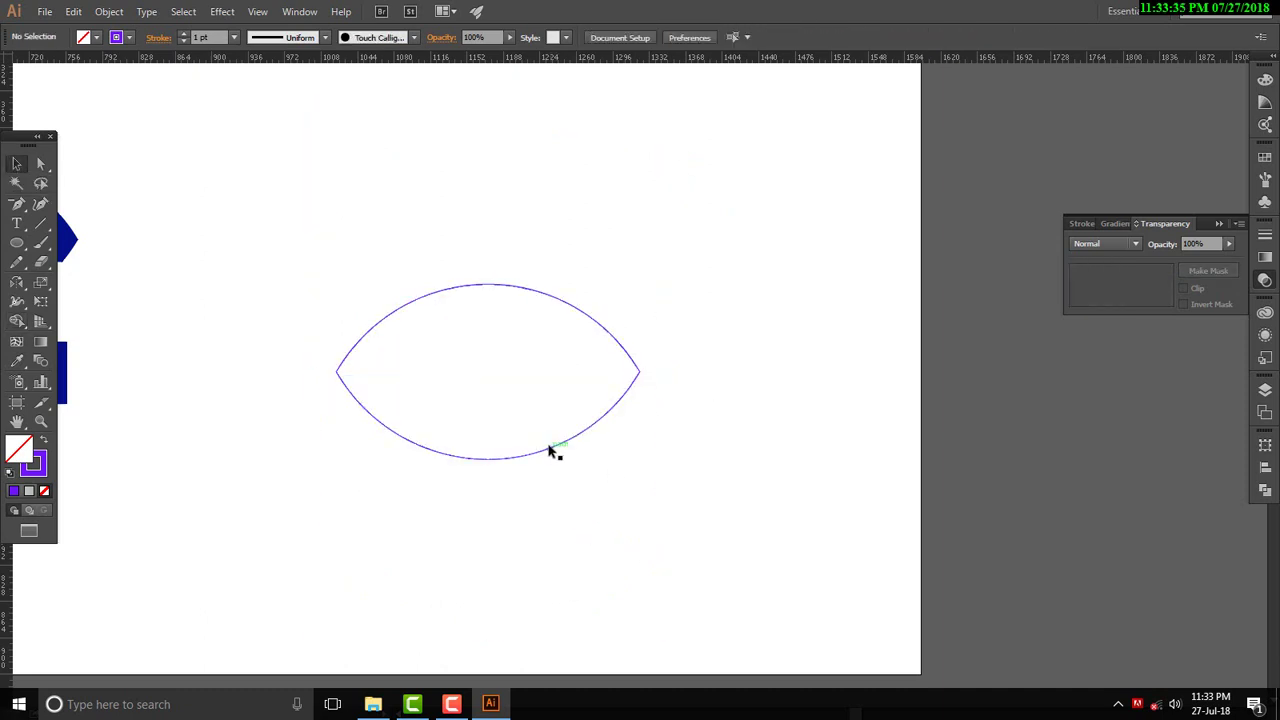
- Duplicate the lens twice to the right and remove the front copy to form a crescent tail
{"action": "left_click_drag", "start_coordinate": [551, 451], "coordinate": [851, 449]}
{"action": "left_click", "coordinate": [740, 451]}
{"action": "left_click_drag", "start_coordinate": [740, 455], "coordinate": [822, 451]}
{"action": "left_click_drag", "start_coordinate": [680, 244], "coordinate": [1014, 472]}
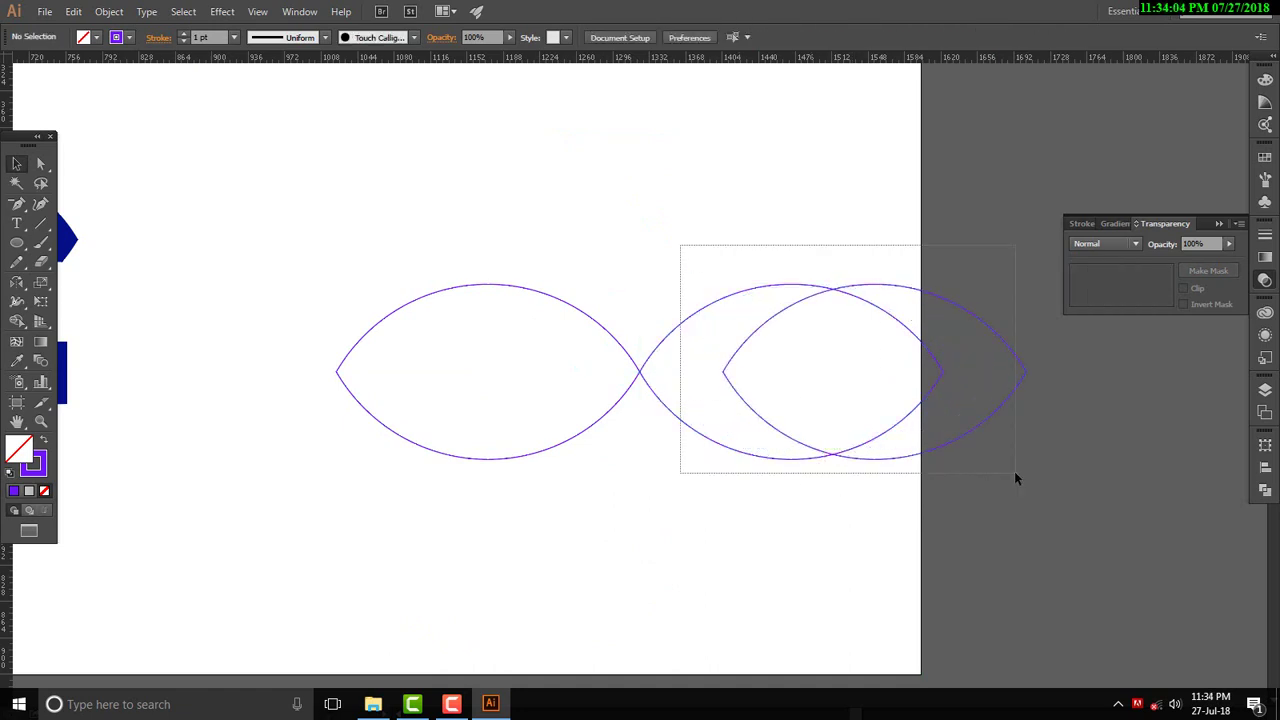
{"action": "key", "text": "shift+m"}
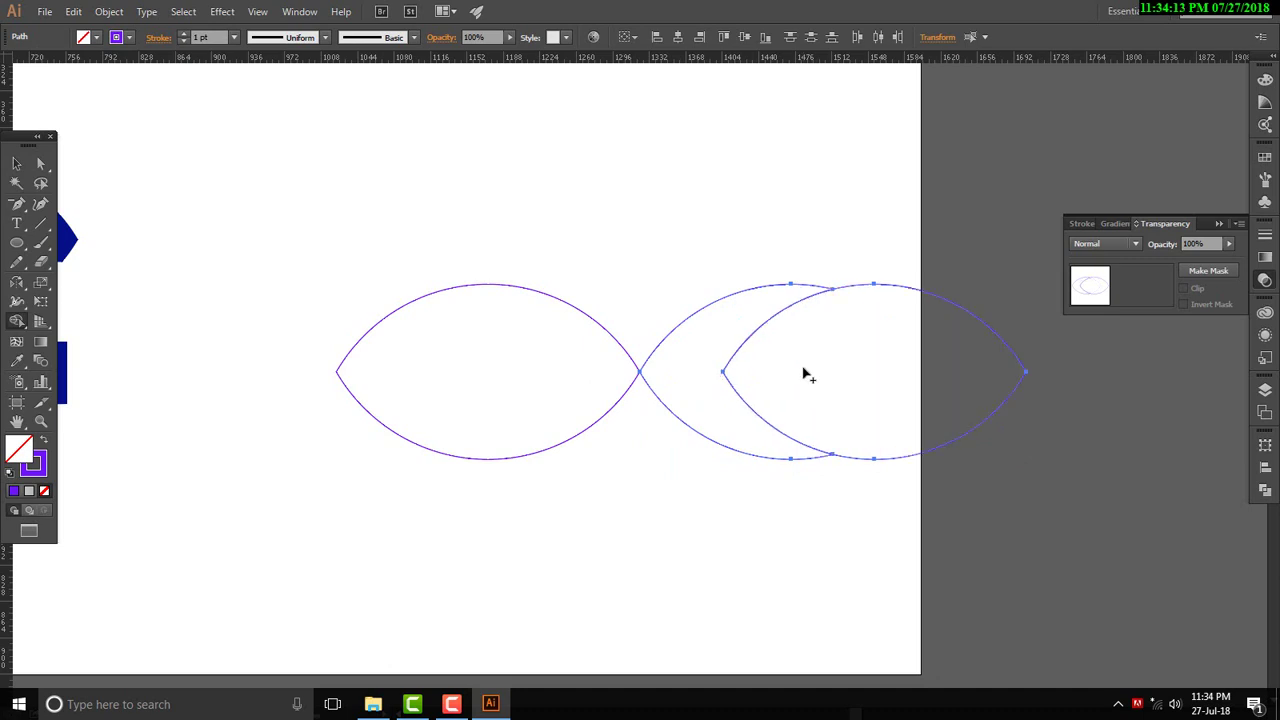
{"action": "left_click_drag", "start_coordinate": [803, 371], "coordinate": [903, 386]}
- Draw a ringed eye from a larger circle and a small pupil inside the fish head
{"action": "left_click", "coordinate": [16, 243]}
{"action": "left_click_drag", "start_coordinate": [398, 350], "coordinate": [437, 366]}
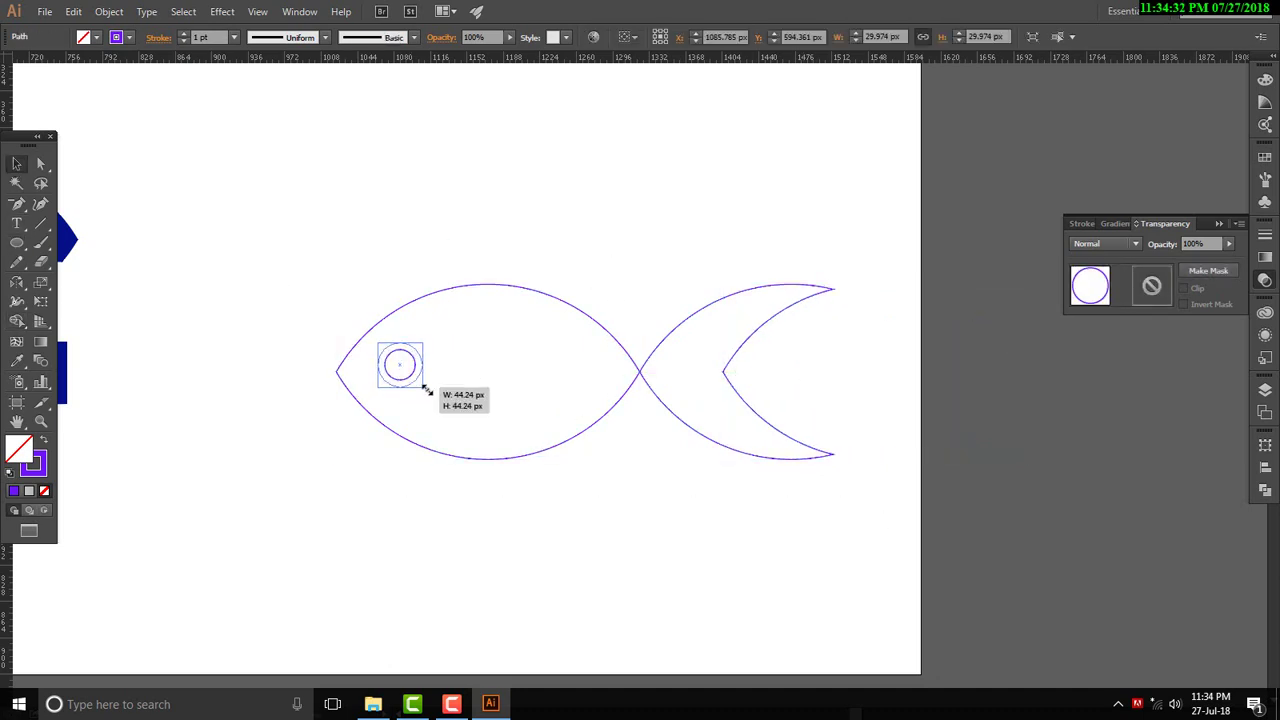
{"action": "left_click_drag", "start_coordinate": [424, 357], "coordinate": [423, 386]}
{"action": "left_click_drag", "start_coordinate": [374, 269], "coordinate": [372, 290]}
{"action": "left_click_drag", "start_coordinate": [344, 300], "coordinate": [400, 362]}
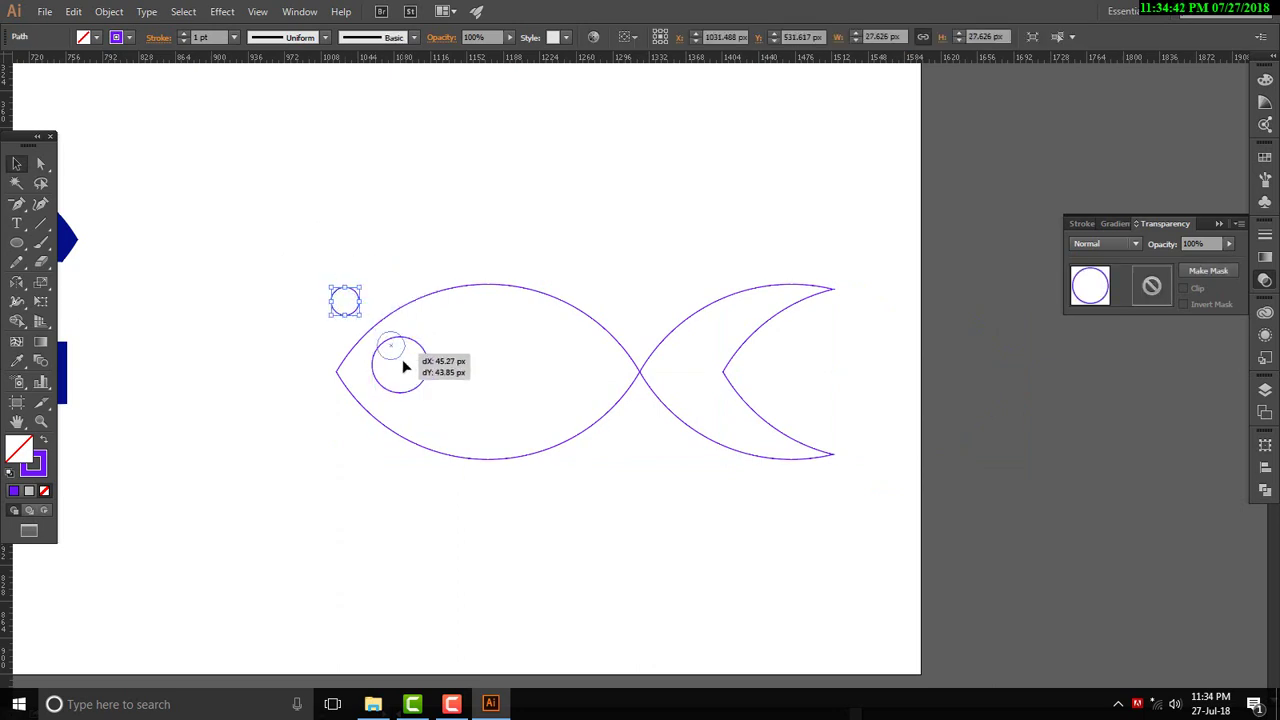
{"action": "left_click", "coordinate": [360, 260]}
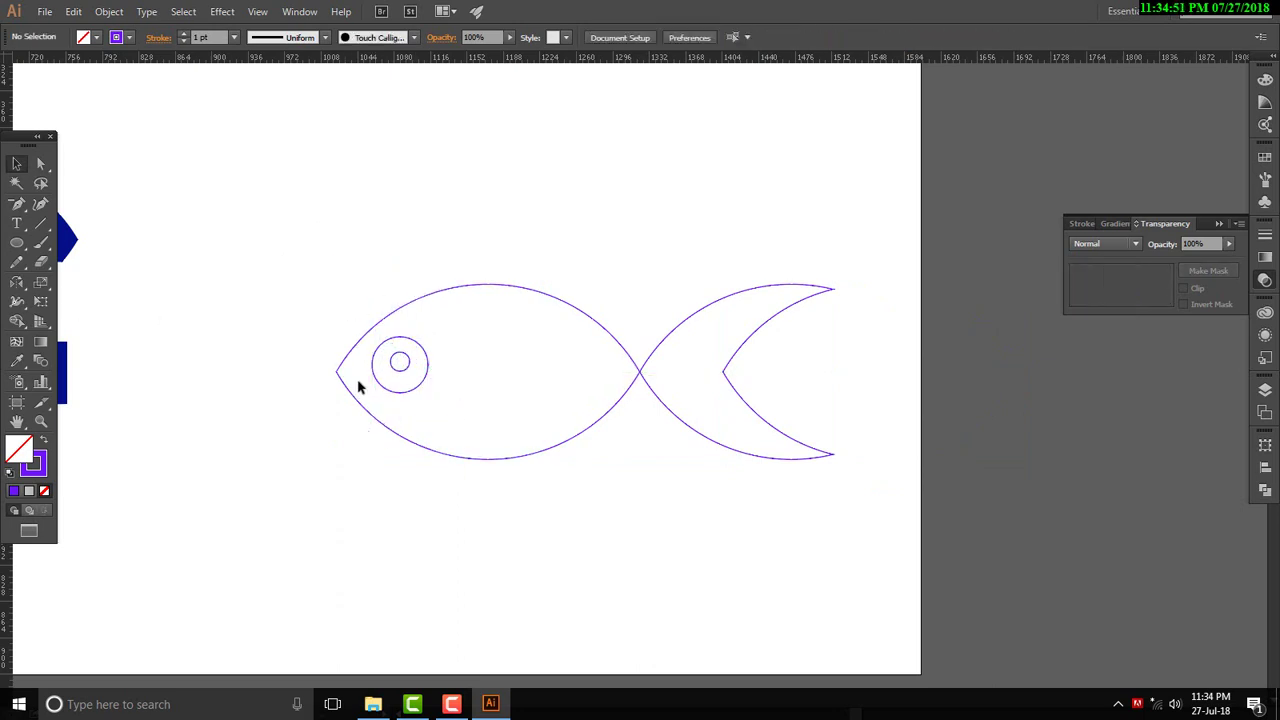
{"action": "left_click_drag", "start_coordinate": [16, 243], "coordinate": [80, 263]}
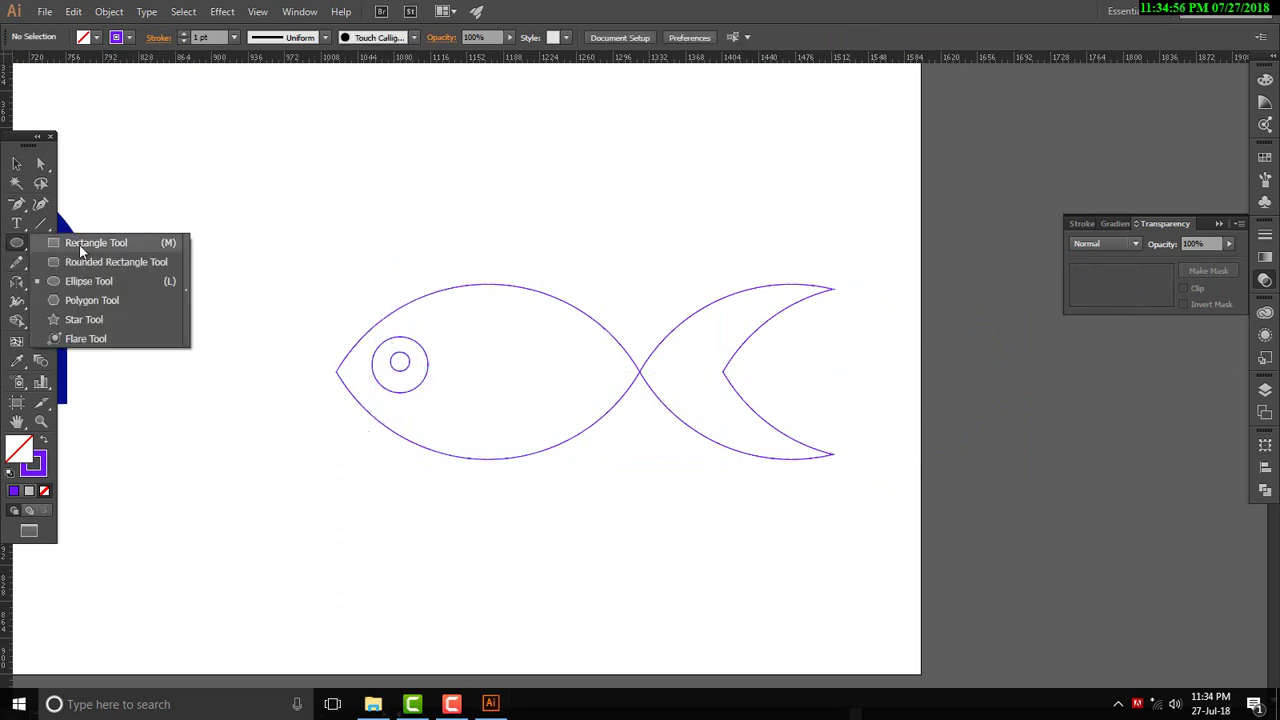
- Draw a triangular mouth and cut it from the body with Pathfinder Minus Front
{"action": "left_click", "coordinate": [41, 207]}
{"action": "left_click", "coordinate": [355, 418]}
{"action": "left_click", "coordinate": [465, 418]}
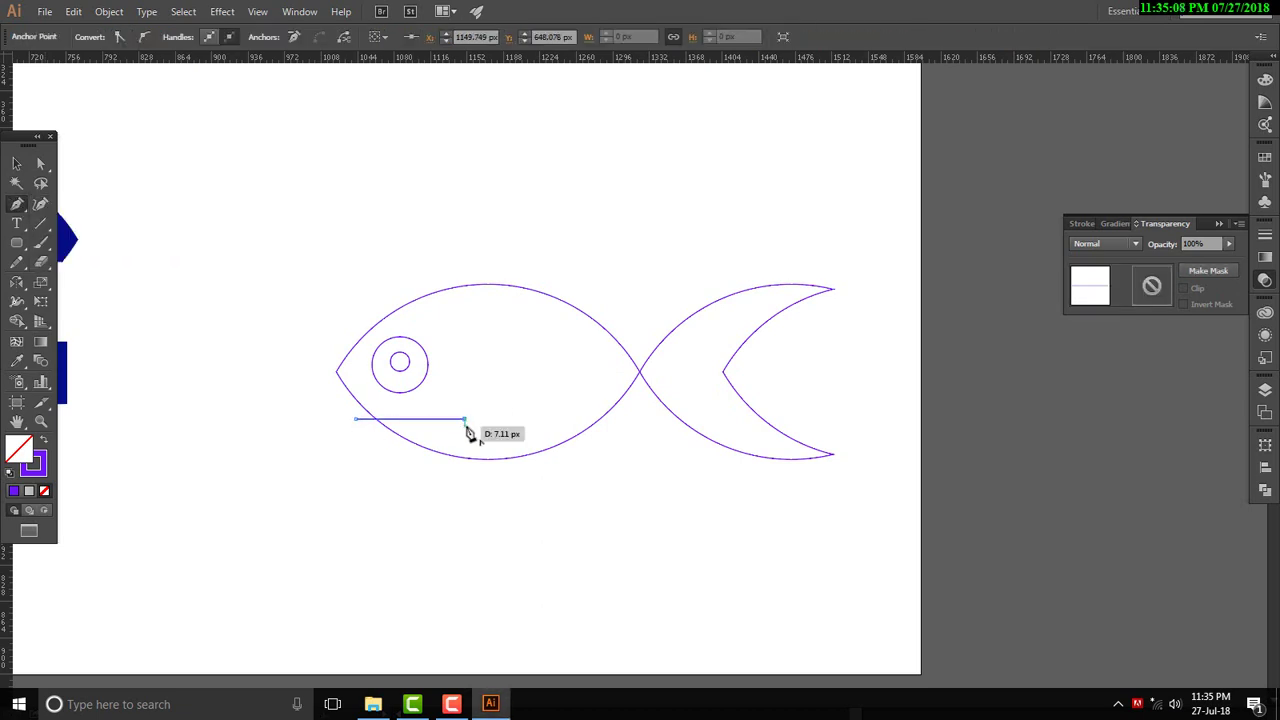
{"action": "left_click", "coordinate": [382, 442]}
{"action": "left_click", "coordinate": [355, 418]}
{"action": "key", "text": "v"}
{"action": "mouse_move", "coordinate": [317, 331]}
{"action": "left_mouse_down"}
{"action": "mouse_move", "coordinate": [420, 469]}
{"action": "mouse_move", "coordinate": [344, 420]}
{"action": "left_mouse_up"}
{"action": "left_click", "coordinate": [1265, 489]}
{"action": "left_click", "coordinate": [1108, 469]}
- Reshape a corner point of the mouth notch with Direct Selection
{"action": "left_click", "coordinate": [603, 315]}
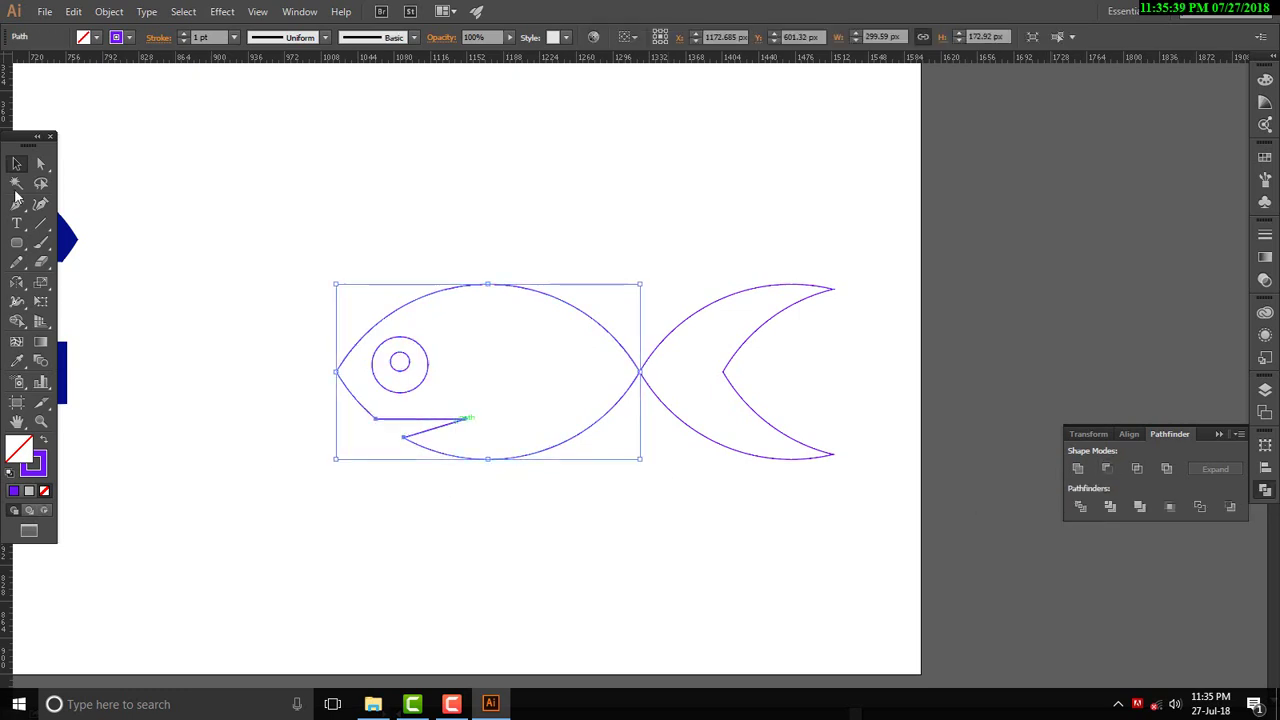
{"action": "key", "text": "a"}
{"action": "mouse_move", "coordinate": [449, 426]}
{"action": "left_mouse_down"}
{"action": "mouse_move", "coordinate": [466, 420]}
{"action": "mouse_move", "coordinate": [437, 420]}
{"action": "left_mouse_up"}
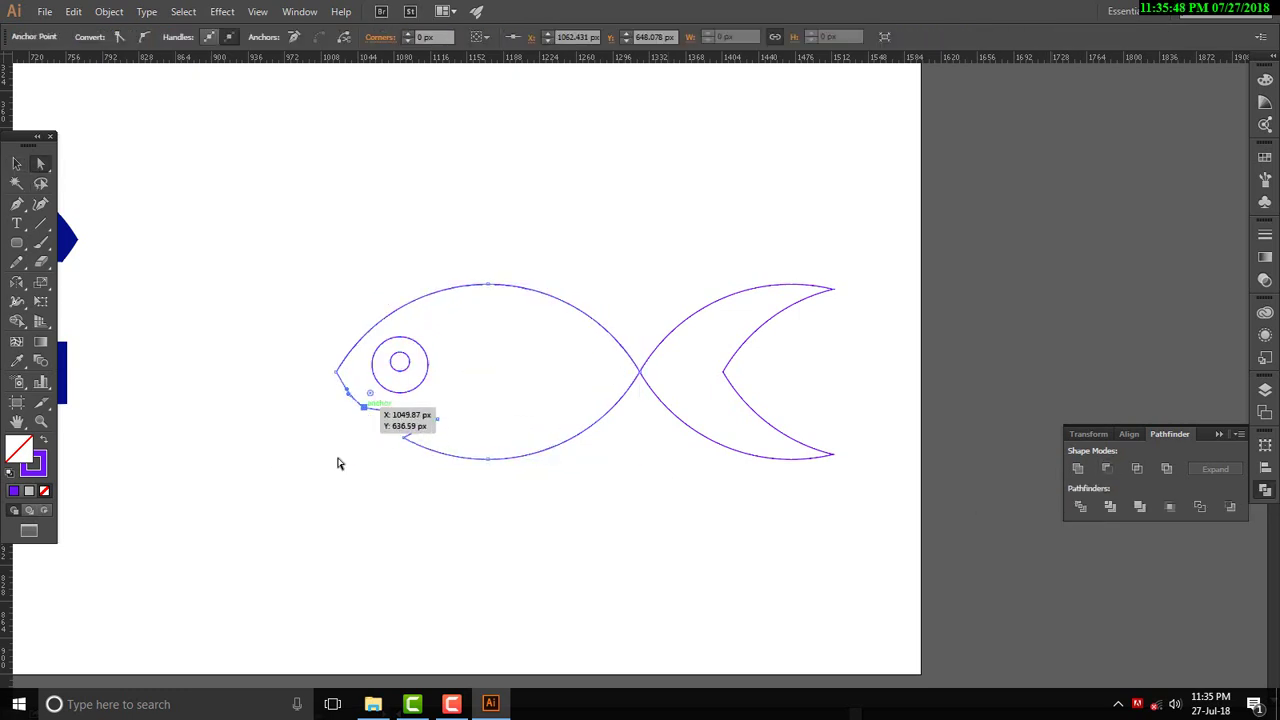
{"action": "key", "text": "v"}
{"action": "left_click", "coordinate": [667, 273]}
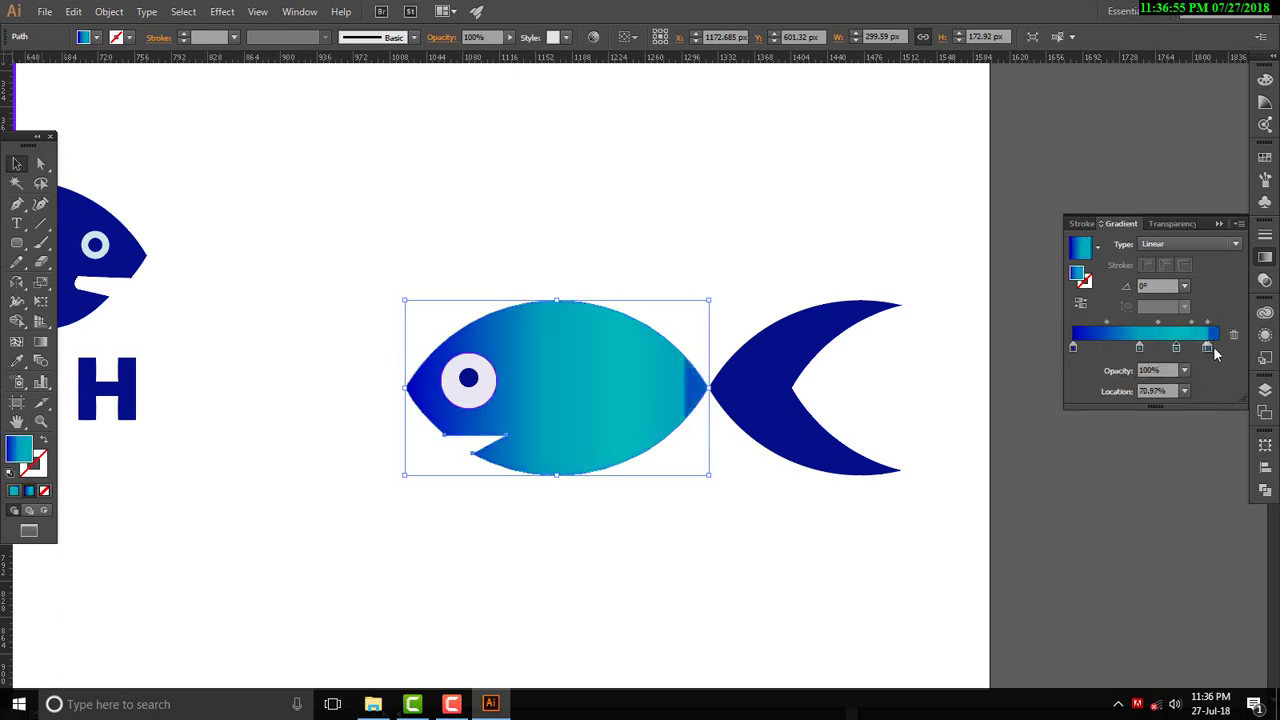
- Shift the body gradient's cyan and middle stops and give the tail the same gradient
{"action": "left_click_drag", "start_coordinate": [1212, 346], "coordinate": [1180, 347]}
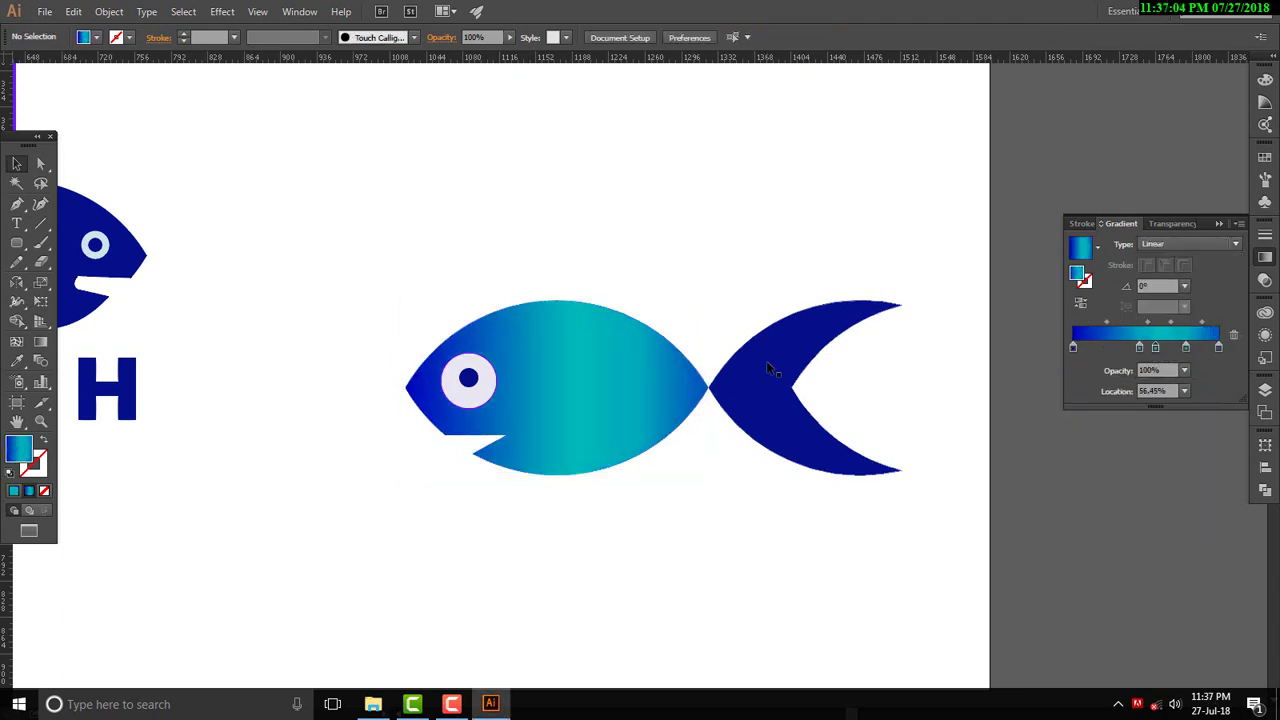
{"action": "left_click", "coordinate": [625, 353]}
{"action": "key", "text": "v"}
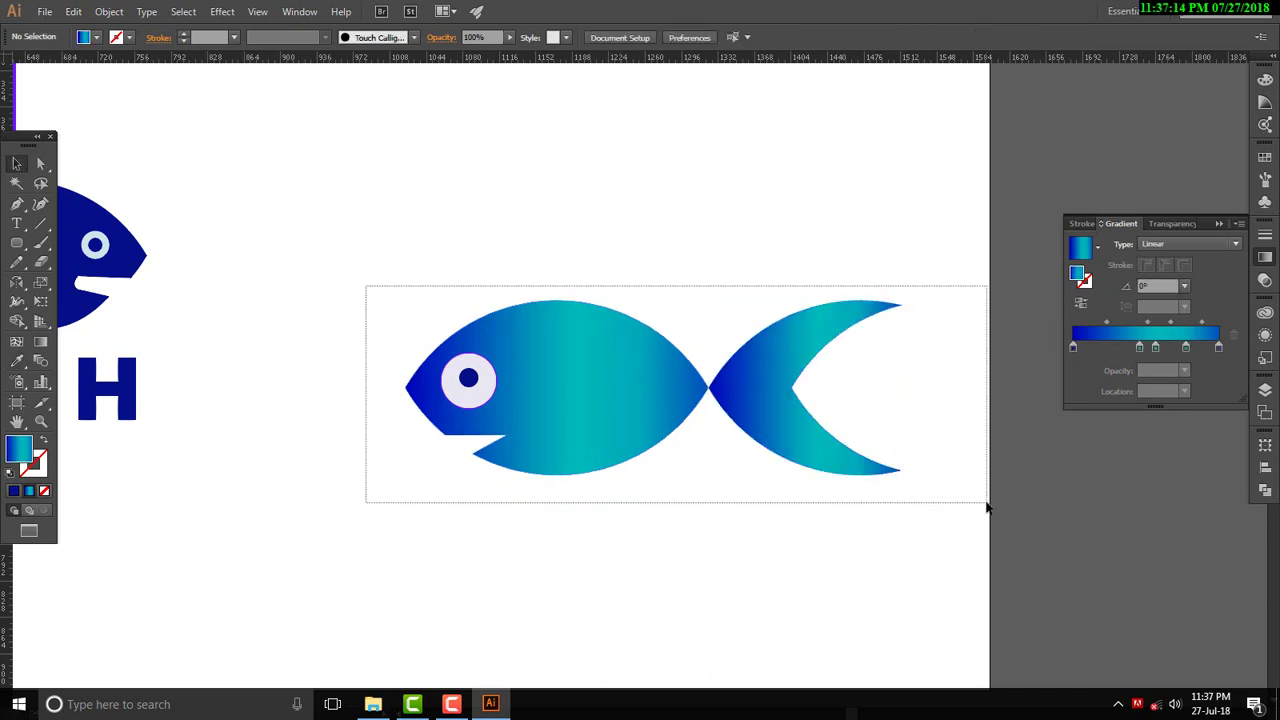
{"action": "left_click", "coordinate": [617, 440]}
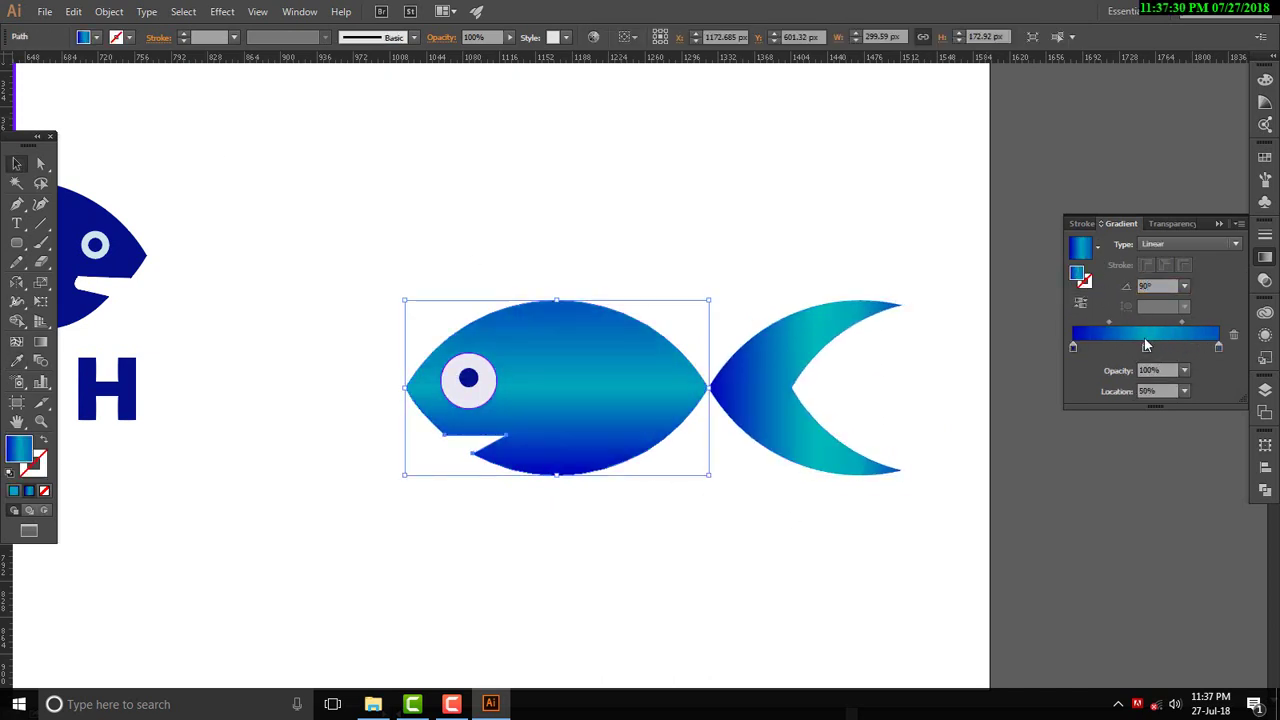
{"action": "left_click_drag", "start_coordinate": [1146, 345], "coordinate": [1189, 349]}
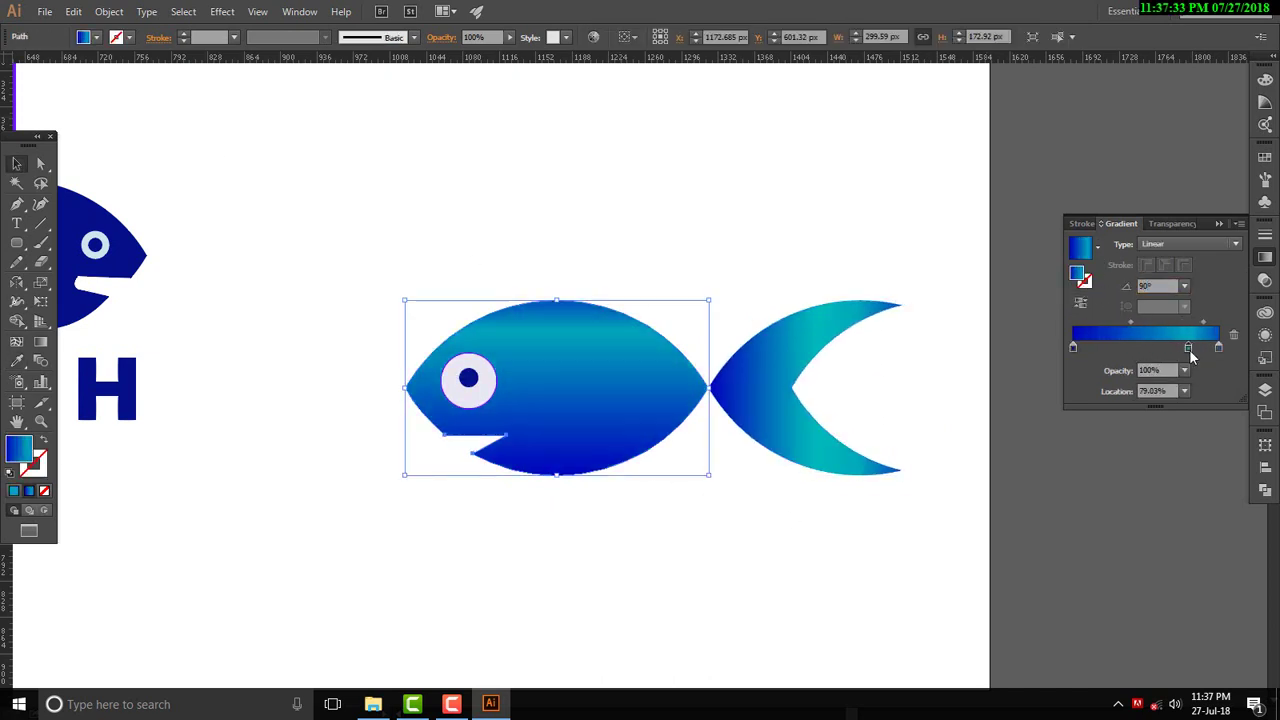
- Eyedrop the gradient onto the tail and give the fish body a purple outline
{"action": "left_click", "coordinate": [769, 346]}
{"action": "key", "text": "i"}
{"action": "key", "text": "v"}
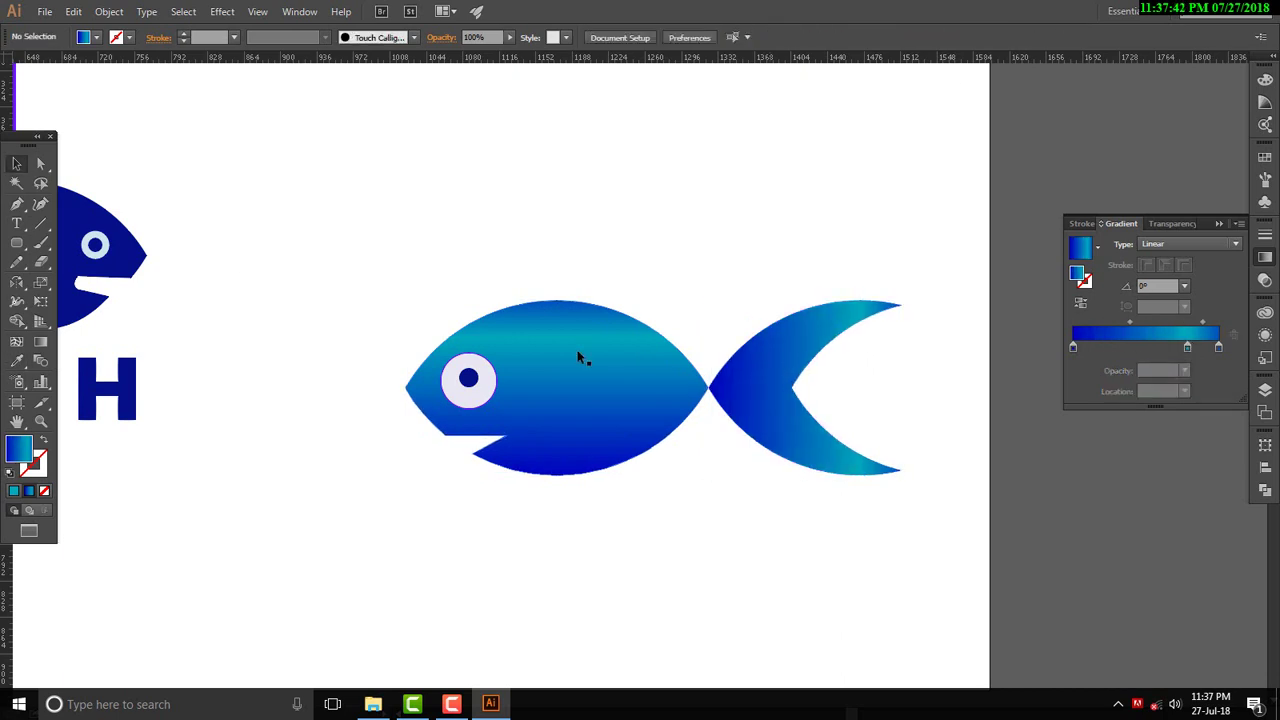
{"action": "left_click", "coordinate": [580, 357]}
{"action": "key", "text": "ctrl+z"}
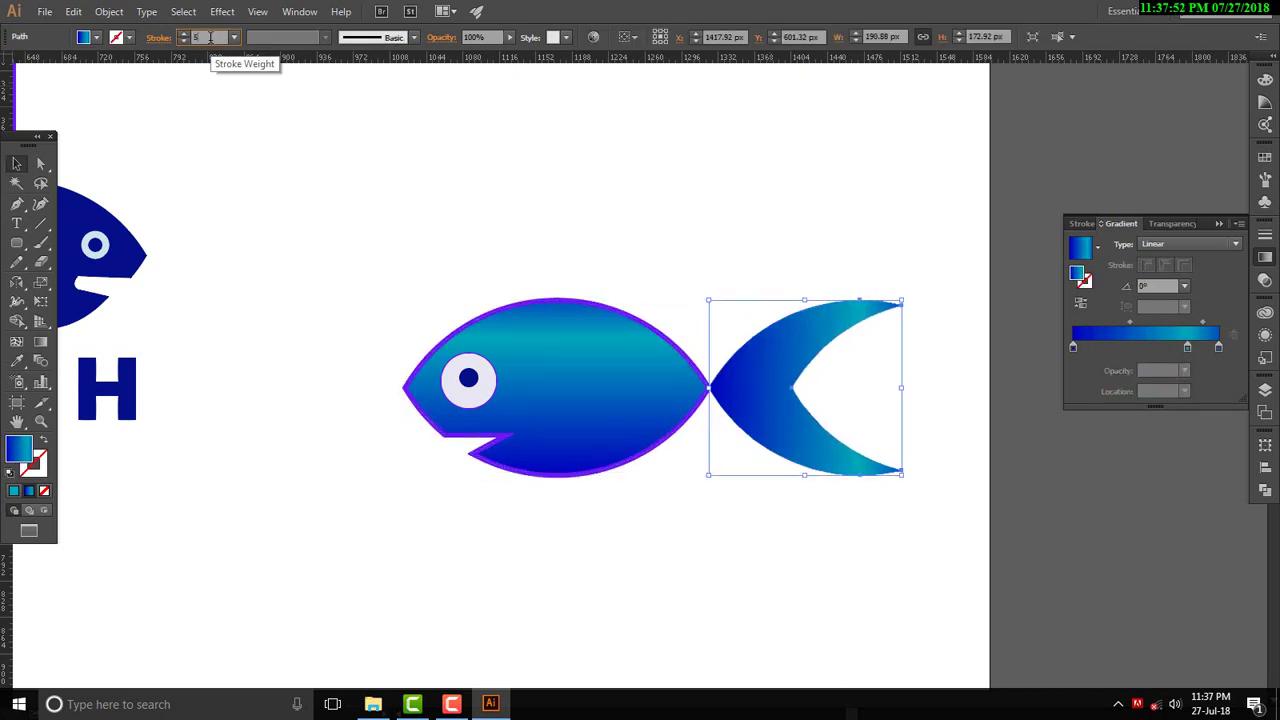